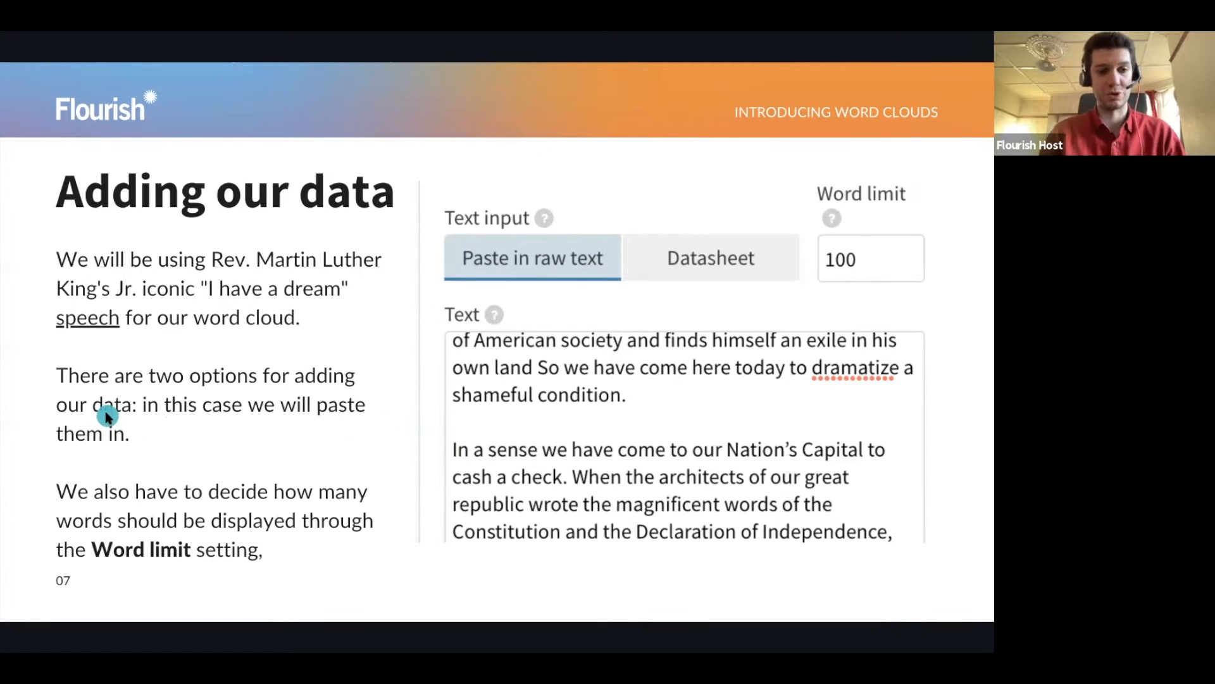
Leave the slideshow, switch to the "I Have a Dream" web page and copy the full speech, from "I am happy to join" to "free at last"
{"action": "key", "text": "Escape"}
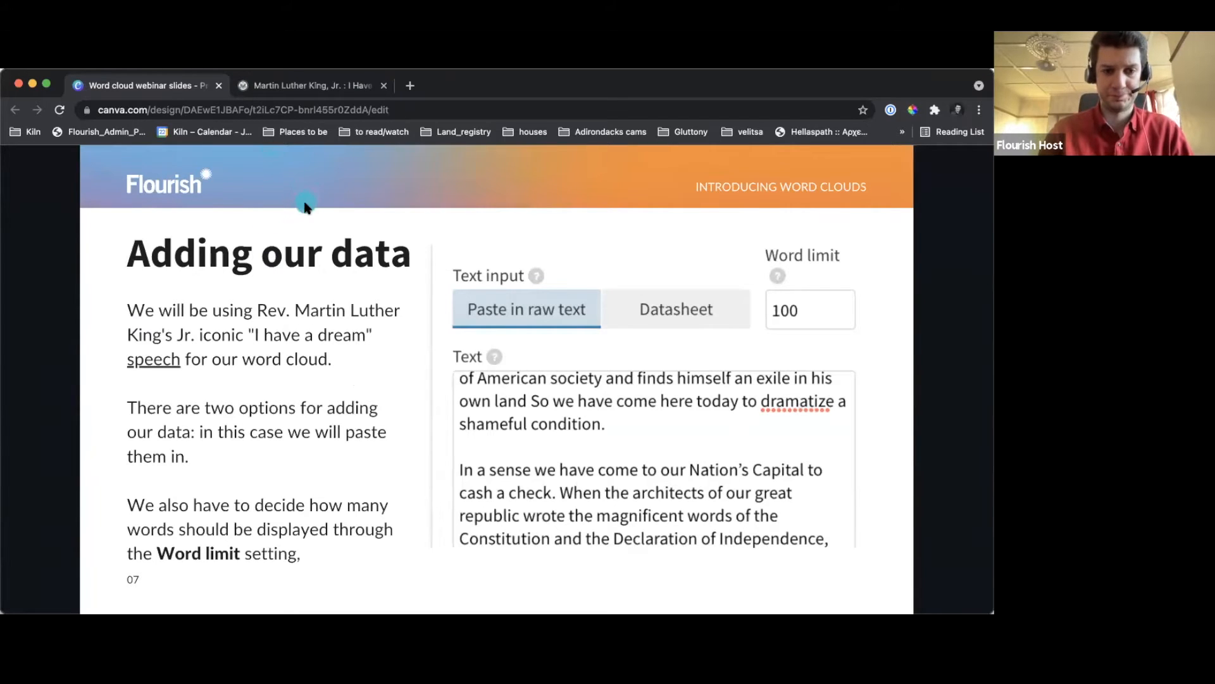
{"action": "left_click", "coordinate": [275, 89]}
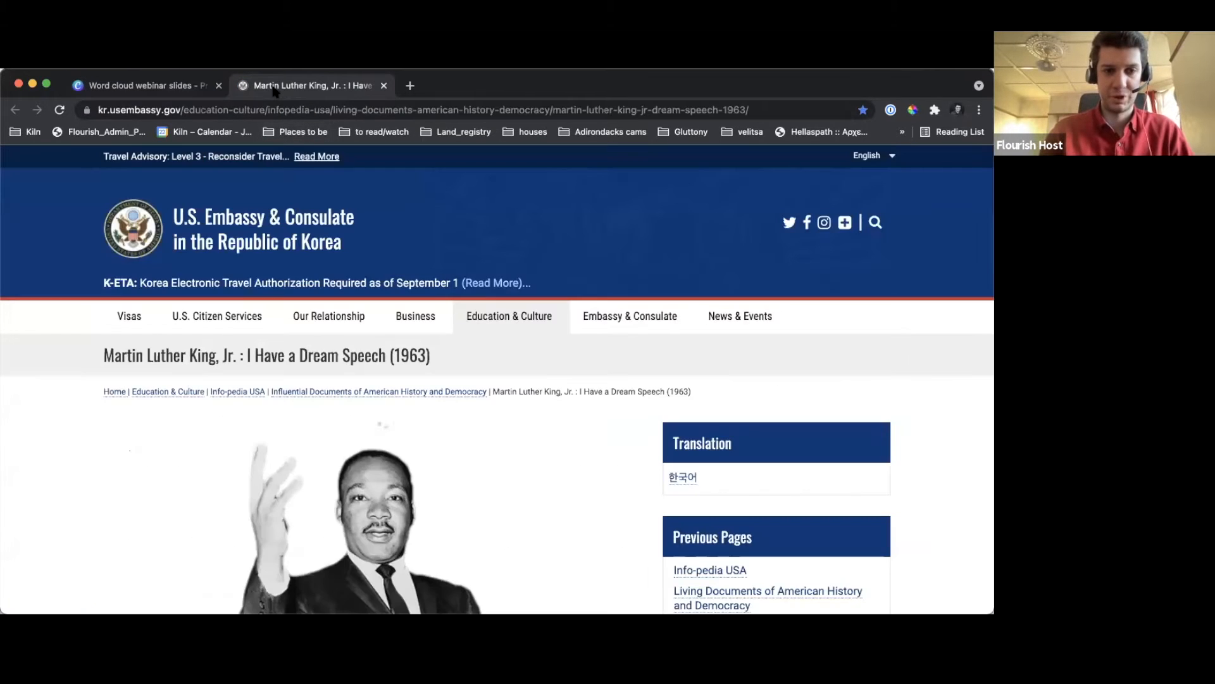
{"action": "scroll", "coordinate": [73, 448], "scroll_direction": "down", "scroll_amount": 5}
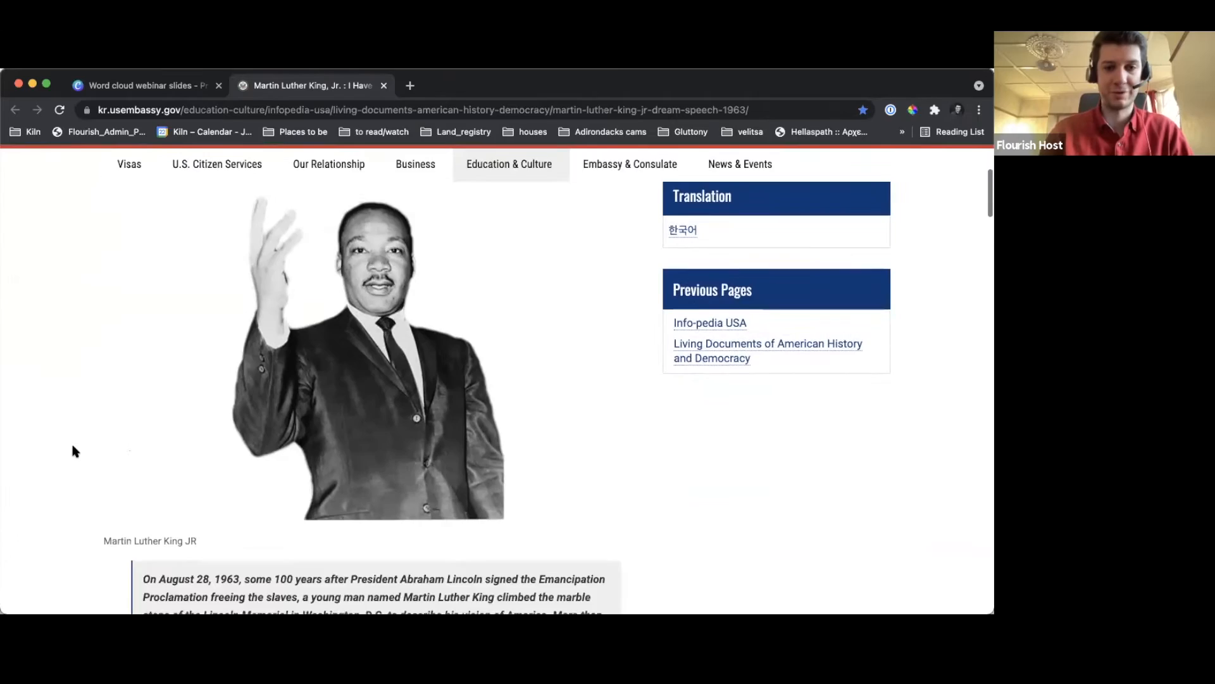
{"action": "scroll", "coordinate": [73, 451], "scroll_direction": "down", "scroll_amount": 15}
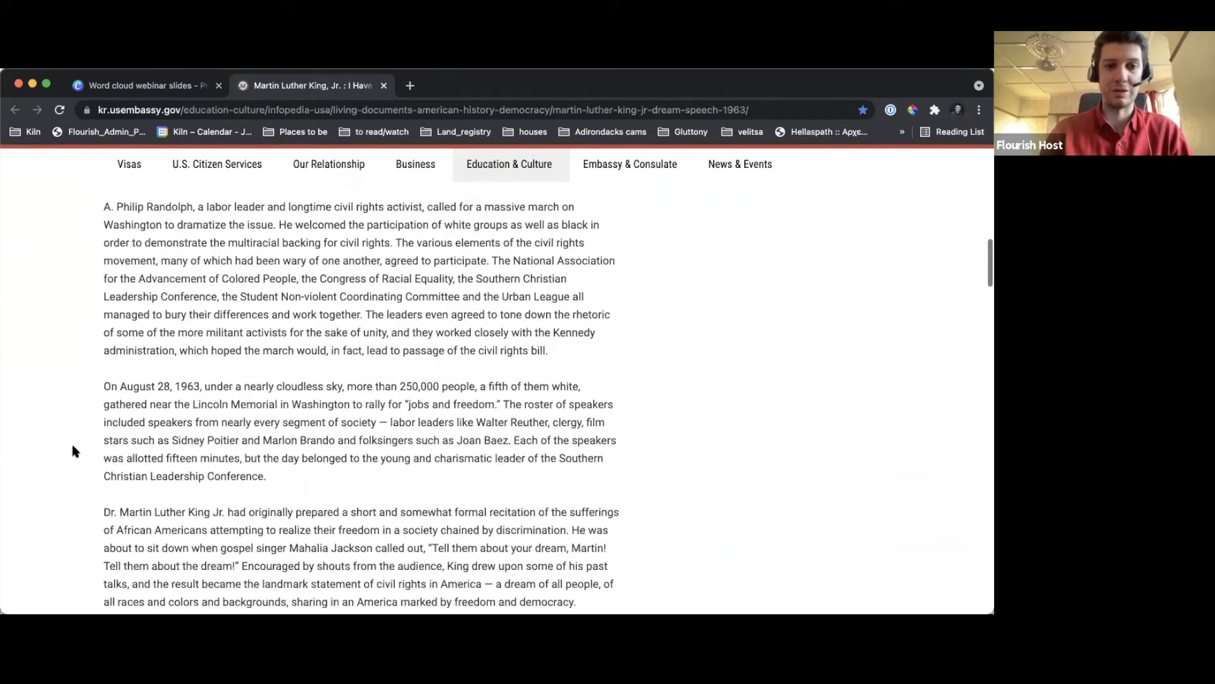
{"action": "scroll", "coordinate": [73, 451], "scroll_direction": "down", "scroll_amount": 15}
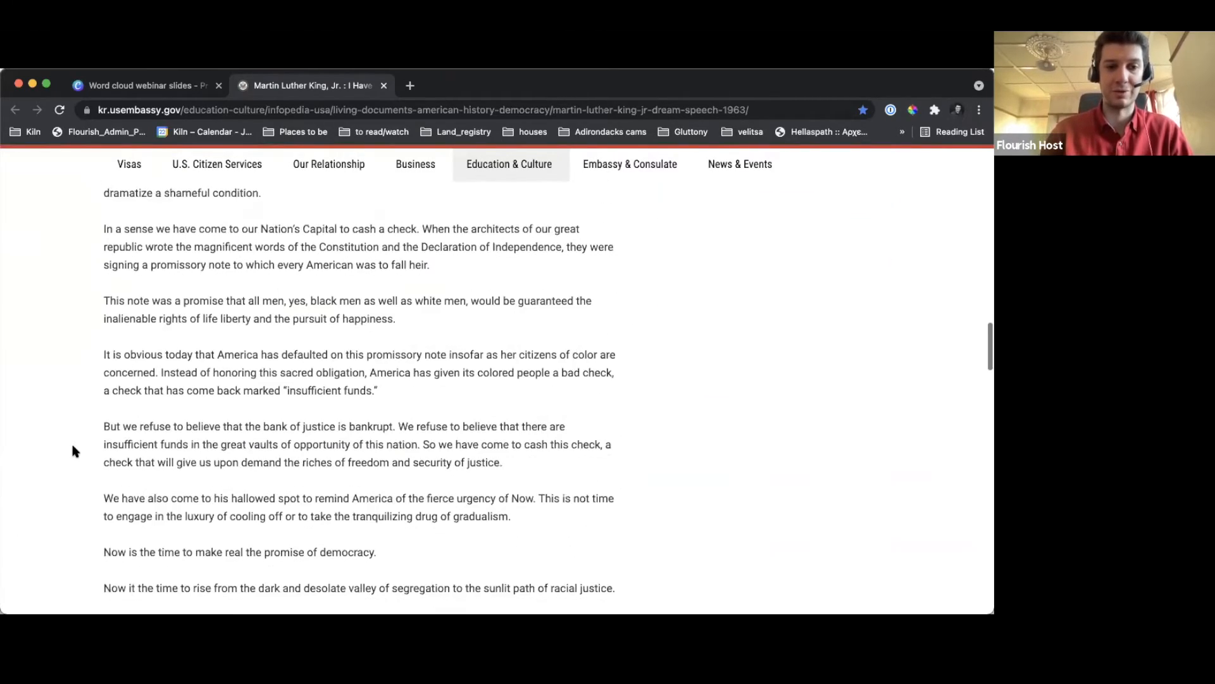
{"action": "scroll", "coordinate": [73, 450], "scroll_direction": "down", "scroll_amount": 15}
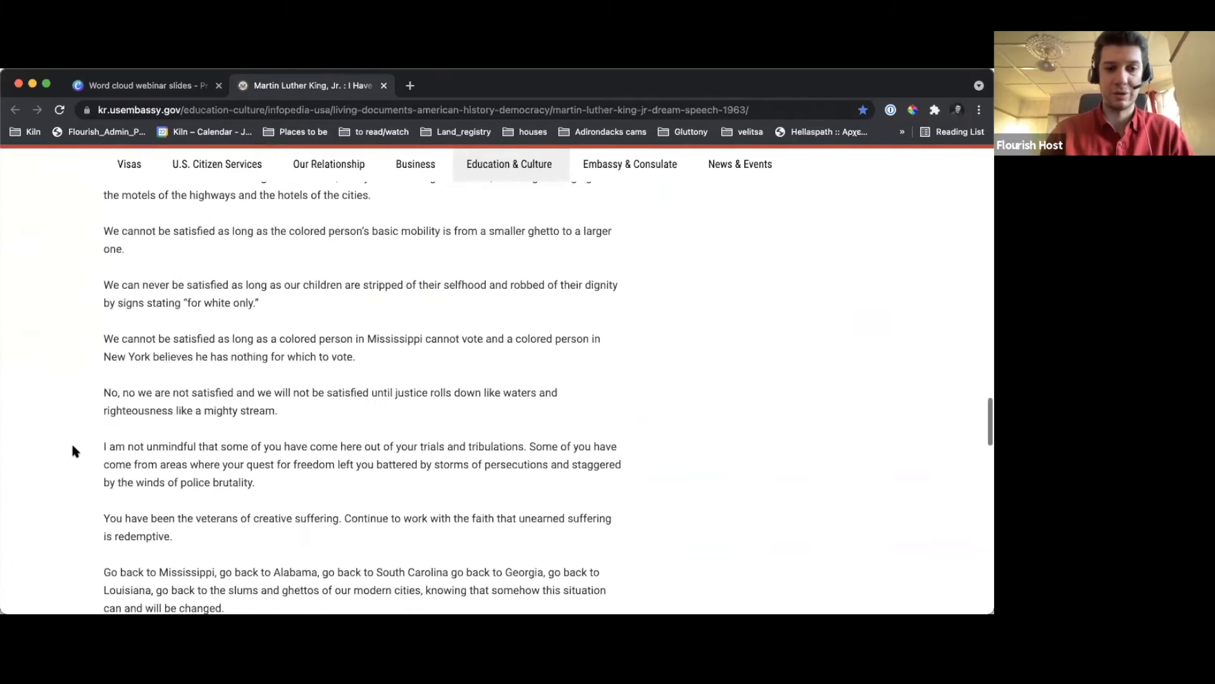
{"action": "scroll", "coordinate": [73, 450], "scroll_direction": "up", "scroll_amount": 15}
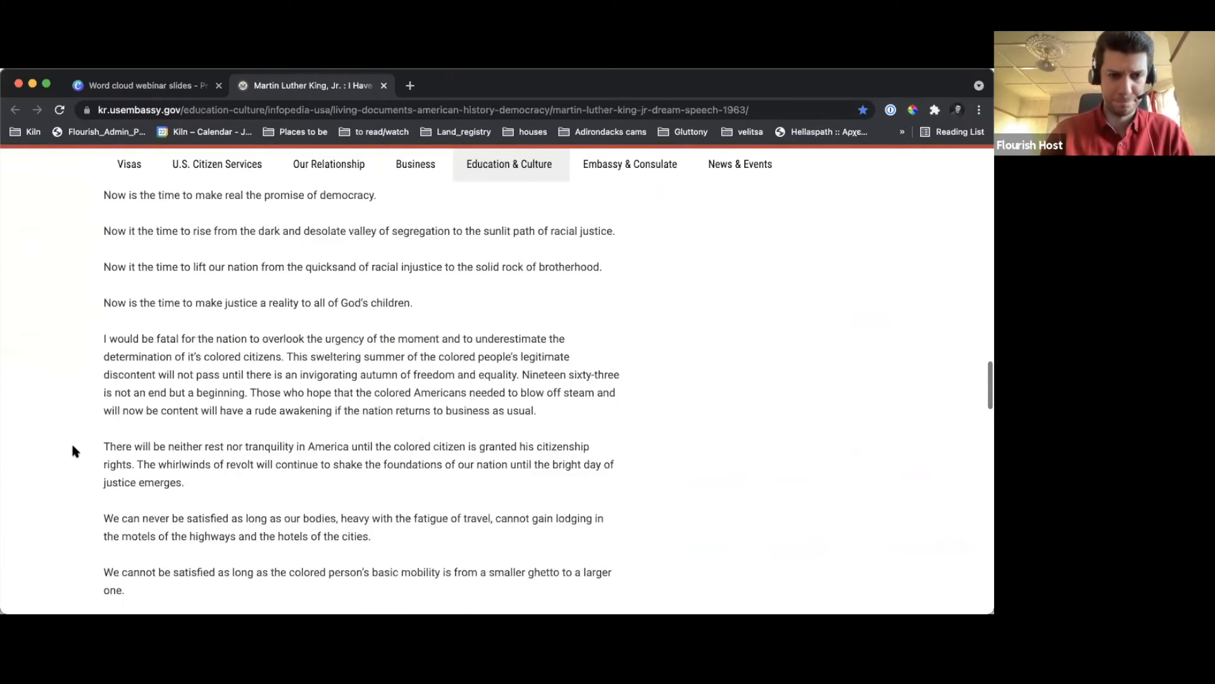
{"action": "scroll", "coordinate": [72, 451], "scroll_direction": "up", "scroll_amount": 5}
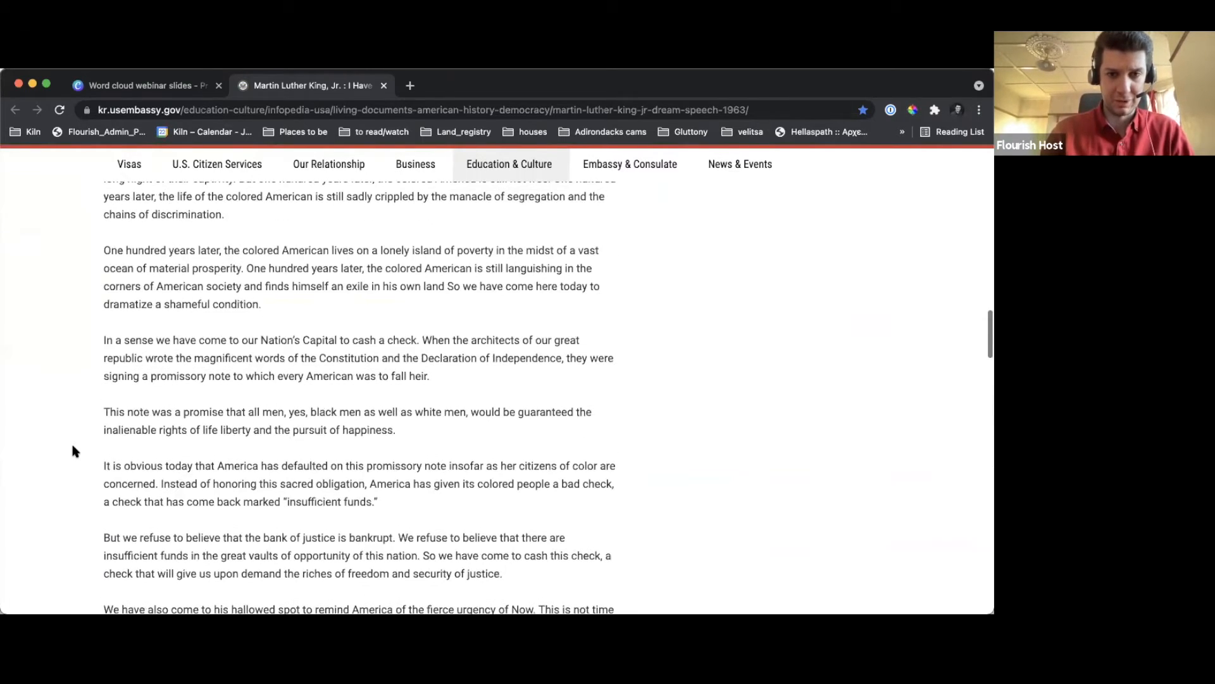
{"action": "scroll", "coordinate": [72, 451], "scroll_direction": "up", "scroll_amount": 5}
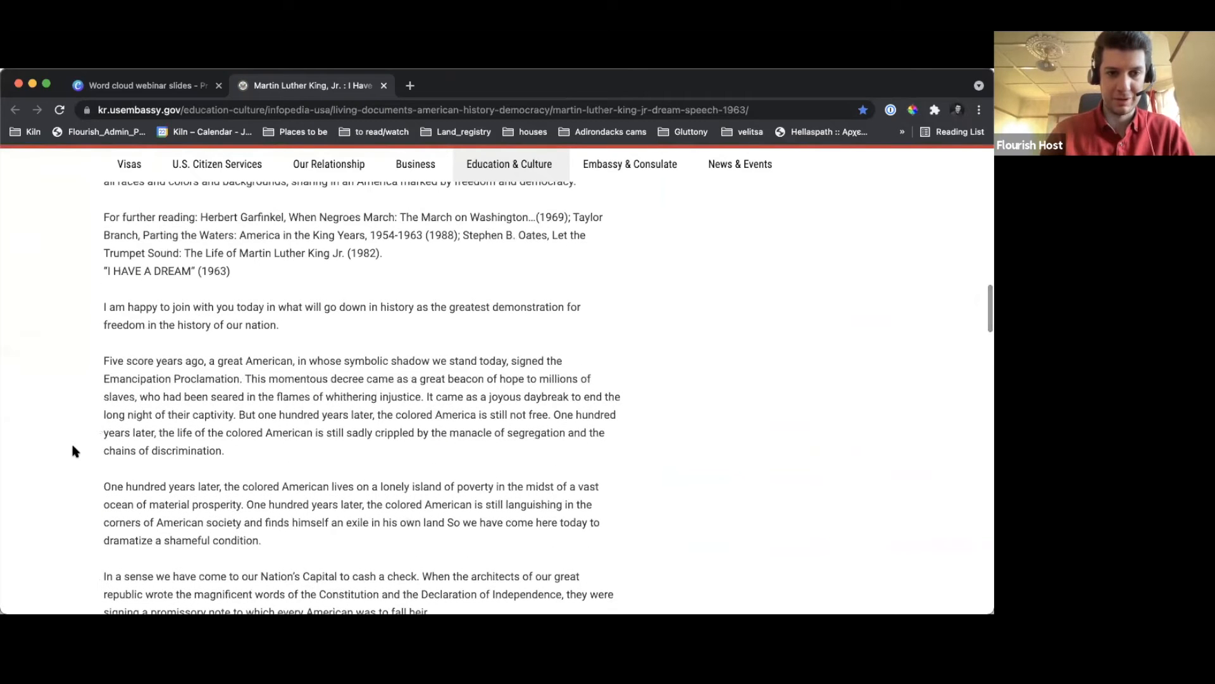
{"action": "left_click_drag", "start_coordinate": [105, 305], "coordinate": [470, 450]}
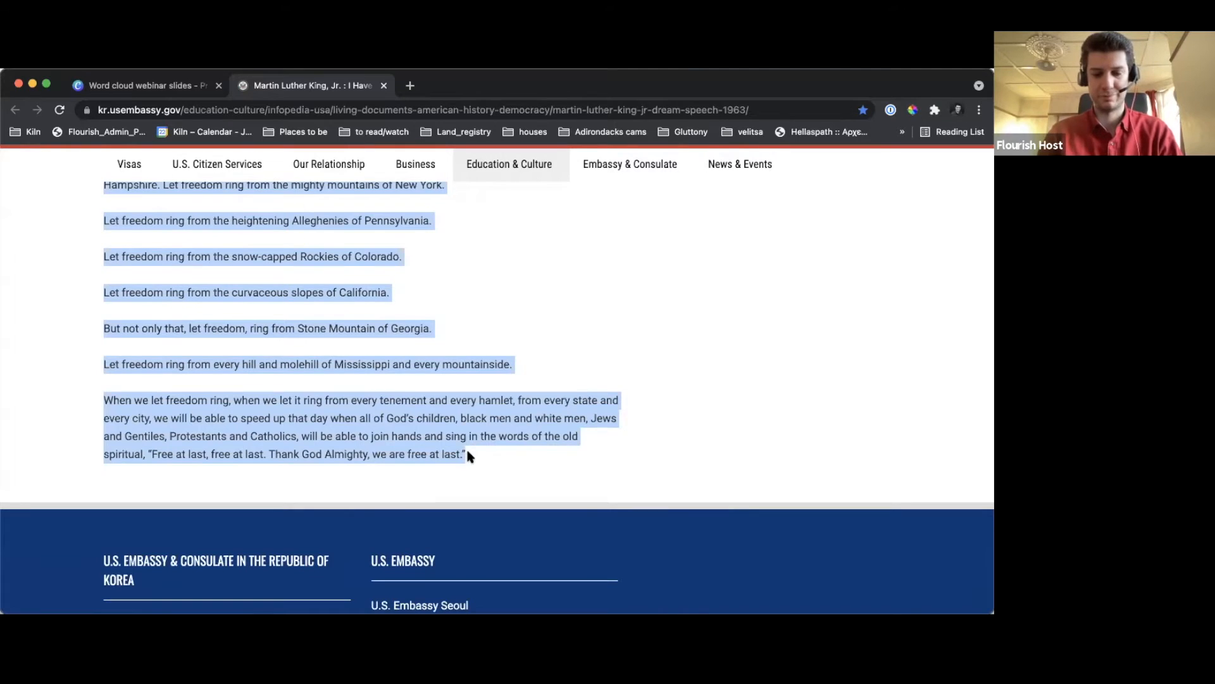
Open the Flourish projects page at app.flourish.studio/projects in a new browser tab
{"action": "left_click", "coordinate": [405, 88]}
{"action": "type", "text": "app"}
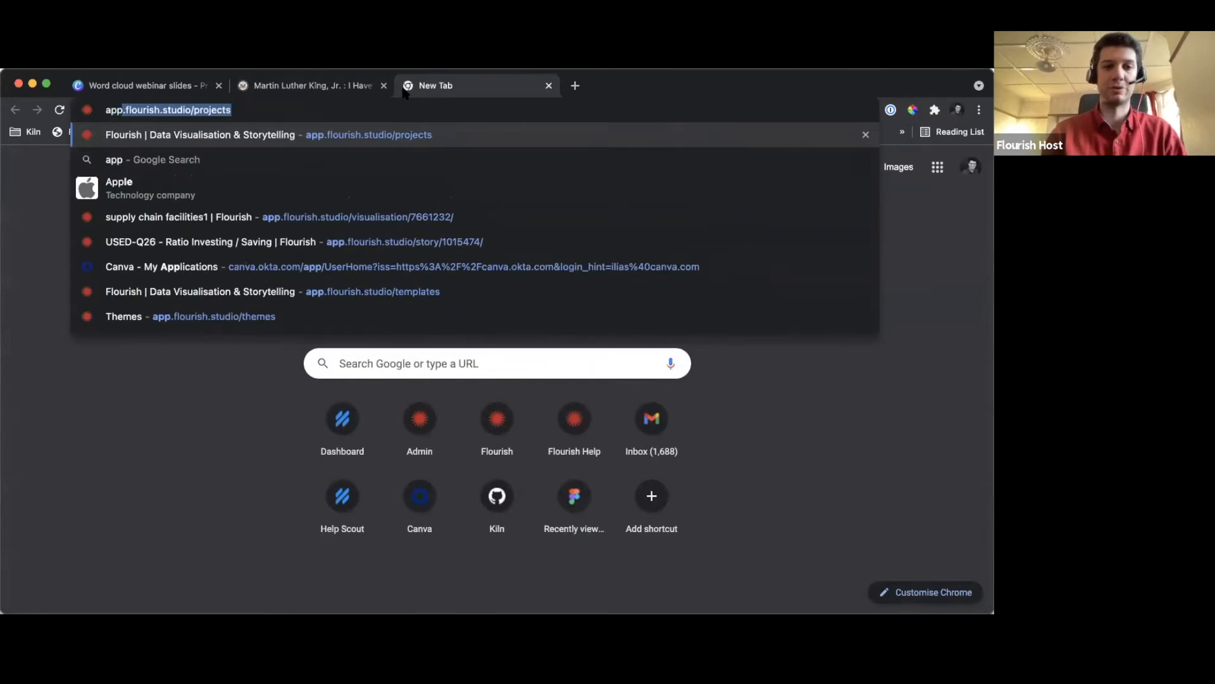
{"action": "key", "text": "Return"}
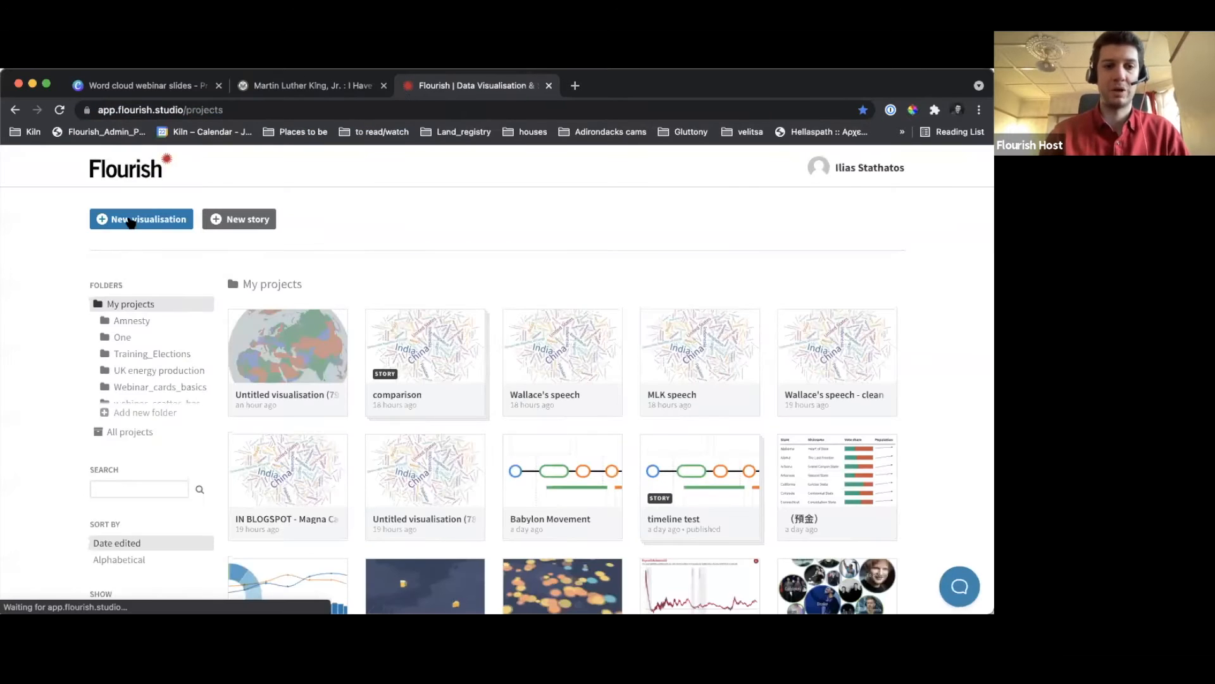
Create a new visualisation from the Simple word cloud starting point and preview it using the available width
{"action": "left_click", "coordinate": [131, 222]}
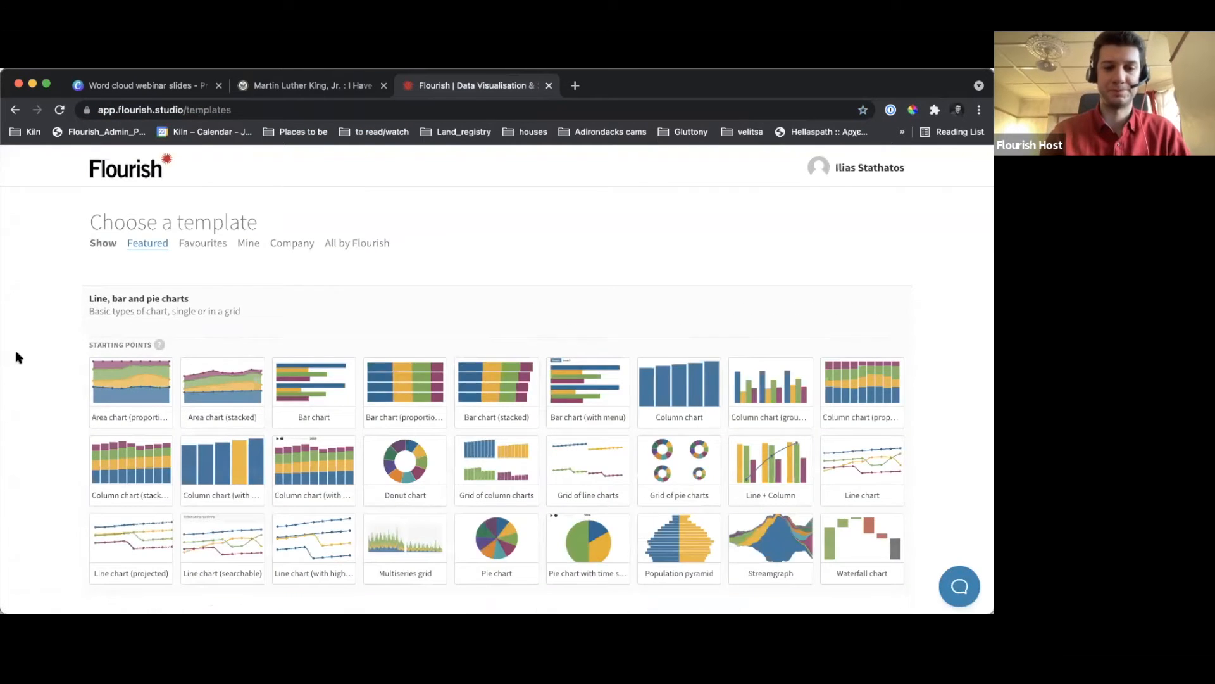
{"action": "scroll", "coordinate": [16, 352], "scroll_direction": "down", "scroll_amount": 5}
{"action": "scroll", "coordinate": [16, 353], "scroll_direction": "down", "scroll_amount": 15}
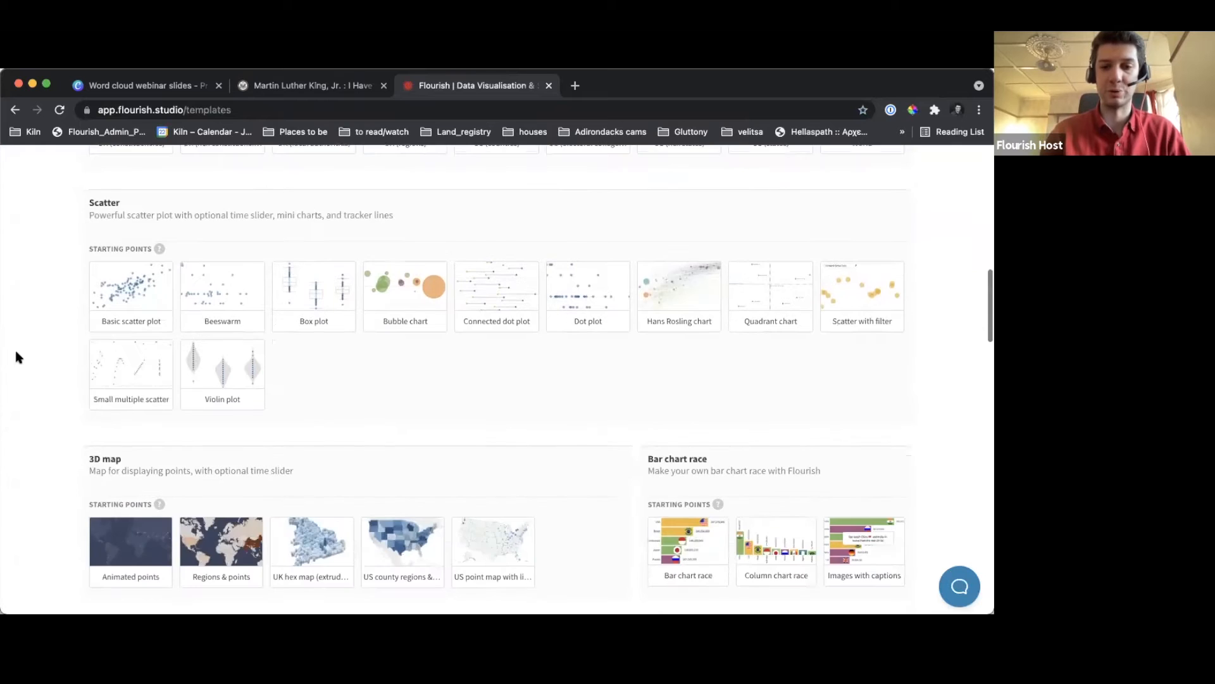
{"action": "scroll", "coordinate": [15, 353], "scroll_direction": "down", "scroll_amount": 10}
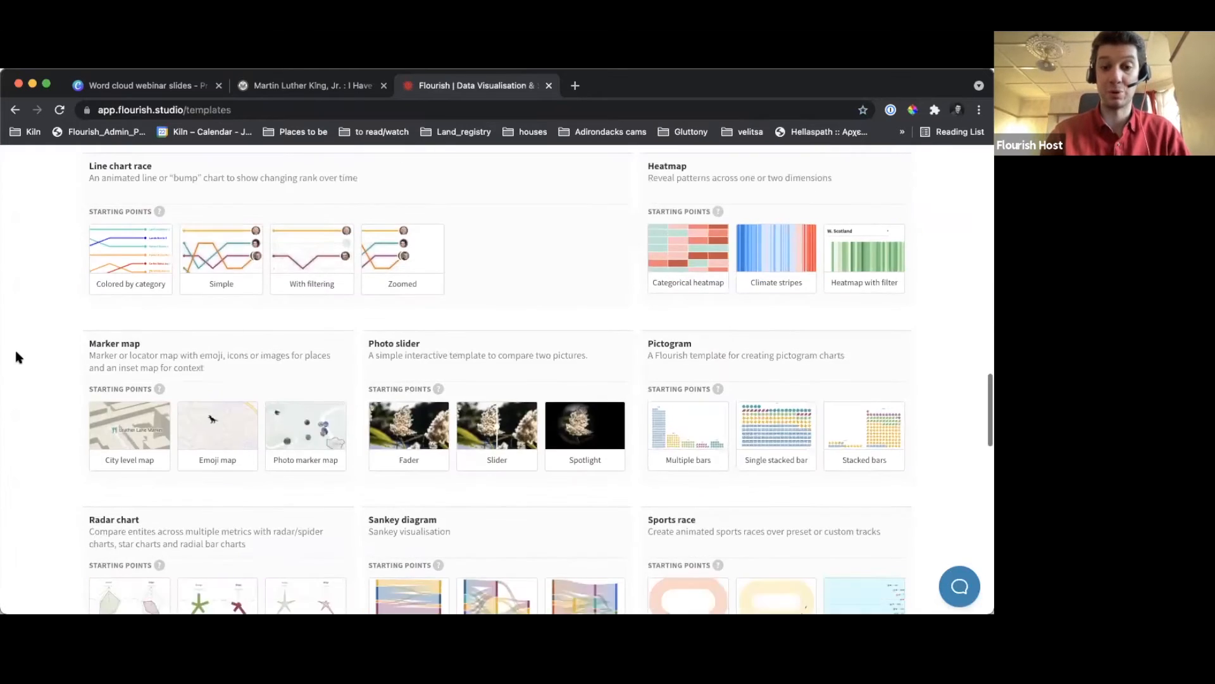
{"action": "scroll", "coordinate": [16, 357], "scroll_direction": "down", "scroll_amount": 10}
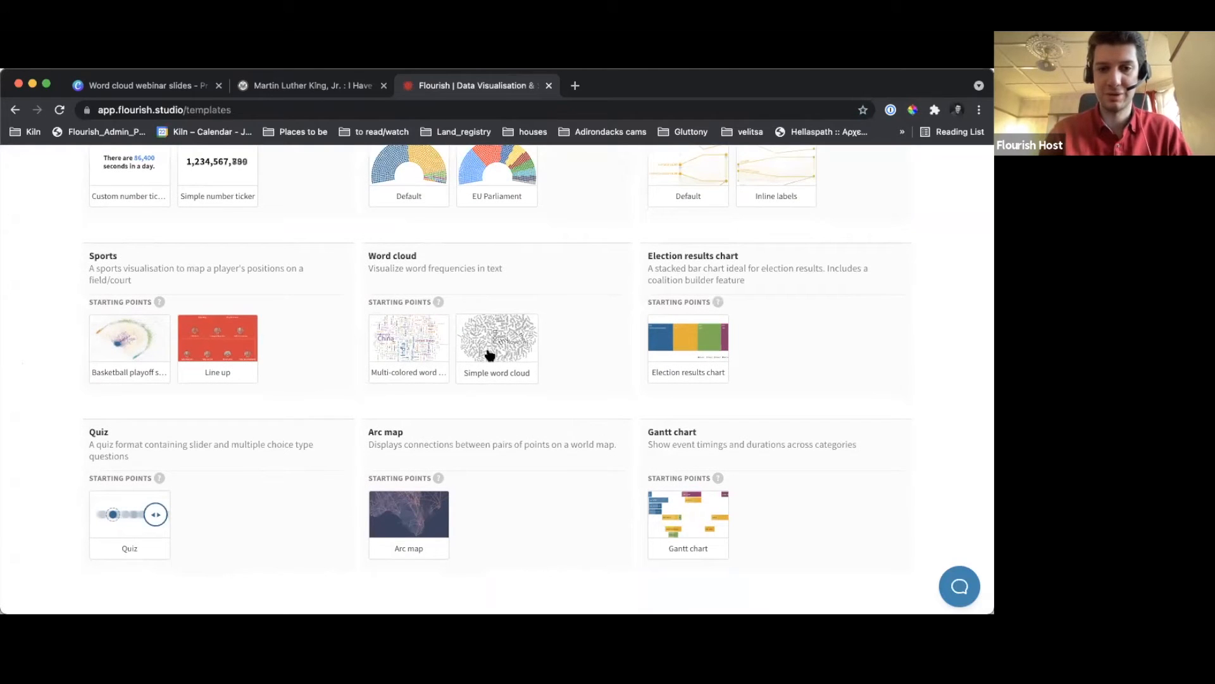
{"action": "left_click", "coordinate": [507, 344]}
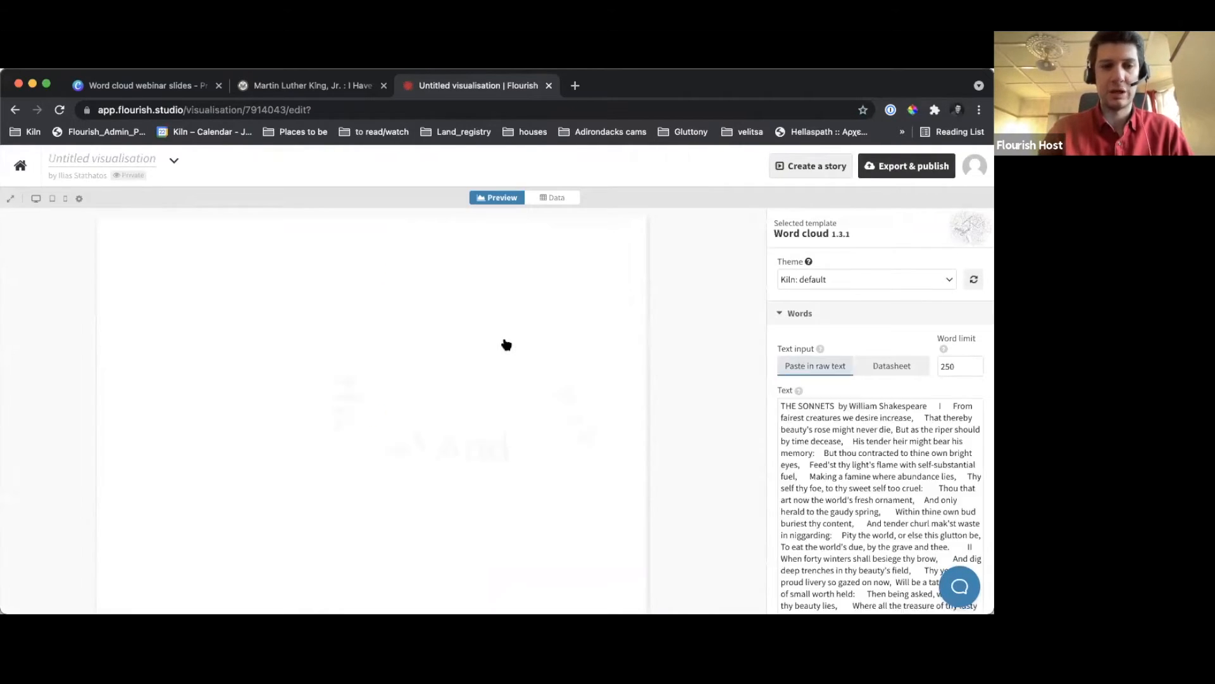
{"action": "left_click", "coordinate": [40, 200]}
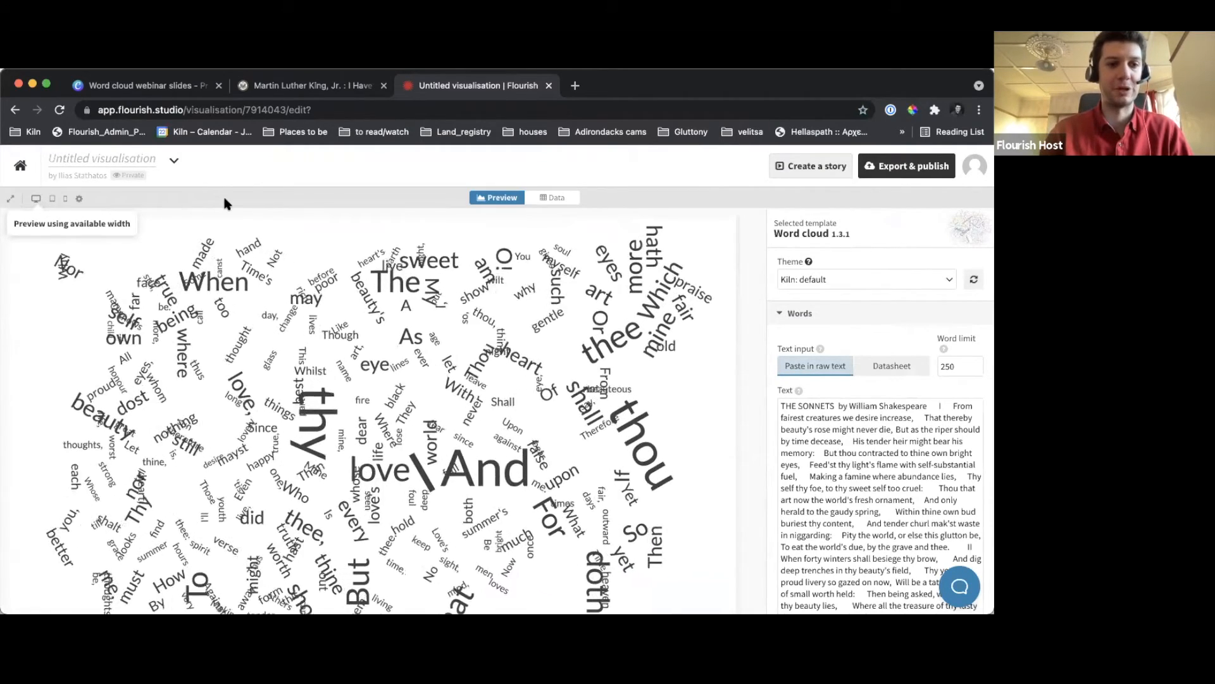
Rename the untitled visualisation as "MLK's speech"
{"action": "left_click", "coordinate": [85, 156]}
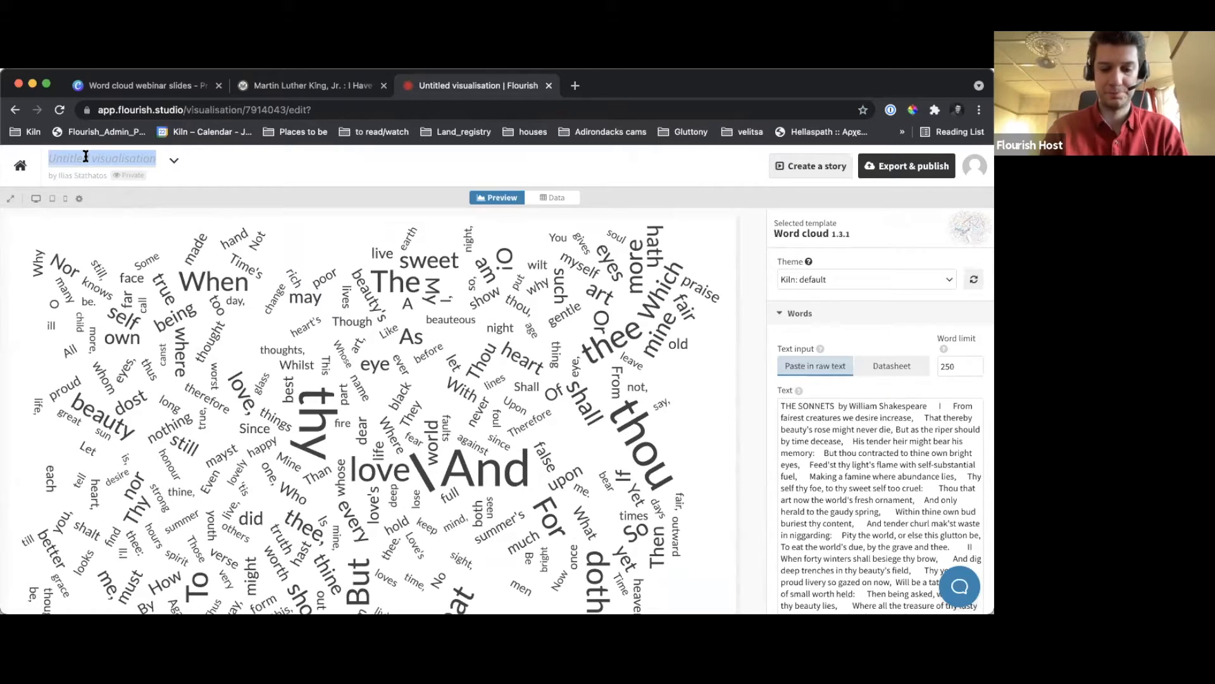
{"action": "type", "text": "MLK's"}
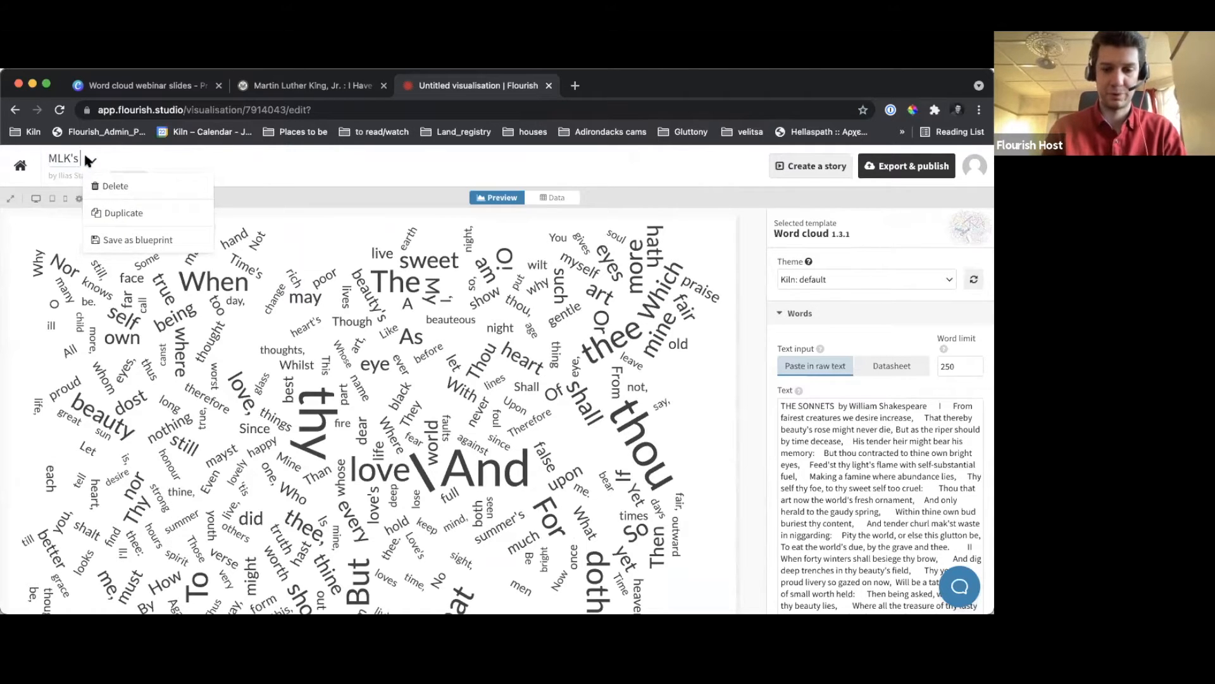
{"action": "type", "text": " speeech"}
{"action": "key", "text": "Left"}
{"action": "key", "text": "Left"}
{"action": "key", "text": "BackSpace"}
{"action": "key", "text": "Return"}
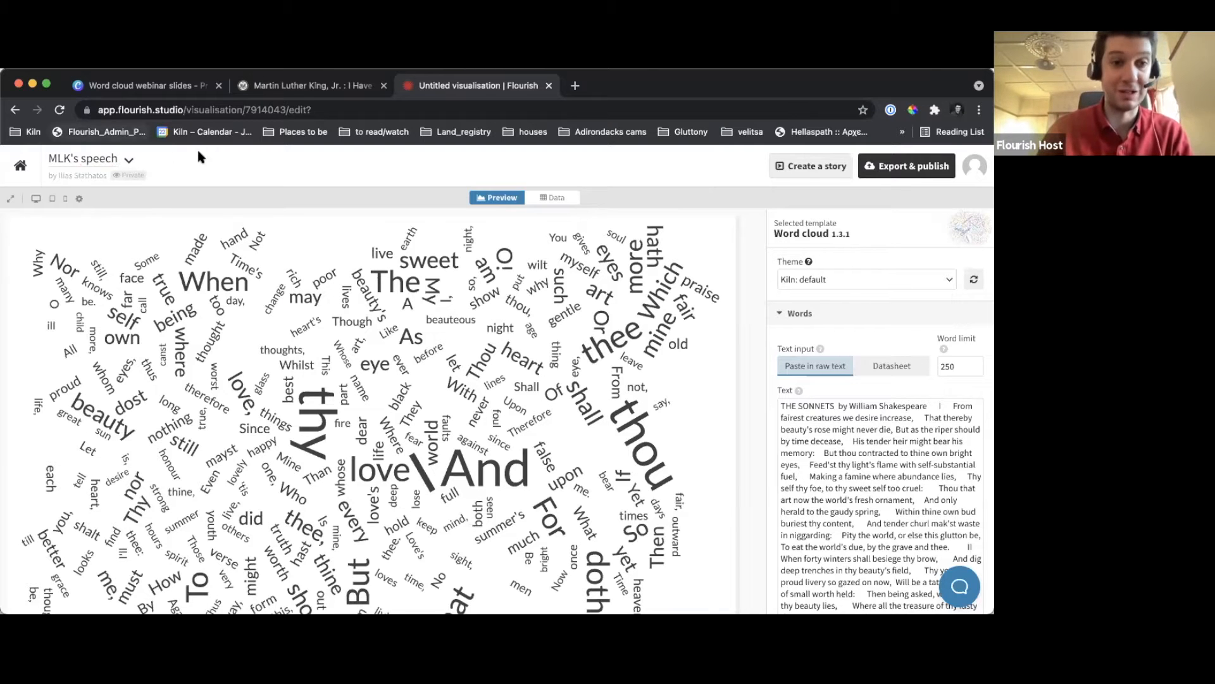
Switch to the Canva webinar slides and view the "Adding our data" slide in full screen
{"action": "left_click", "coordinate": [175, 93]}
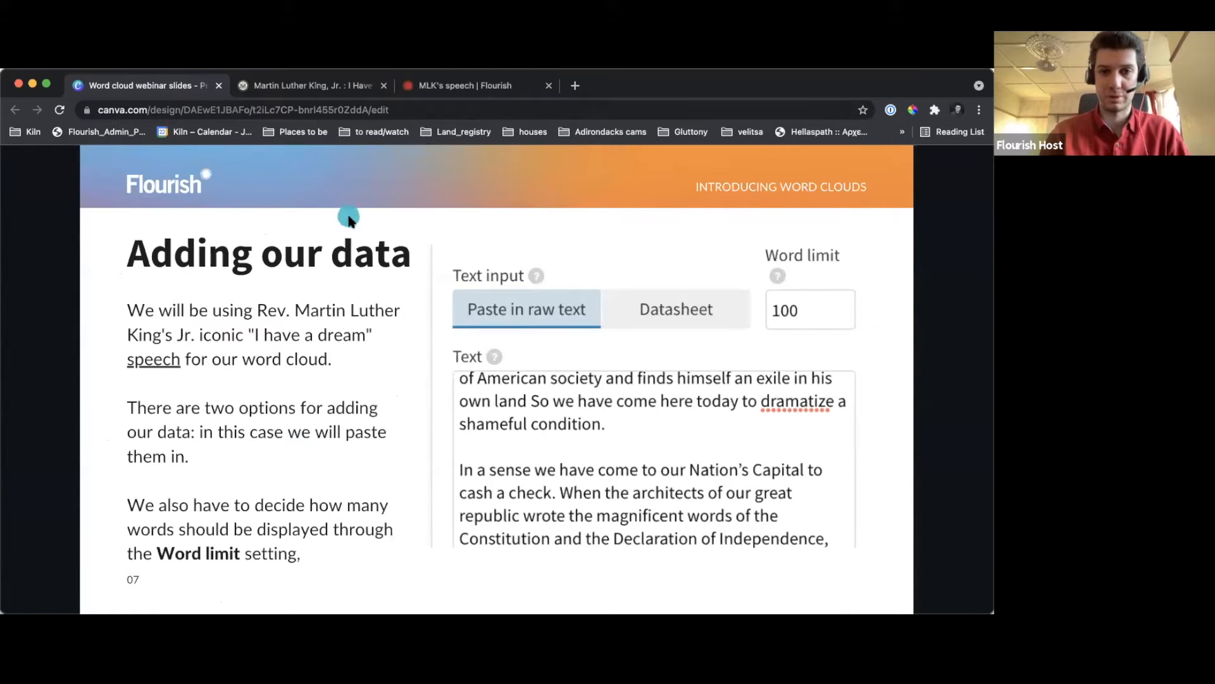
{"action": "key", "text": "f"}
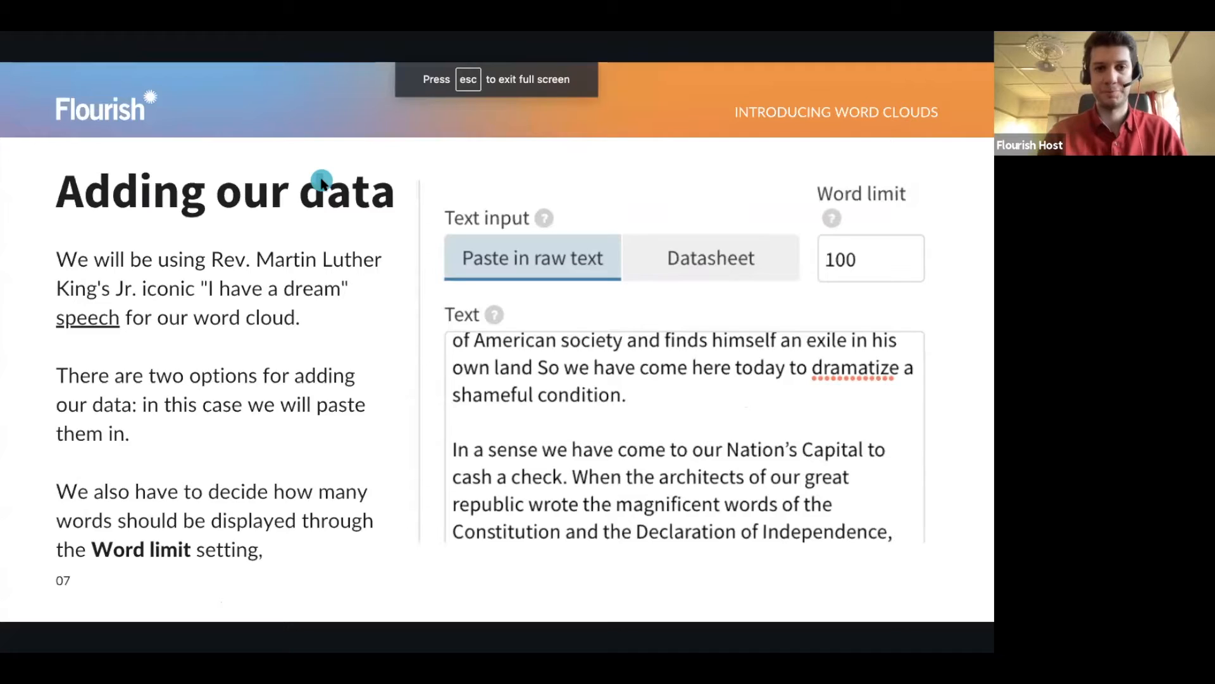
{"action": "key", "text": "Escape"}
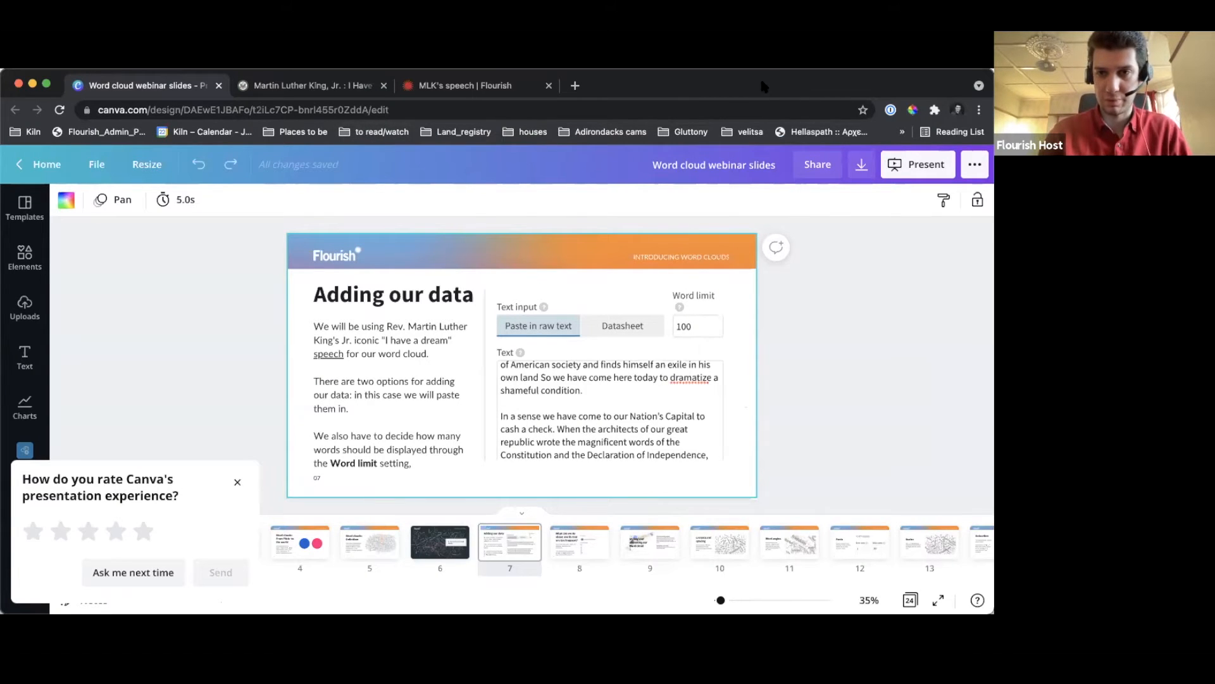
{"action": "left_click", "coordinate": [792, 269]}
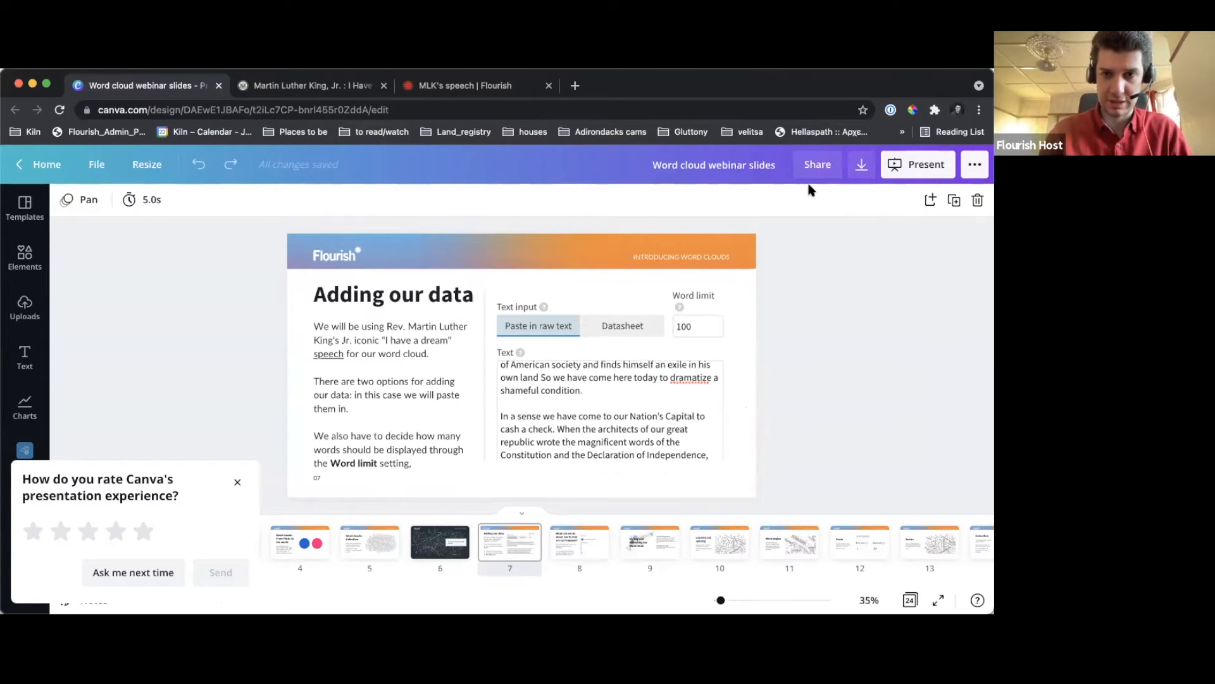
Switch back to the Flourish word cloud and replace the sample sonnets in the raw text input with the copied speech
{"action": "left_click", "coordinate": [444, 94]}
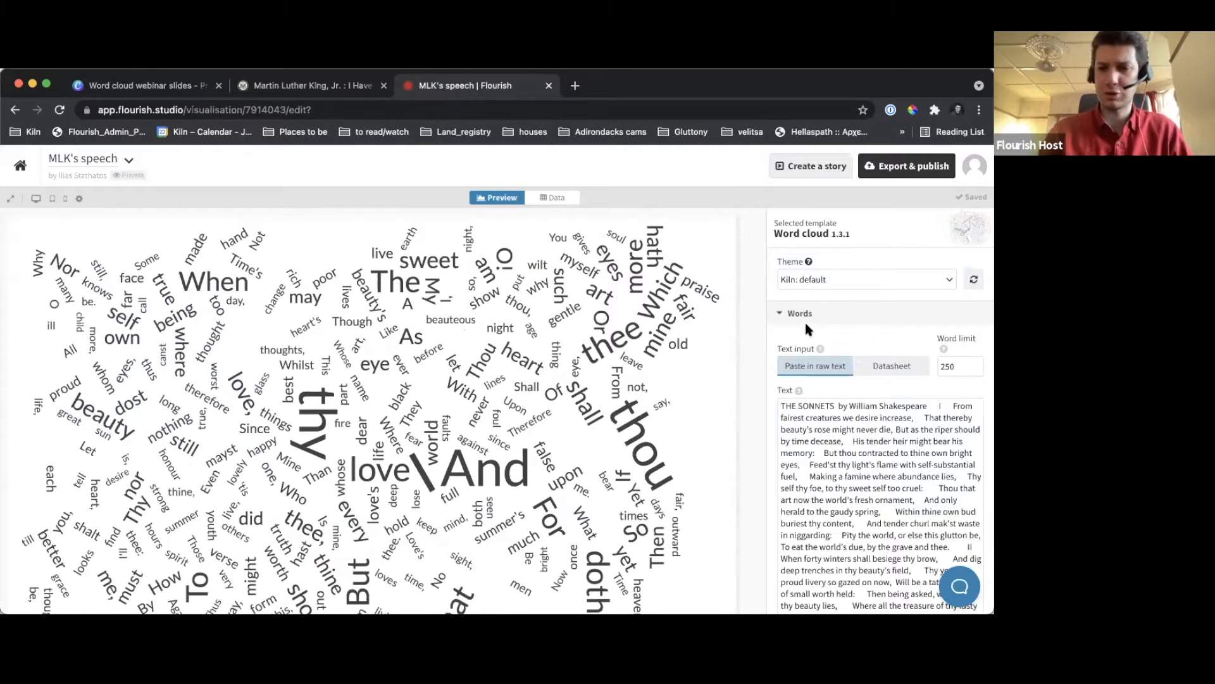
{"action": "scroll", "coordinate": [851, 463], "scroll_direction": "down", "scroll_amount": 2}
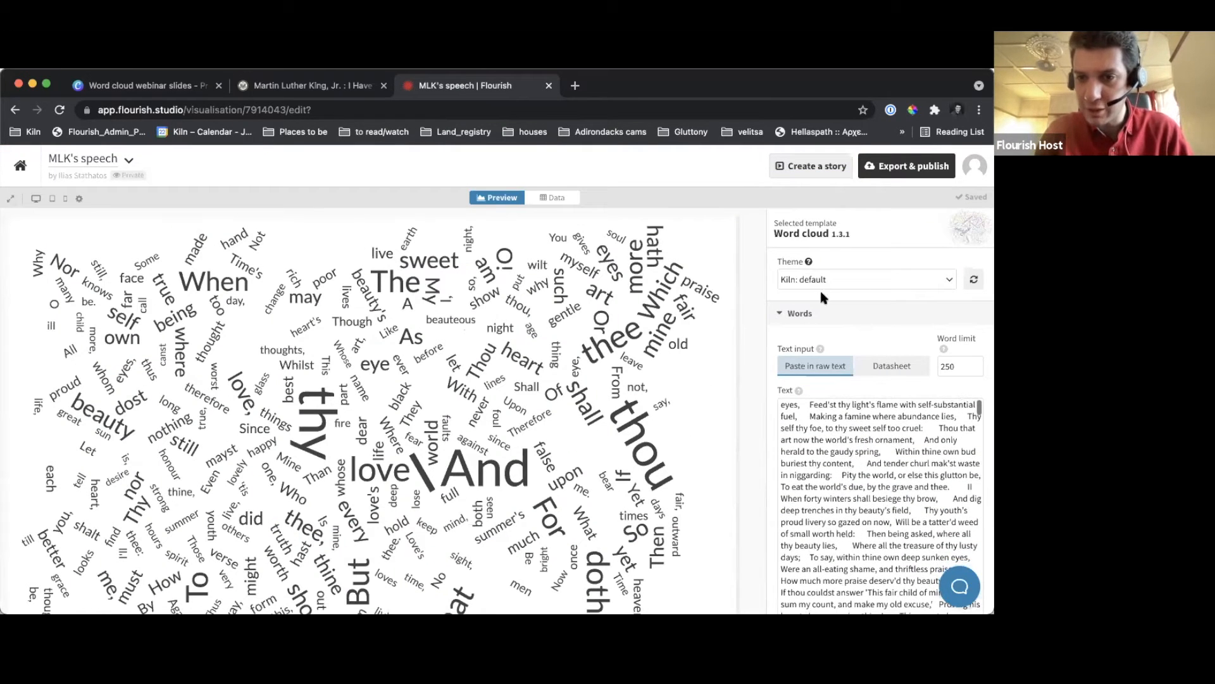
{"action": "scroll", "coordinate": [826, 314], "scroll_direction": "down", "scroll_amount": 2}
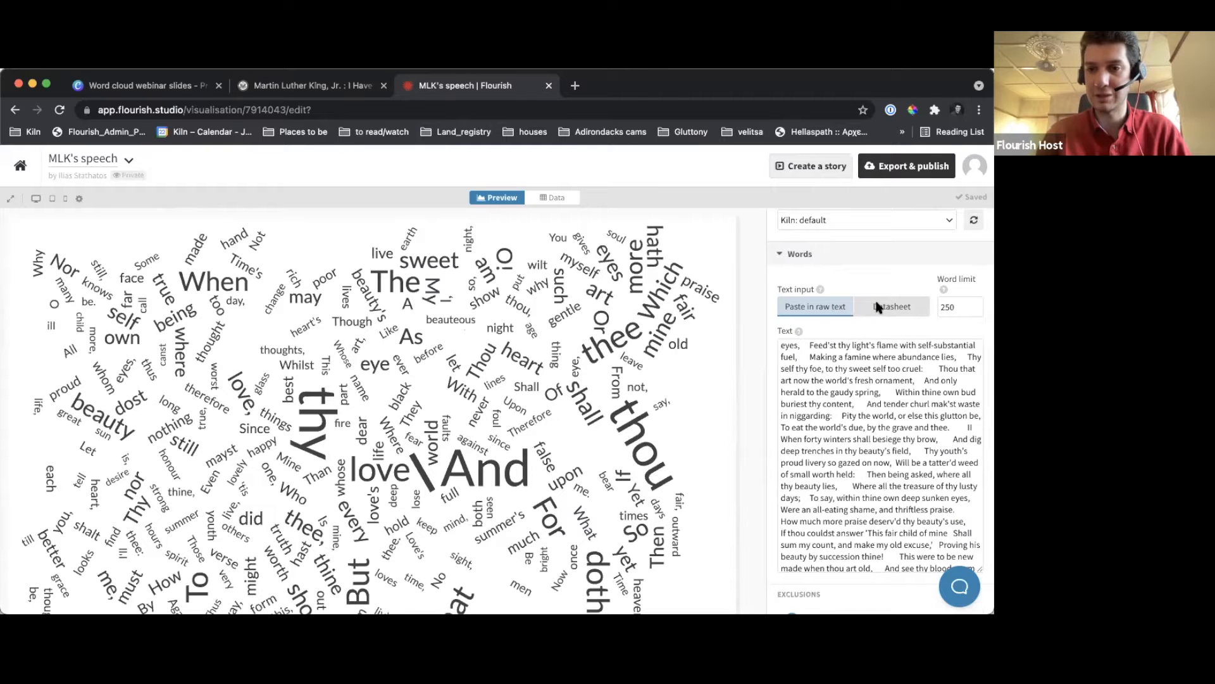
{"action": "left_click", "coordinate": [555, 198]}
{"action": "left_click", "coordinate": [502, 198]}
{"action": "left_click", "coordinate": [864, 402]}
{"action": "key", "text": "super+a"}
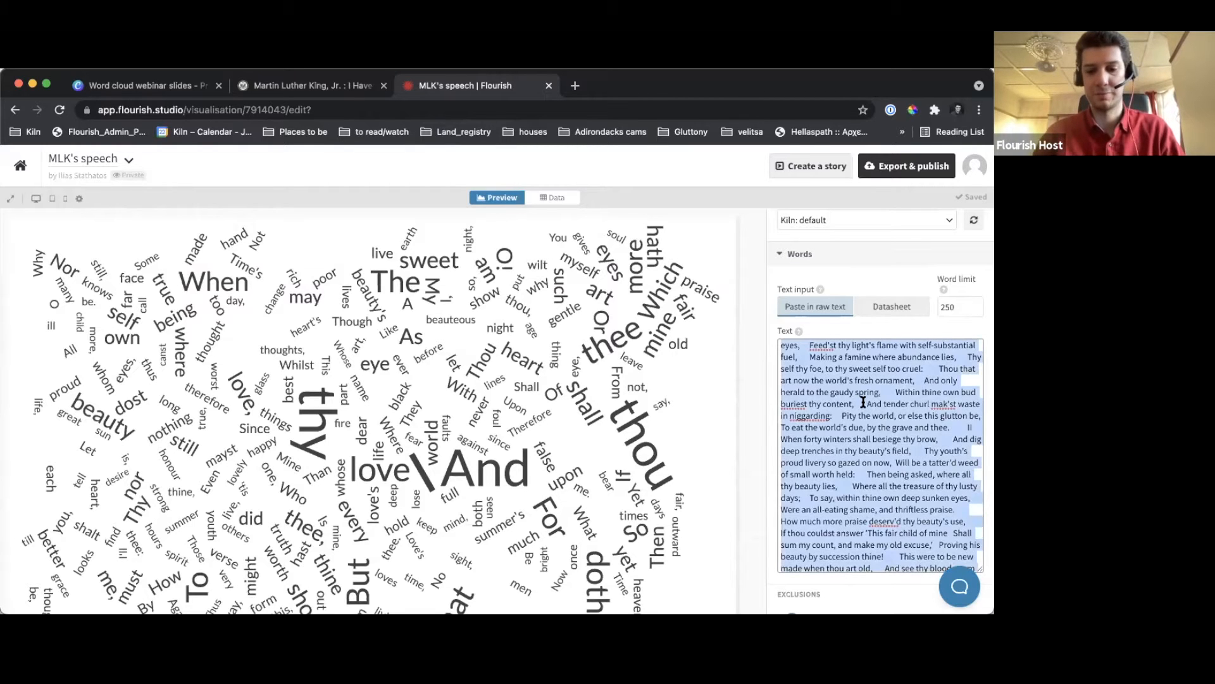
{"action": "key", "text": "BackSpace"}
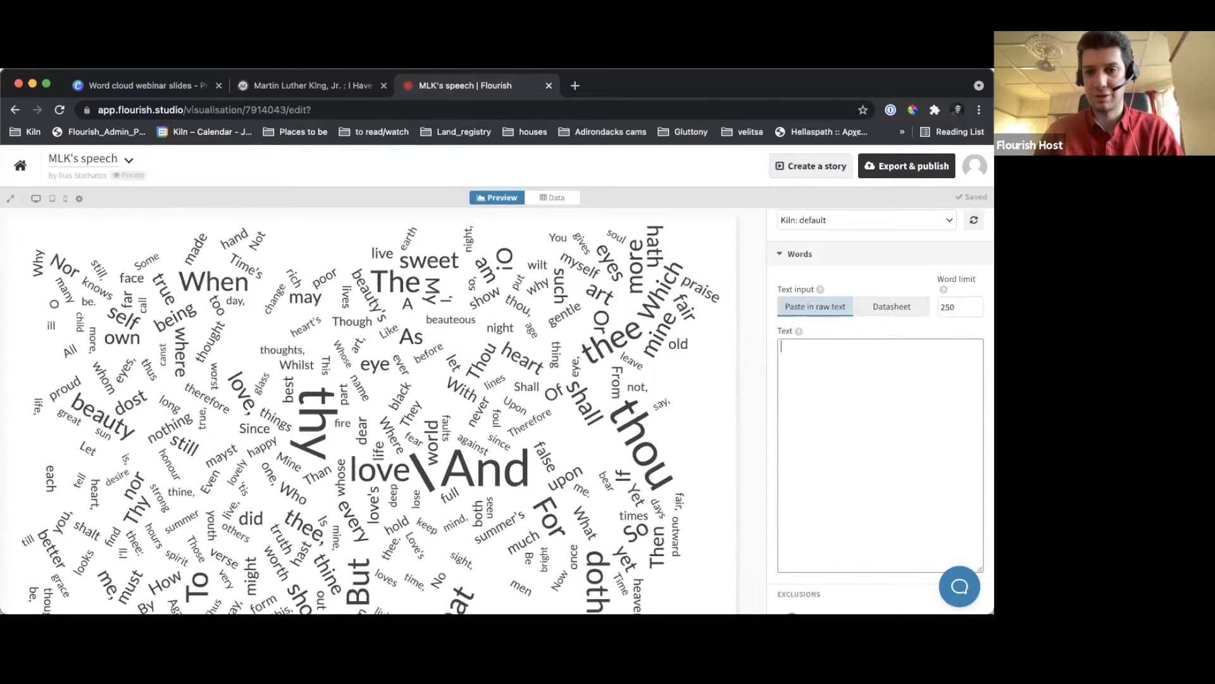
{"action": "key", "text": "super+v"}
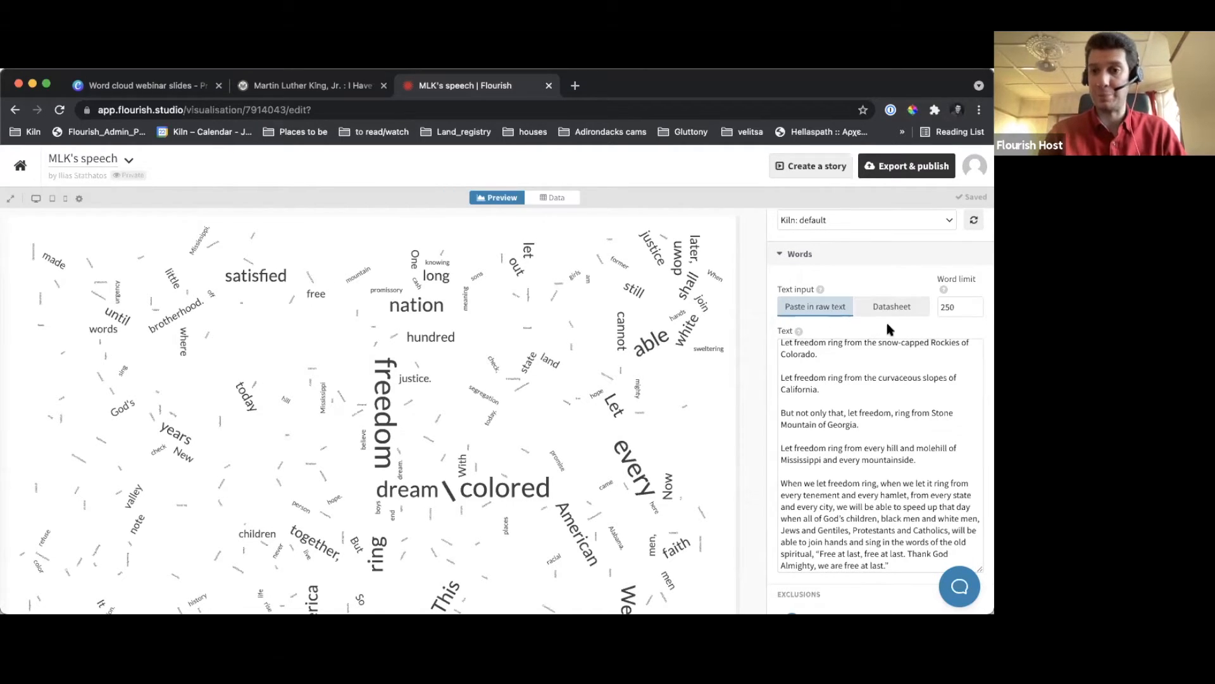
Enlarge the excluded words list and add "I" on its own line after "be" to remove it from the word cloud
{"action": "scroll", "coordinate": [889, 329], "scroll_direction": "down", "scroll_amount": 2}
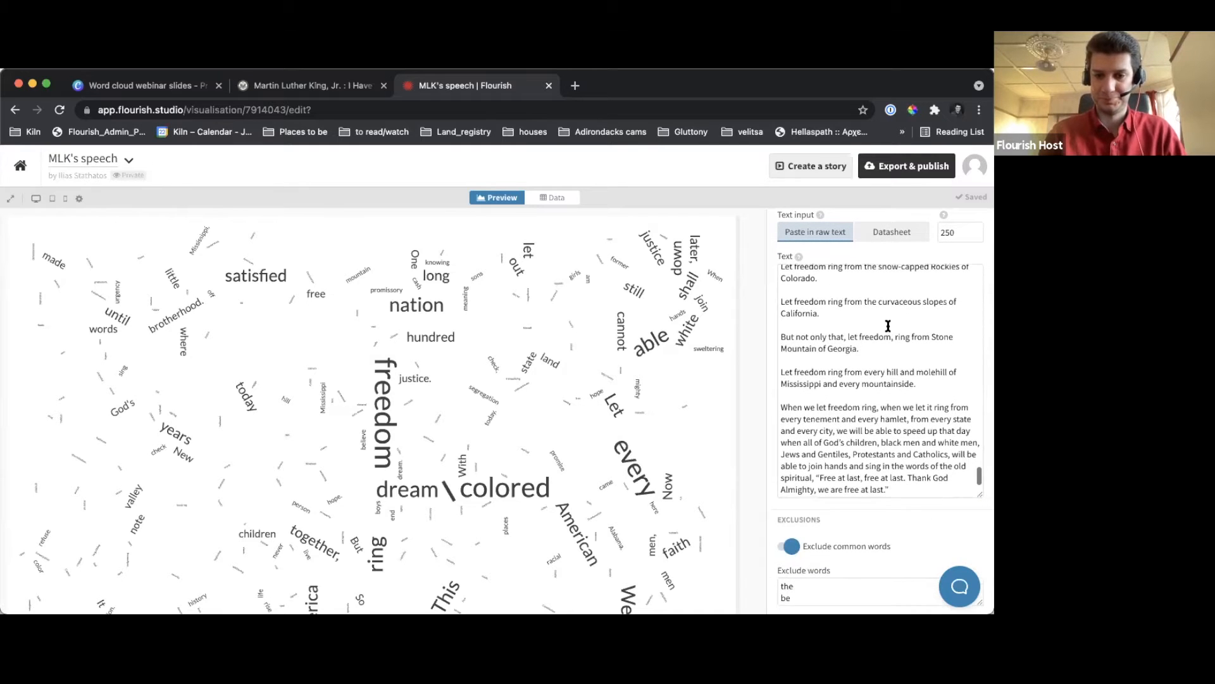
{"action": "scroll", "coordinate": [822, 514], "scroll_direction": "down", "scroll_amount": 5}
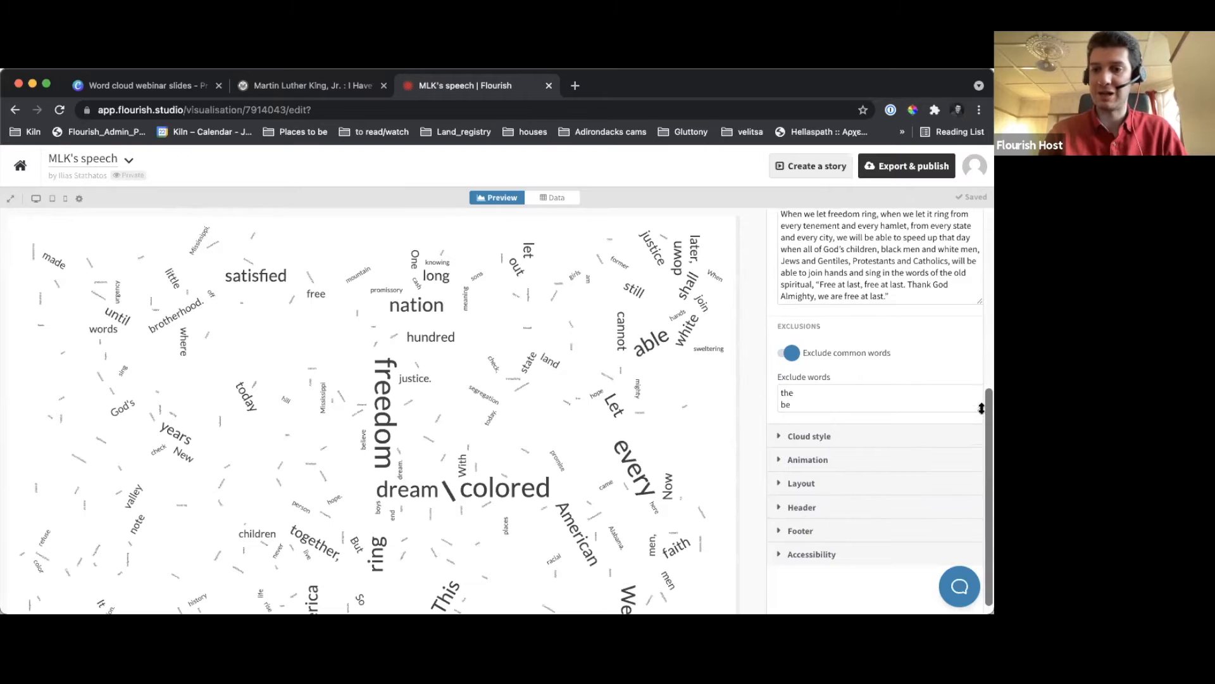
{"action": "left_click_drag", "start_coordinate": [980, 409], "coordinate": [972, 564]}
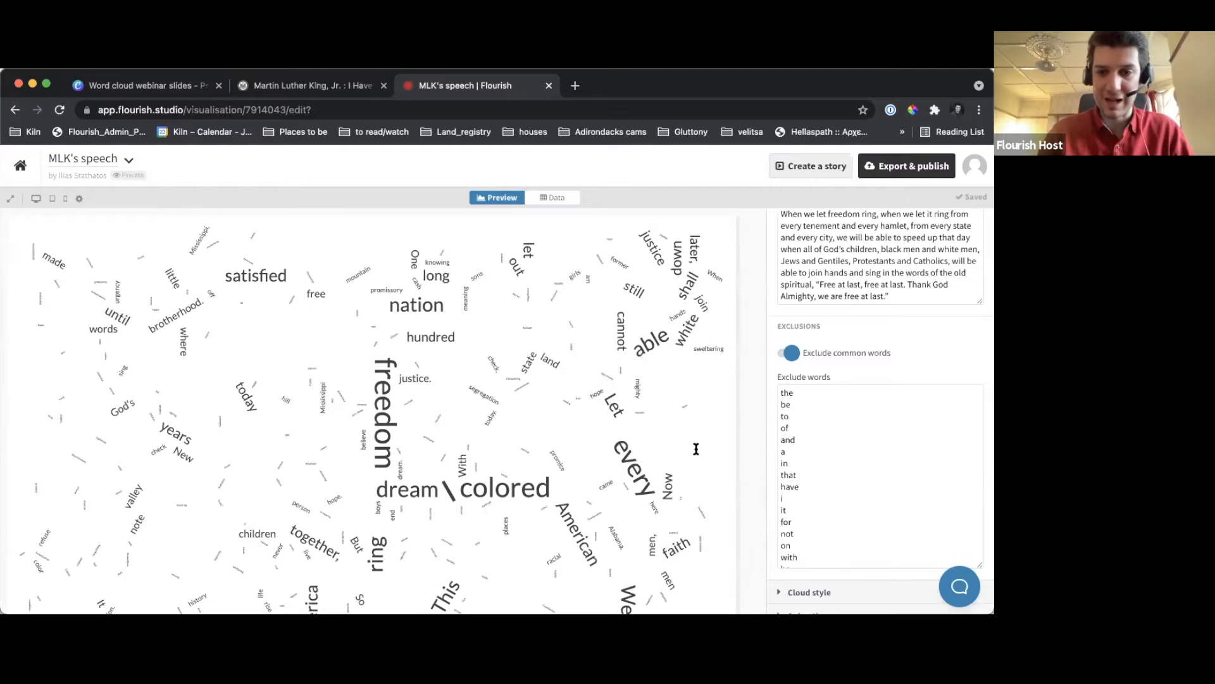
{"action": "left_click", "coordinate": [794, 406]}
{"action": "key", "text": "Return"}
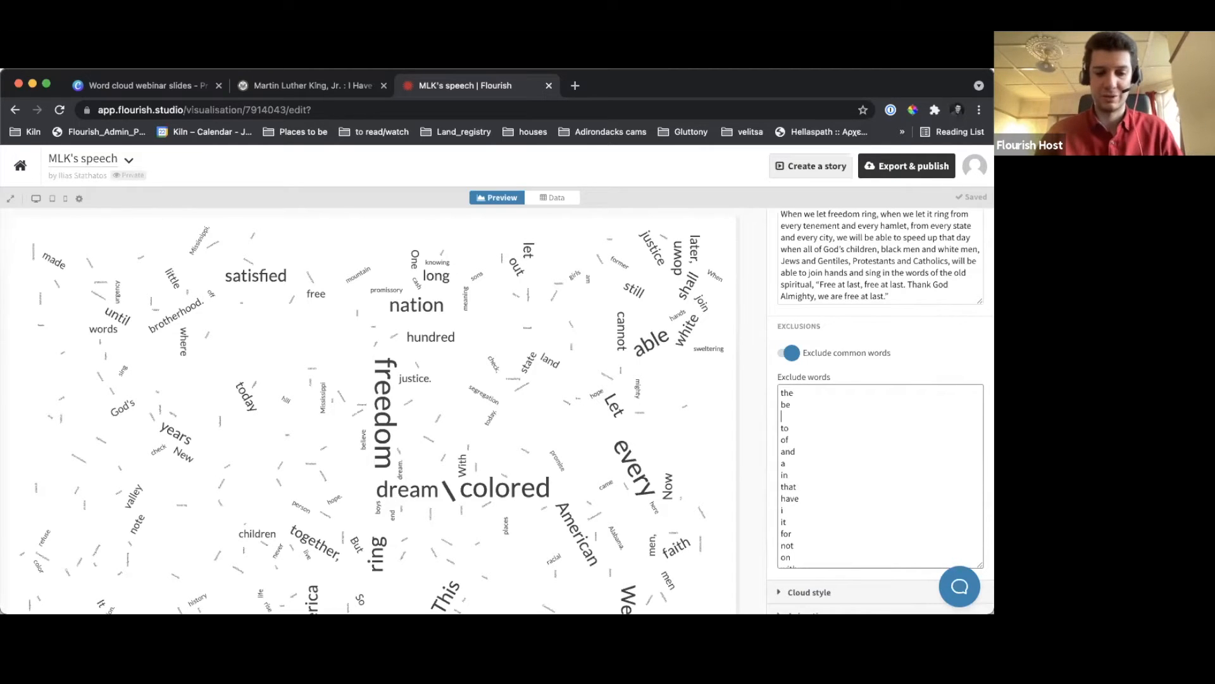
{"action": "type", "text": "I"}
{"action": "left_click", "coordinate": [747, 402]}
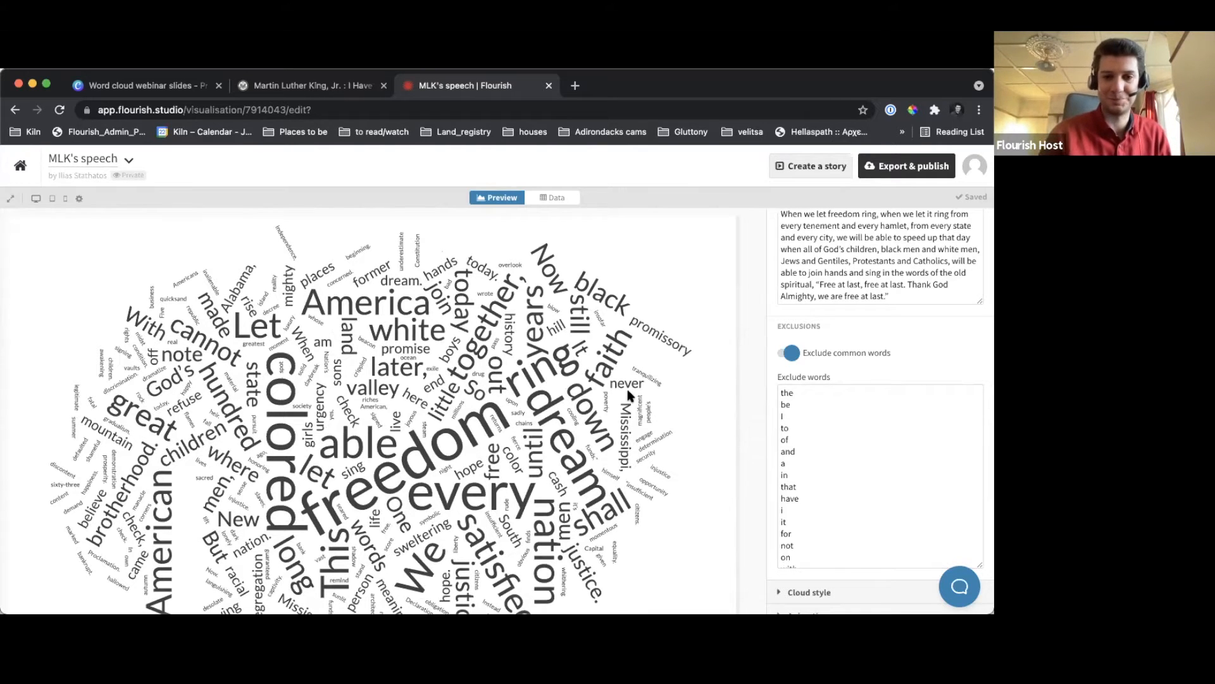
{"action": "scroll", "coordinate": [630, 393], "scroll_direction": "down", "scroll_amount": 2}
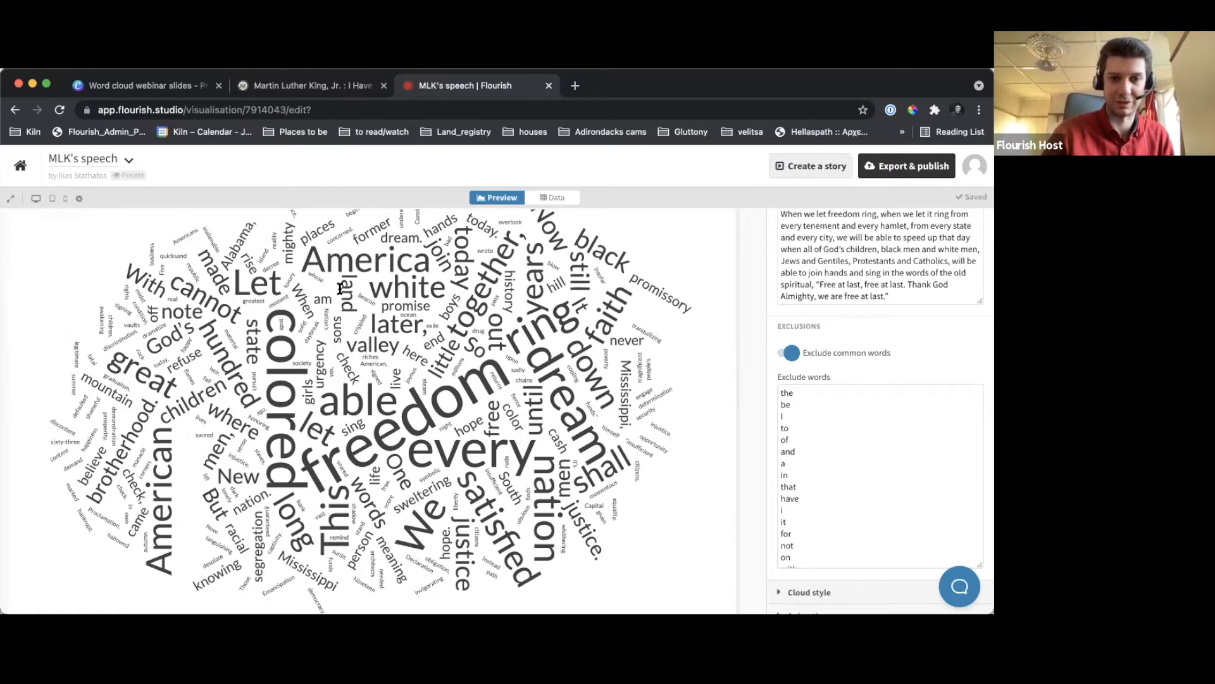
{"action": "scroll", "coordinate": [339, 290], "scroll_direction": "up", "scroll_amount": 1}
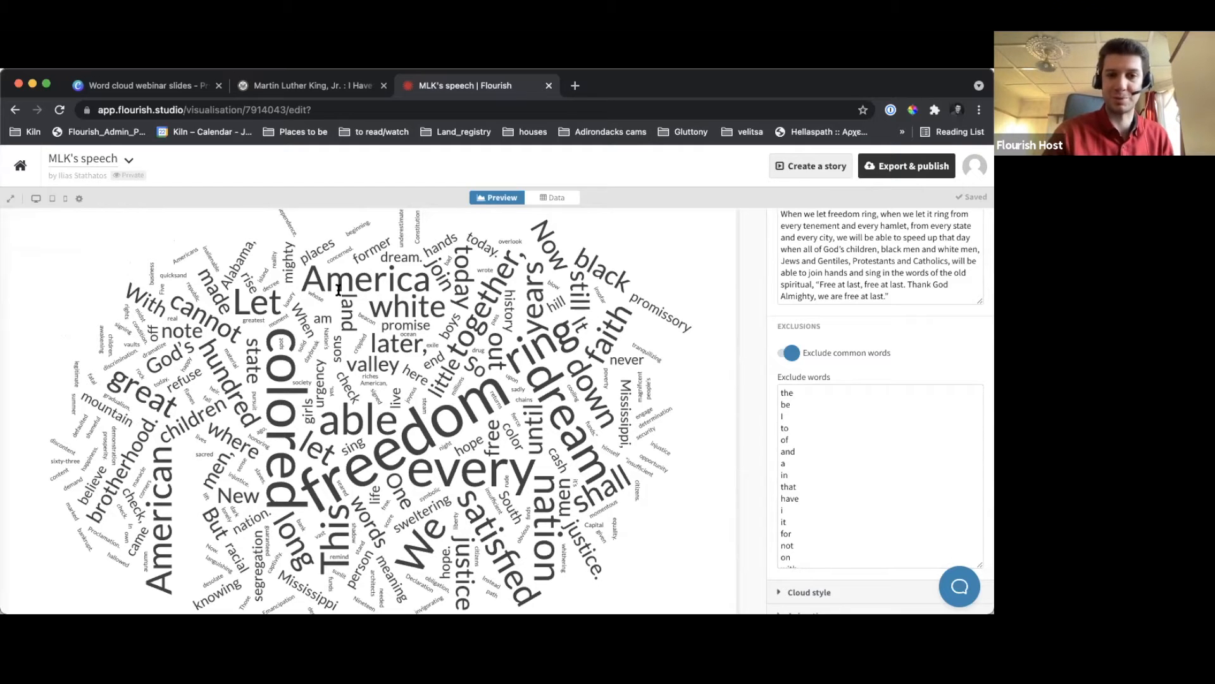
Switch to the Canva webinar slides and present the "What can we do about words that are too frequent?" slide in full screen
{"action": "left_click", "coordinate": [141, 89]}
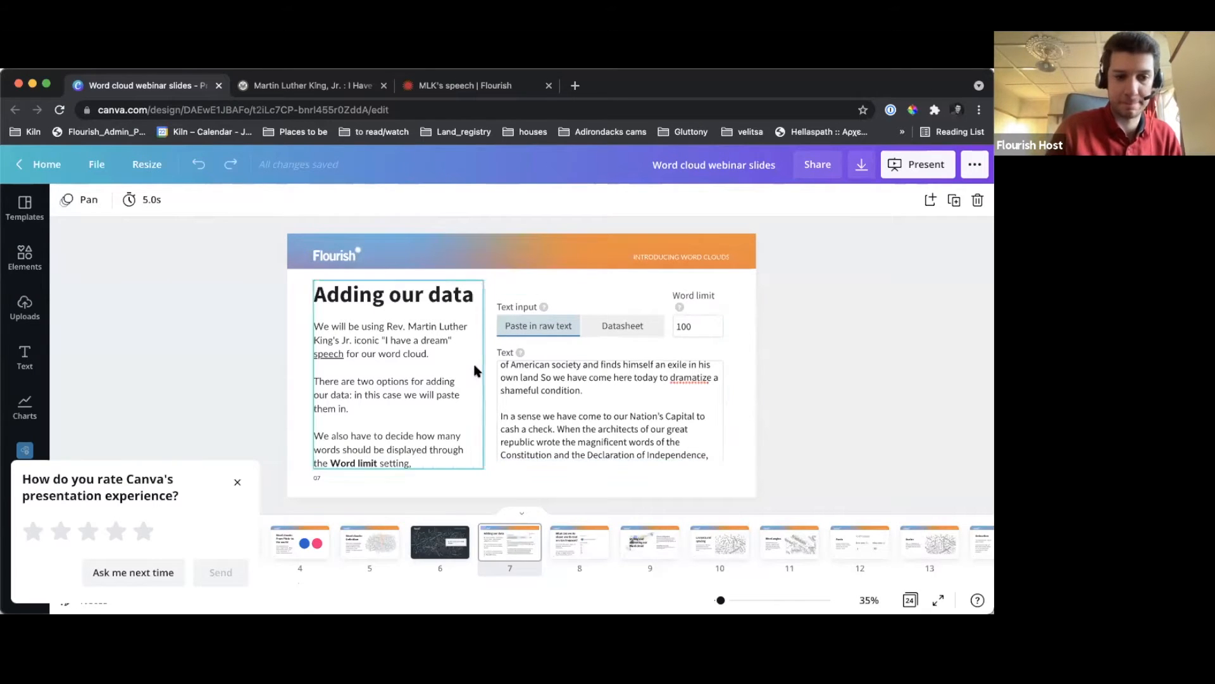
{"action": "left_click", "coordinate": [238, 482]}
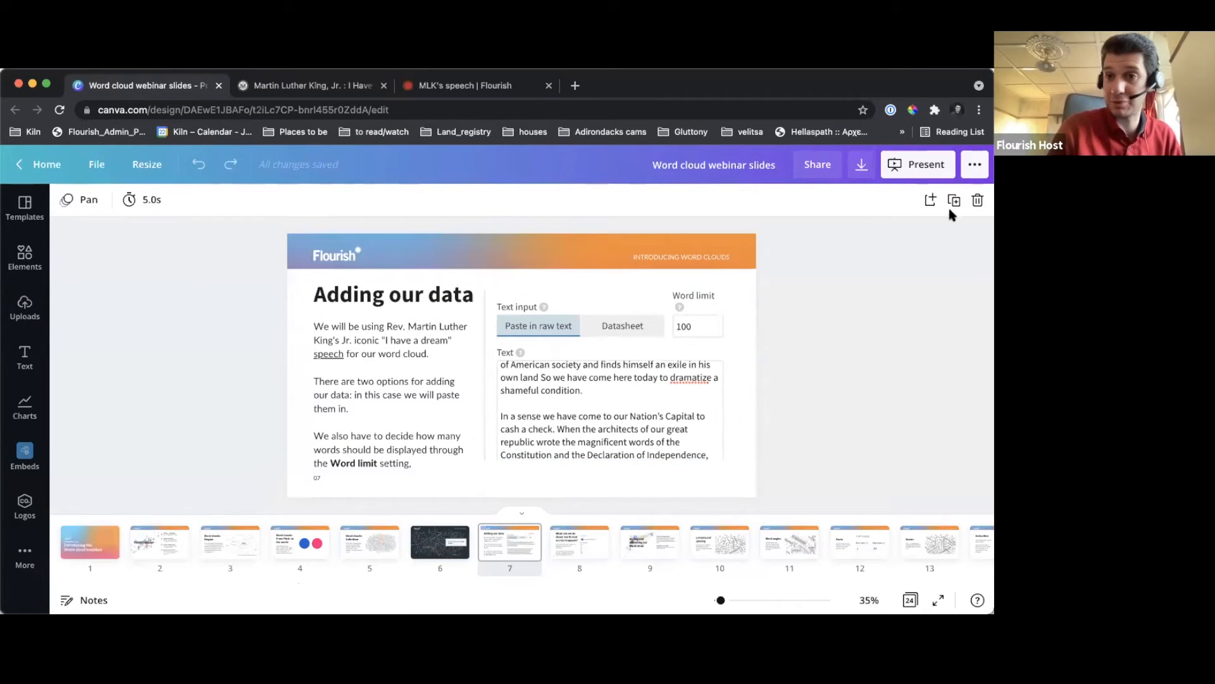
{"action": "left_click", "coordinate": [919, 176]}
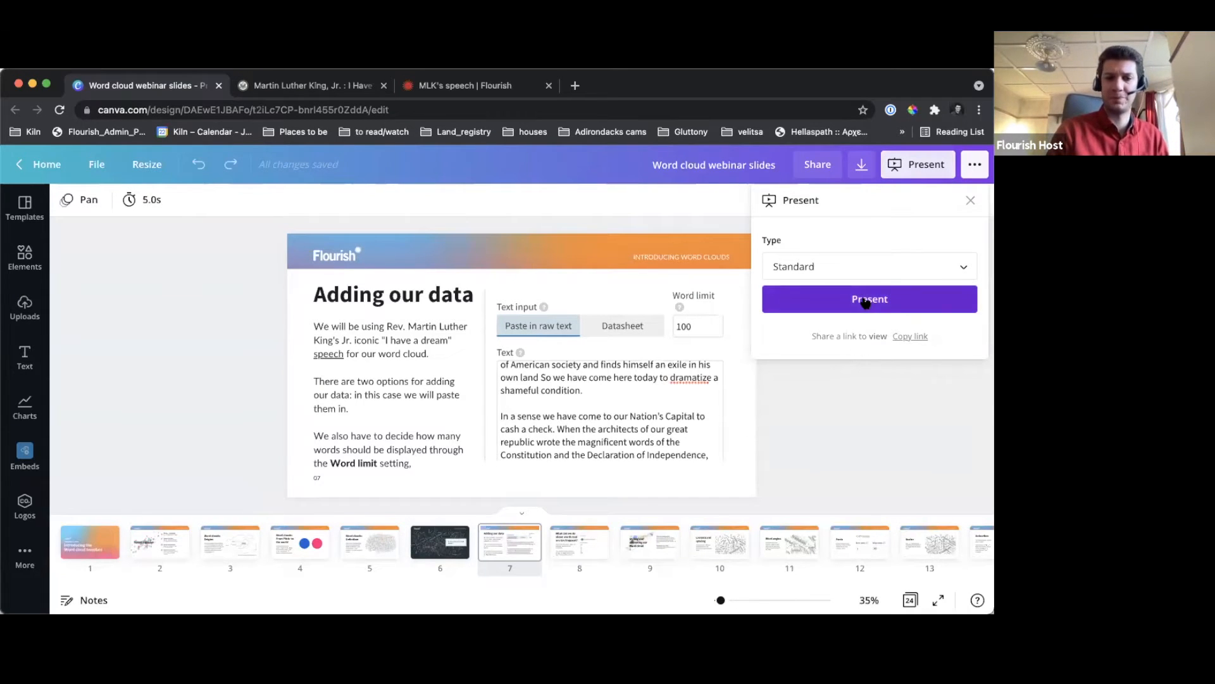
{"action": "left_click", "coordinate": [866, 302]}
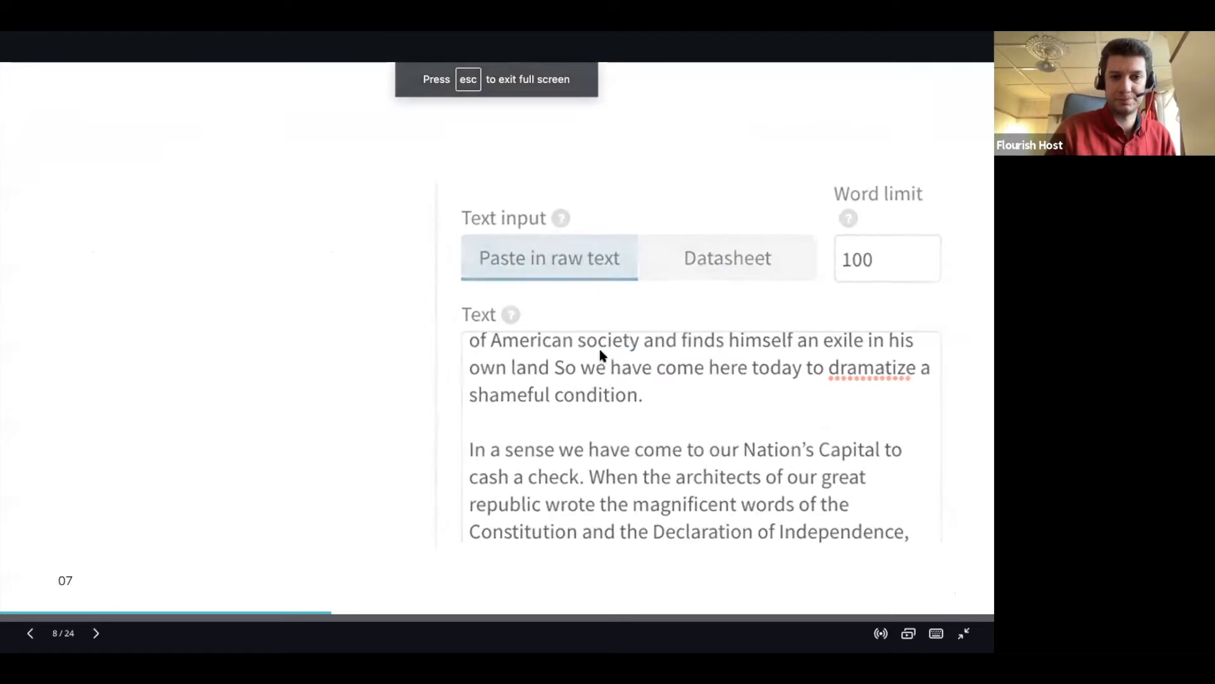
{"action": "key", "text": "Right"}
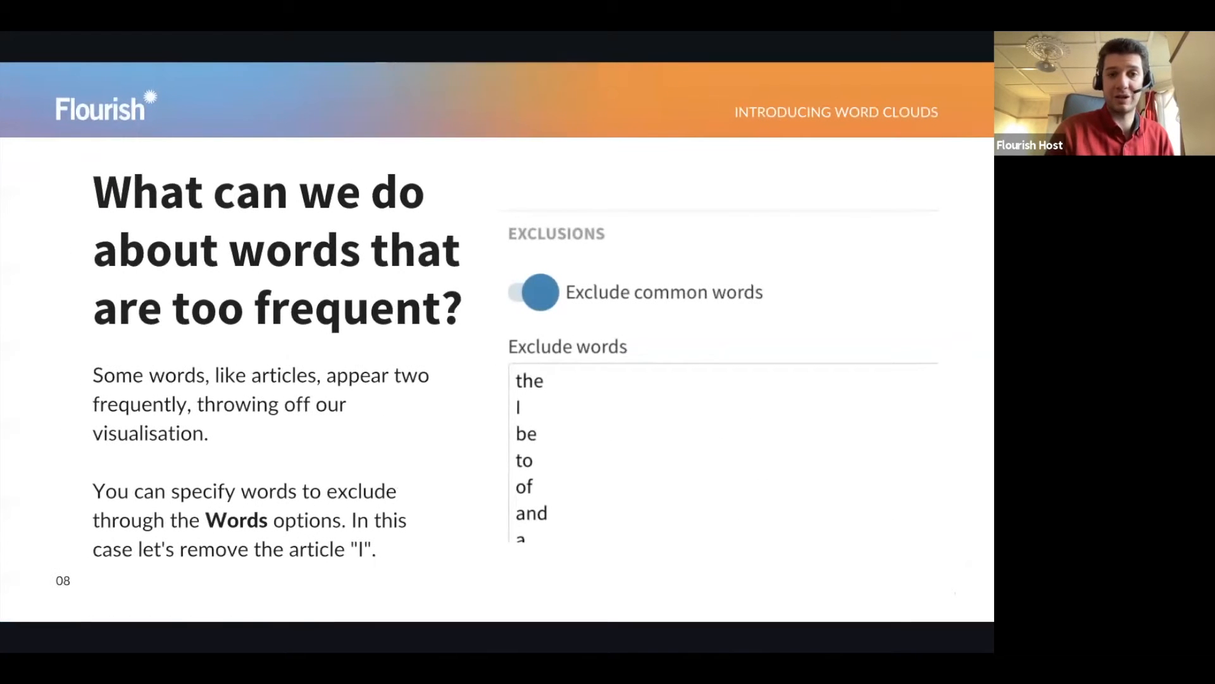
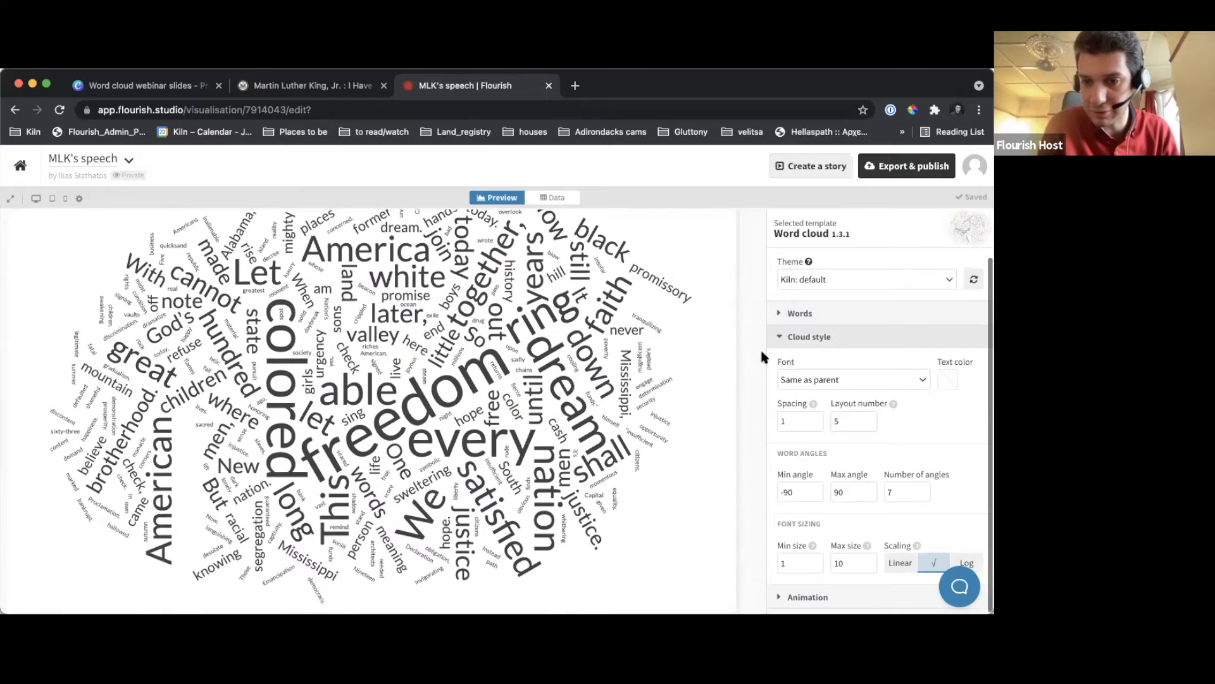
Set the spacing between the words in the cloud style settings to 3
{"action": "scroll", "coordinate": [850, 416], "scroll_direction": "down", "scroll_amount": 2}
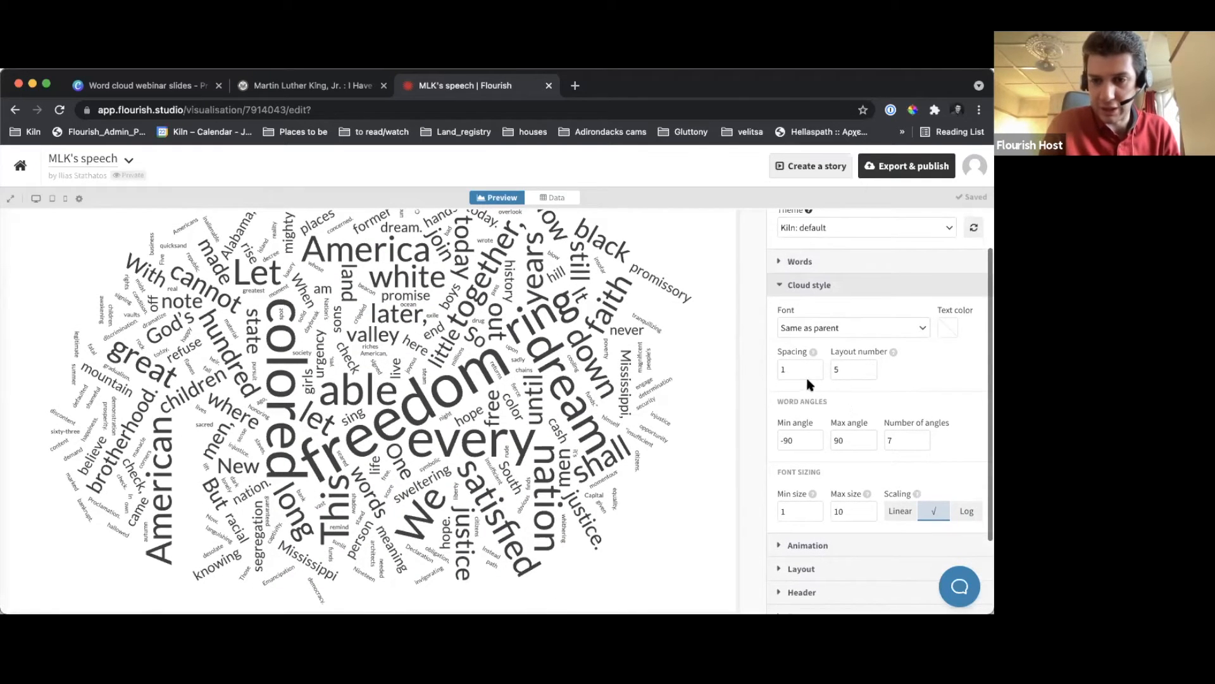
{"action": "mouse_move", "coordinate": [814, 356]}
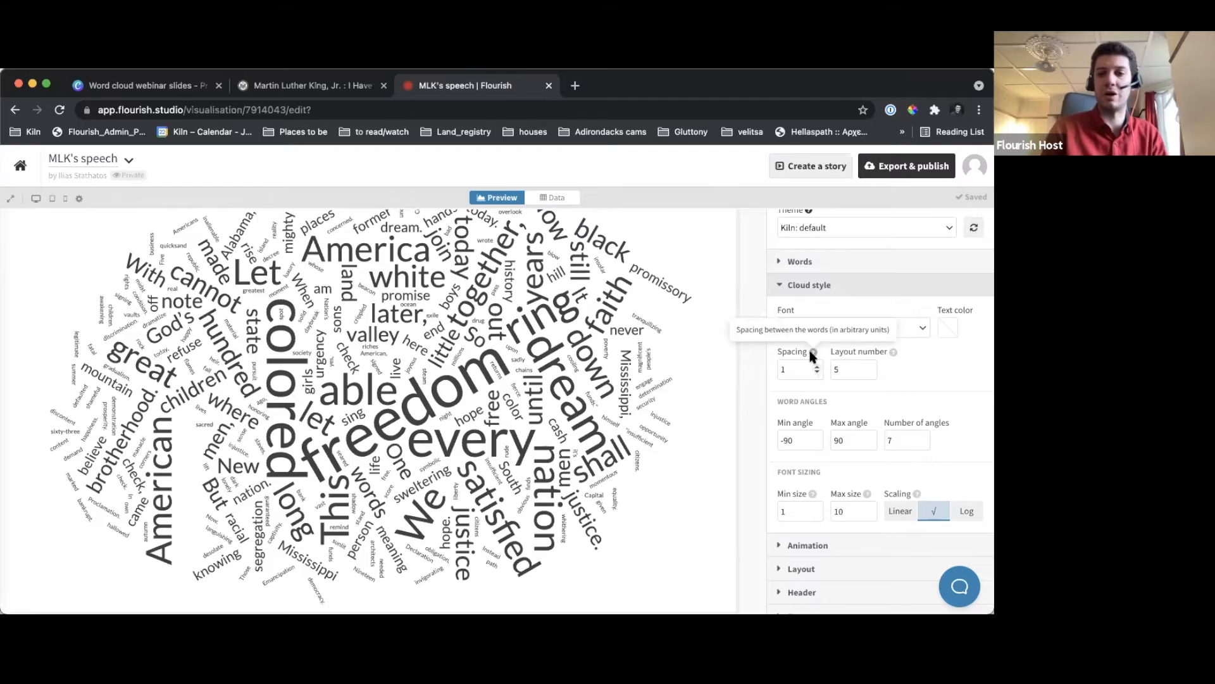
{"action": "left_click", "coordinate": [788, 369]}
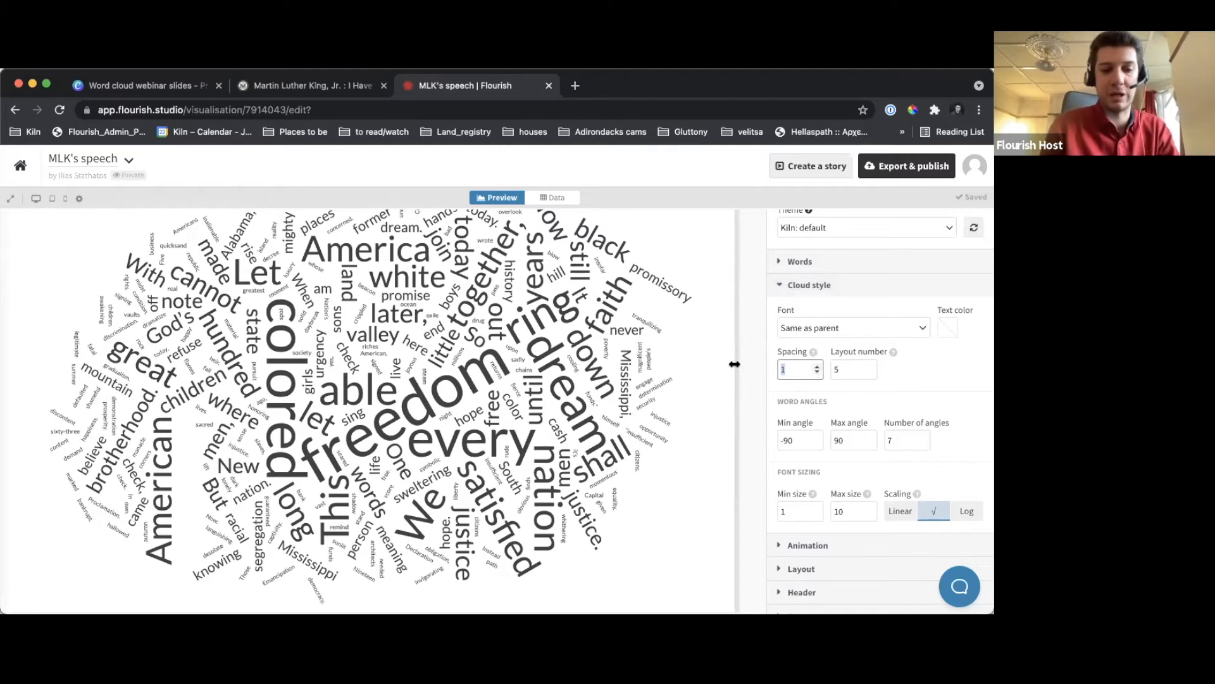
{"action": "type", "text": "3"}
{"action": "left_click", "coordinate": [759, 357]}
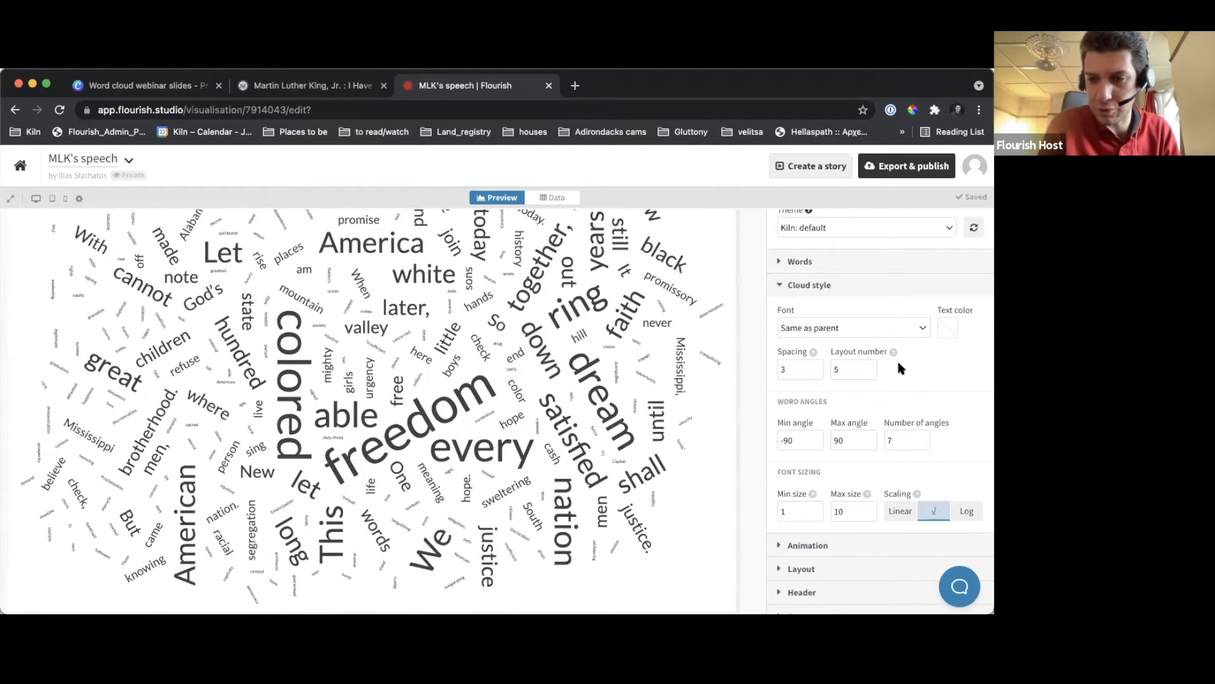
Try several layout numbers between 2 and 7, settle on layout number 4, and set the word spacing to 2
{"action": "mouse_move", "coordinate": [894, 351]}
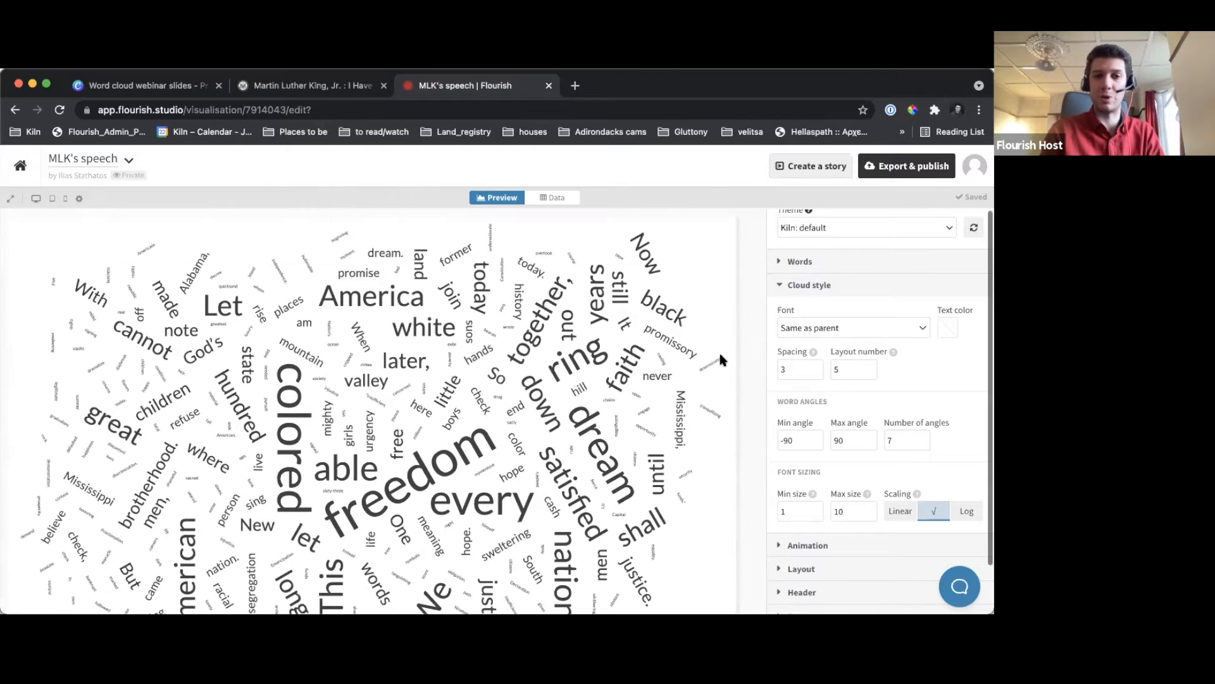
{"action": "left_click", "coordinate": [835, 369]}
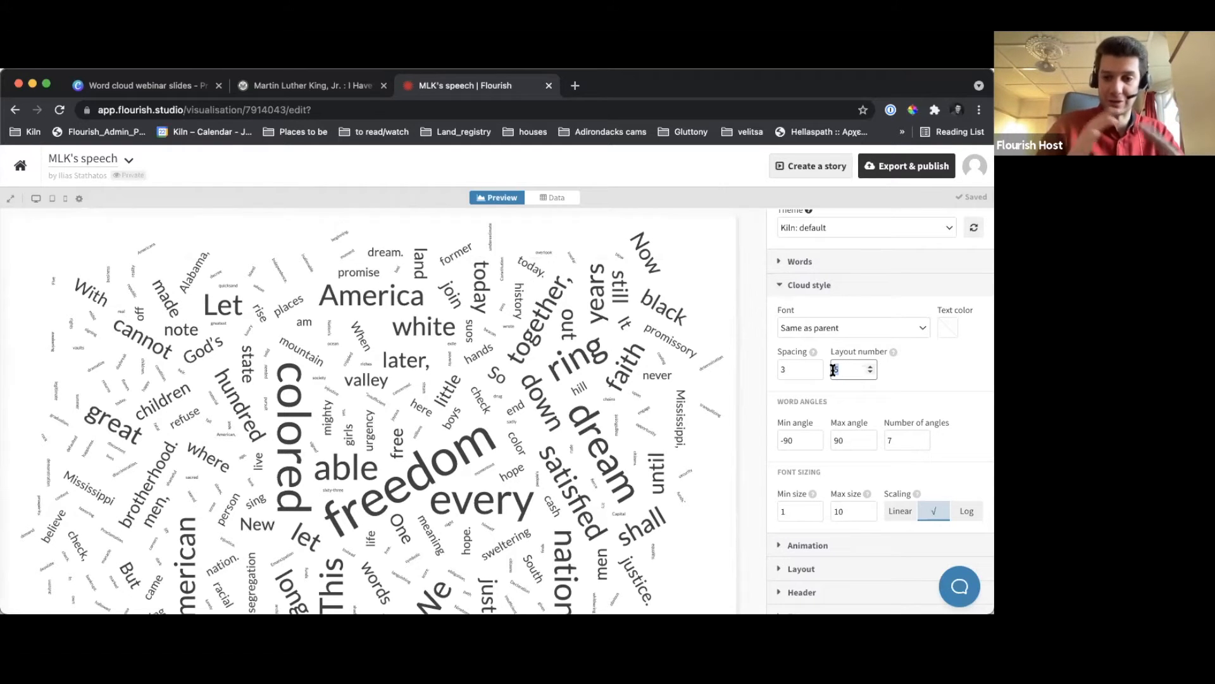
{"action": "left_click", "coordinate": [871, 373]}
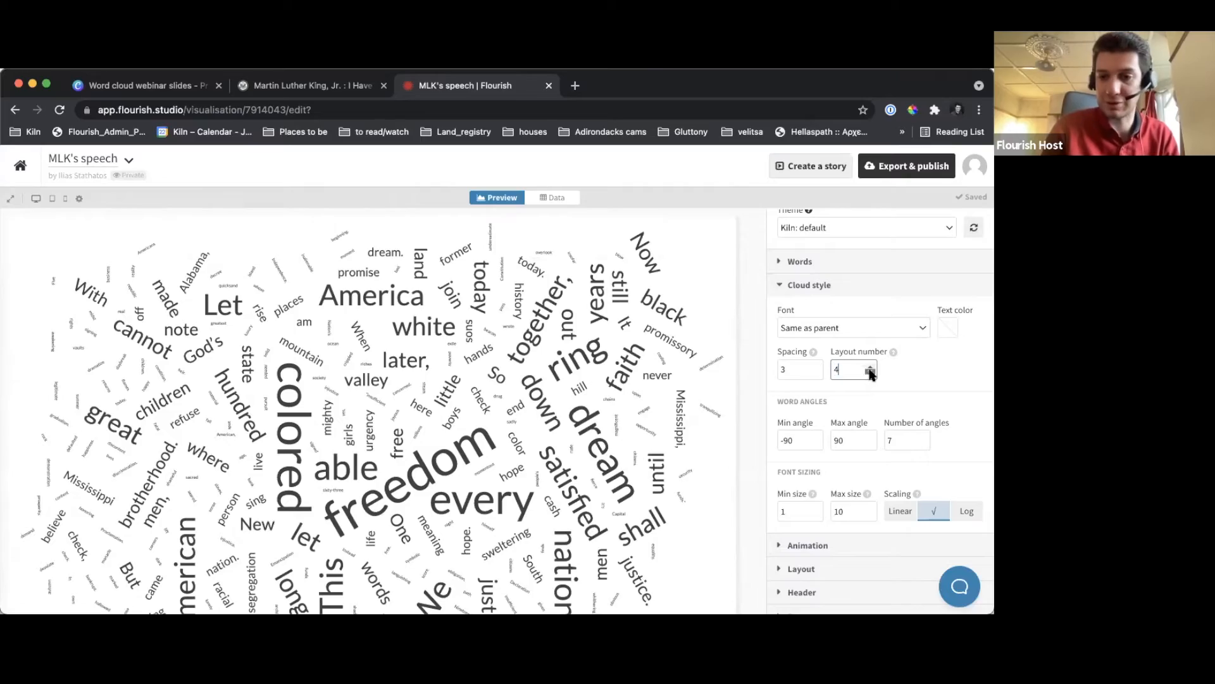
{"action": "left_click", "coordinate": [870, 373]}
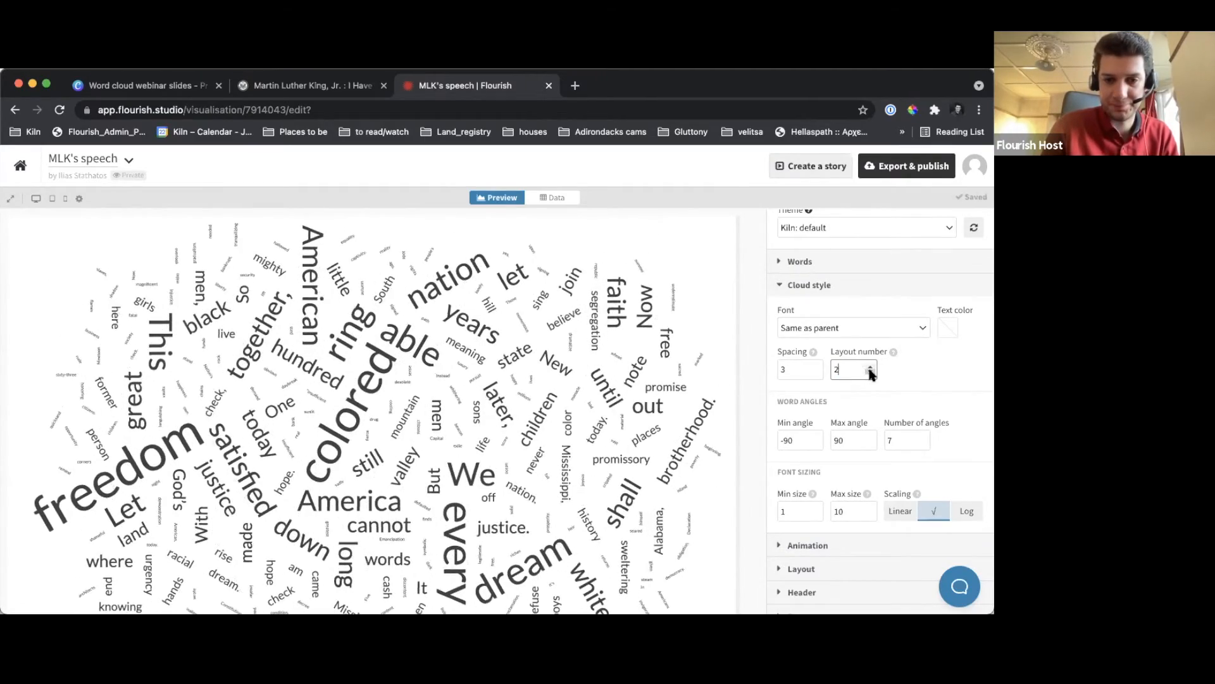
{"action": "left_click", "coordinate": [870, 373]}
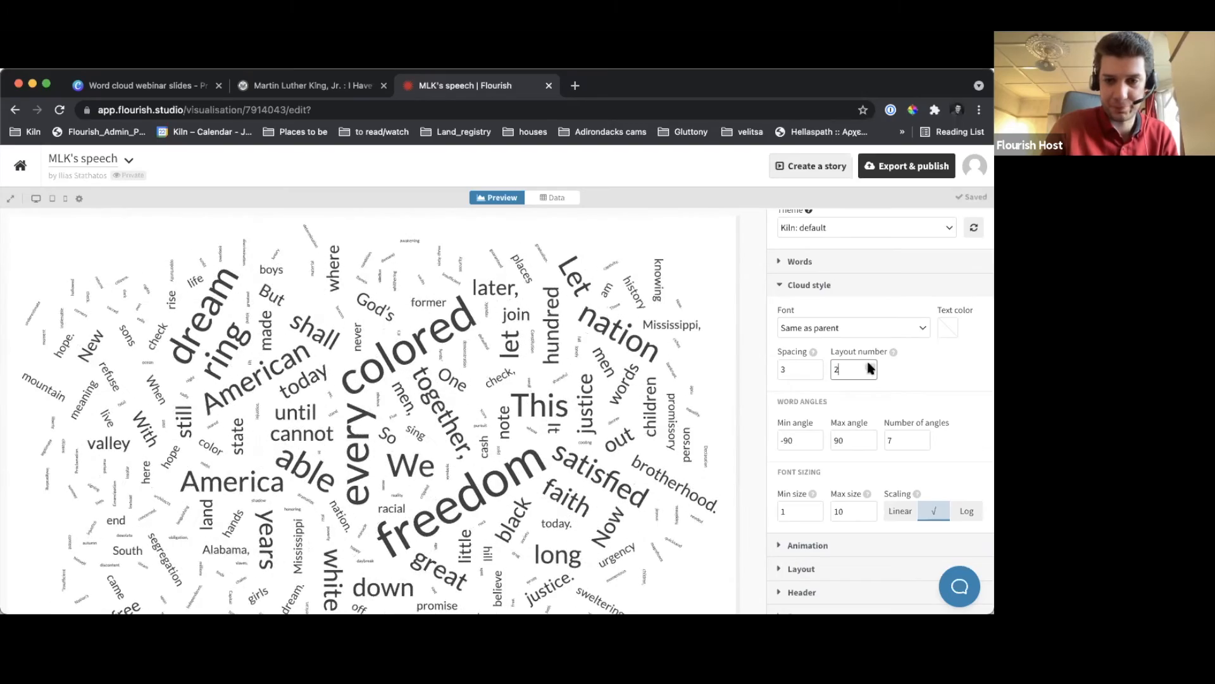
{"action": "left_click", "coordinate": [870, 366]}
{"action": "left_click", "coordinate": [870, 366]}
{"action": "left_click", "coordinate": [870, 366]}
{"action": "left_click", "coordinate": [870, 366]}
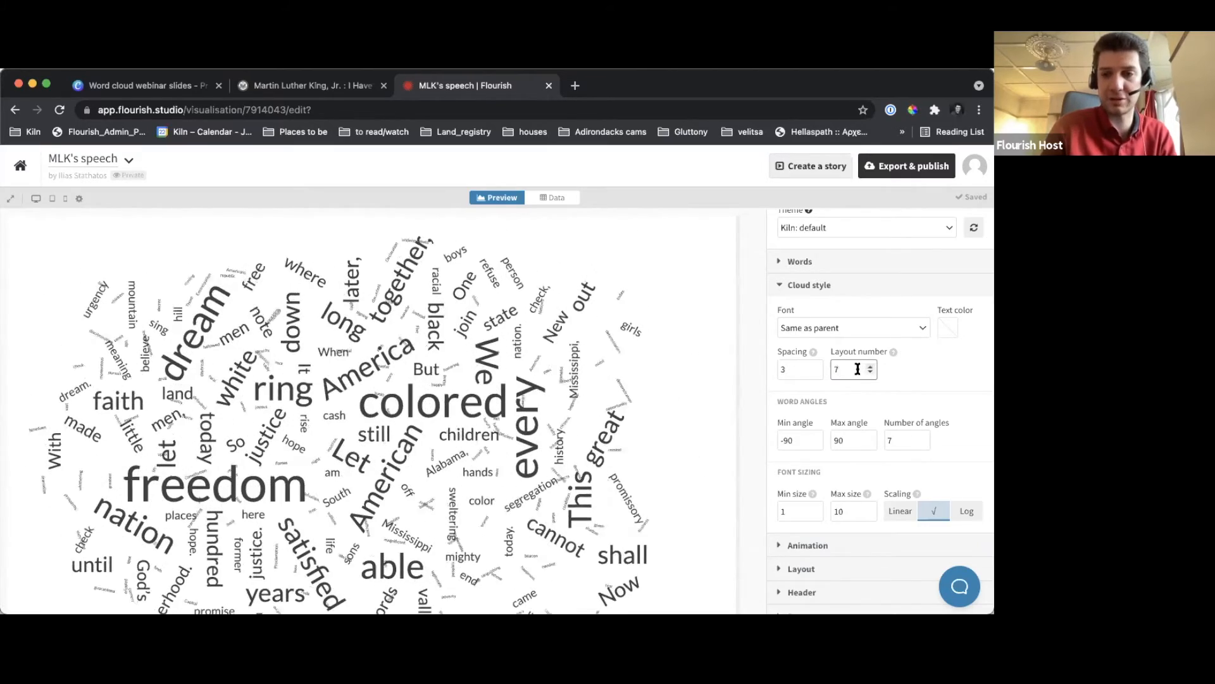
{"action": "left_click", "coordinate": [749, 374]}
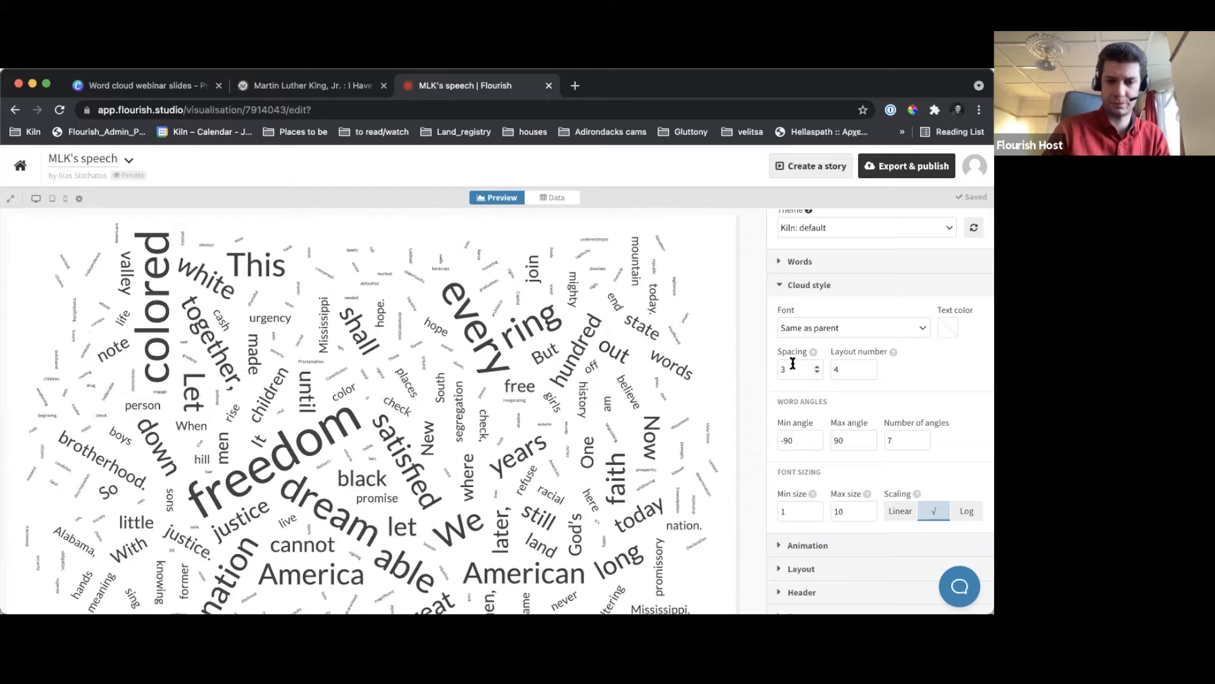
{"action": "left_click", "coordinate": [817, 373]}
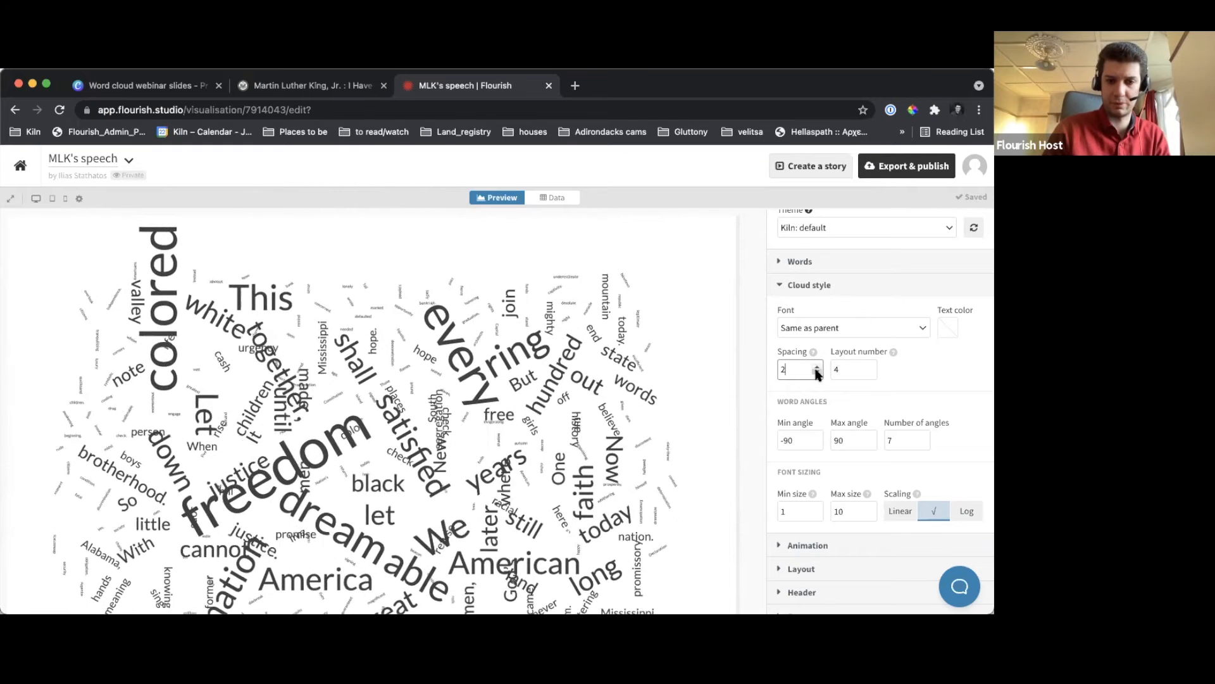
{"action": "left_click", "coordinate": [746, 359]}
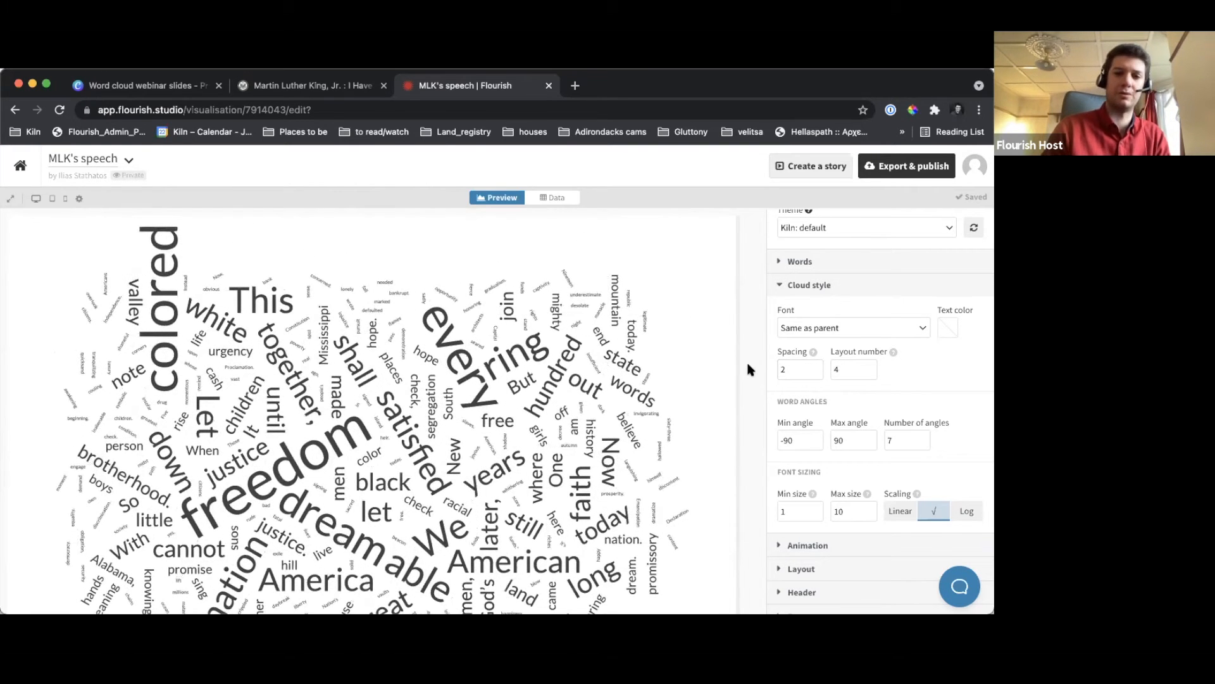
Switch to the Canva webinar slides and present the "Layouts and spacing" and "Word angles" slides in full screen
{"action": "left_click", "coordinate": [127, 93]}
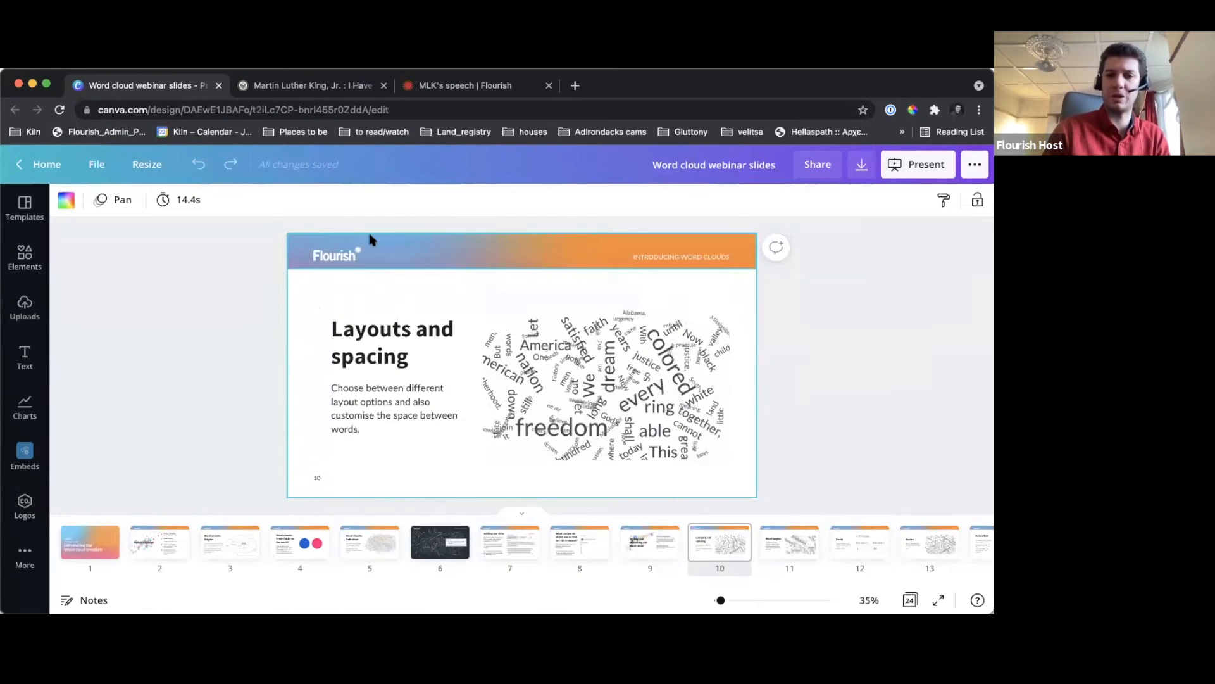
{"action": "left_click", "coordinate": [920, 170]}
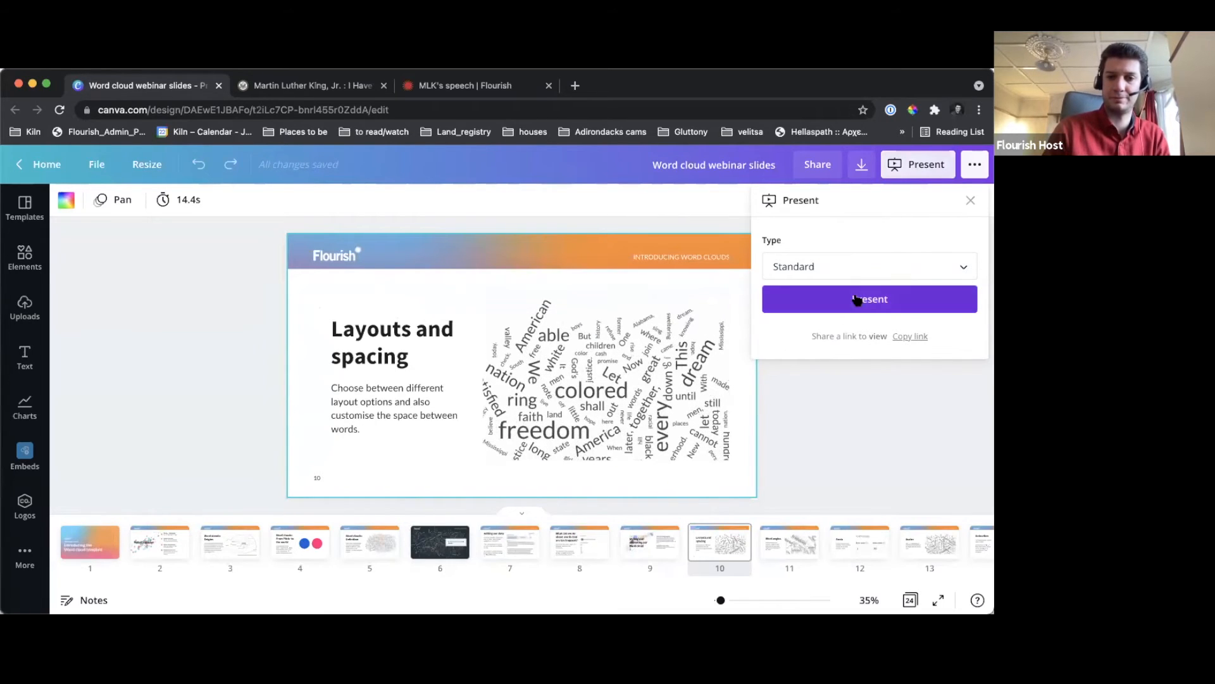
{"action": "left_click", "coordinate": [856, 298]}
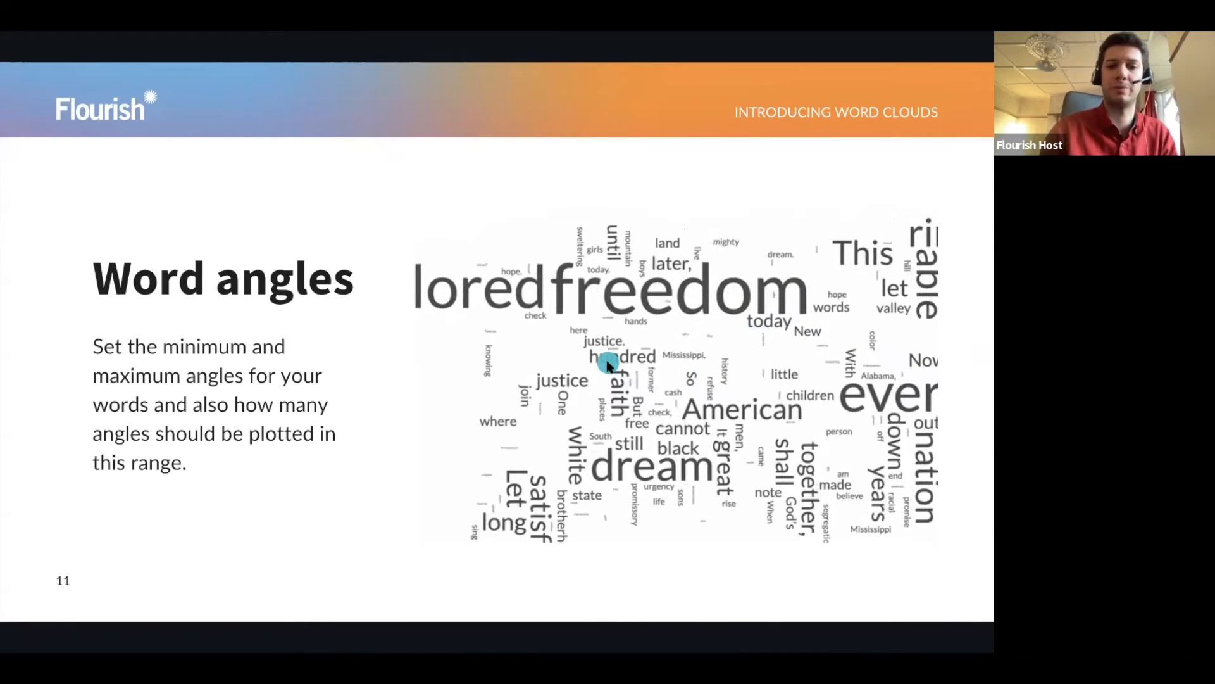
{"action": "key", "text": "Escape"}
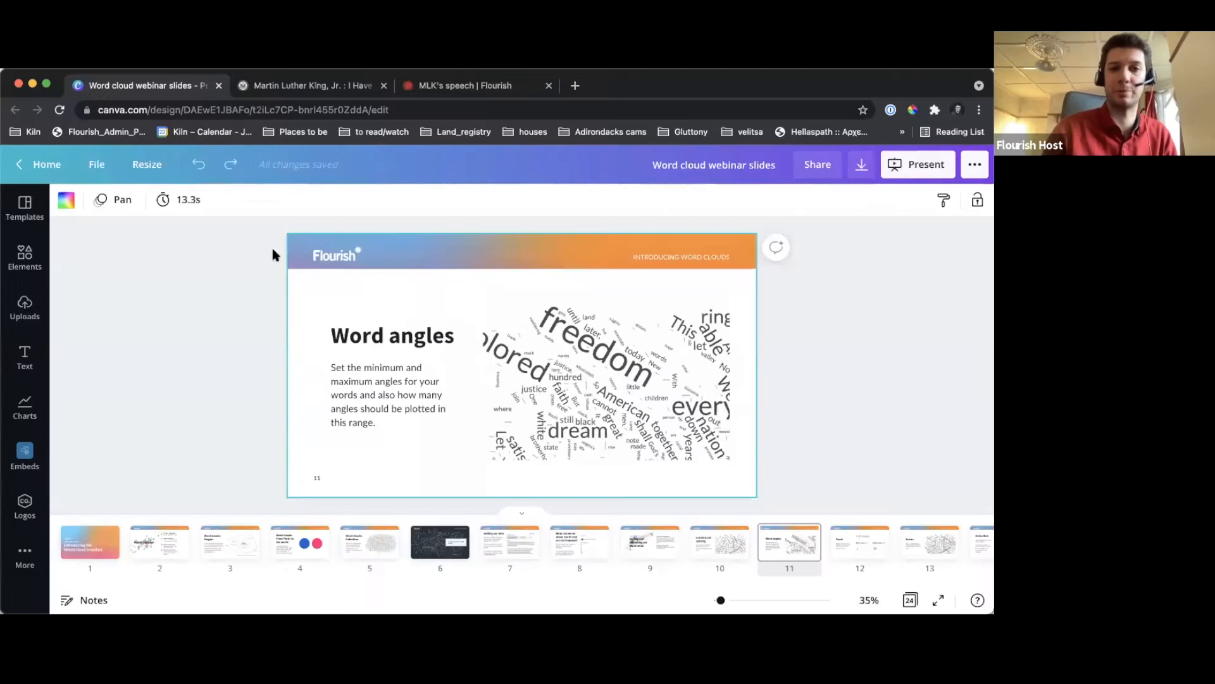
Switch back to the Flourish word cloud and lower the number of word angles gradually to 1
{"action": "left_click", "coordinate": [464, 89]}
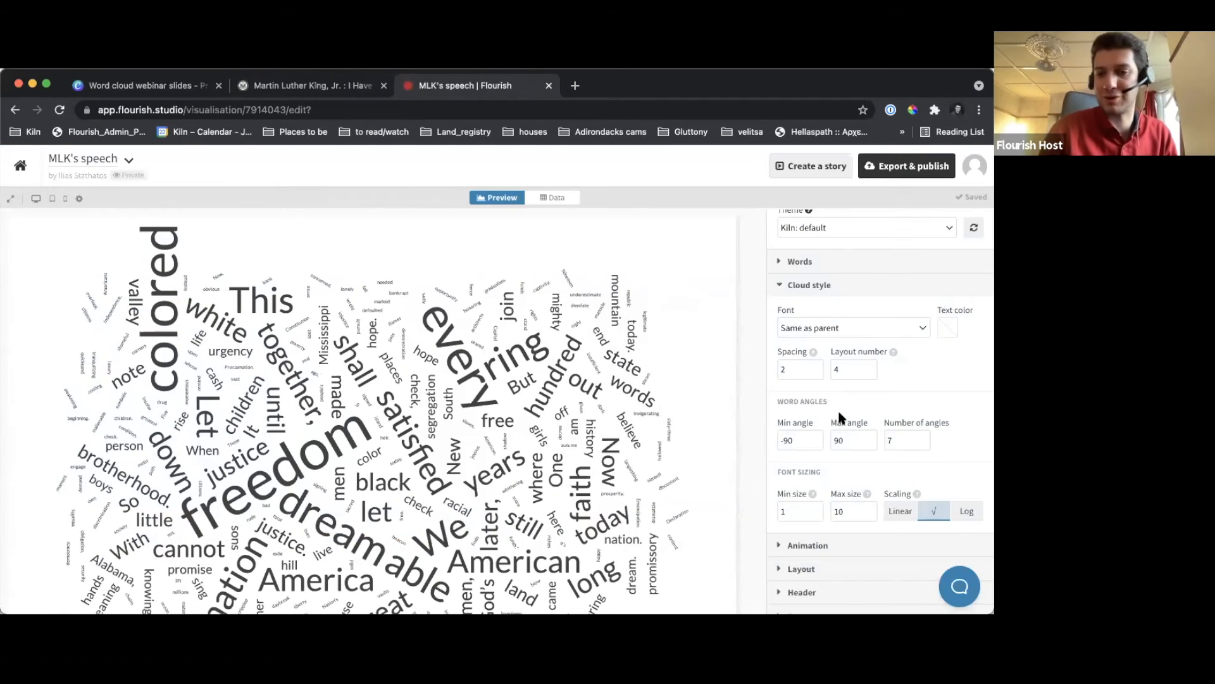
{"action": "scroll", "coordinate": [842, 418], "scroll_direction": "down", "scroll_amount": 2}
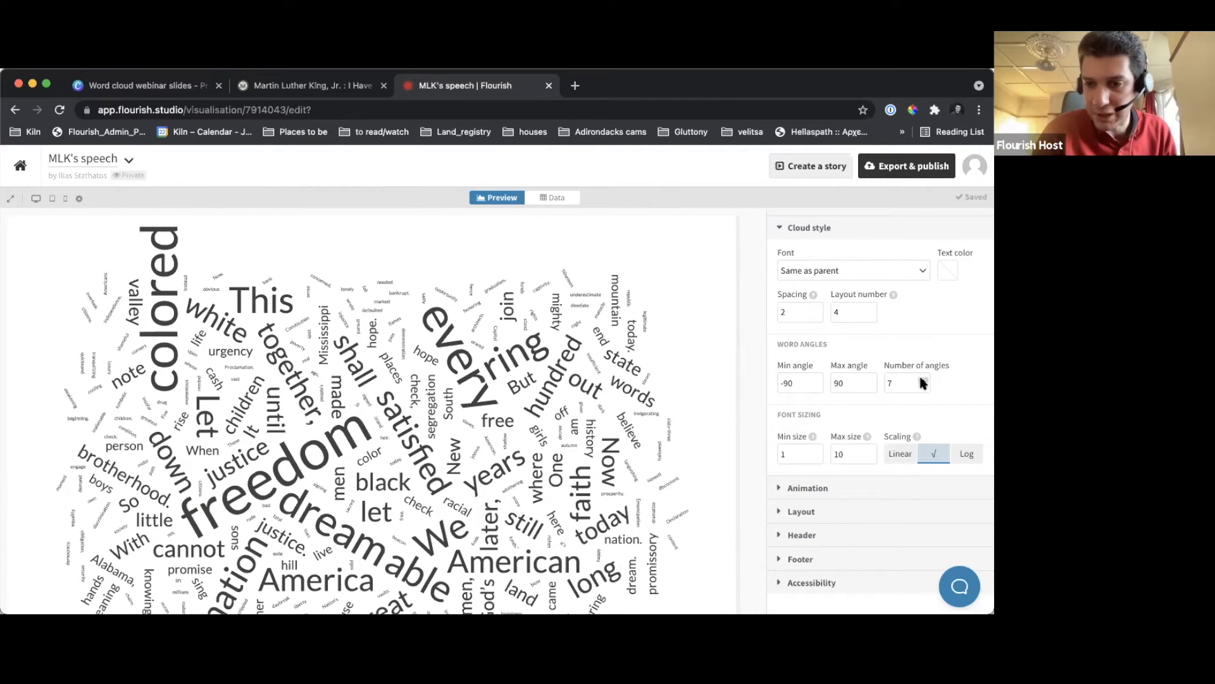
{"action": "left_click_drag", "start_coordinate": [912, 384], "coordinate": [886, 384]}
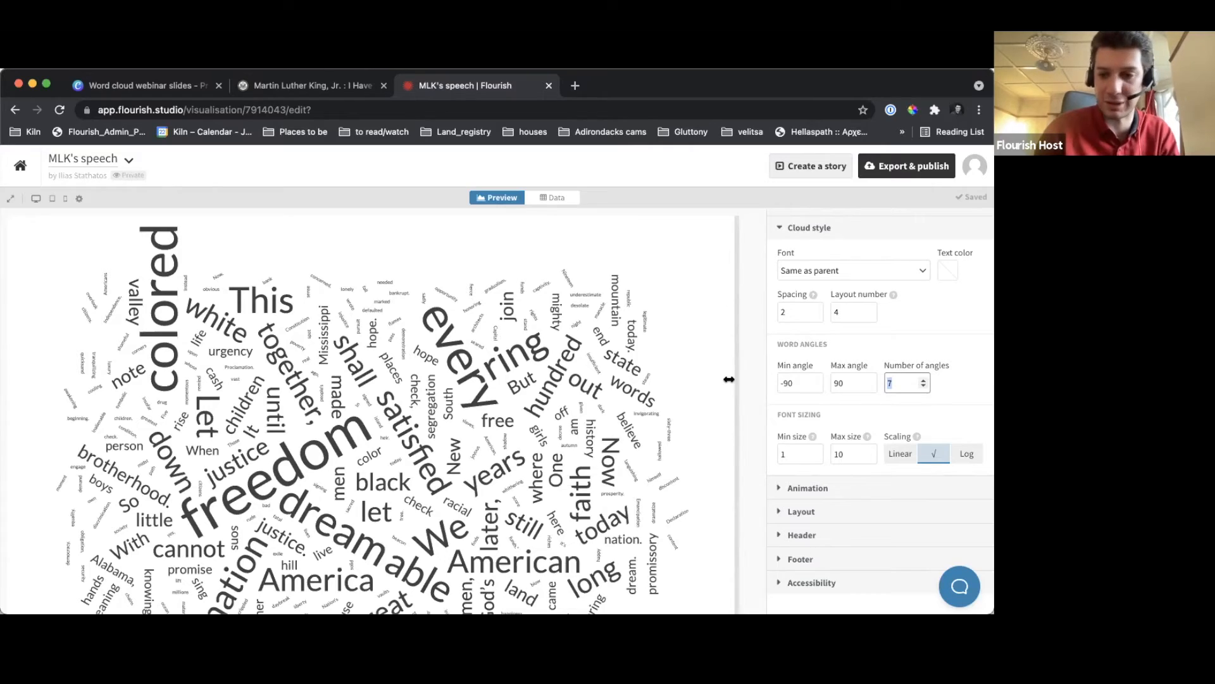
{"action": "left_click", "coordinate": [924, 386]}
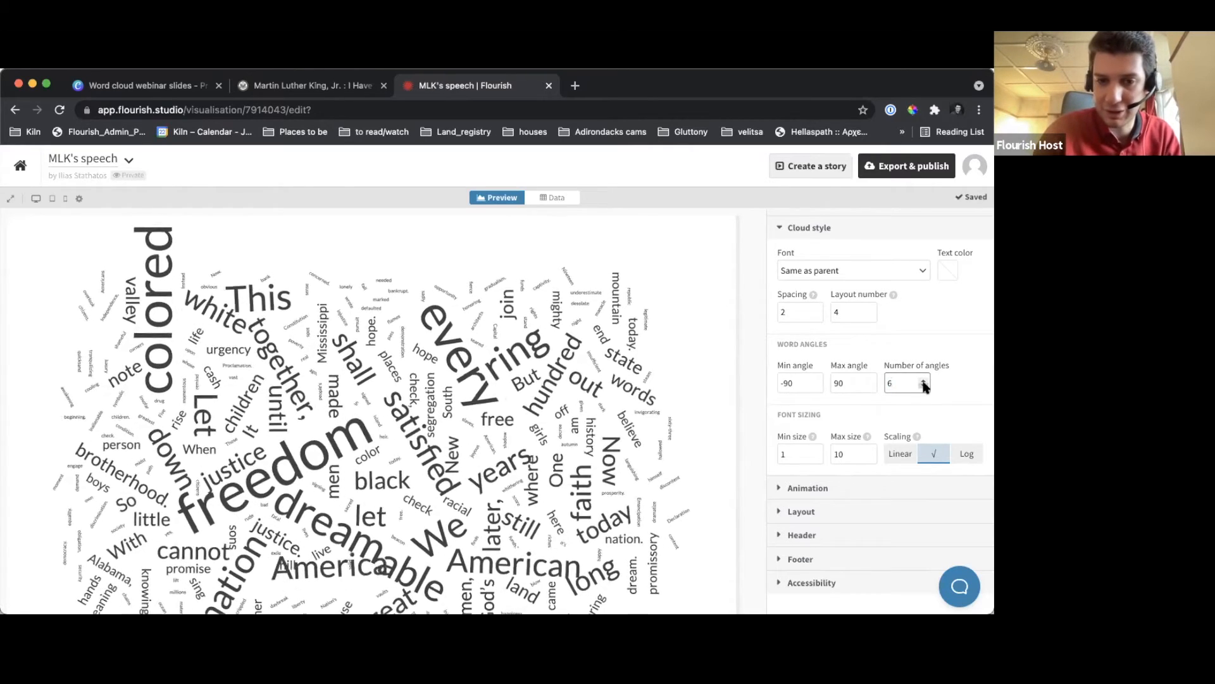
{"action": "left_click", "coordinate": [924, 386]}
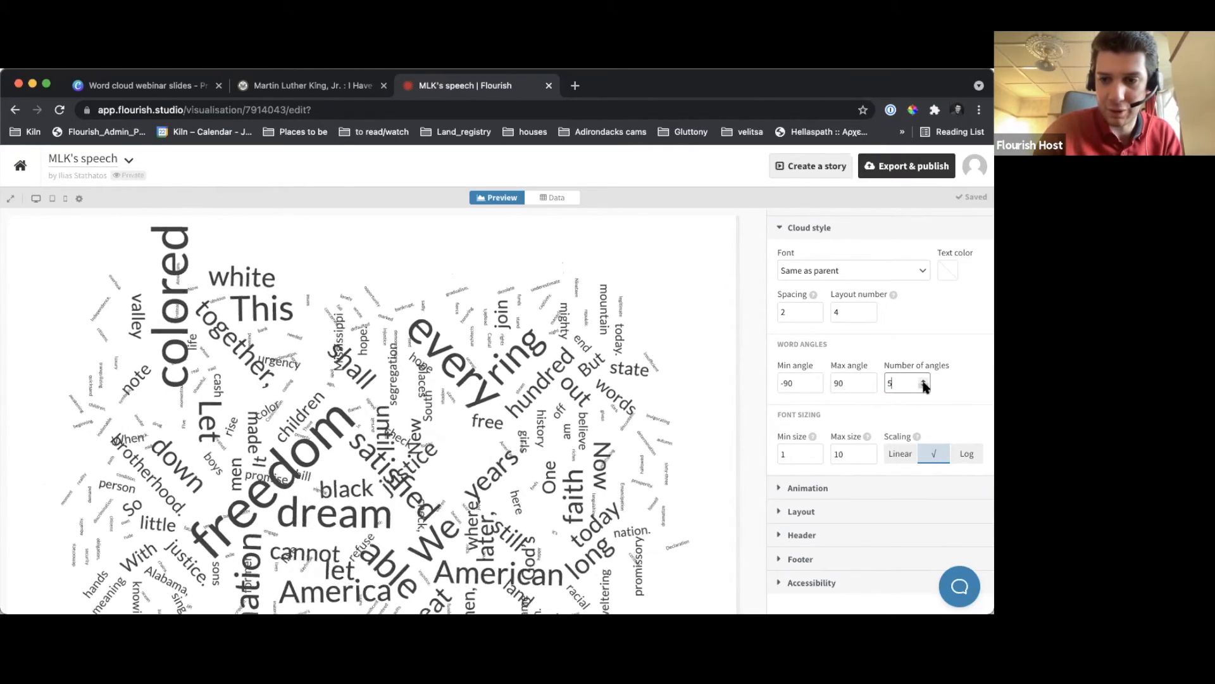
{"action": "left_click", "coordinate": [924, 387]}
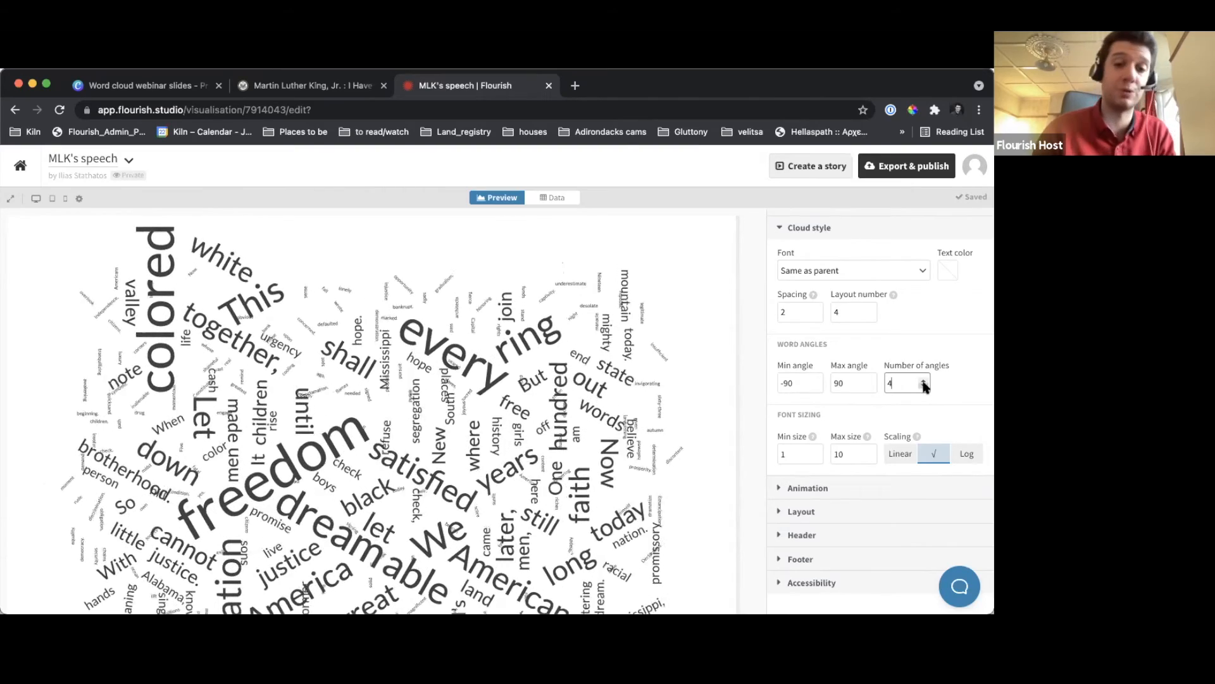
{"action": "left_click", "coordinate": [925, 386]}
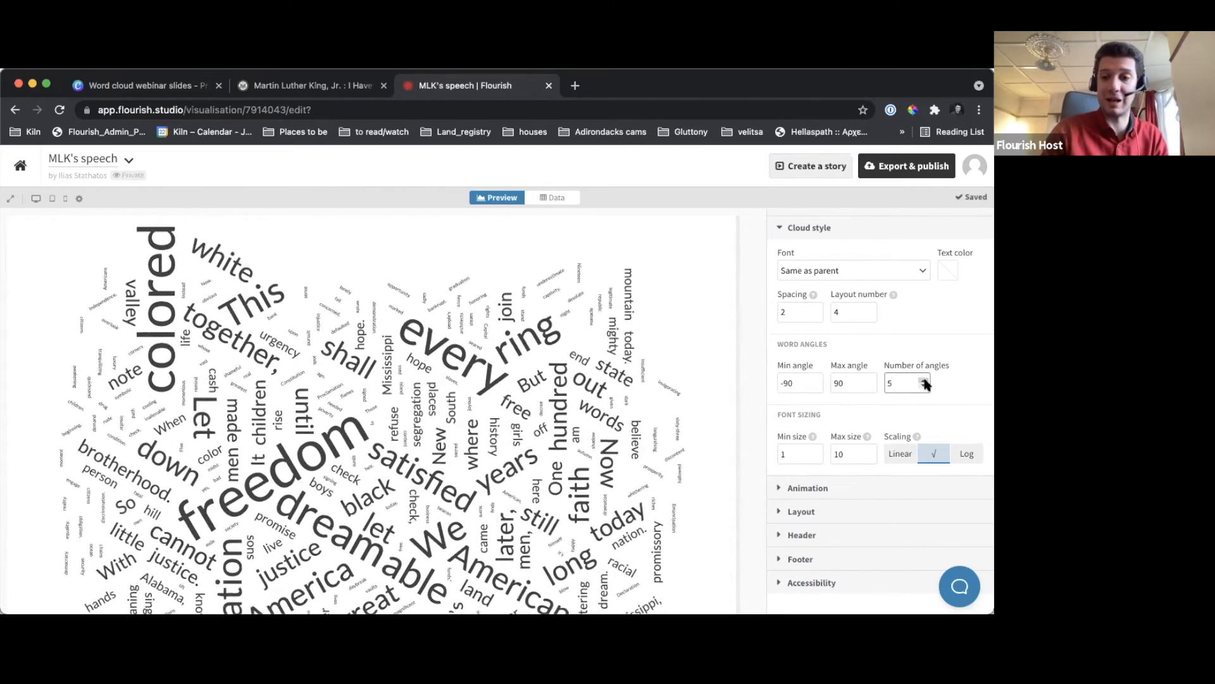
{"action": "left_click", "coordinate": [924, 386]}
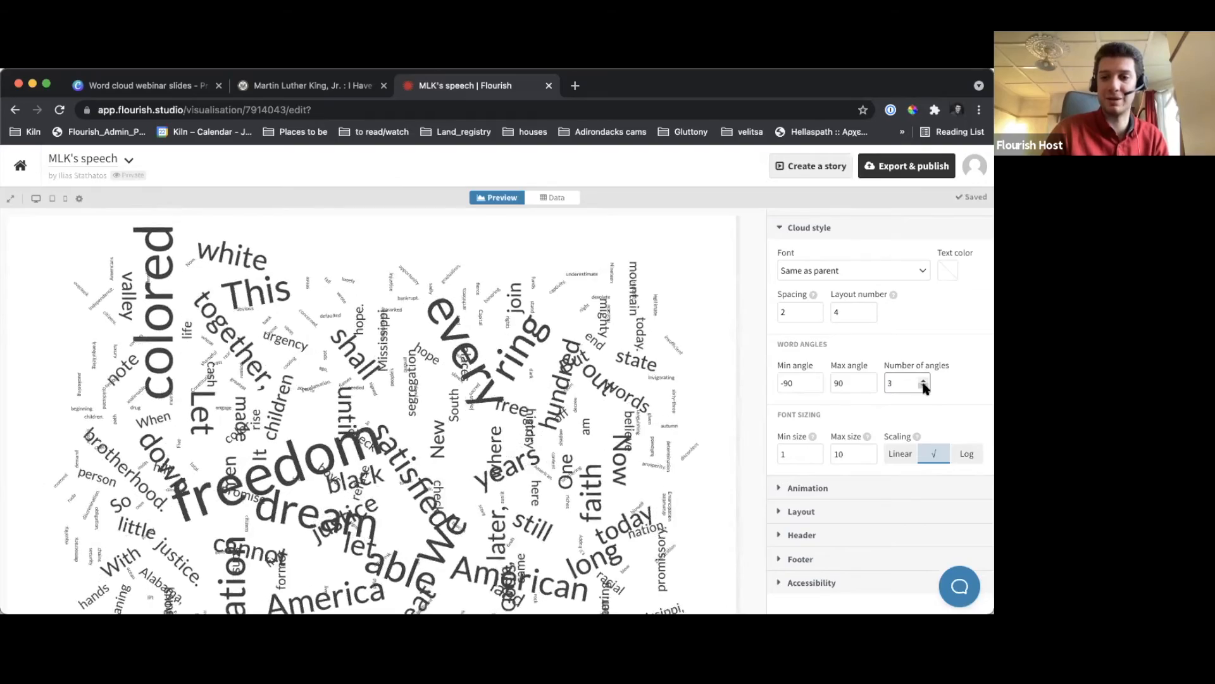
{"action": "left_click", "coordinate": [924, 386]}
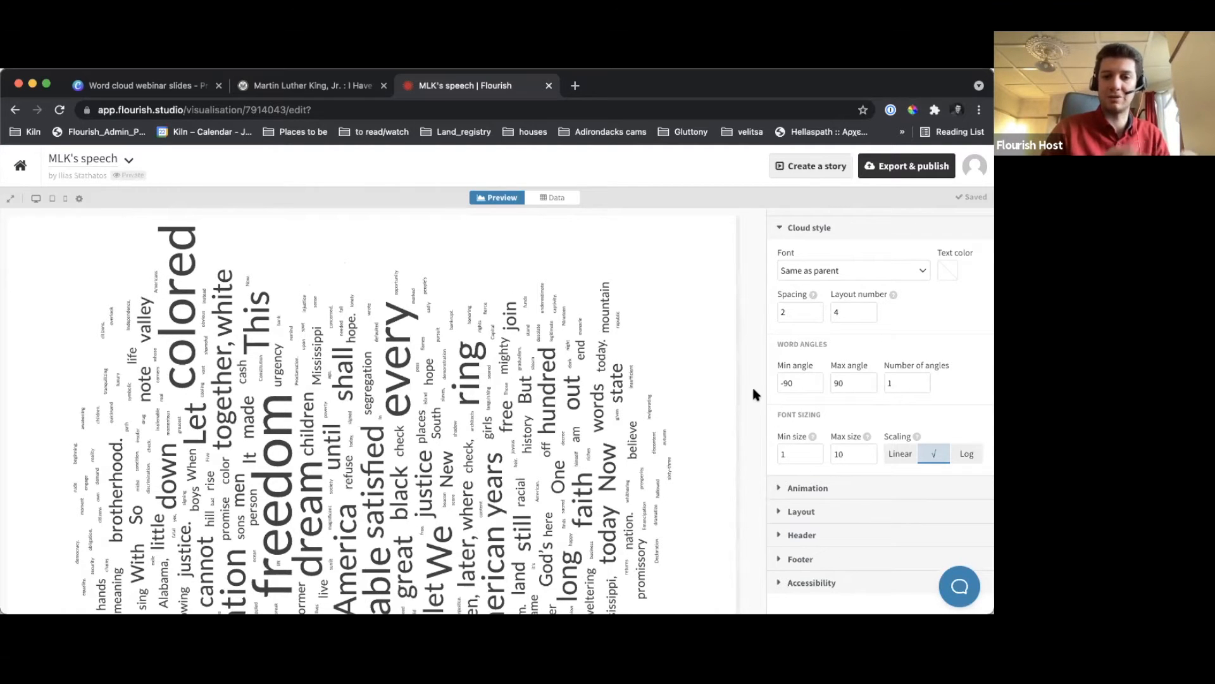
Raise the number of word angles to 4, keeping the angle range from -90 to 90
{"action": "left_click", "coordinate": [923, 380]}
{"action": "left_click", "coordinate": [922, 380]}
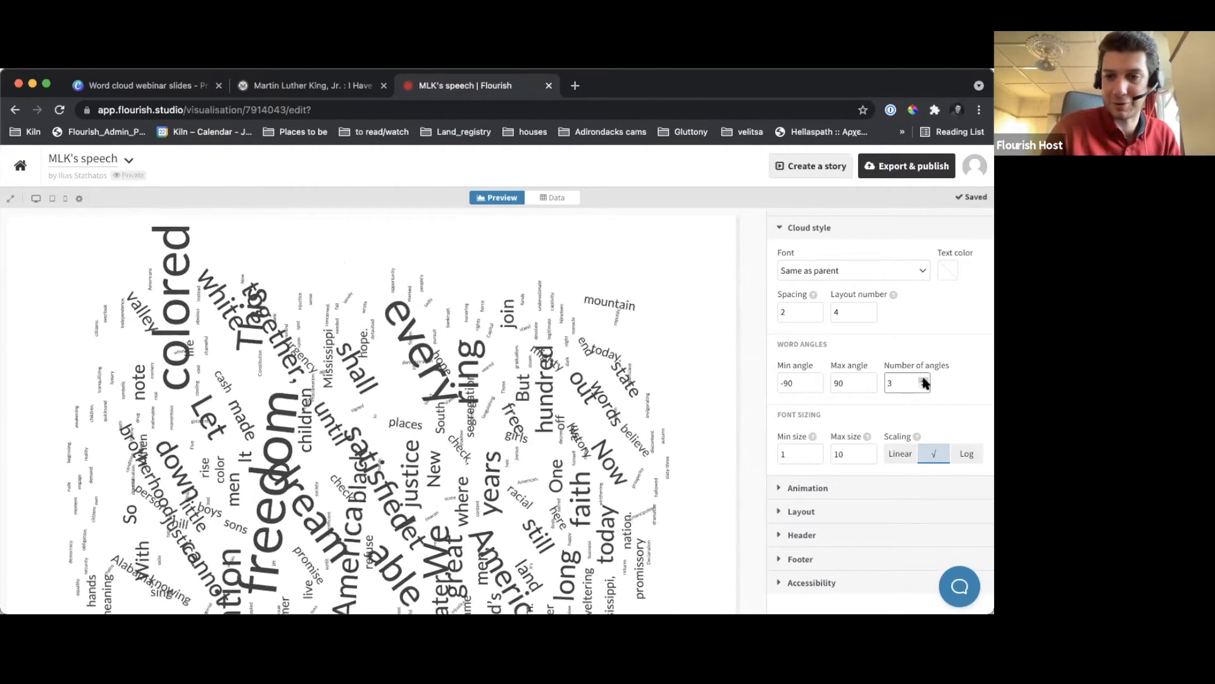
{"action": "left_click", "coordinate": [923, 380]}
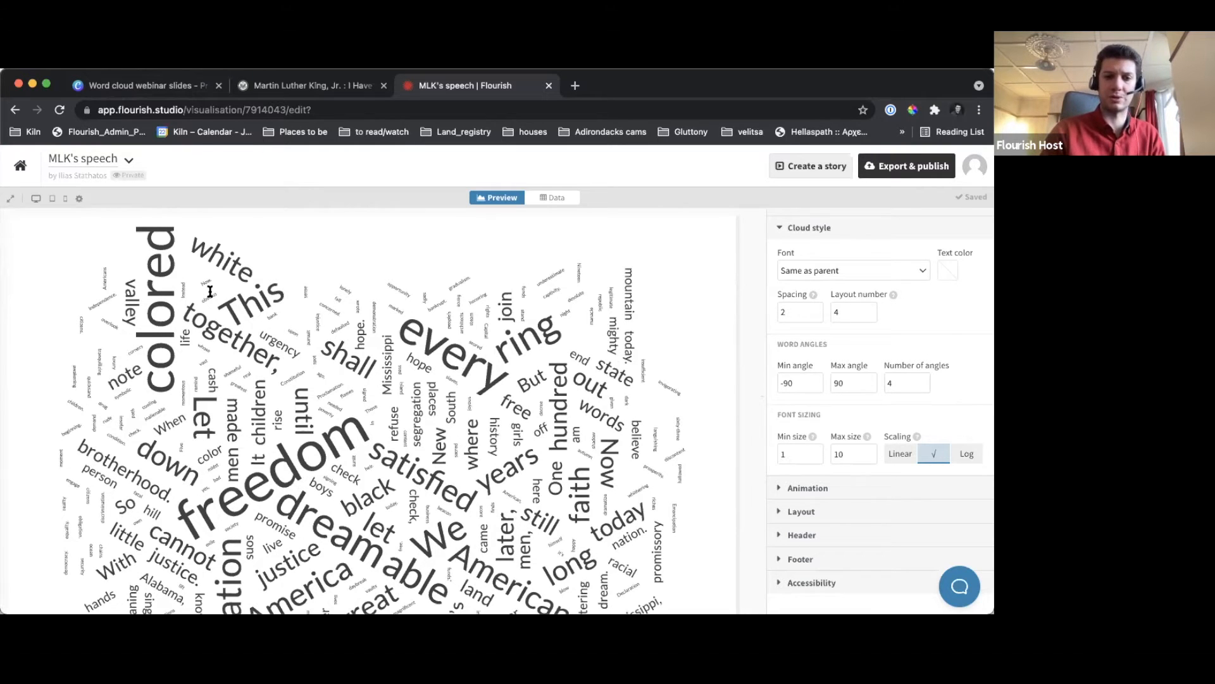
{"action": "scroll", "coordinate": [211, 292], "scroll_direction": "down", "scroll_amount": 1}
{"action": "scroll", "coordinate": [219, 307], "scroll_direction": "up", "scroll_amount": 1}
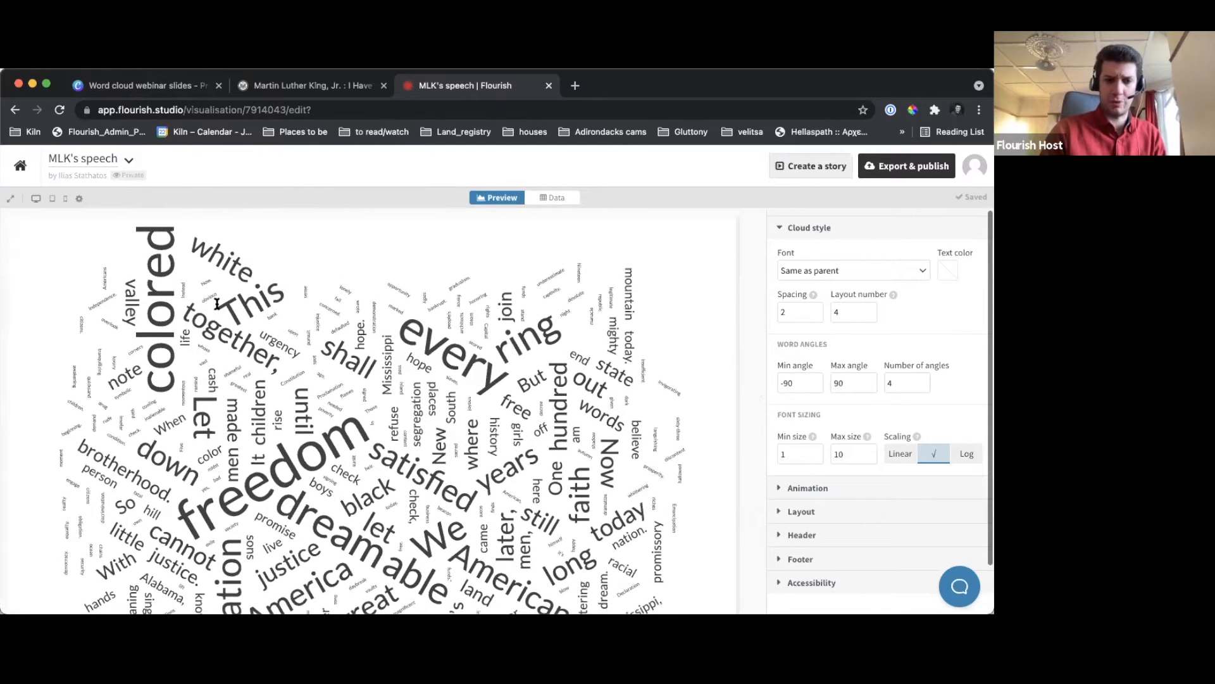
Switch to the Canva webinar slides, present from the "Word angles" slide and view the "Fonts" slide in full screen
{"action": "left_click", "coordinate": [177, 86]}
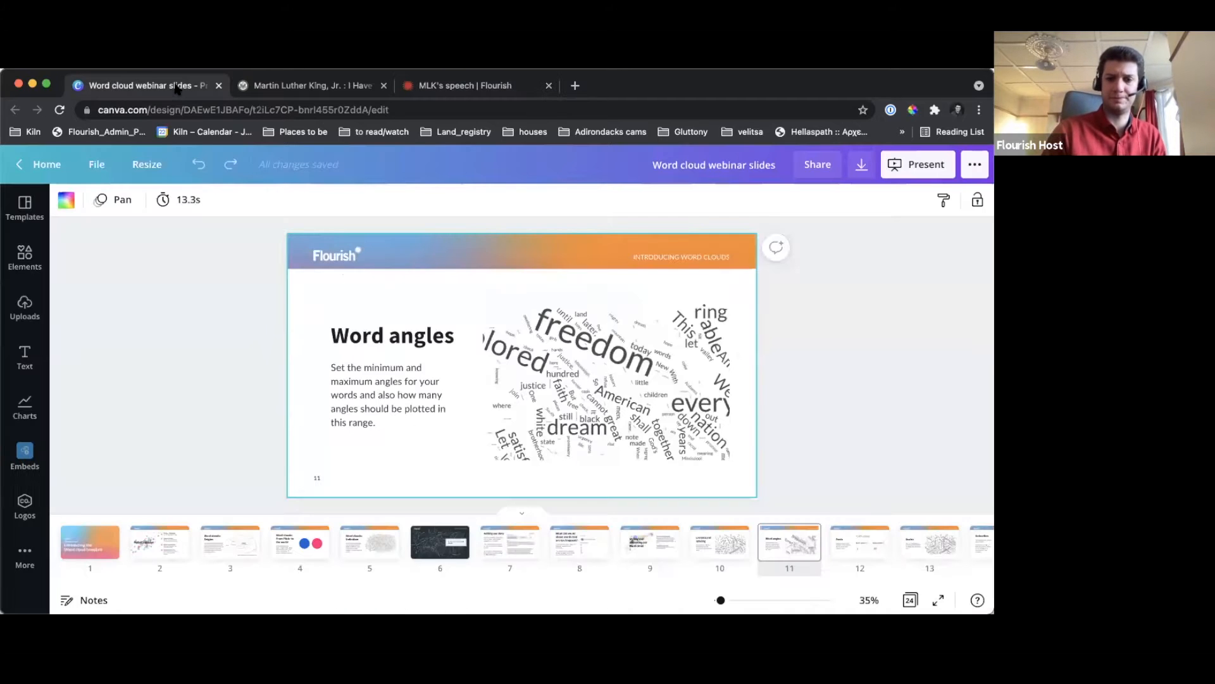
{"action": "left_click", "coordinate": [919, 164]}
{"action": "left_click", "coordinate": [844, 300]}
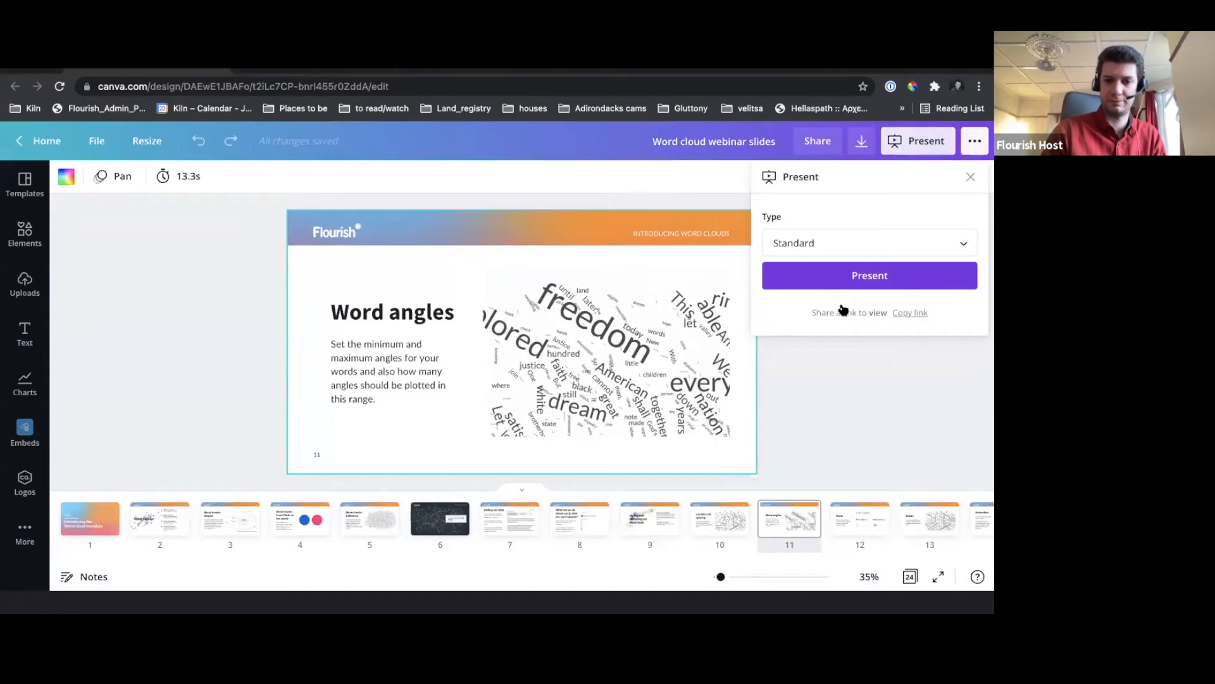
{"action": "left_click", "coordinate": [579, 384]}
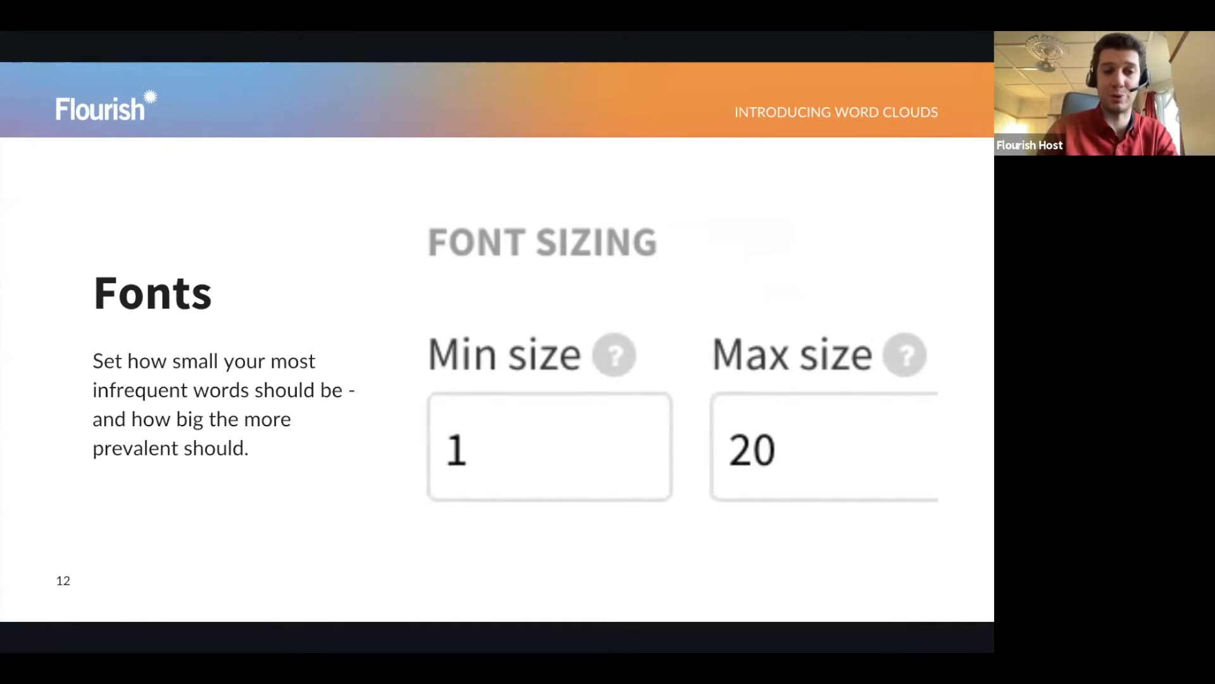
{"action": "key", "text": "Escape"}
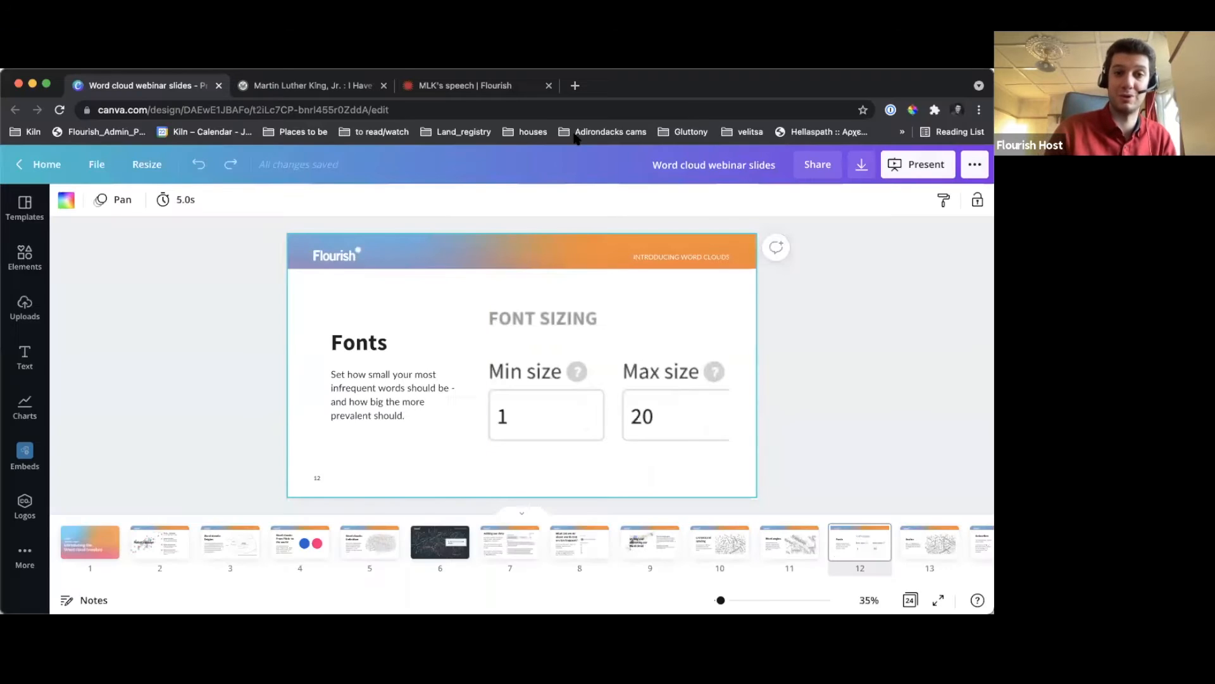
Switch to the Flourish word cloud and set the maximum font size to 20
{"action": "left_click", "coordinate": [456, 87]}
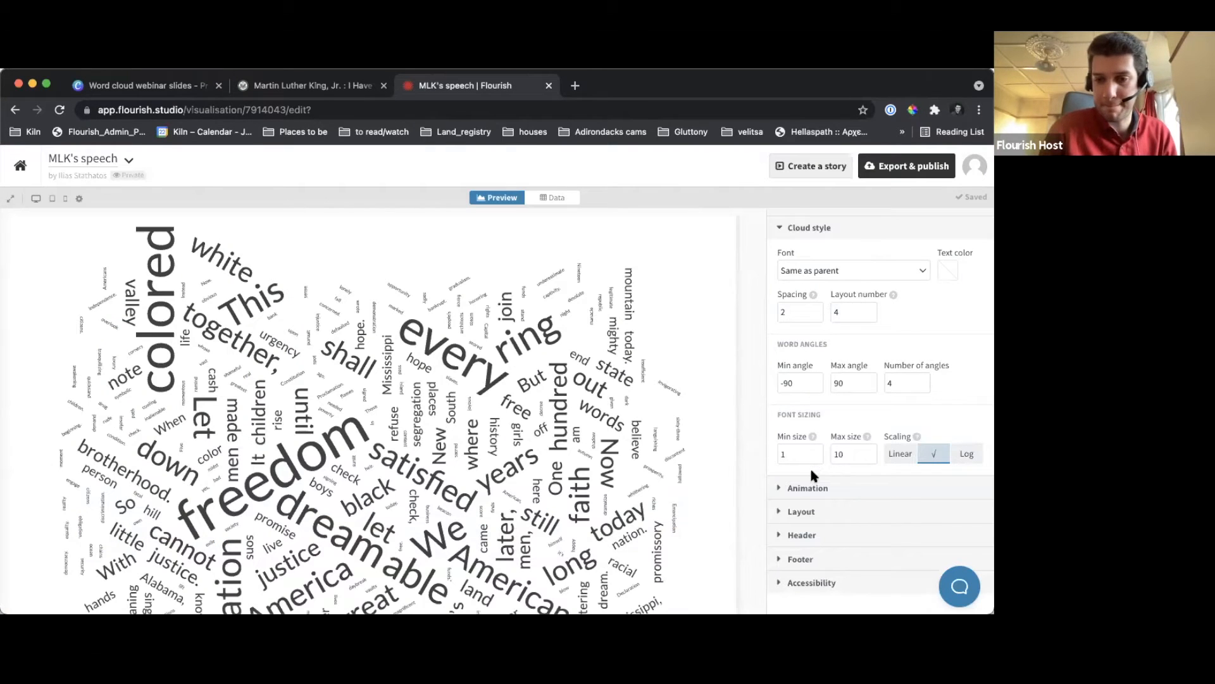
{"action": "double_click", "coordinate": [849, 452]}
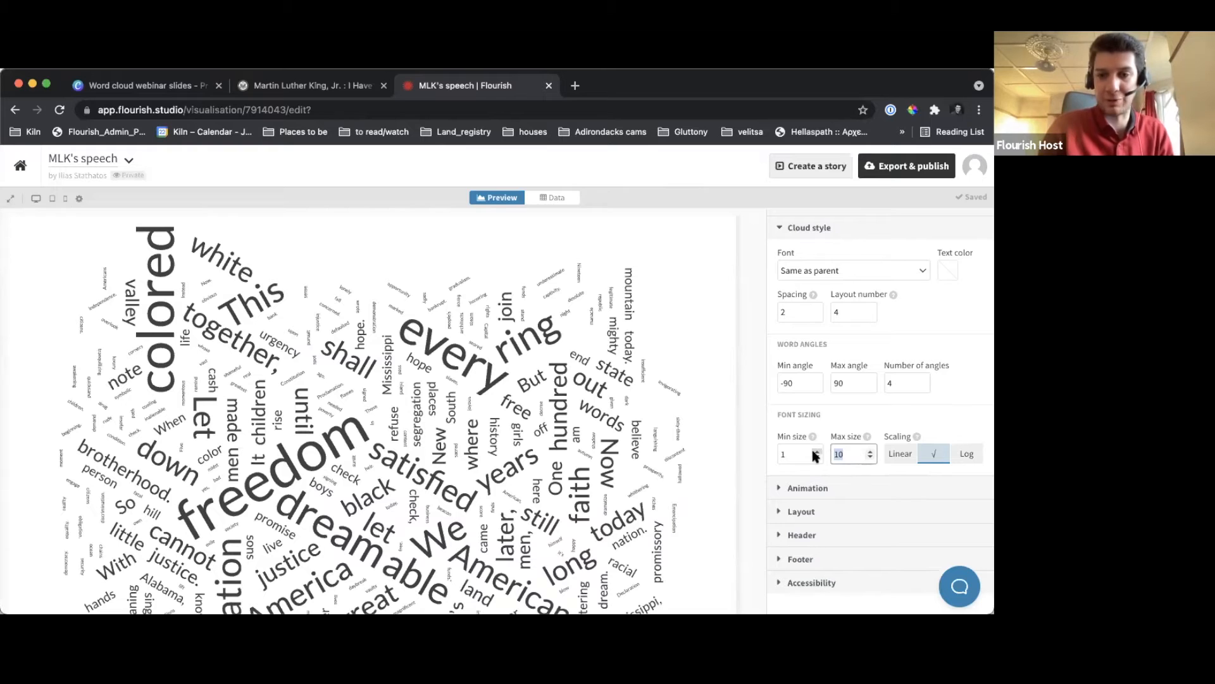
{"action": "type", "text": "2"}
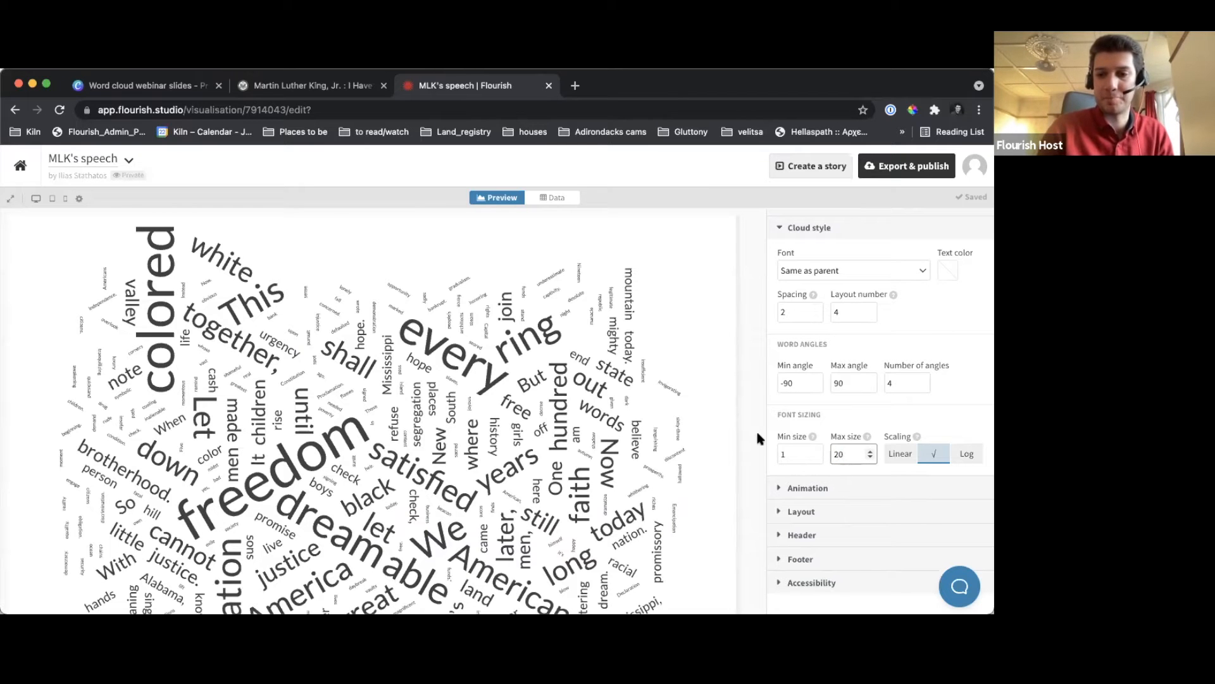
{"action": "left_click", "coordinate": [750, 426]}
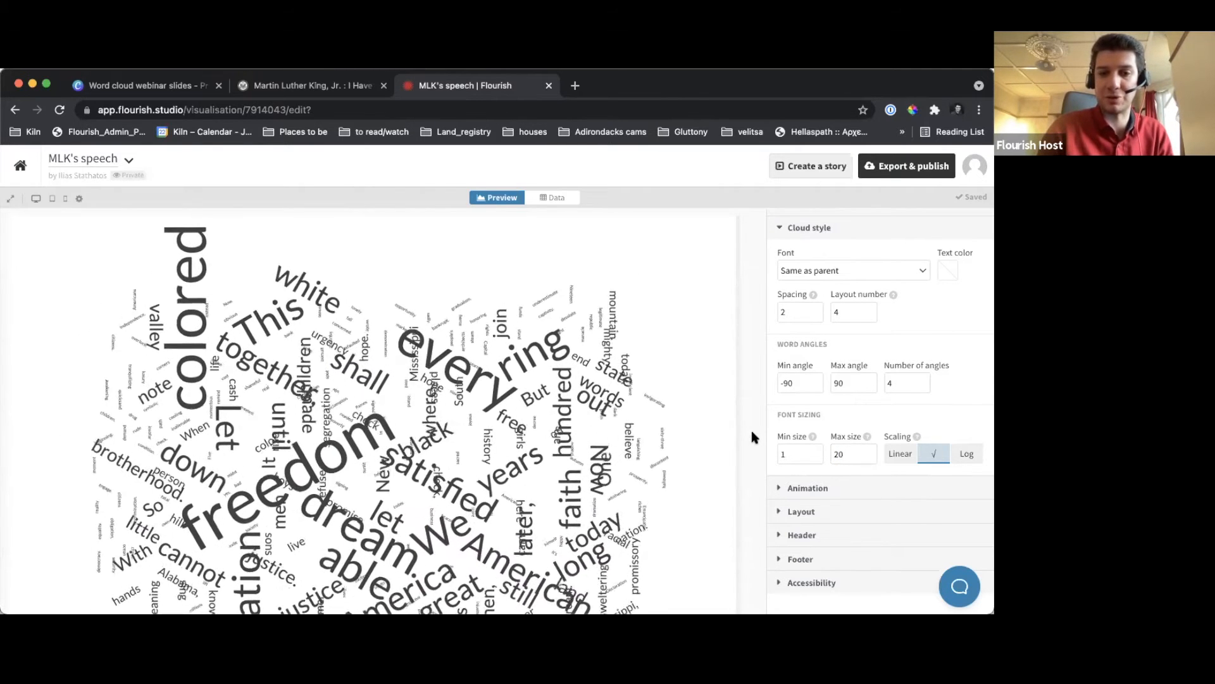
{"action": "scroll", "coordinate": [613, 418], "scroll_direction": "down", "scroll_amount": 2}
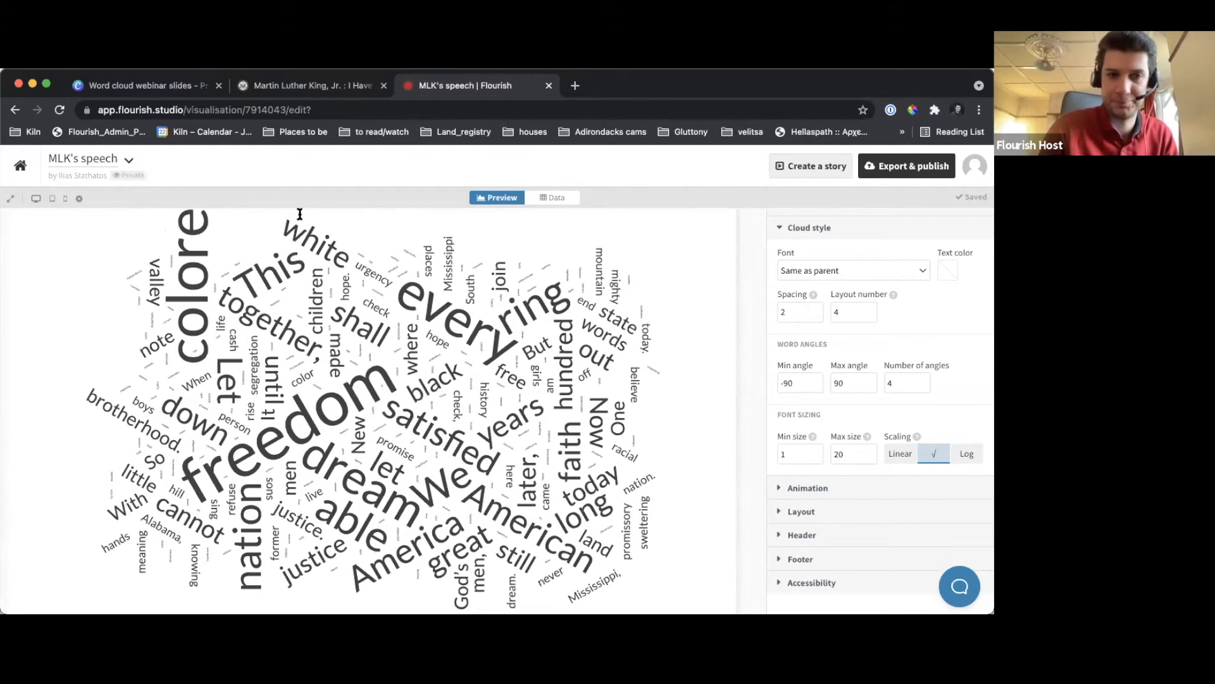
Switch to the Canva webinar slides, present from the "Fonts" slide and view the "Scales" slide in full screen
{"action": "left_click", "coordinate": [158, 89]}
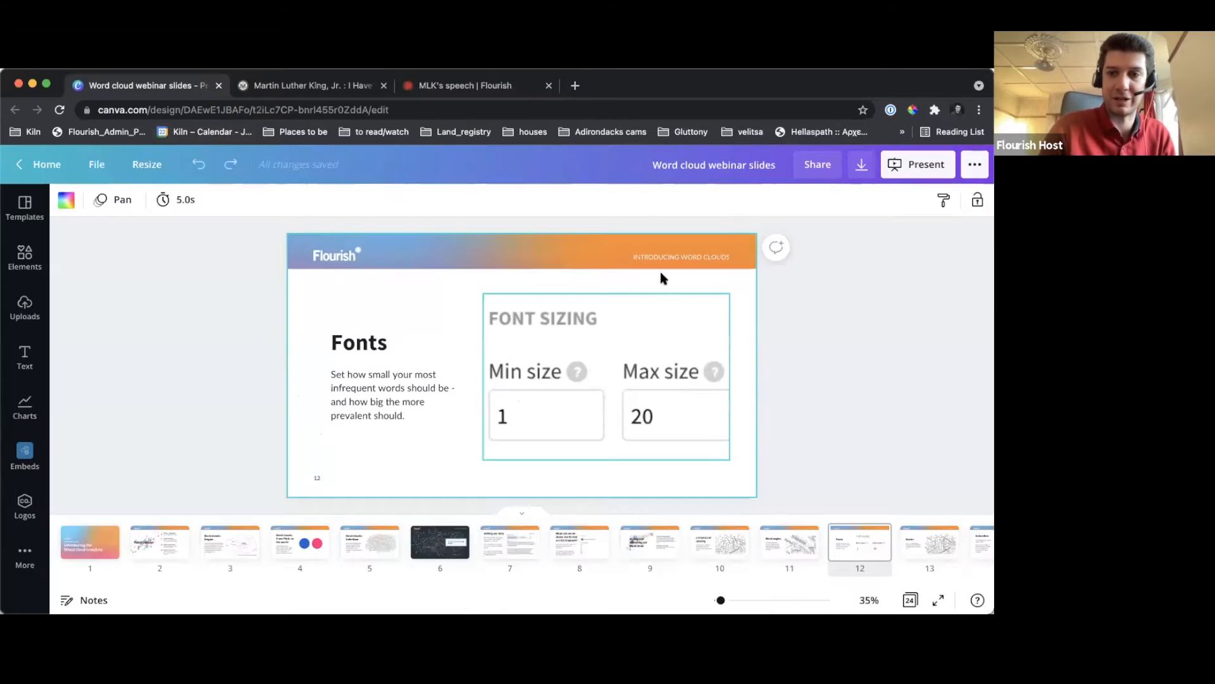
{"action": "left_click", "coordinate": [945, 177]}
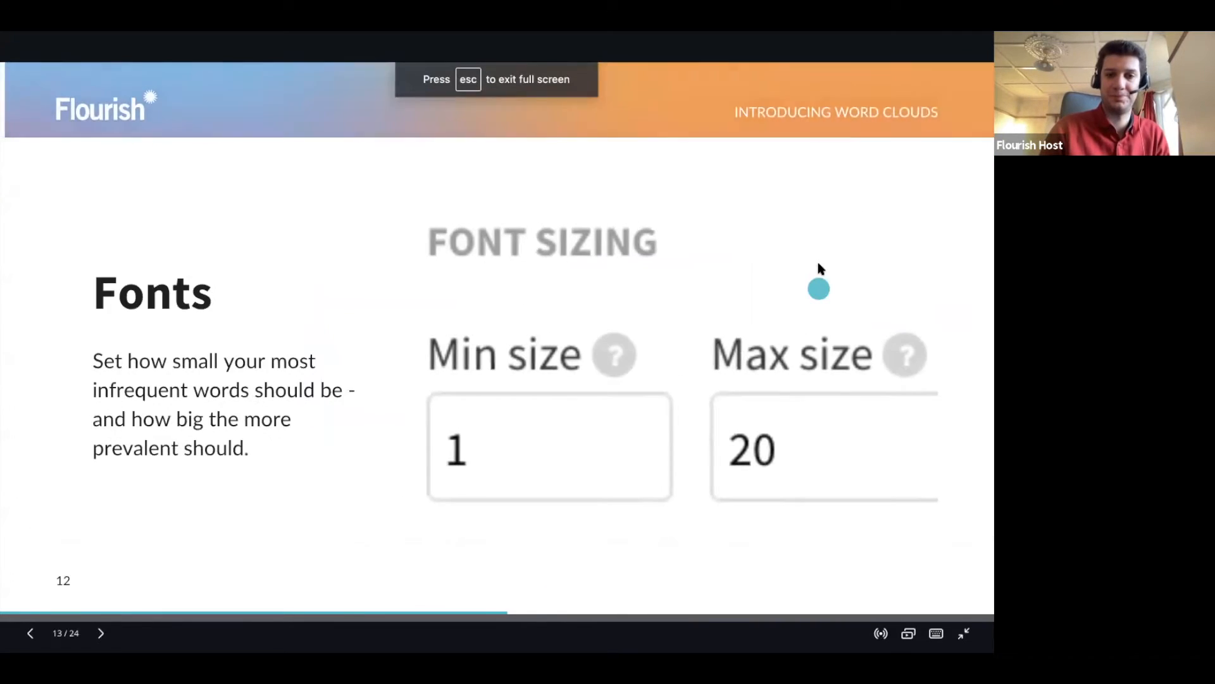
{"action": "key", "text": "Right"}
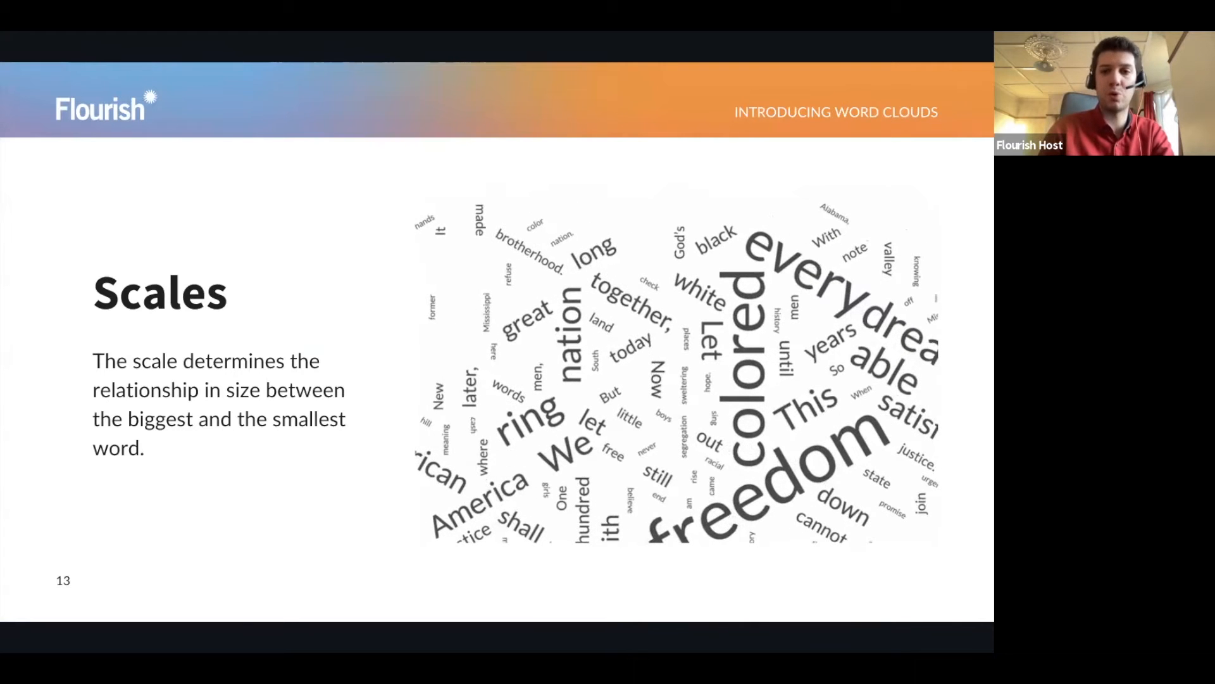
{"action": "key", "text": "Escape"}
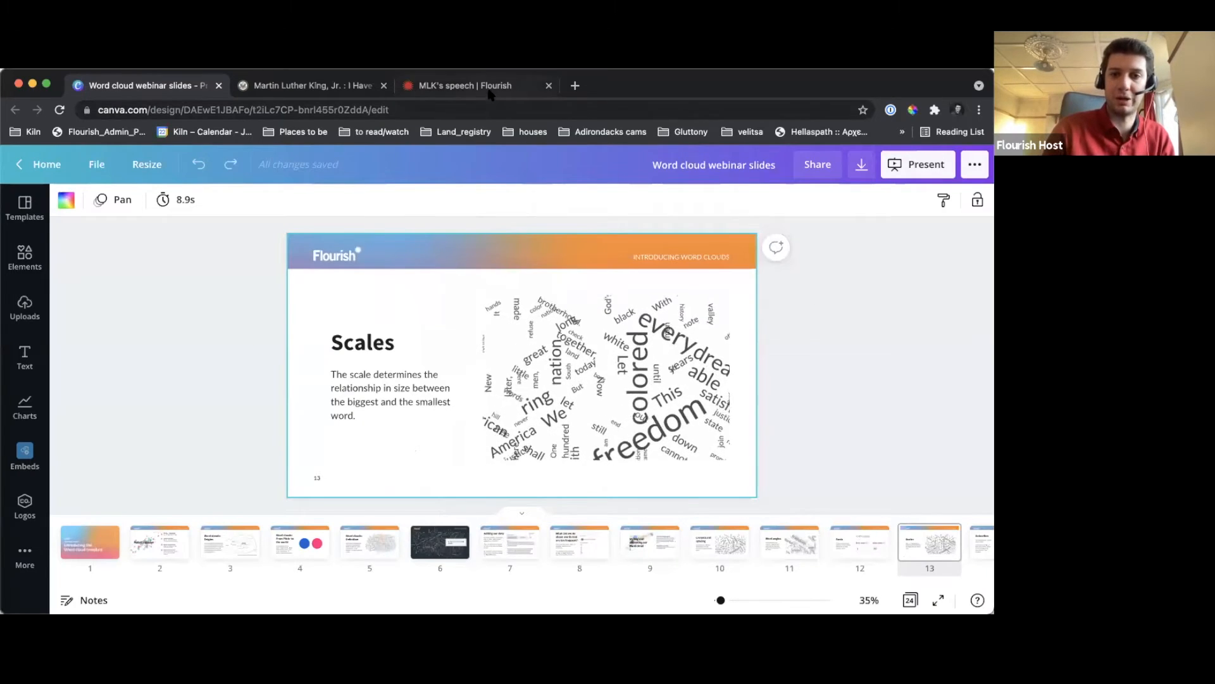
Switch back to the Flourish word cloud and compare Linear and Log font scaling, returning to square-root scaling
{"action": "left_click", "coordinate": [489, 92]}
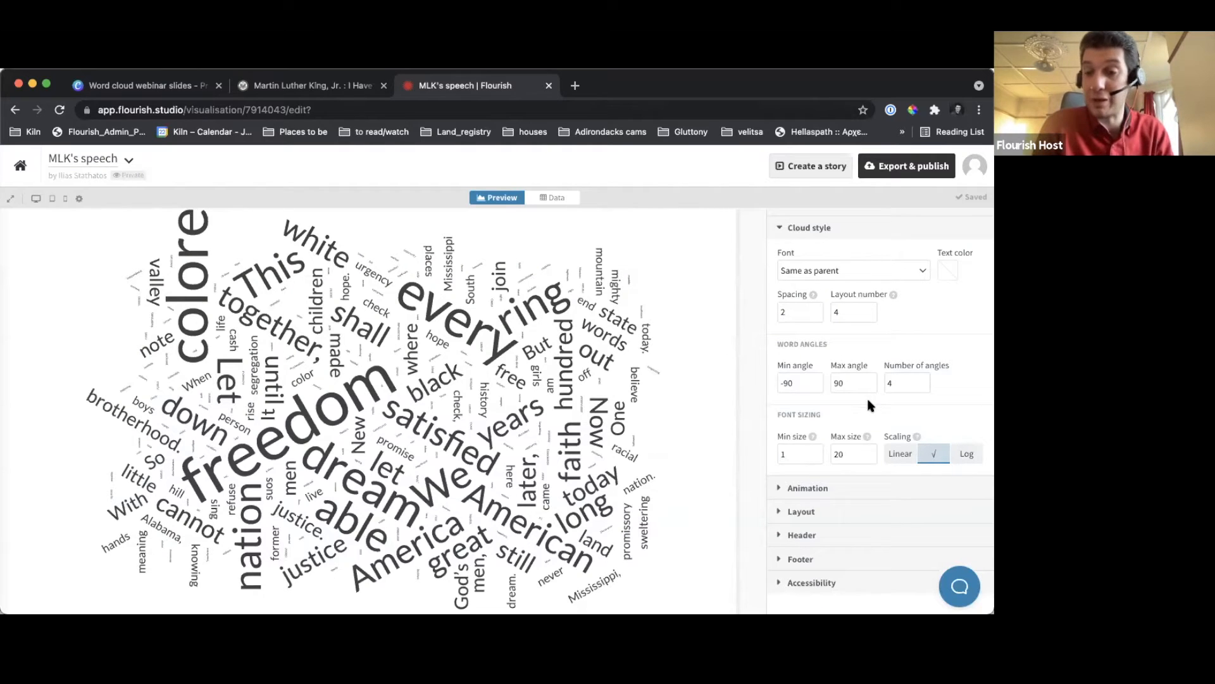
{"action": "scroll", "coordinate": [899, 409], "scroll_direction": "down", "scroll_amount": 1}
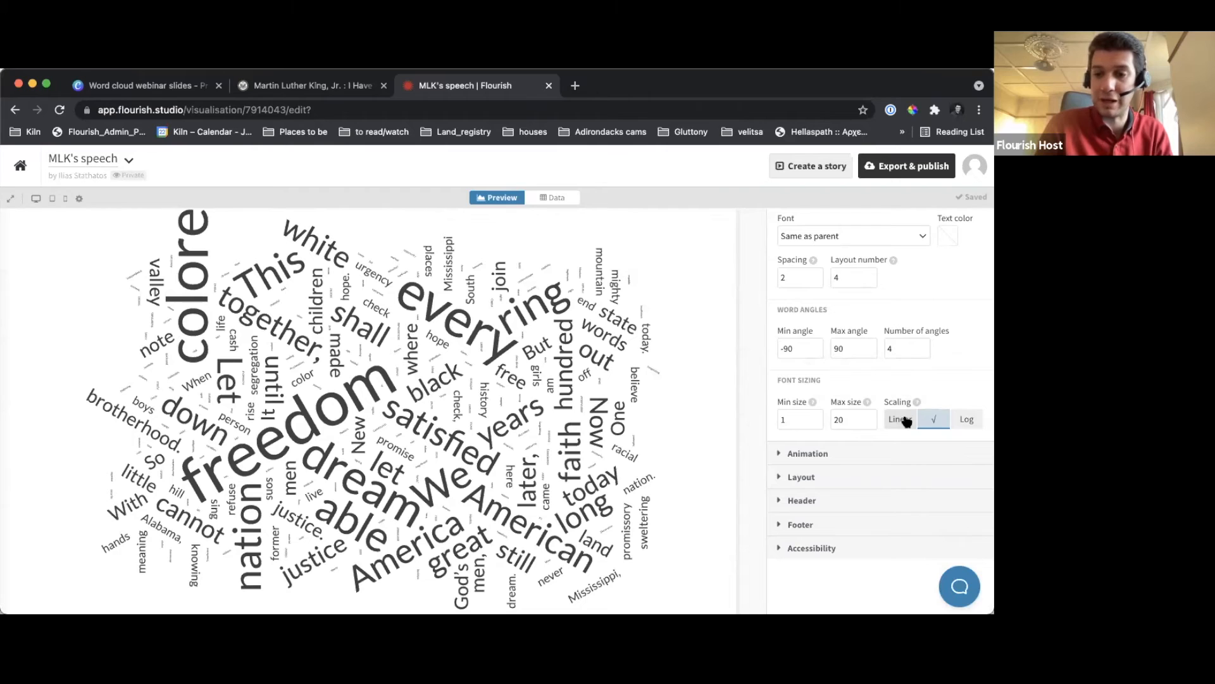
{"action": "left_click", "coordinate": [906, 421]}
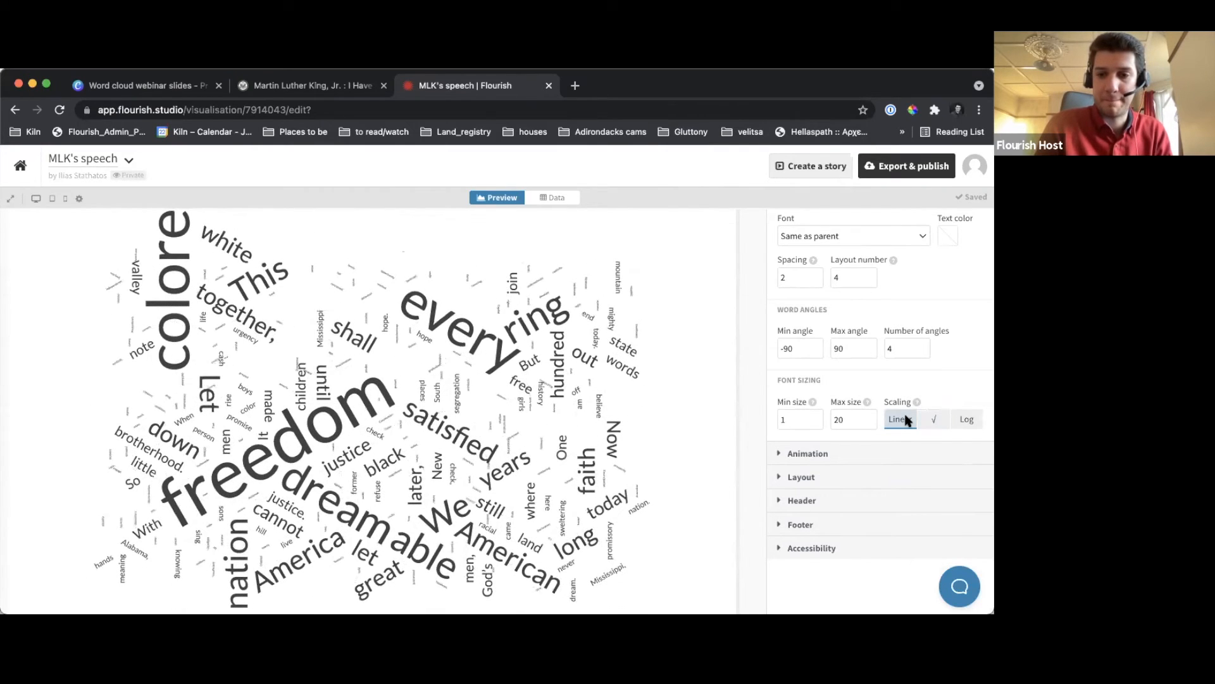
{"action": "left_click", "coordinate": [934, 420]}
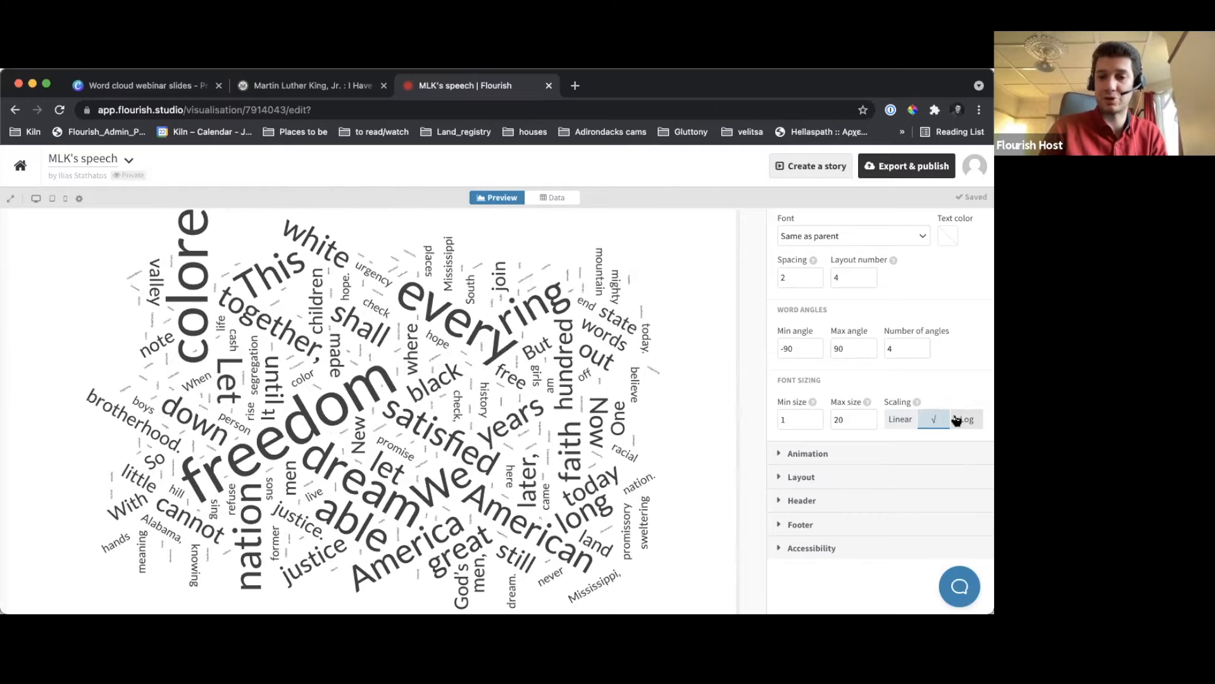
{"action": "left_click", "coordinate": [958, 419]}
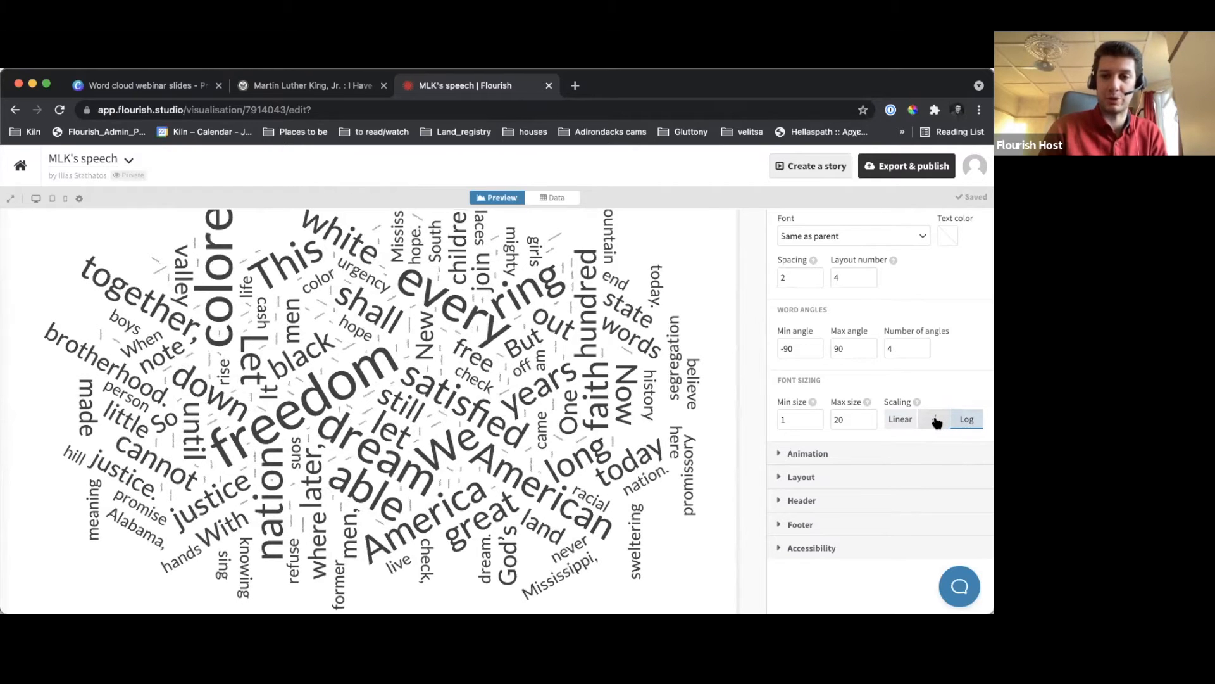
{"action": "left_click", "coordinate": [935, 419]}
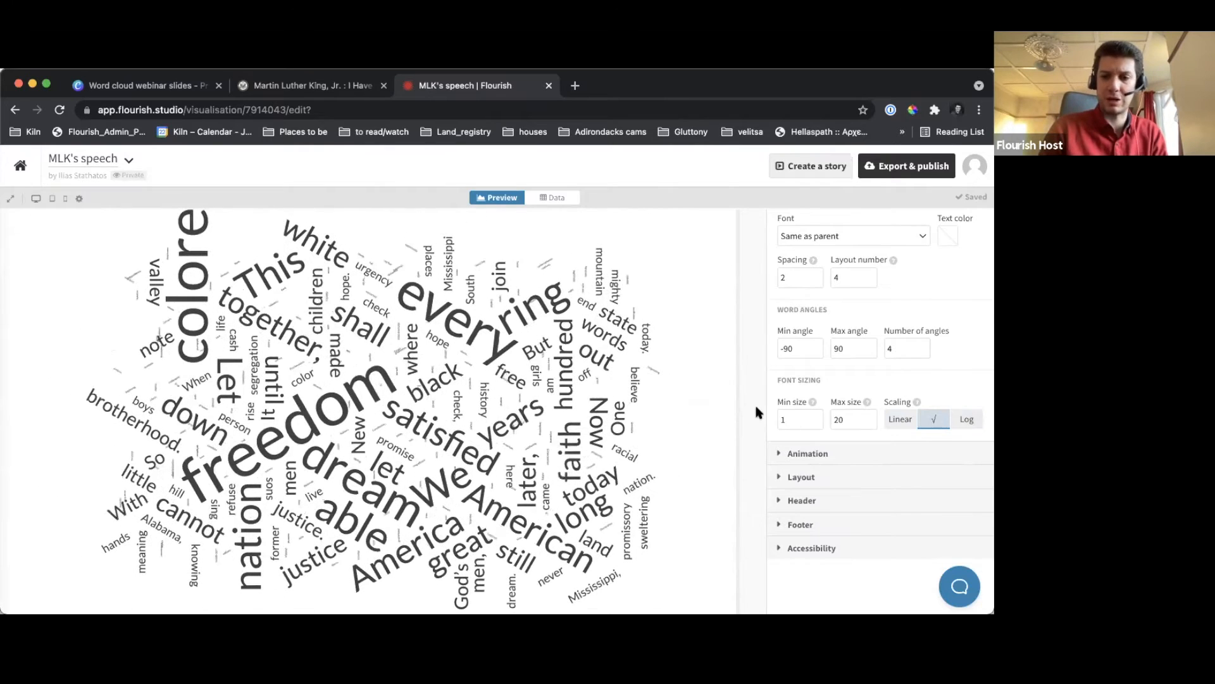
{"action": "scroll", "coordinate": [842, 399], "scroll_direction": "up", "scroll_amount": 2}
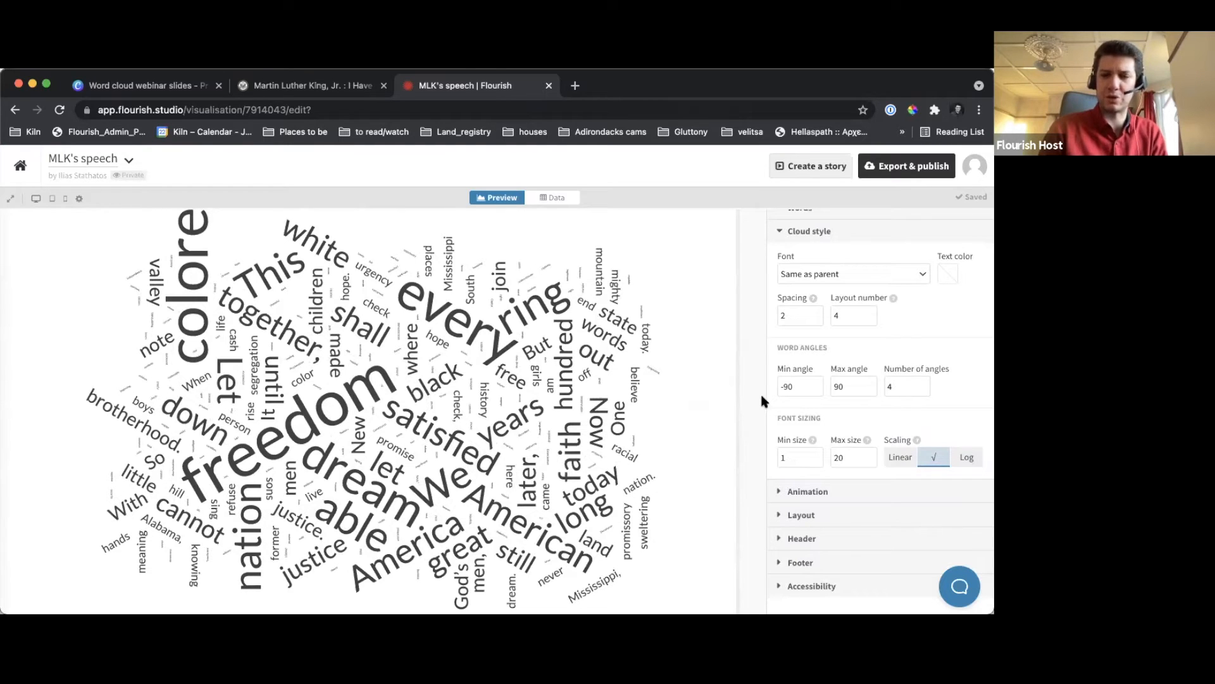
Switch to the Canva webinar slides, present from the "Scales" slide and view the "Animation" slide in full screen
{"action": "left_click", "coordinate": [141, 85]}
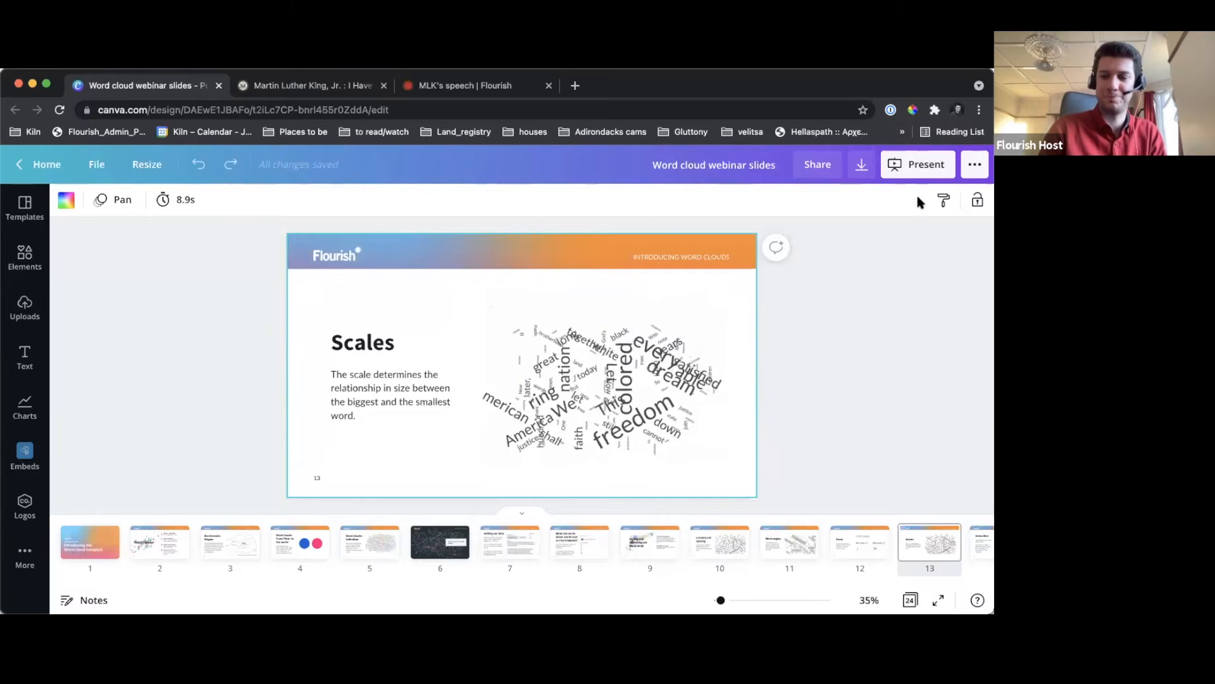
{"action": "left_click", "coordinate": [947, 163]}
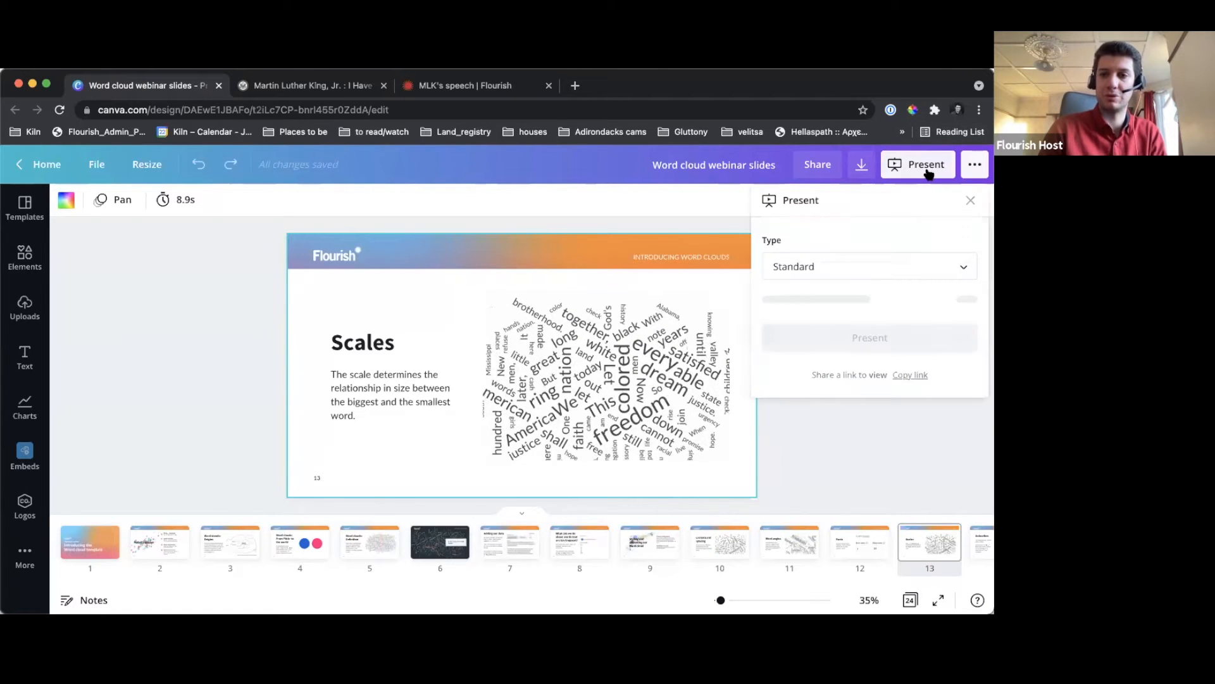
{"action": "left_click", "coordinate": [869, 299]}
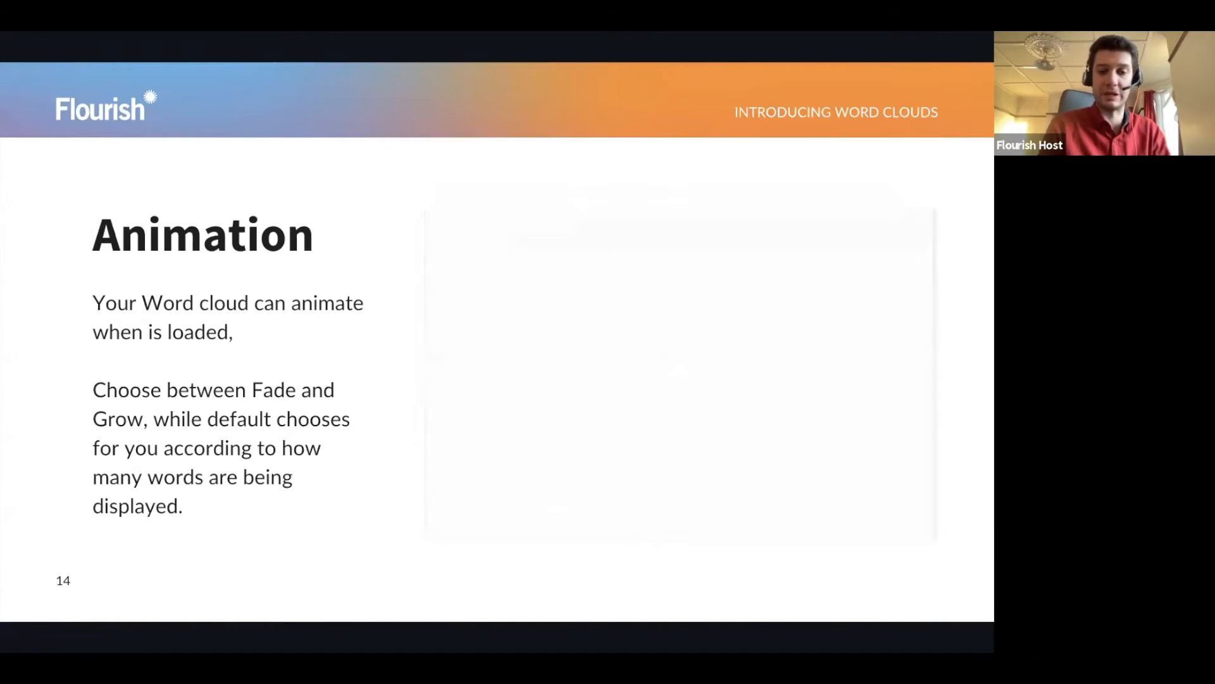
{"action": "key", "text": "Escape"}
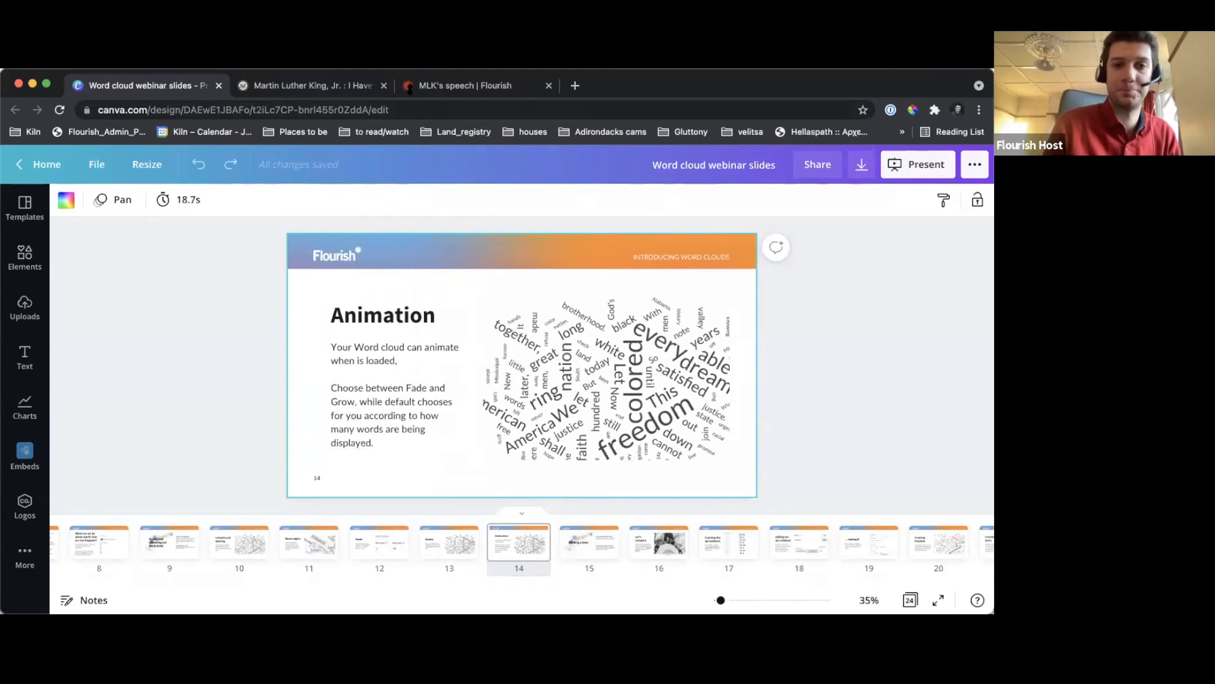
In the Flourish word cloud, set the animation style to Fade with a duration of 3 and reload the page to preview it
{"action": "left_click", "coordinate": [418, 86]}
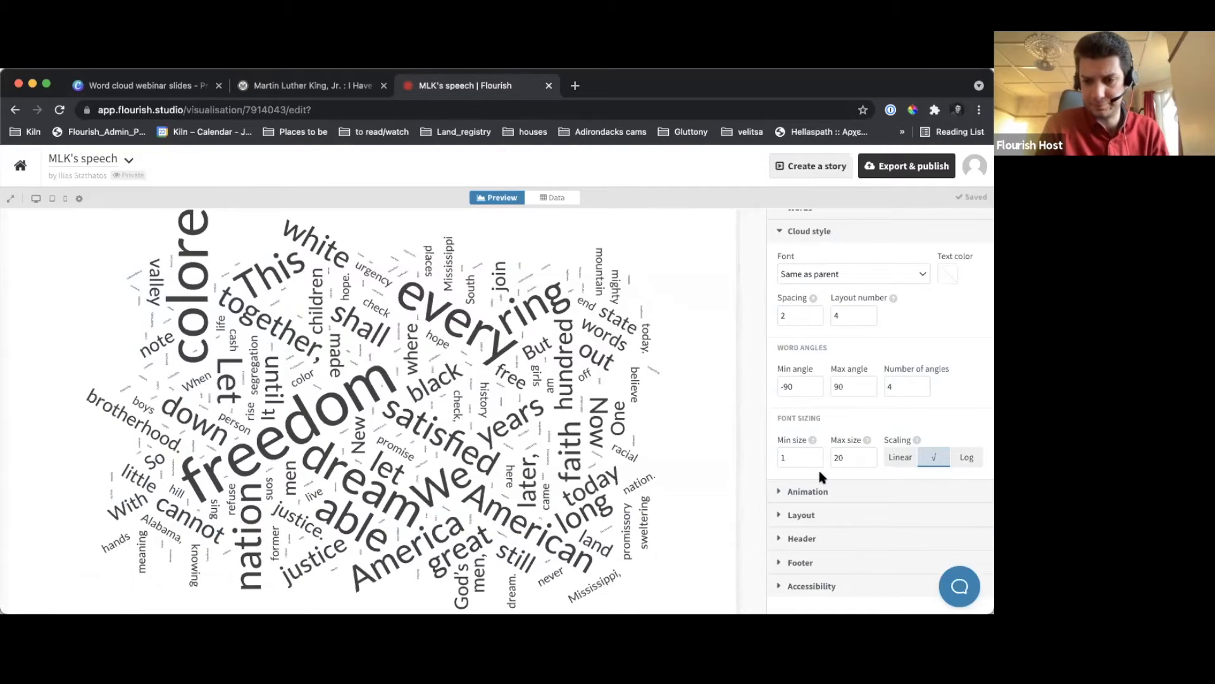
{"action": "left_click", "coordinate": [817, 491]}
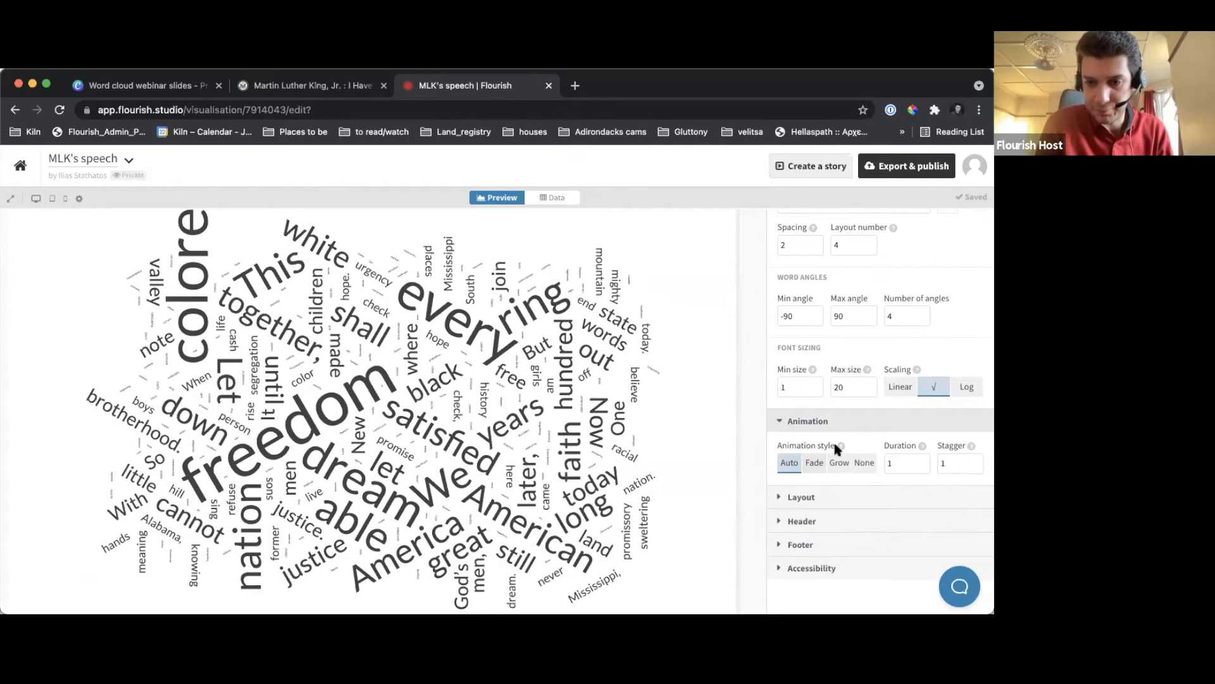
{"action": "mouse_move", "coordinate": [841, 447]}
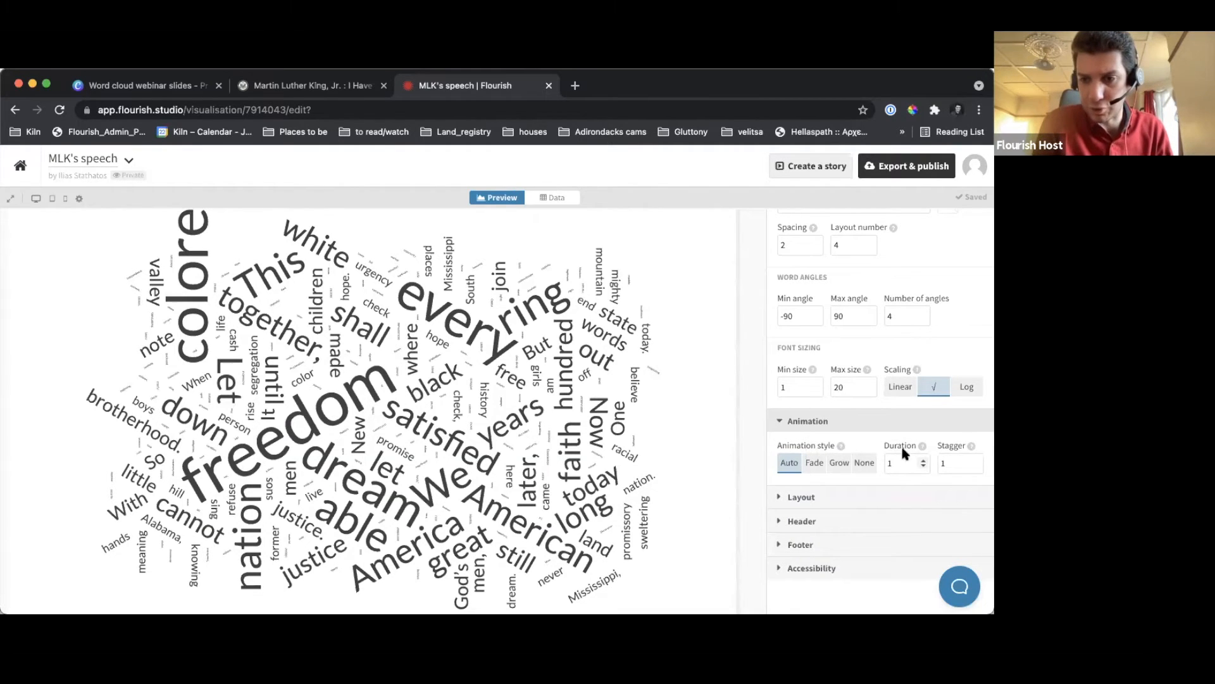
{"action": "mouse_move", "coordinate": [922, 447]}
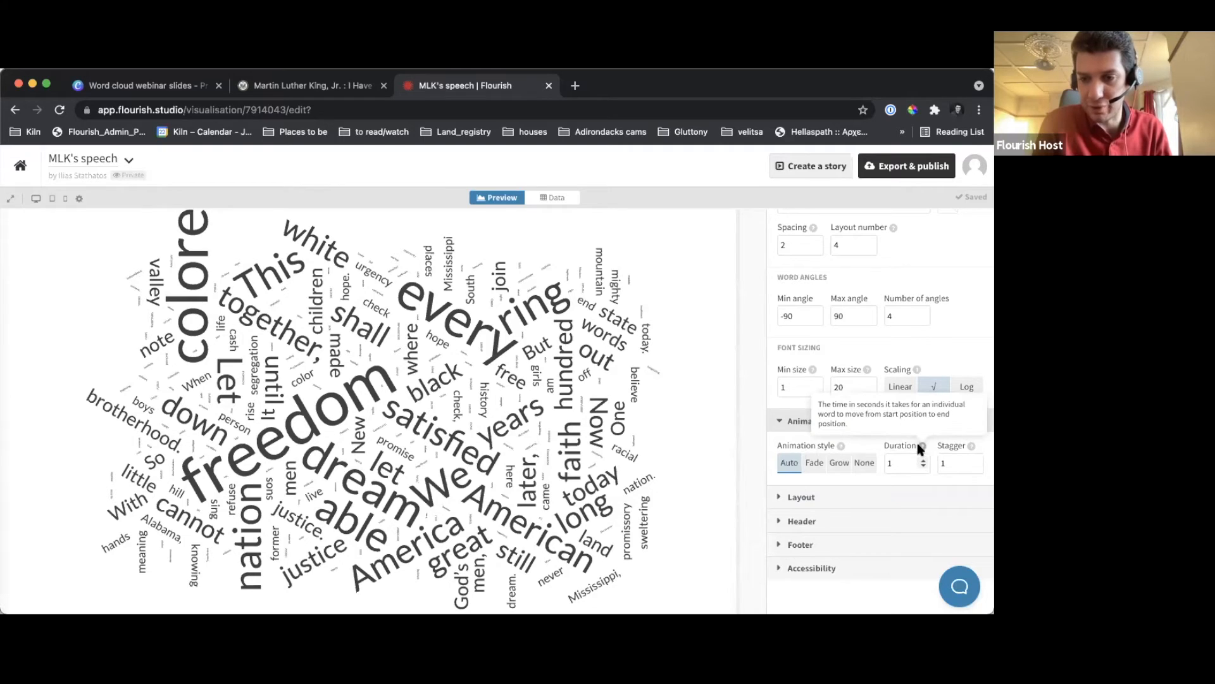
{"action": "mouse_move", "coordinate": [970, 447]}
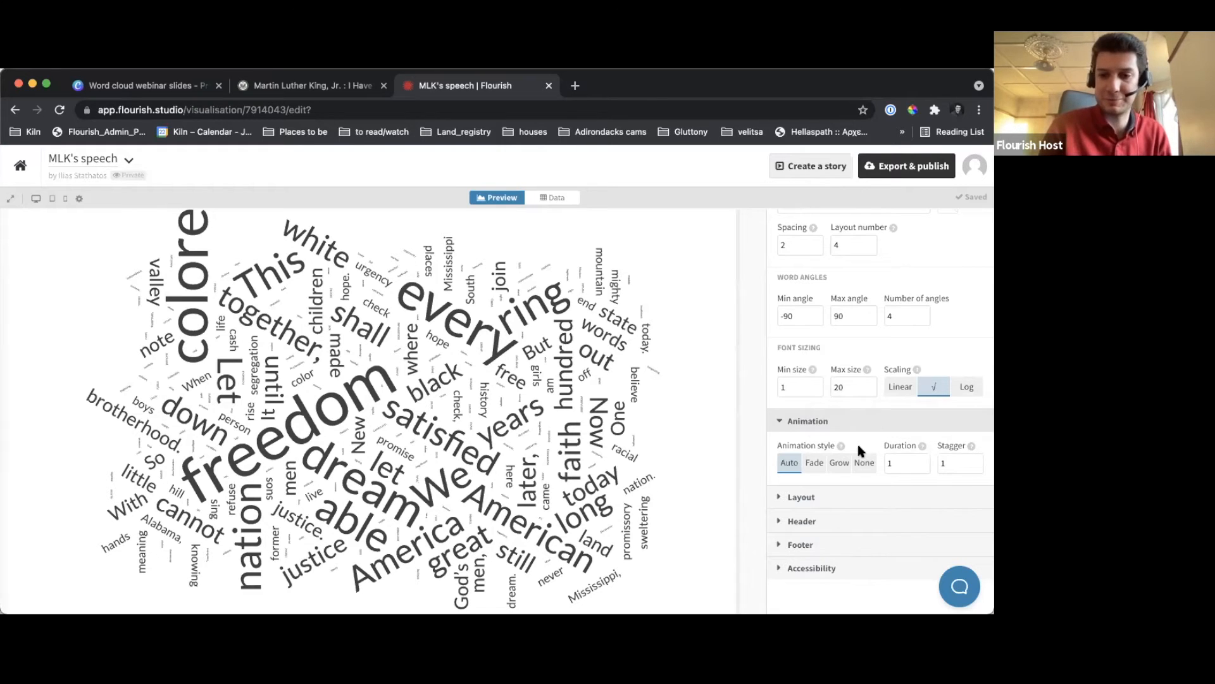
{"action": "left_click", "coordinate": [815, 467]}
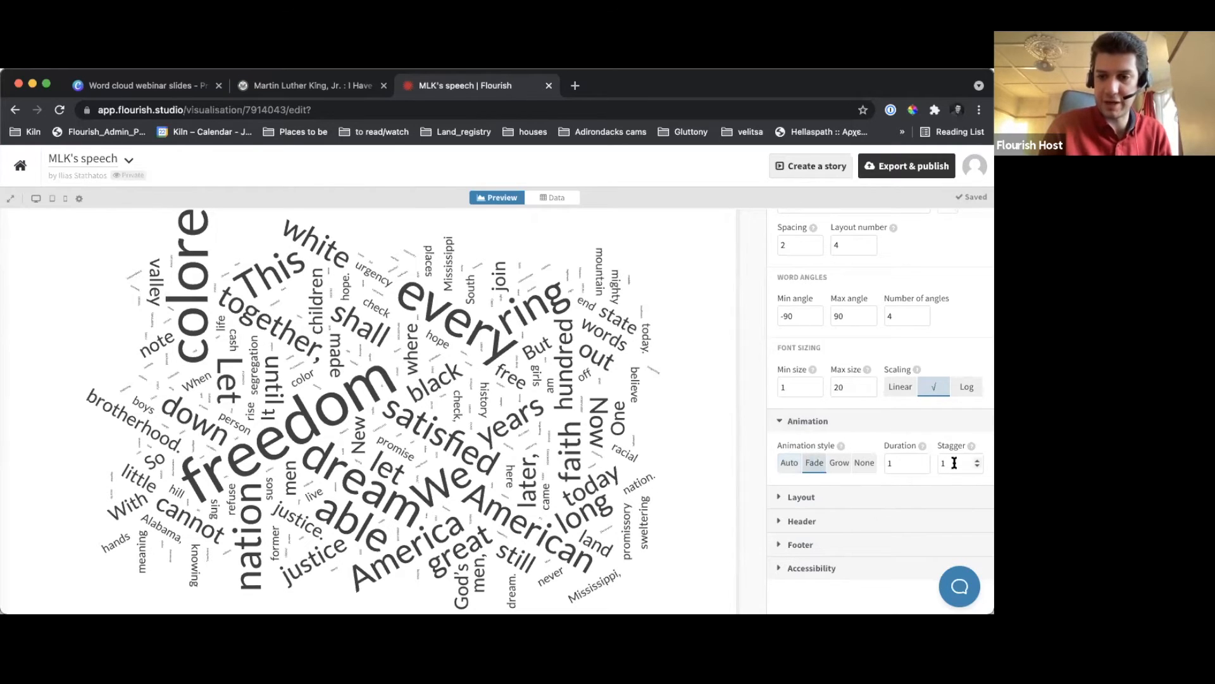
{"action": "left_click_drag", "start_coordinate": [893, 462], "coordinate": [883, 465]}
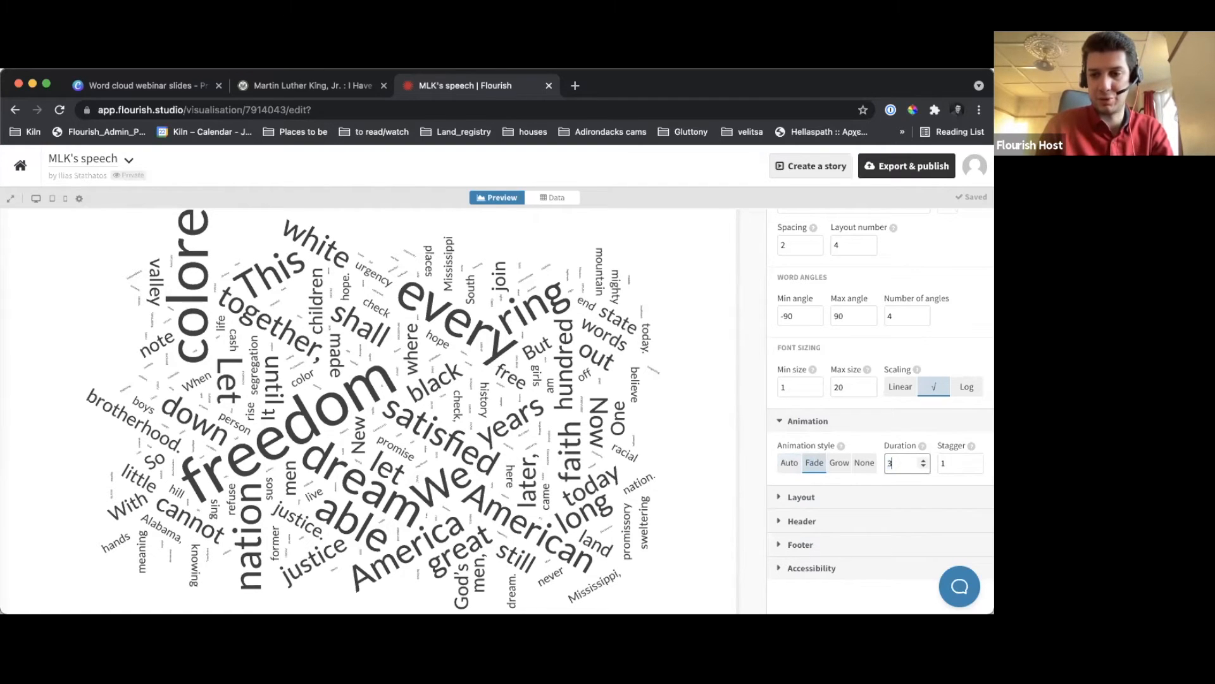
{"action": "type", "text": "3"}
{"action": "left_click", "coordinate": [745, 430]}
{"action": "left_click", "coordinate": [389, 110]}
{"action": "key", "text": "Return"}
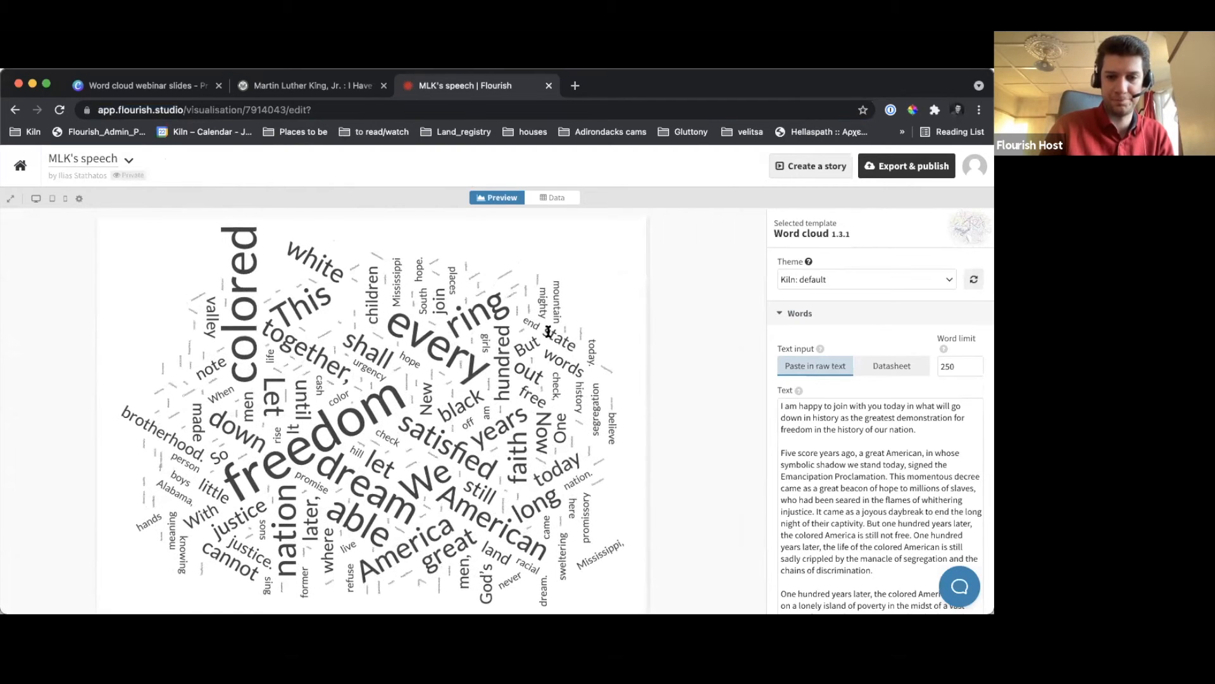
Change the animation style to Grow and reload the page to preview the animation
{"action": "left_click", "coordinate": [812, 322]}
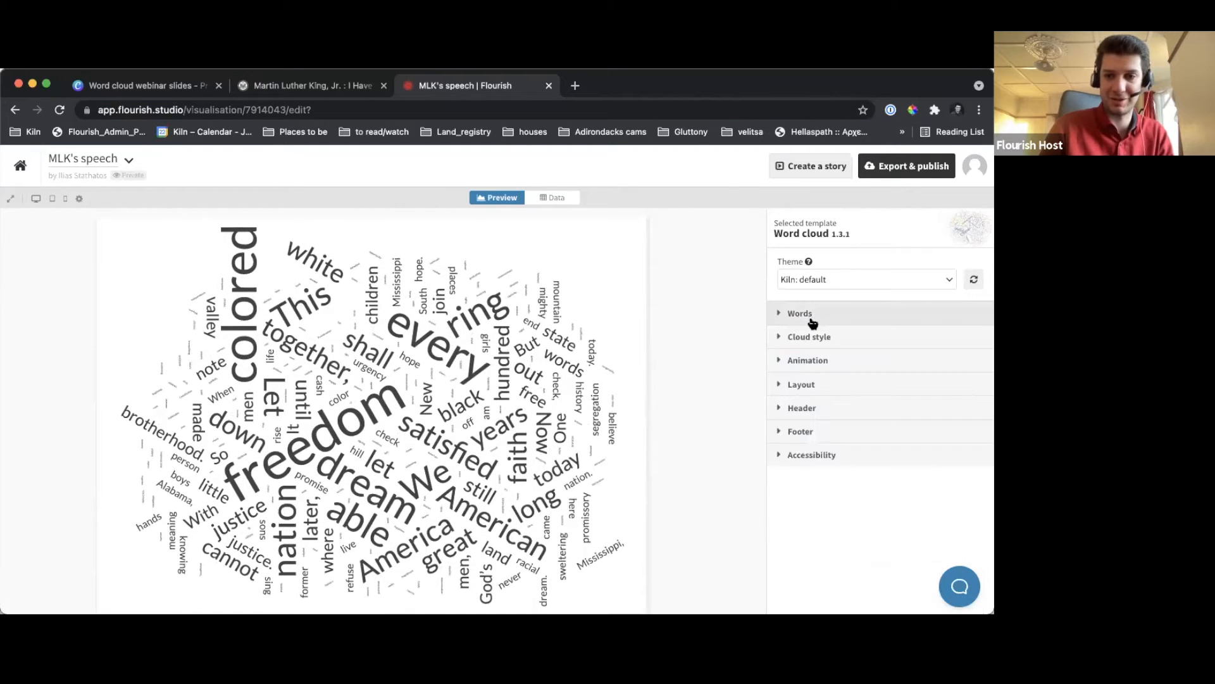
{"action": "left_click", "coordinate": [821, 360]}
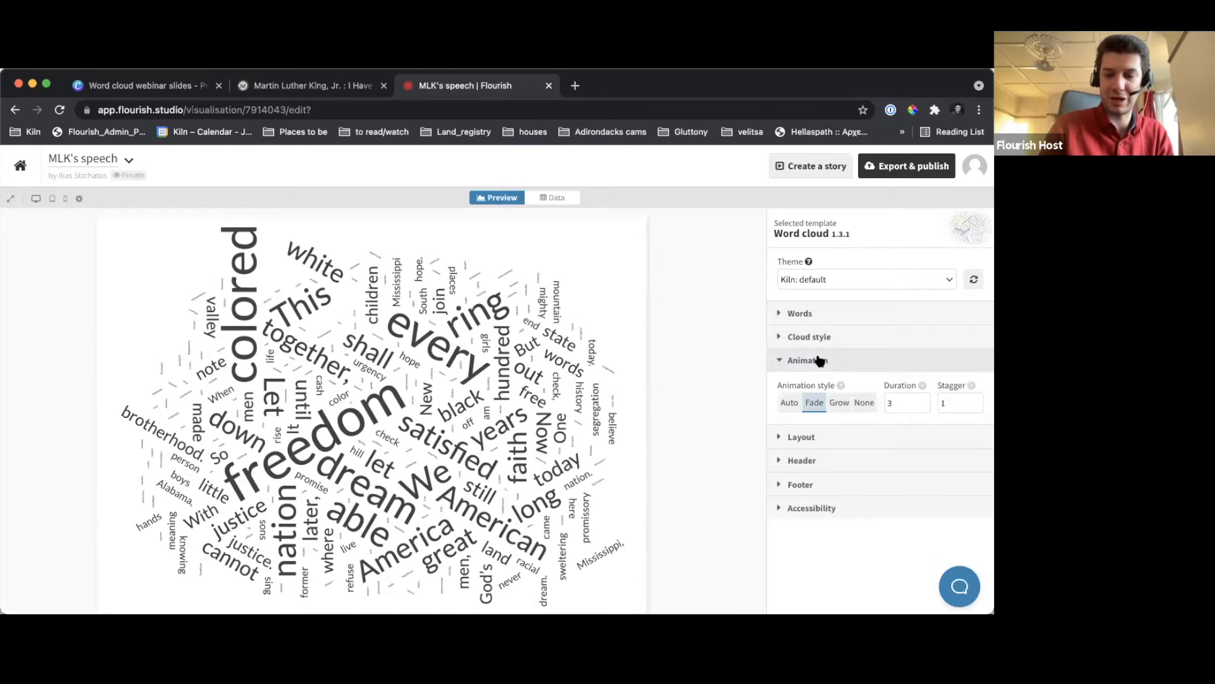
{"action": "left_click", "coordinate": [840, 404]}
{"action": "left_click", "coordinate": [273, 109]}
{"action": "key", "text": "Return"}
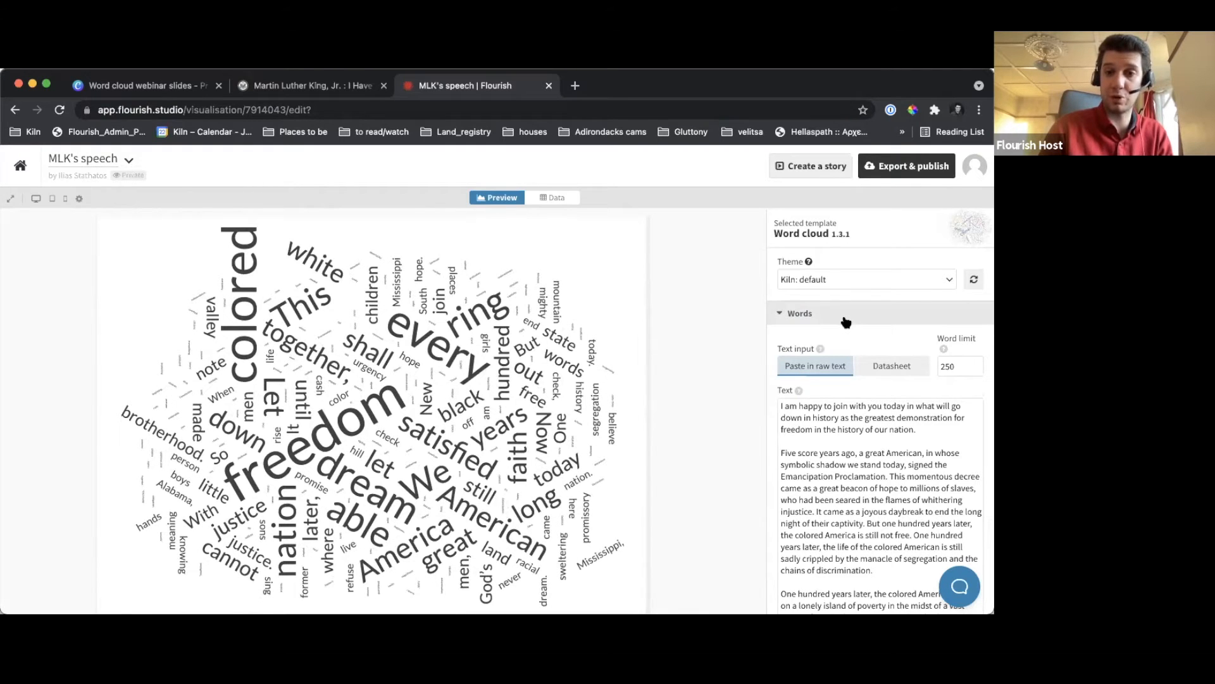
Switch the word cloud preview to desktop size, set the word limit to 100 and collapse the Words settings
{"action": "left_click", "coordinate": [36, 199]}
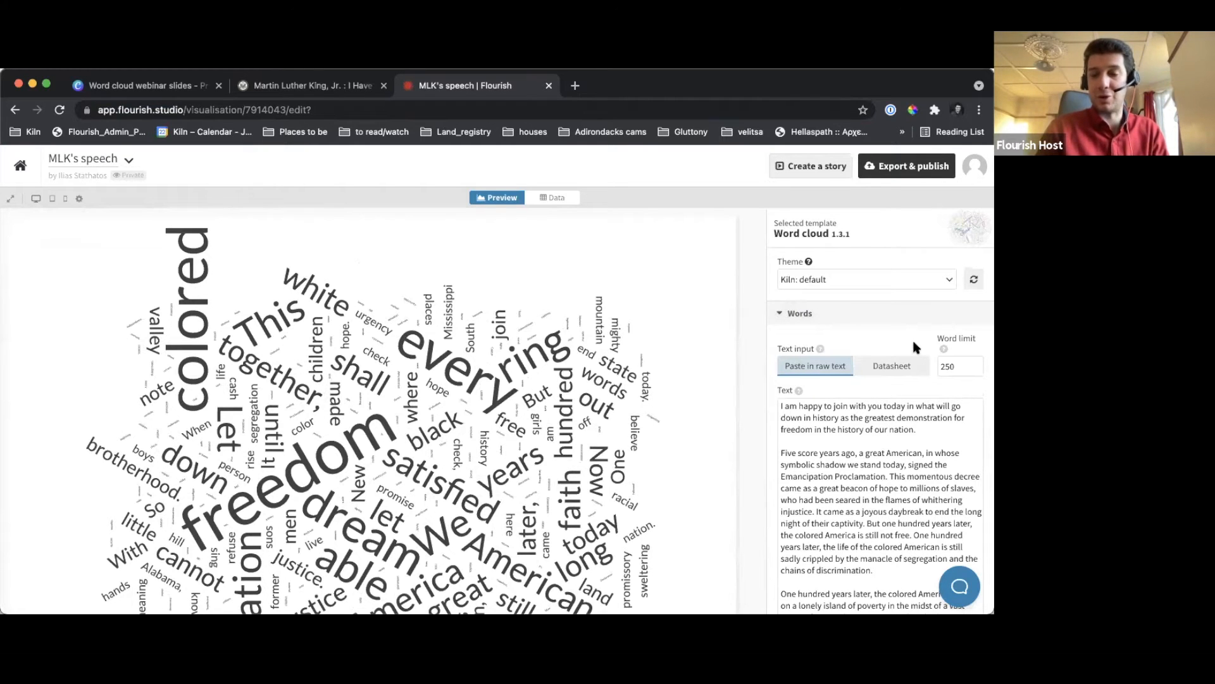
{"action": "mouse_move", "coordinate": [943, 348]}
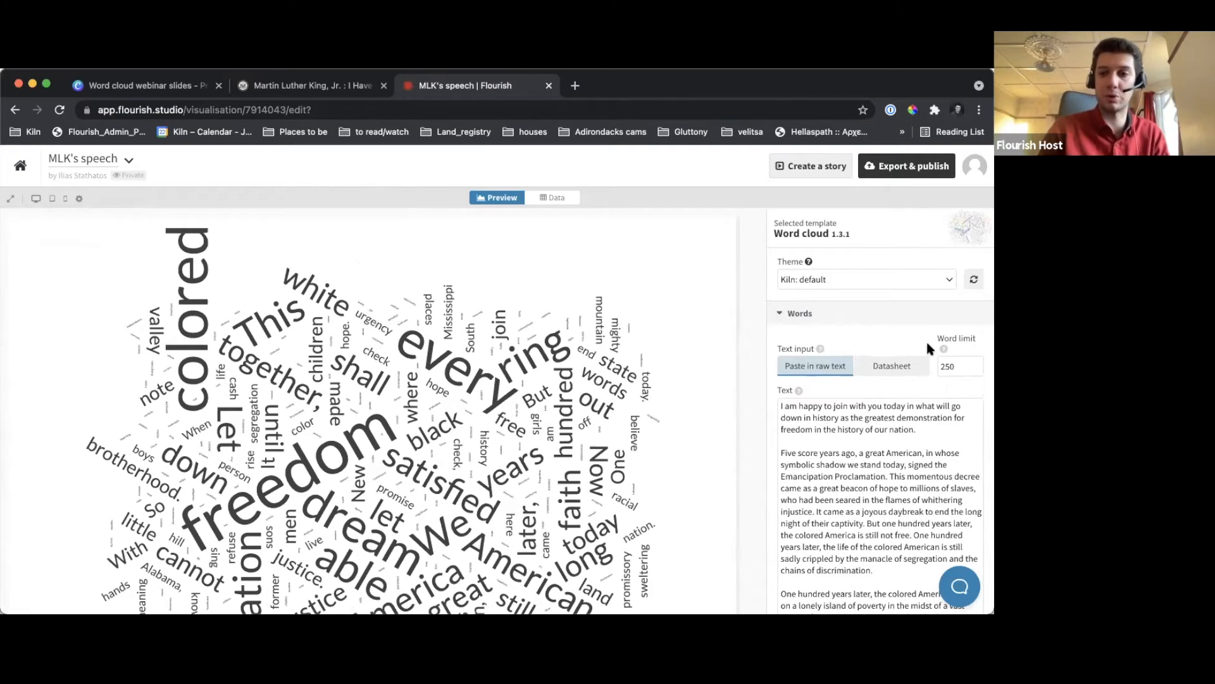
{"action": "left_click_drag", "start_coordinate": [961, 366], "coordinate": [923, 373]}
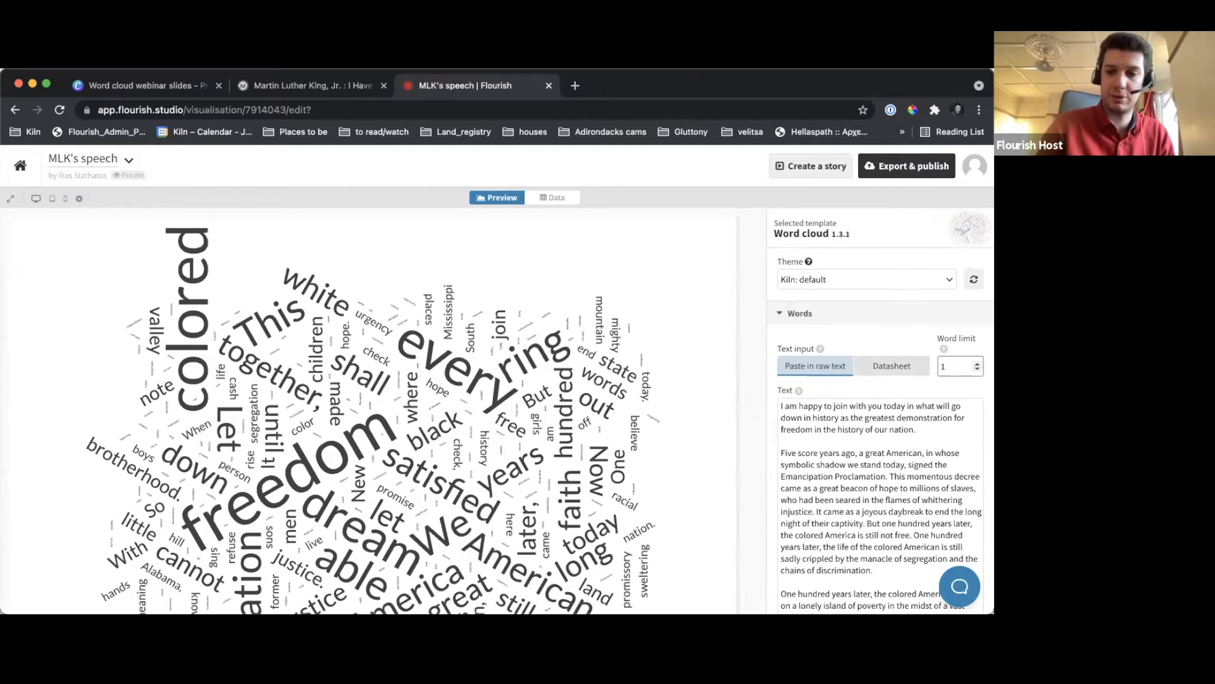
{"action": "type", "text": "00"}
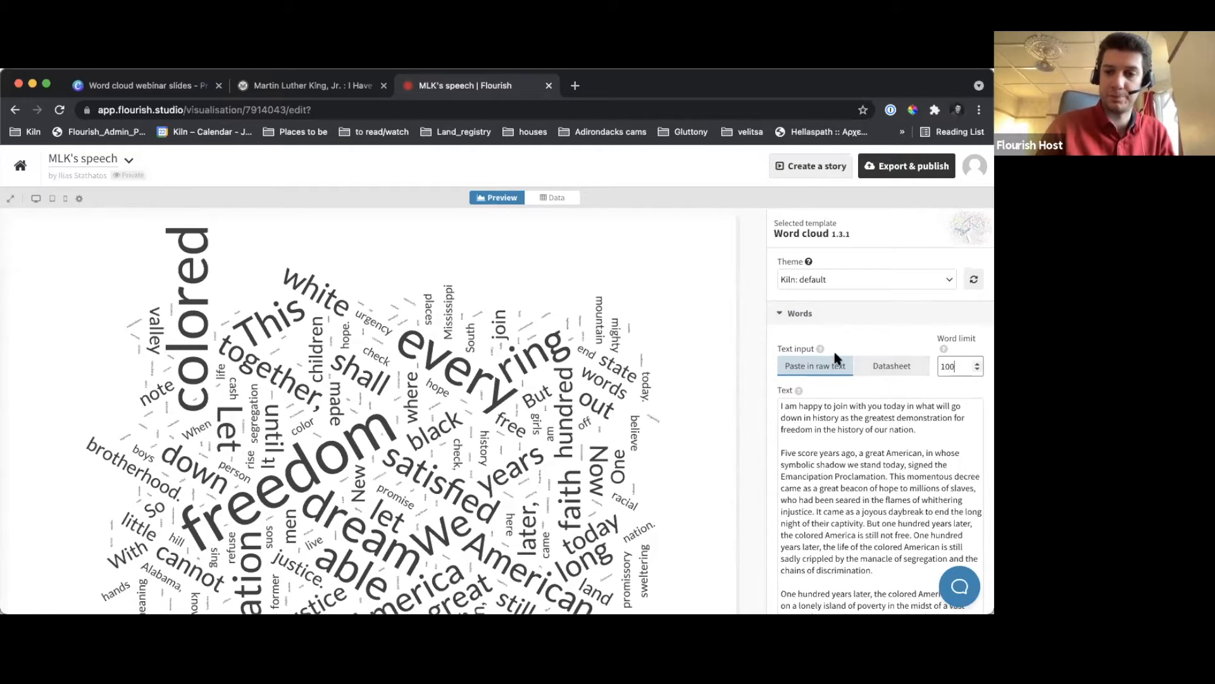
{"action": "left_click", "coordinate": [746, 357]}
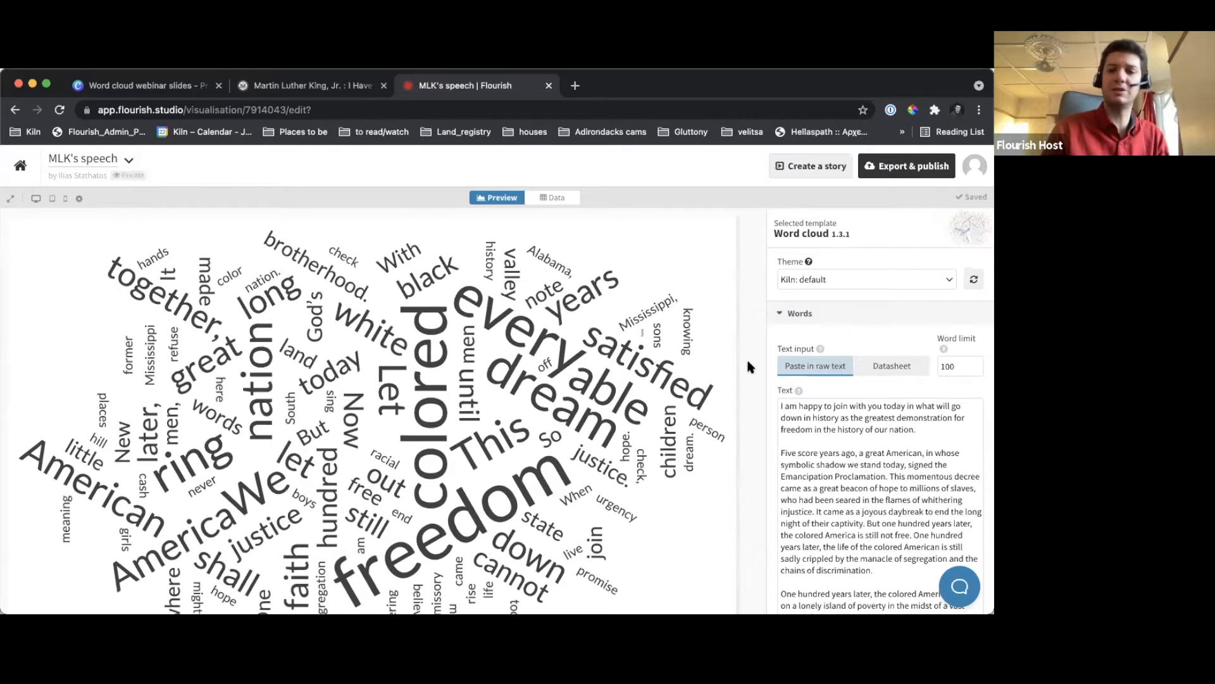
{"action": "left_click", "coordinate": [801, 315]}
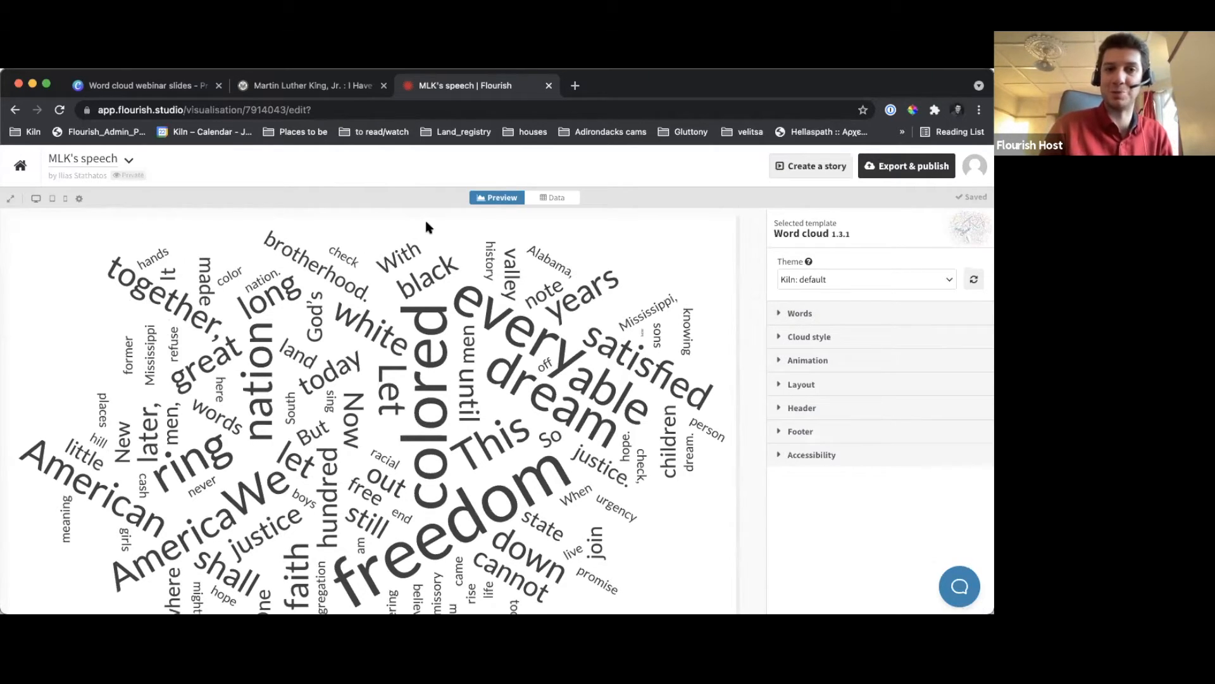
Check the Canva "Animation" slide, return to the Flourish word cloud and open its full-size preview in a separate browser tab
{"action": "left_click", "coordinate": [145, 86]}
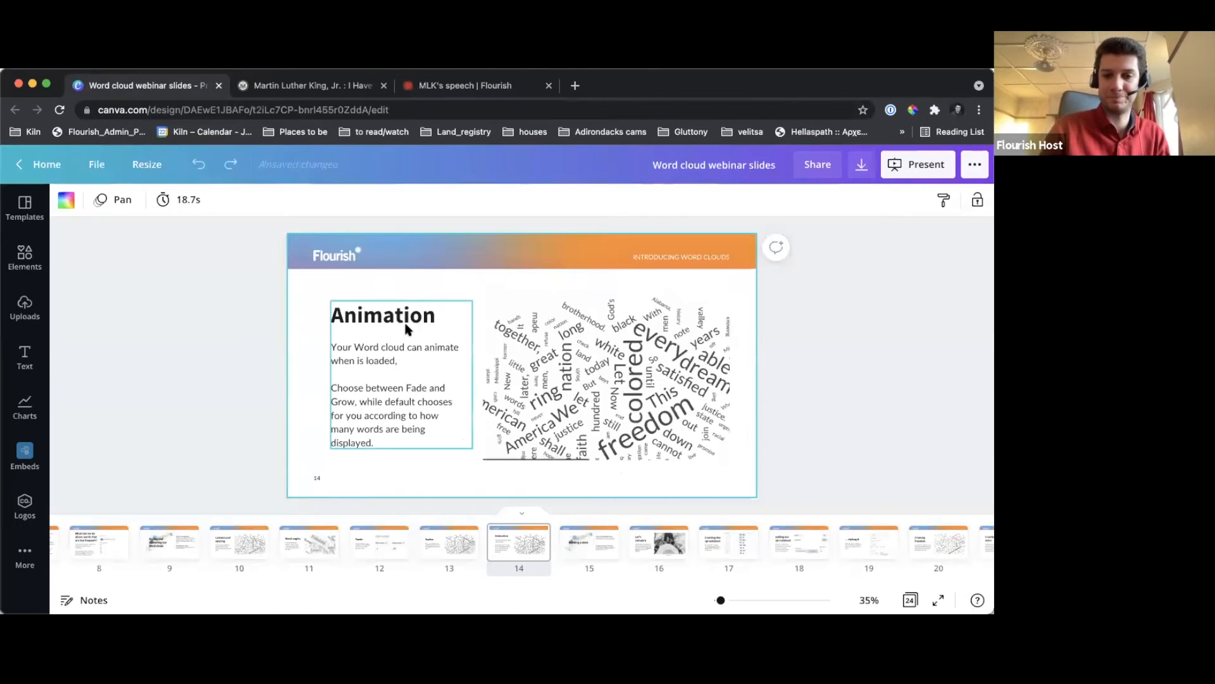
{"action": "left_click", "coordinate": [436, 85]}
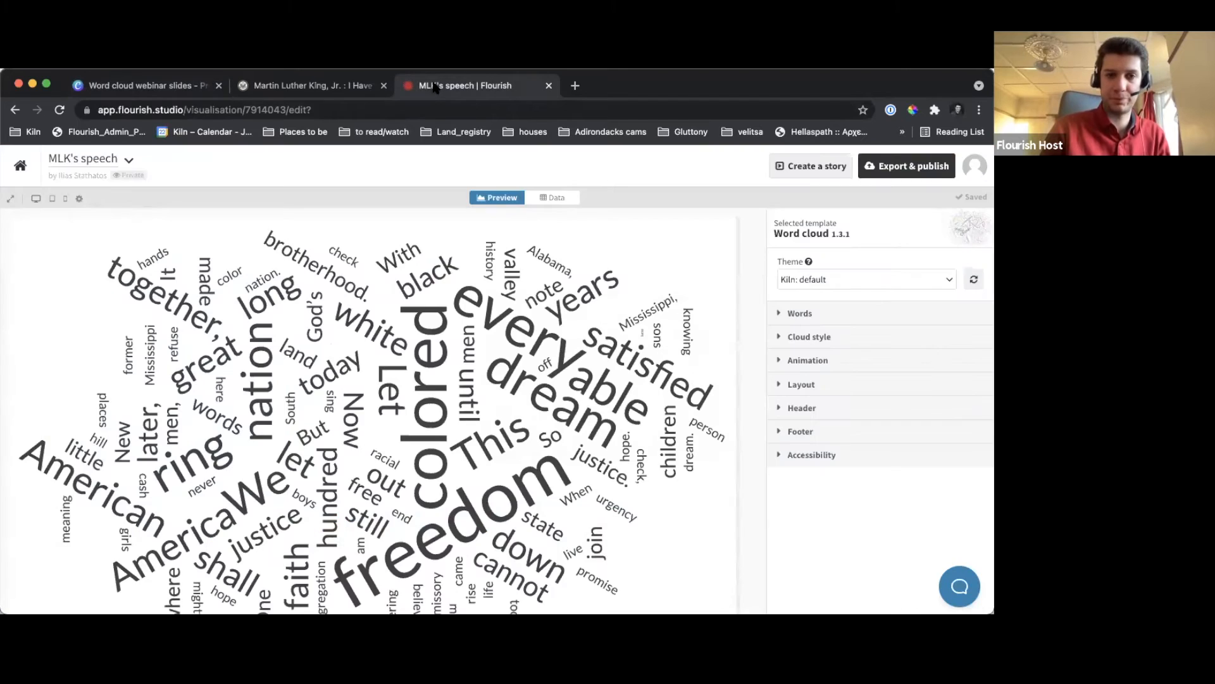
{"action": "left_click", "coordinate": [10, 198]}
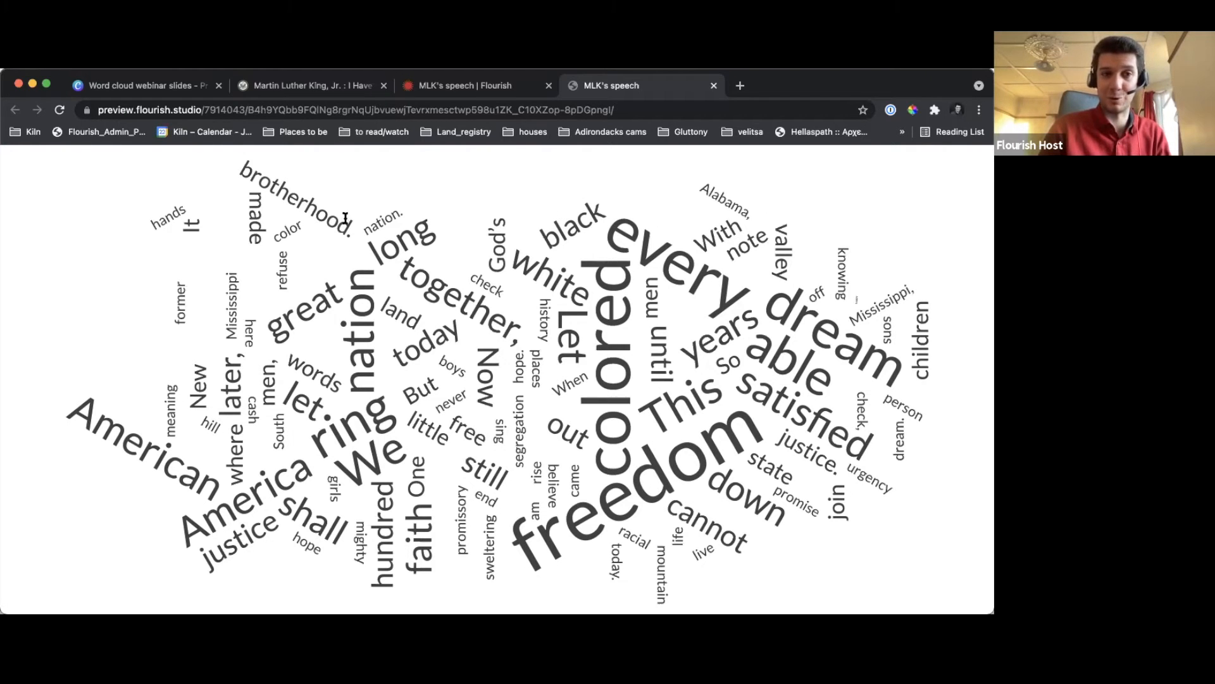
Switch to the Canva webinar slides and present the "Animation" slide in full screen
{"action": "left_click", "coordinate": [161, 89]}
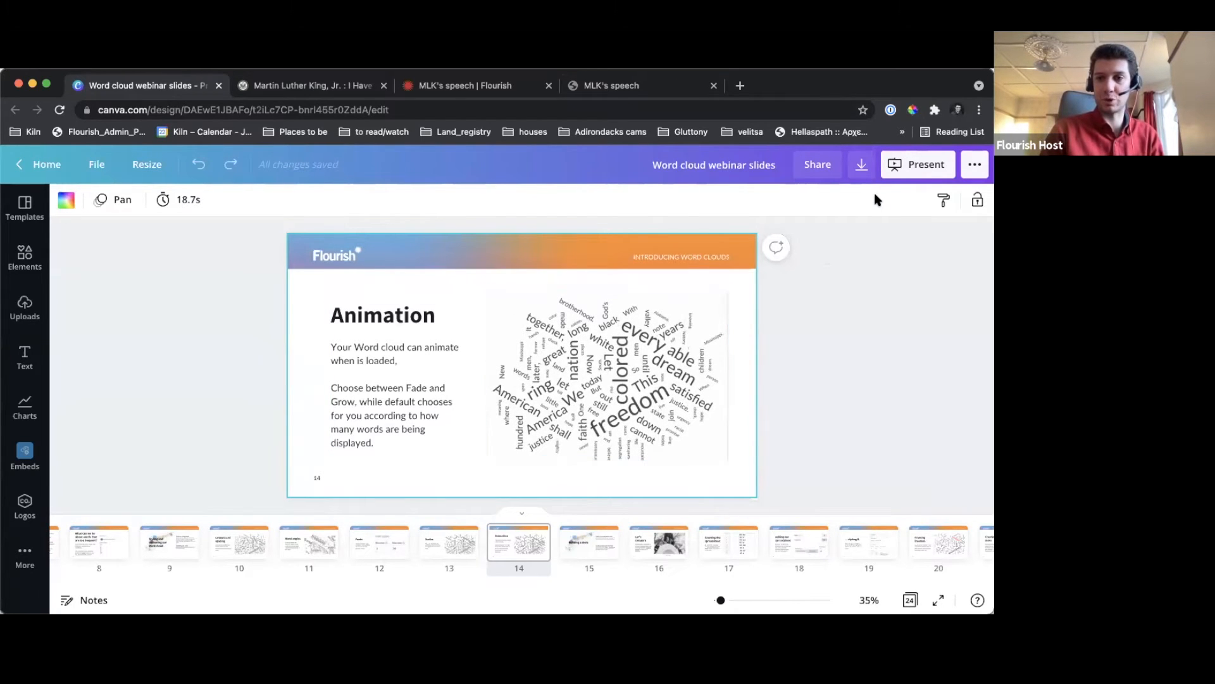
{"action": "left_click", "coordinate": [921, 166]}
{"action": "left_click", "coordinate": [848, 300]}
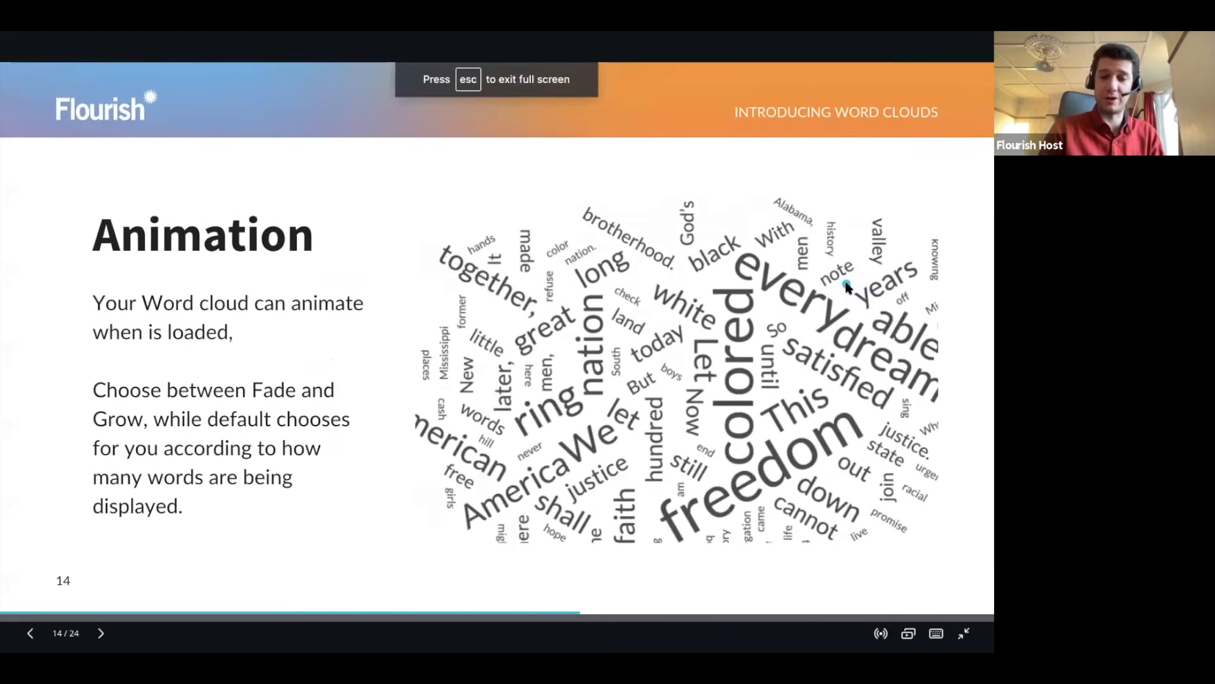
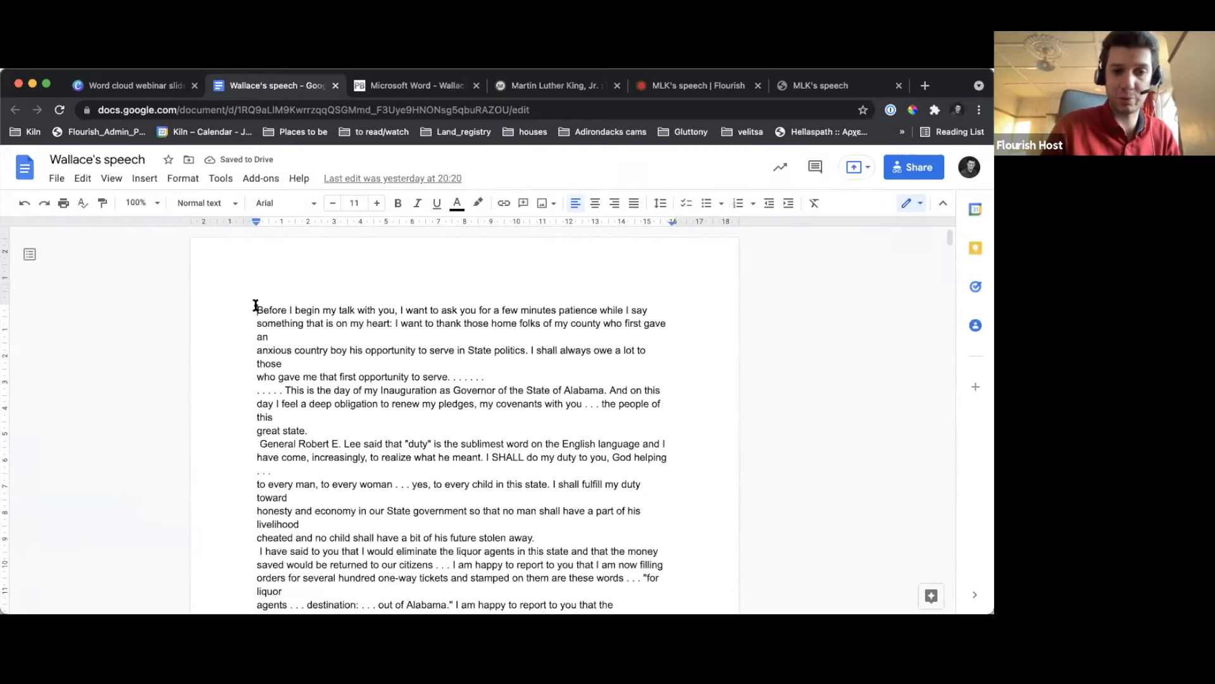
Select and copy the full text of Wallace's speech, from "Before I begin my talk" to "I thank you."
{"action": "left_click_drag", "start_coordinate": [255, 306], "coordinate": [350, 368]}
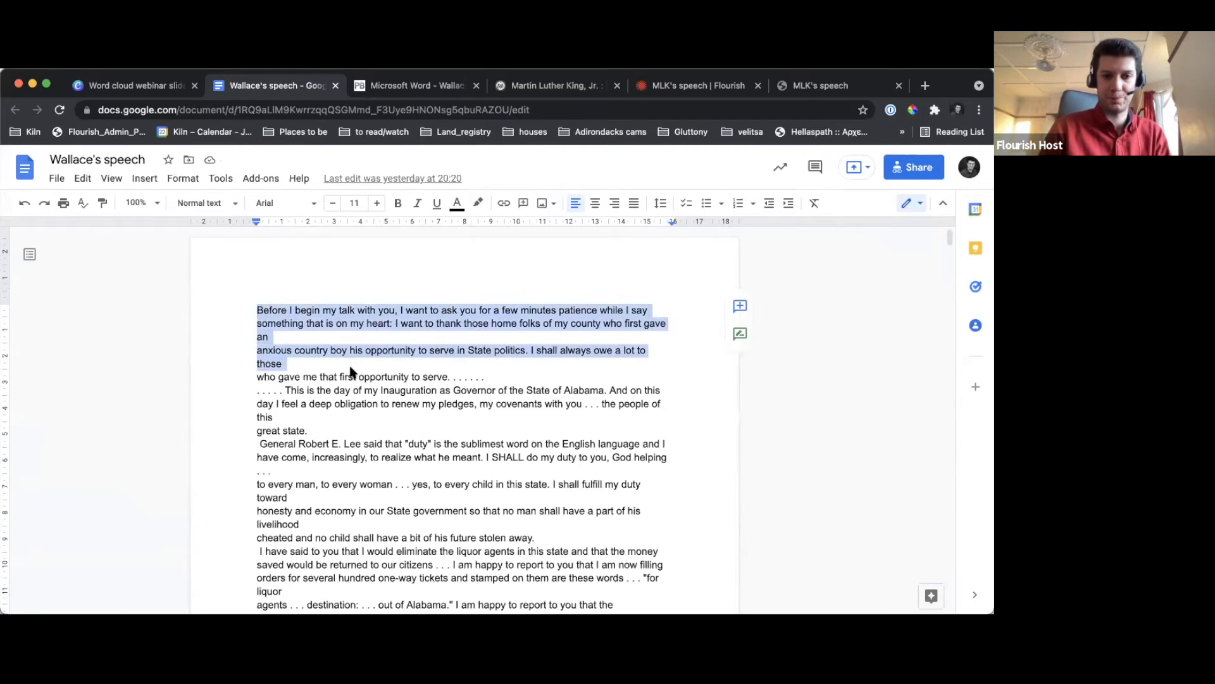
{"action": "left_click", "coordinate": [339, 372]}
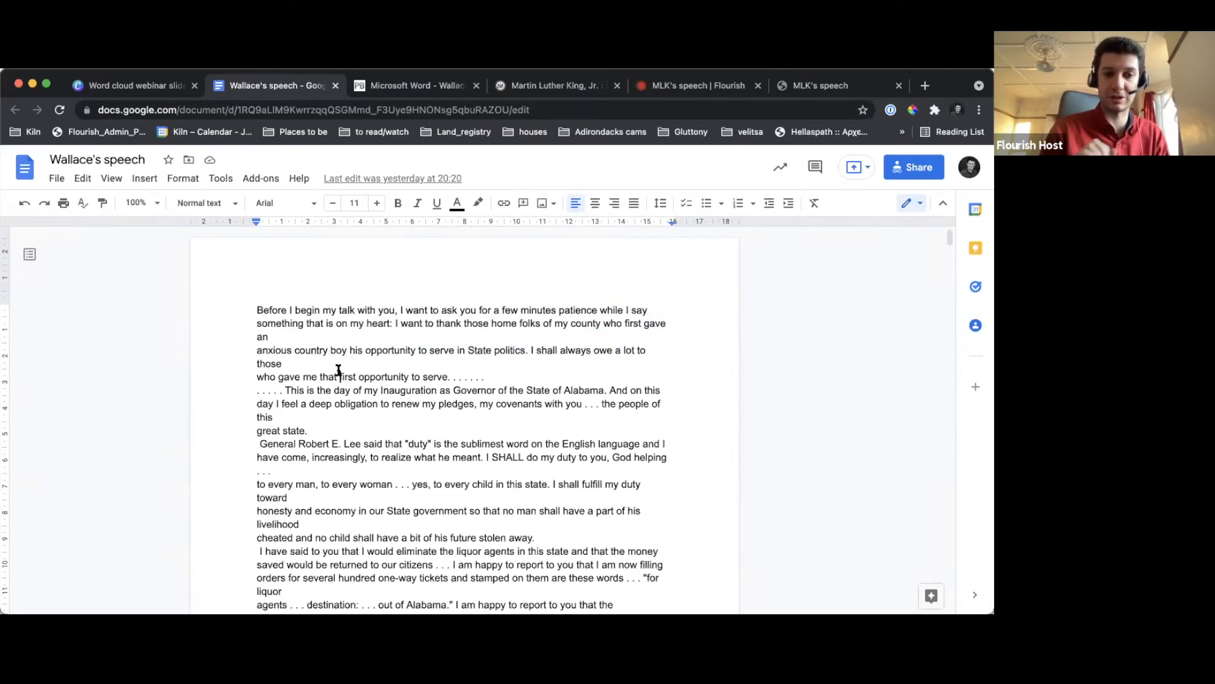
{"action": "scroll", "coordinate": [282, 354], "scroll_direction": "down", "scroll_amount": 1}
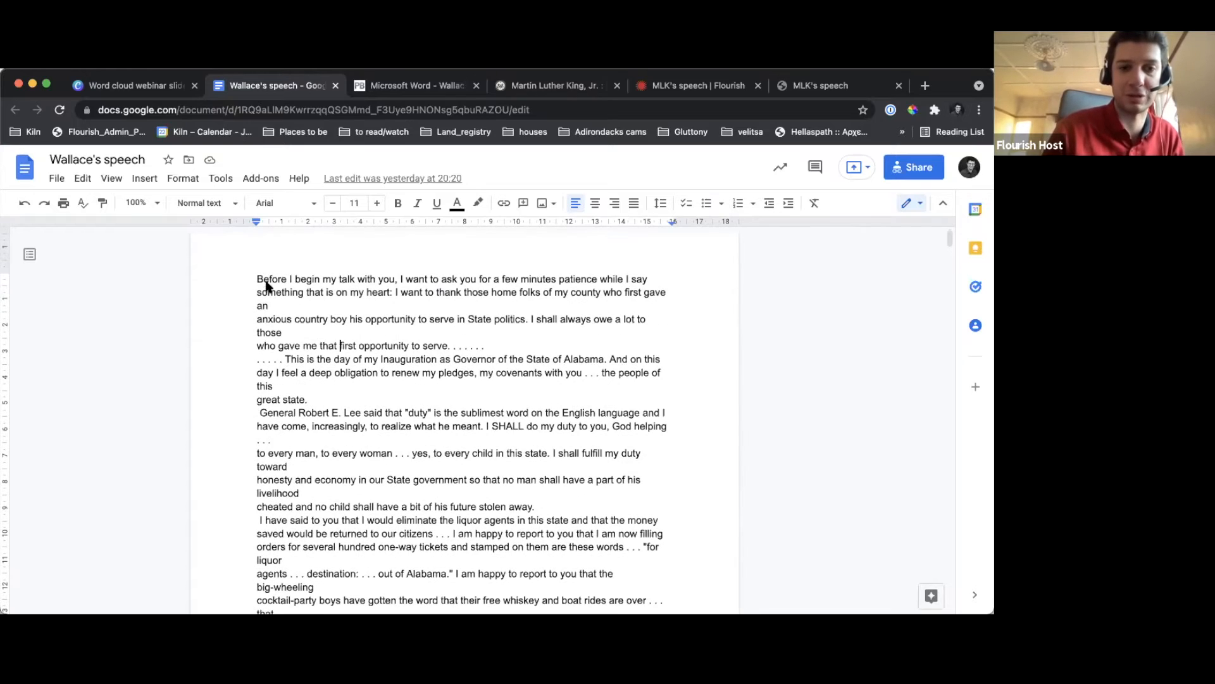
{"action": "left_click_drag", "start_coordinate": [257, 279], "coordinate": [314, 543]}
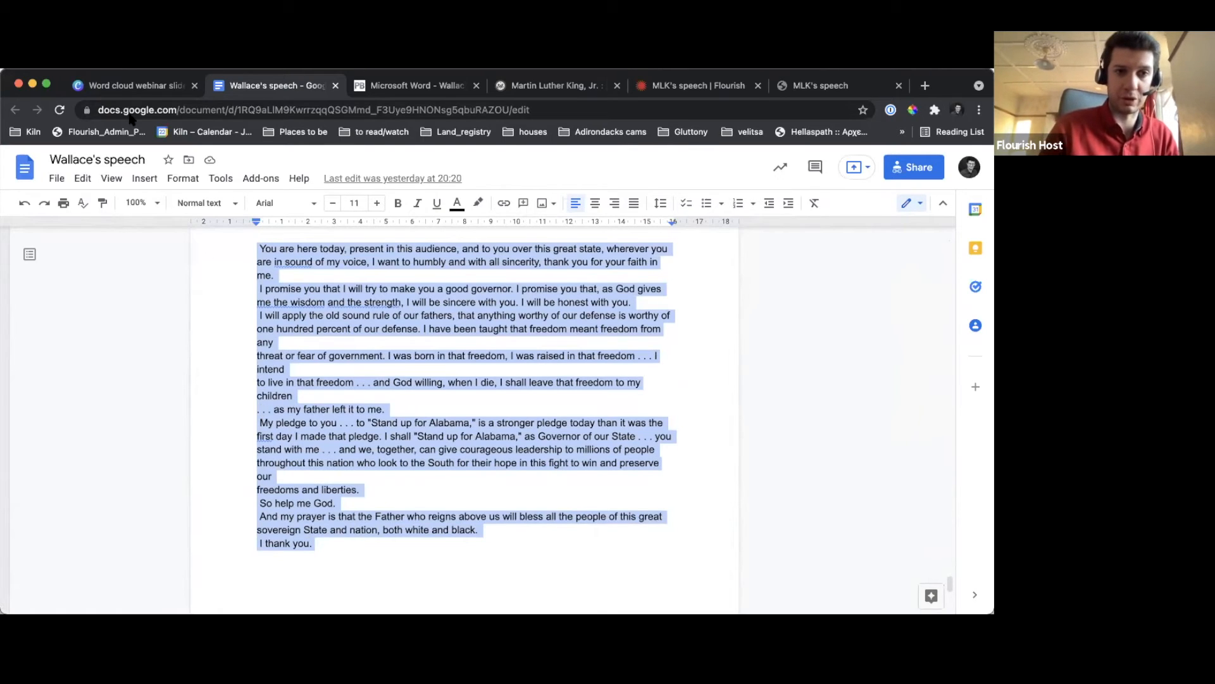
Return to the Canva slides, advance to "Creating the spreadsheet" and open its linked writewords.co.uk word counter in the browser
{"action": "left_click", "coordinate": [168, 90]}
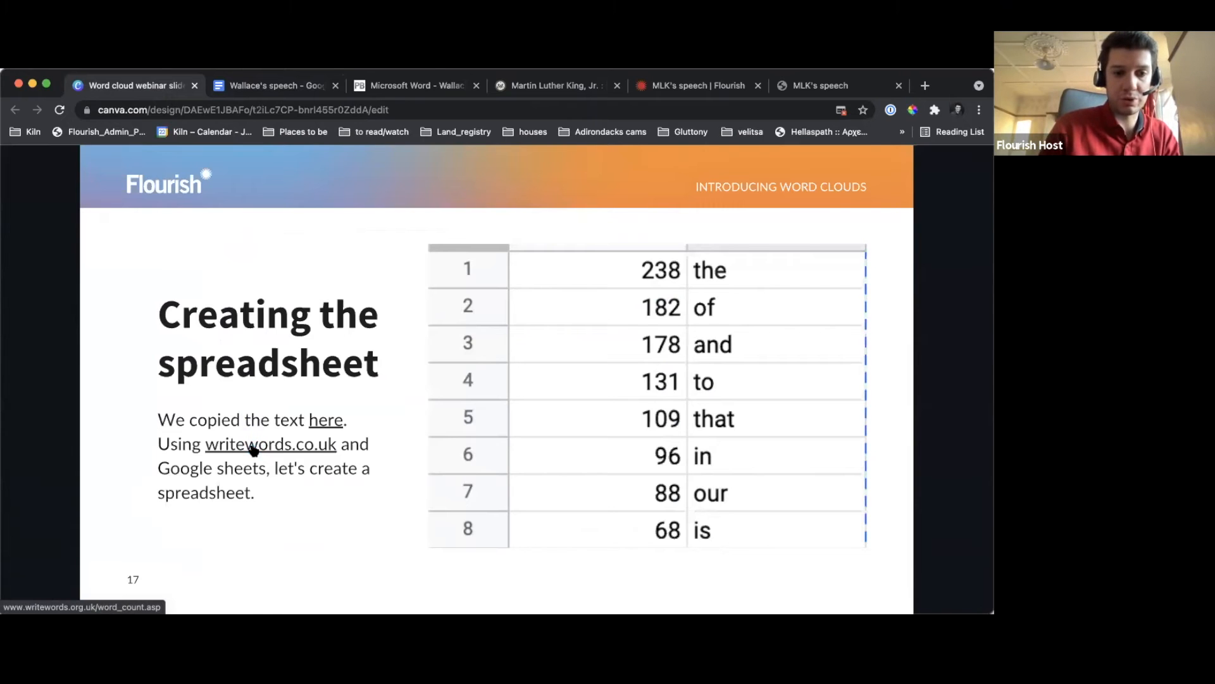
{"action": "key", "text": "Right"}
{"action": "key", "text": "Right"}
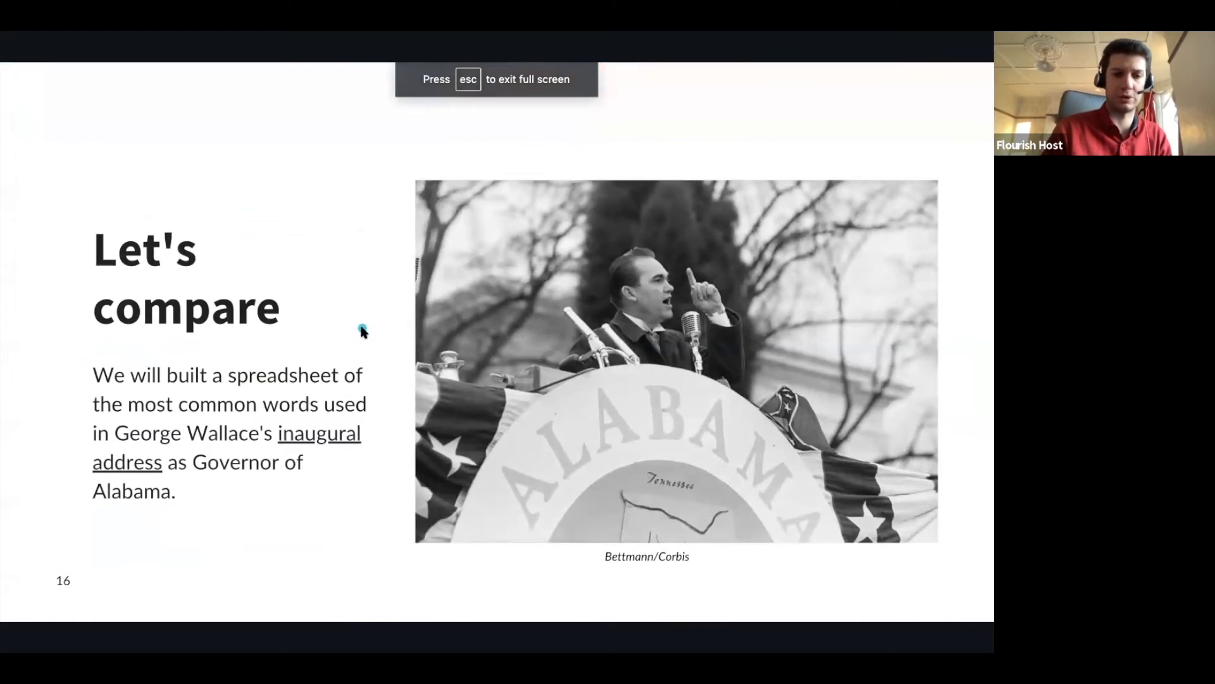
{"action": "key", "text": "Right"}
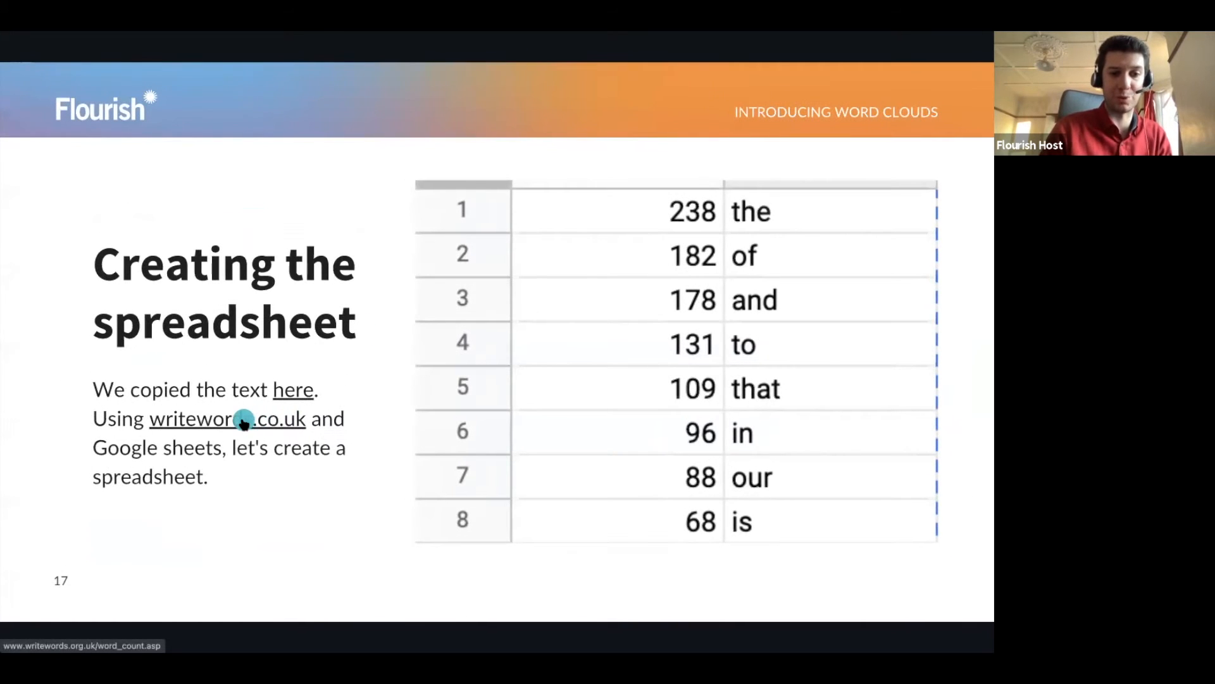
{"action": "key", "text": "Escape"}
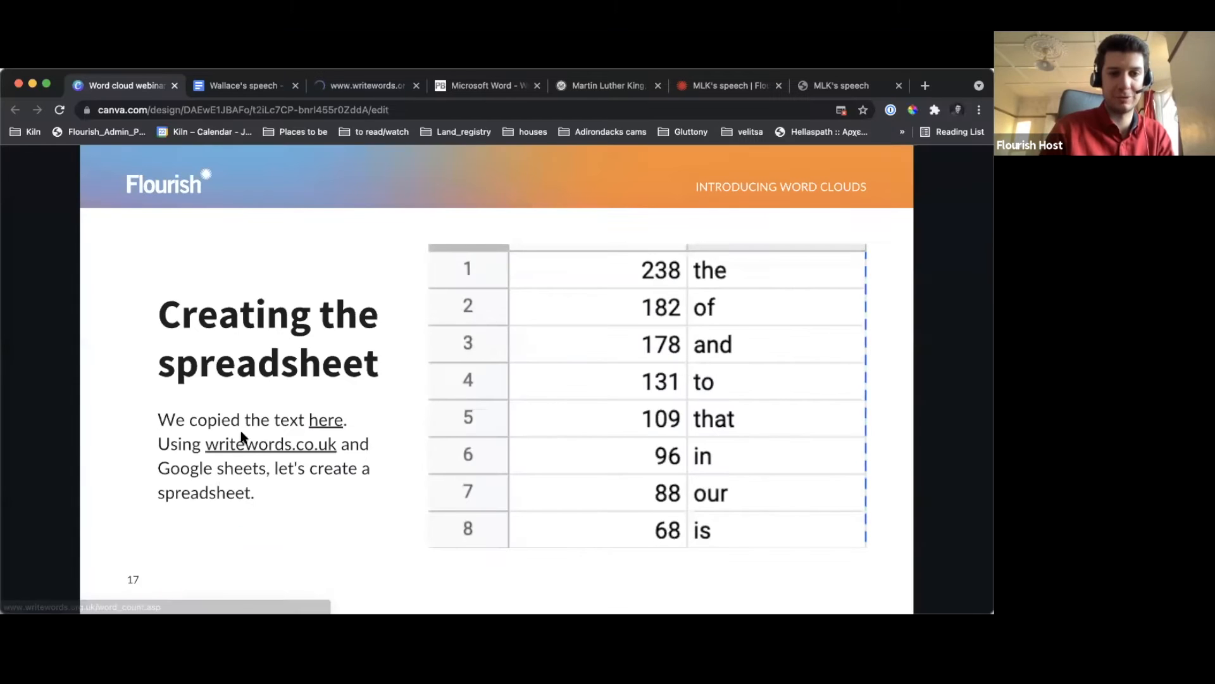
{"action": "left_click", "coordinate": [386, 85]}
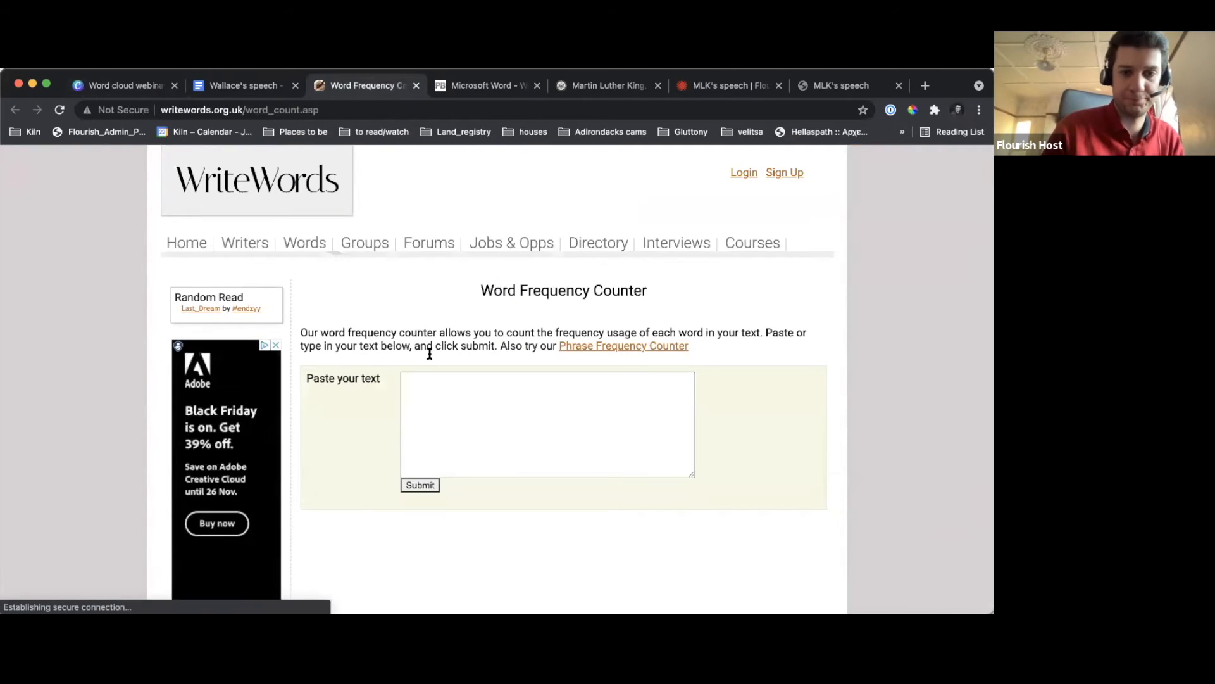
Paste the copied speech into the Word Frequency Counter and submit it for counting
{"action": "left_click", "coordinate": [442, 407]}
{"action": "key", "text": "super+v"}
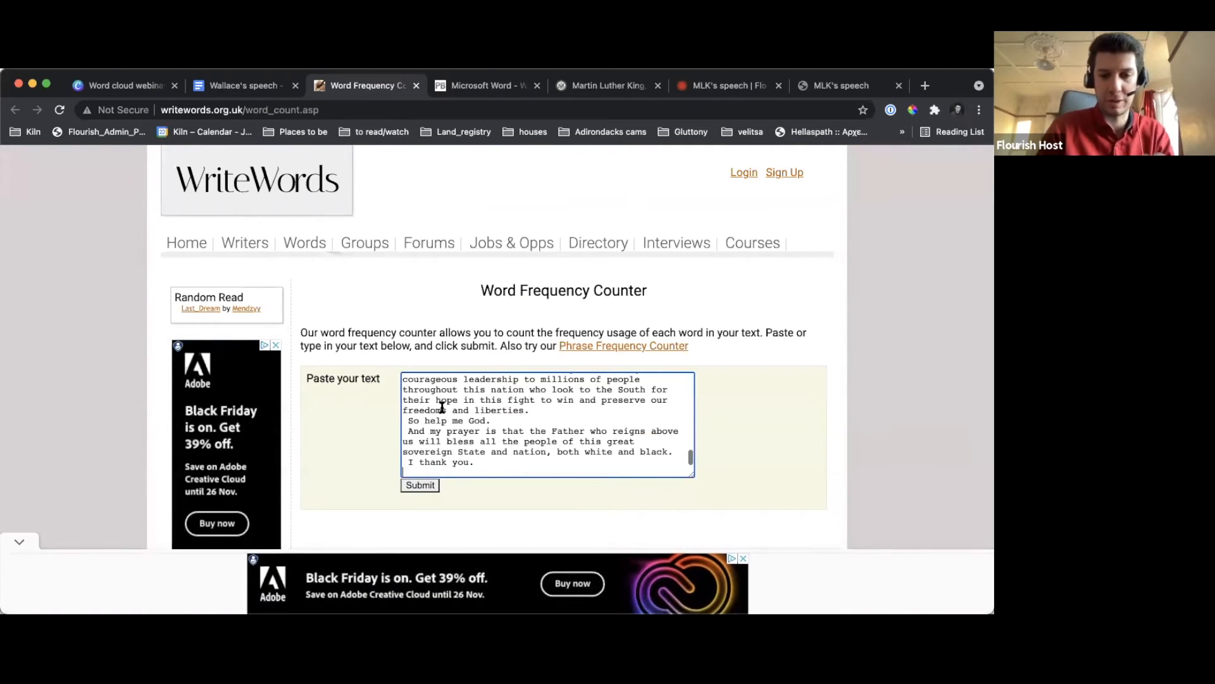
{"action": "left_click", "coordinate": [421, 485]}
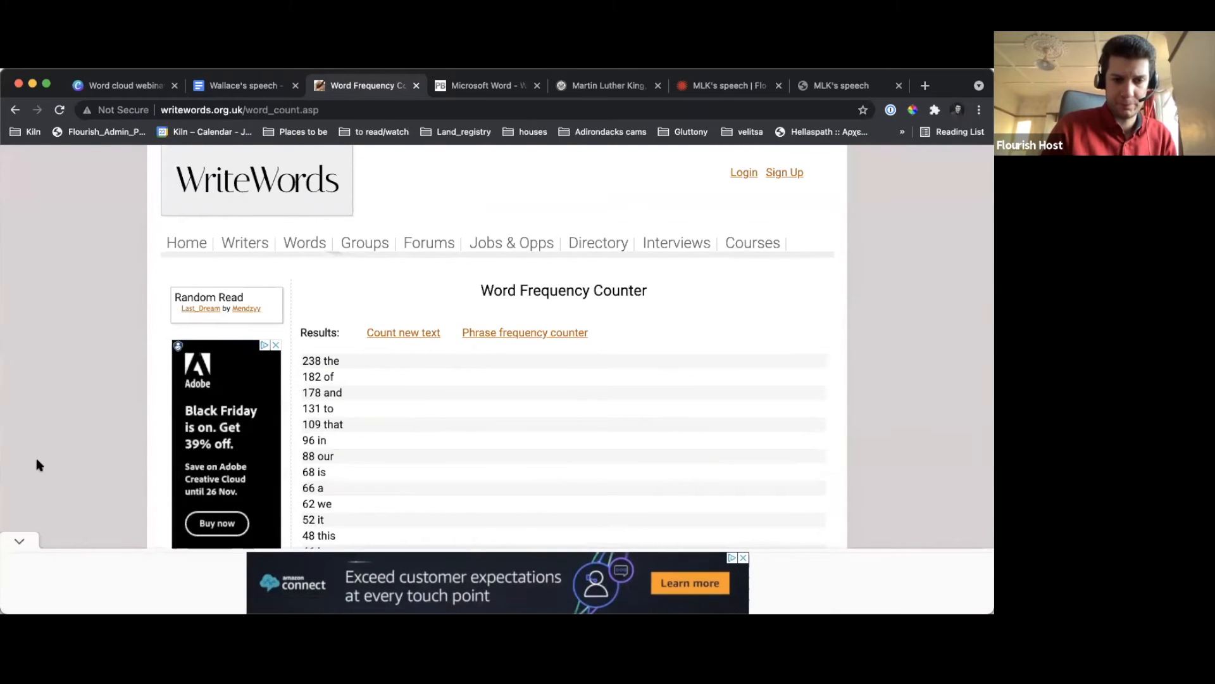
Collapse the ad banner, copy the entire word-frequency results list, and clear the selection
{"action": "left_click", "coordinate": [15, 543]}
{"action": "left_click_drag", "start_coordinate": [303, 361], "coordinate": [364, 472]}
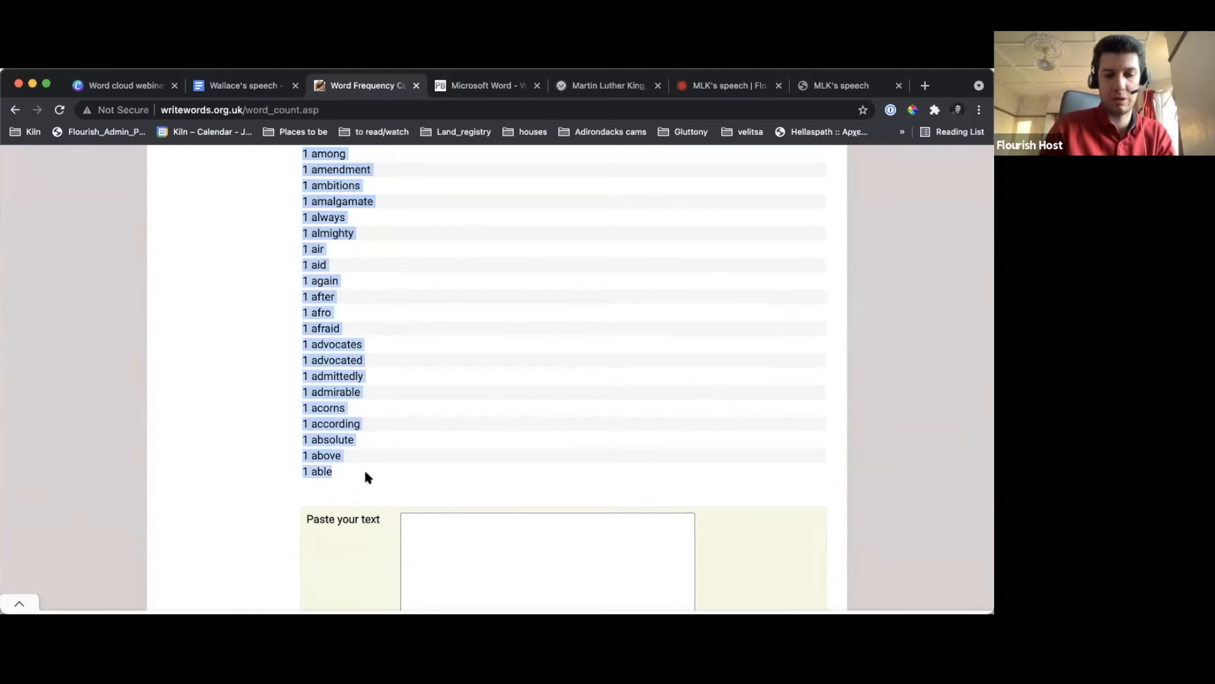
{"action": "scroll", "coordinate": [365, 473], "scroll_direction": "up", "scroll_amount": 20}
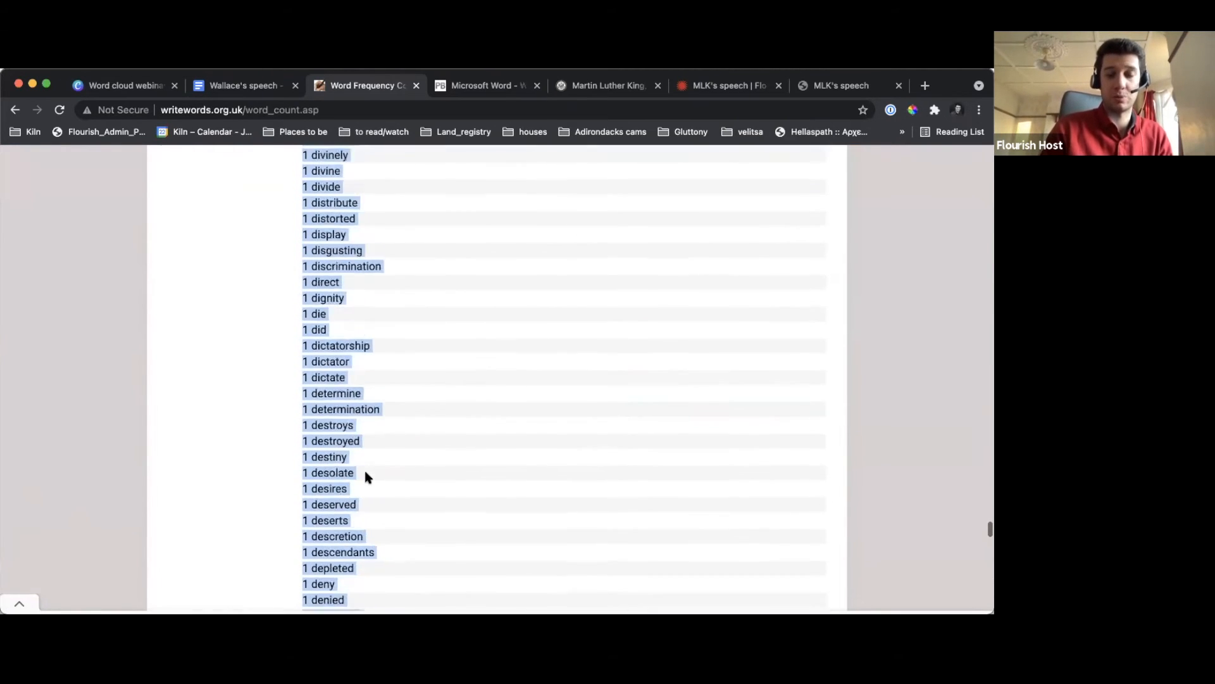
{"action": "scroll", "coordinate": [329, 327], "scroll_direction": "up", "scroll_amount": 20}
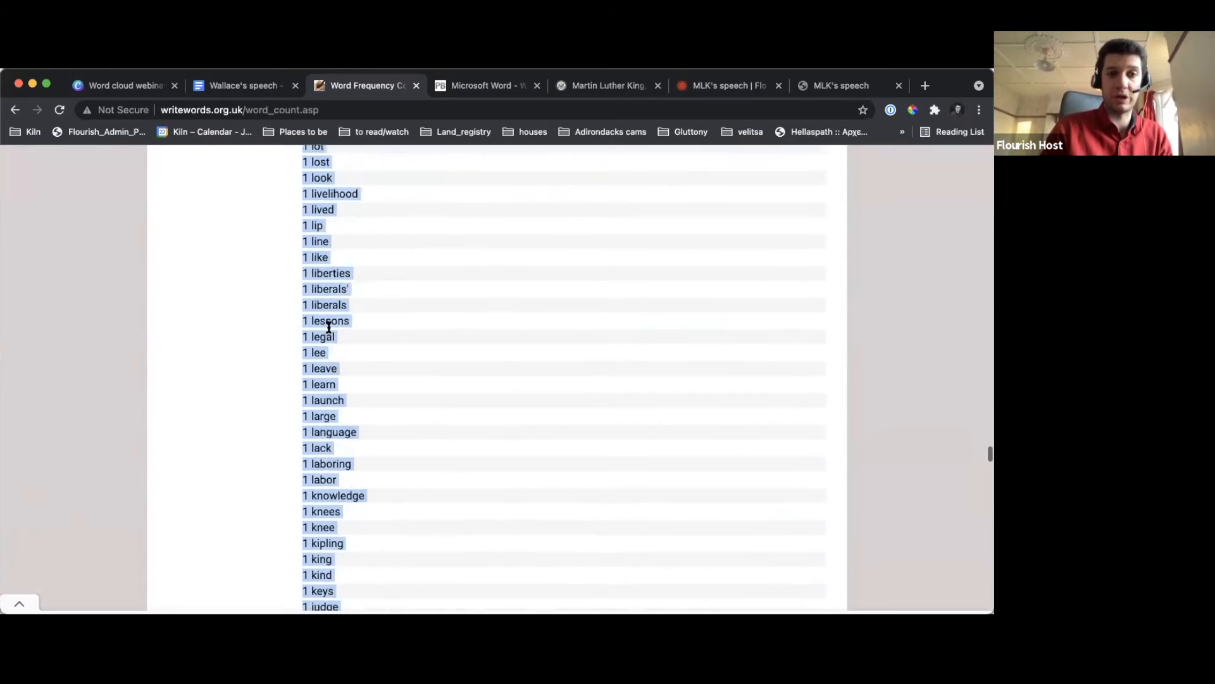
{"action": "scroll", "coordinate": [329, 328], "scroll_direction": "up", "scroll_amount": 20}
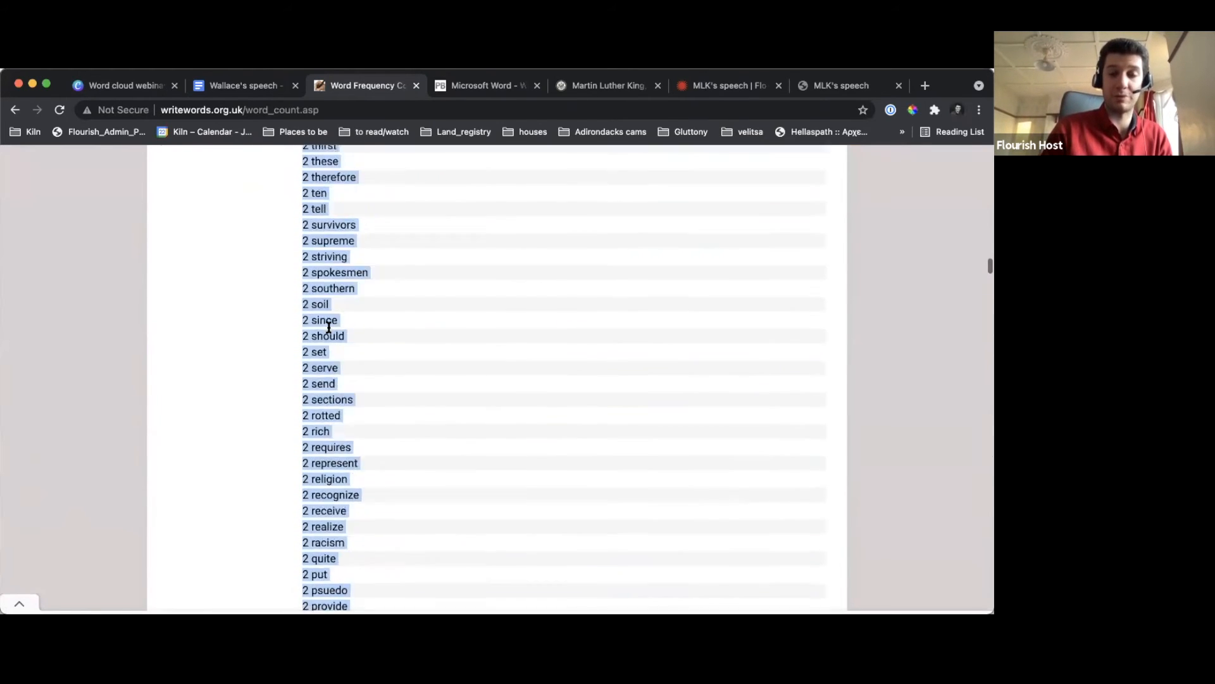
{"action": "scroll", "coordinate": [329, 328], "scroll_direction": "up", "scroll_amount": 20}
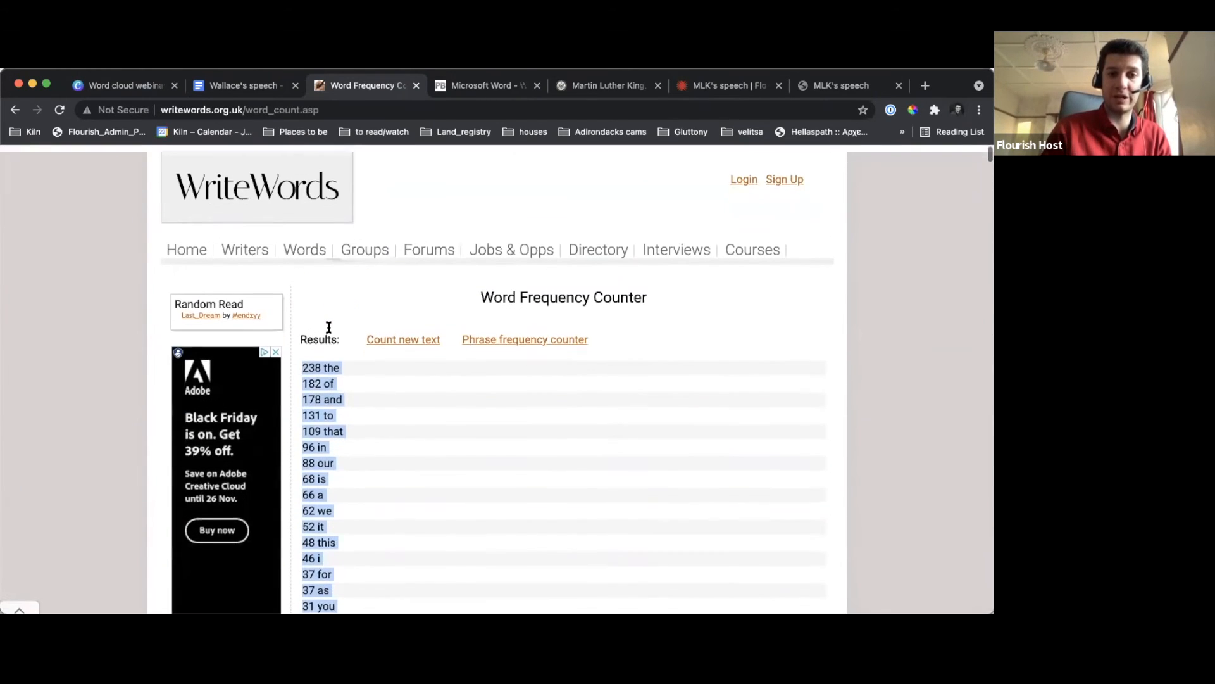
{"action": "left_click", "coordinate": [319, 393]}
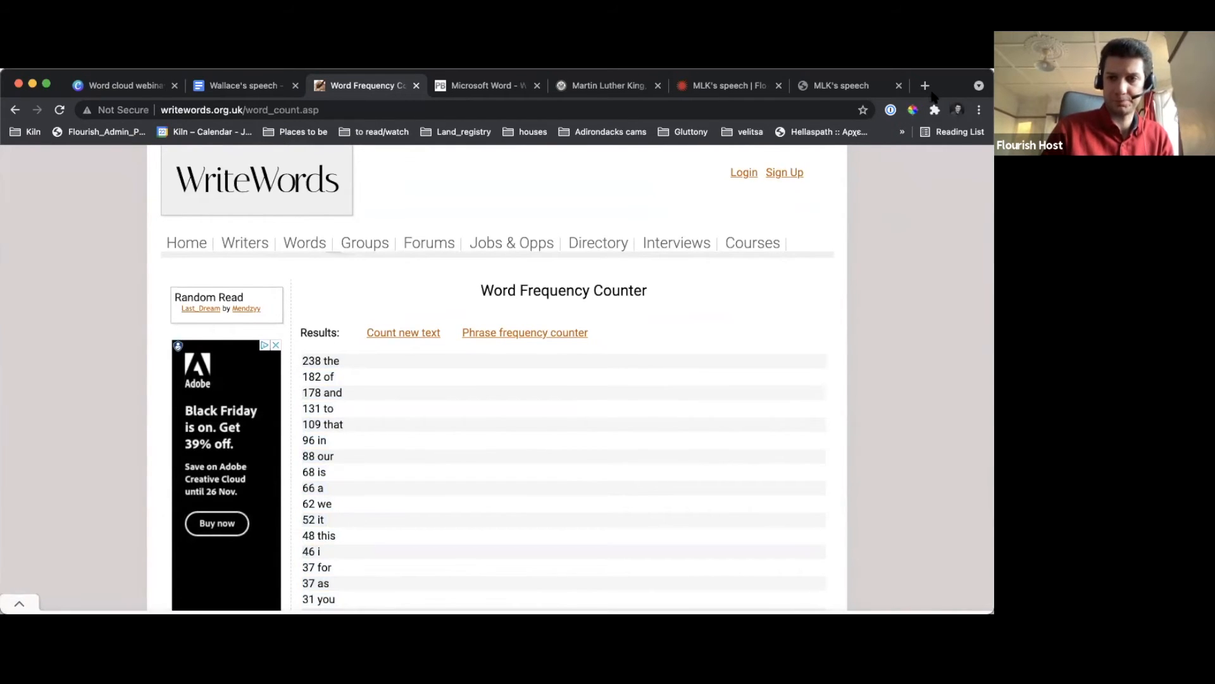
Search for "google sheets" in a new browser tab, go to Google Sheets and create a blank spreadsheet
{"action": "left_click", "coordinate": [926, 86]}
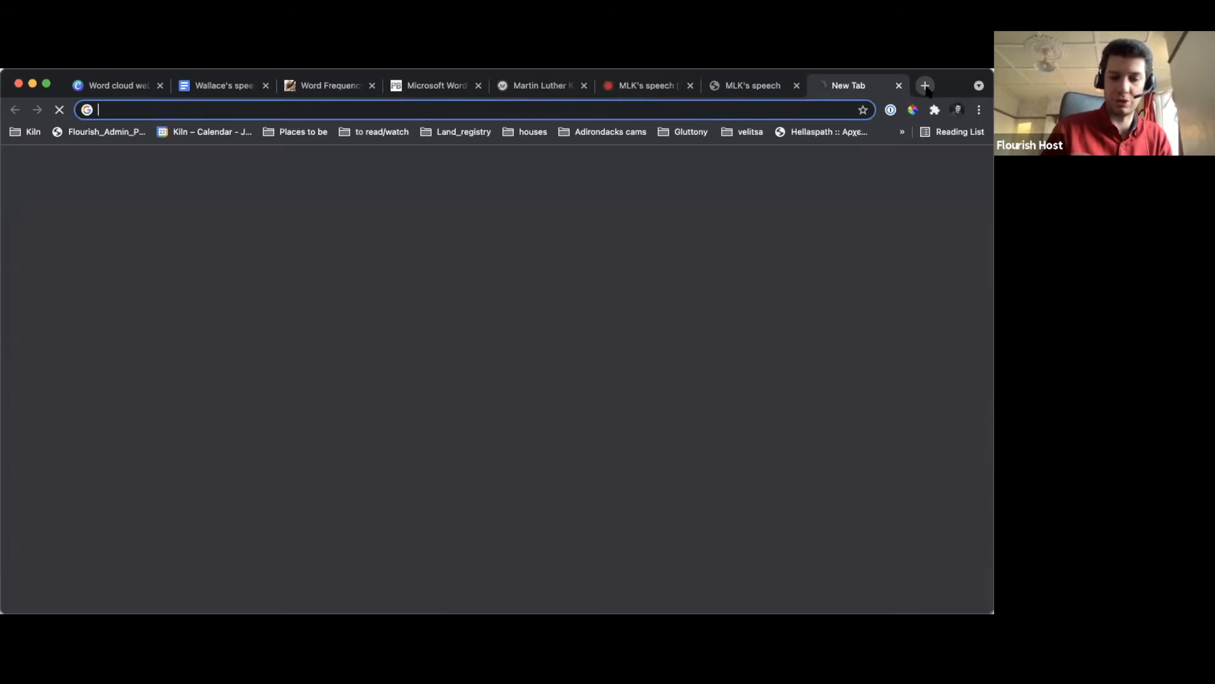
{"action": "type", "text": "goog"}
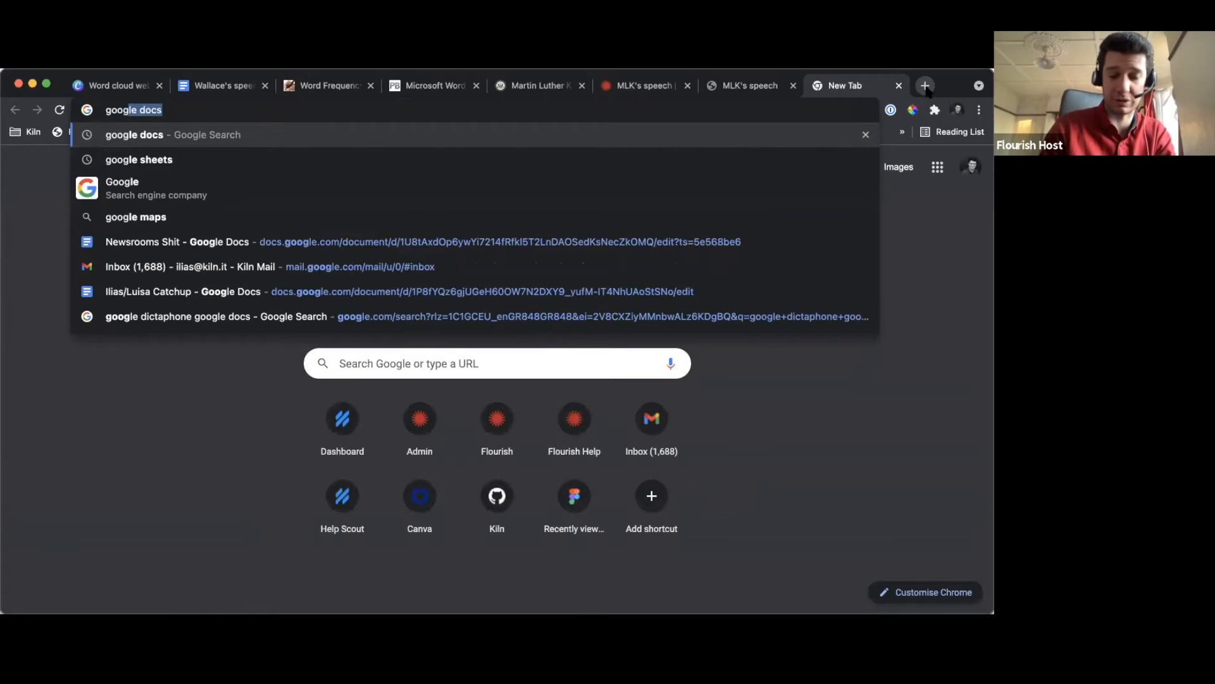
{"action": "type", "text": "le sh"}
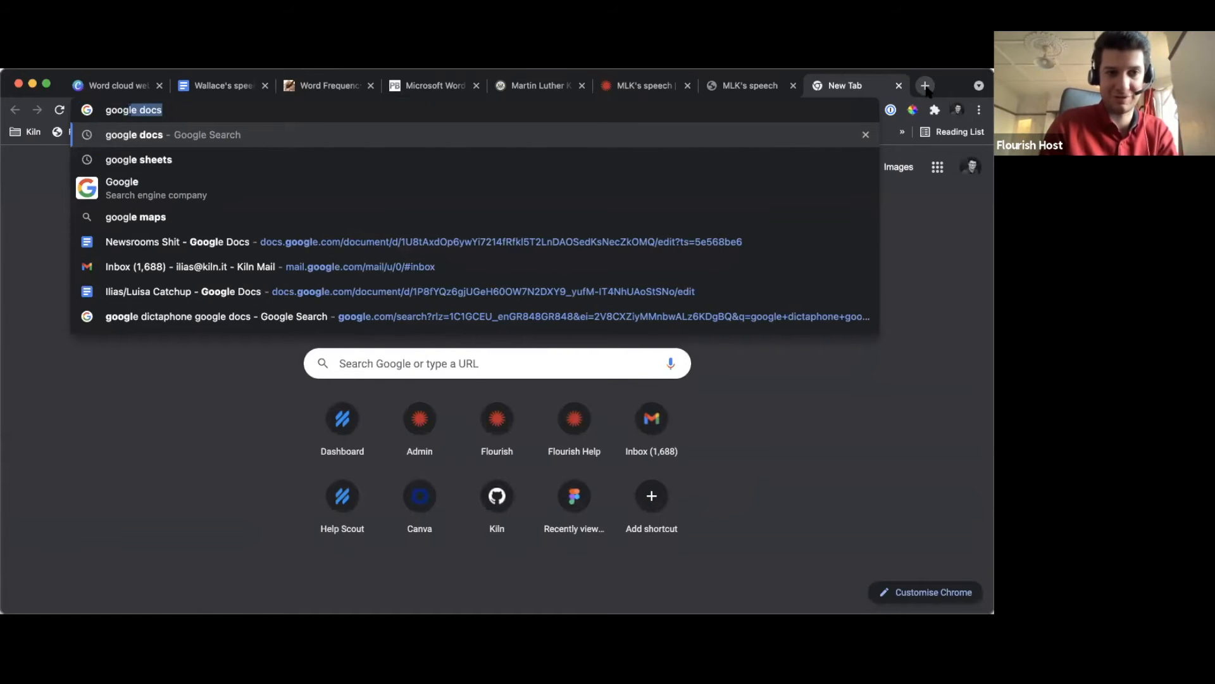
{"action": "type", "text": "eets"}
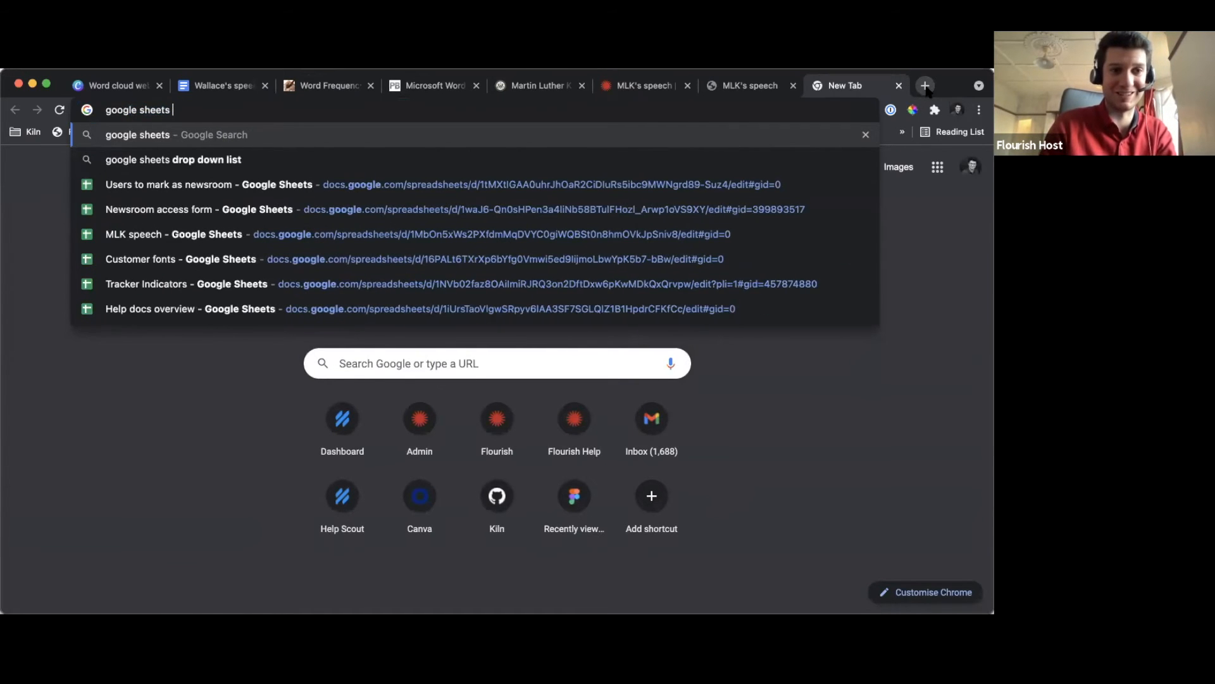
{"action": "key", "text": "Return"}
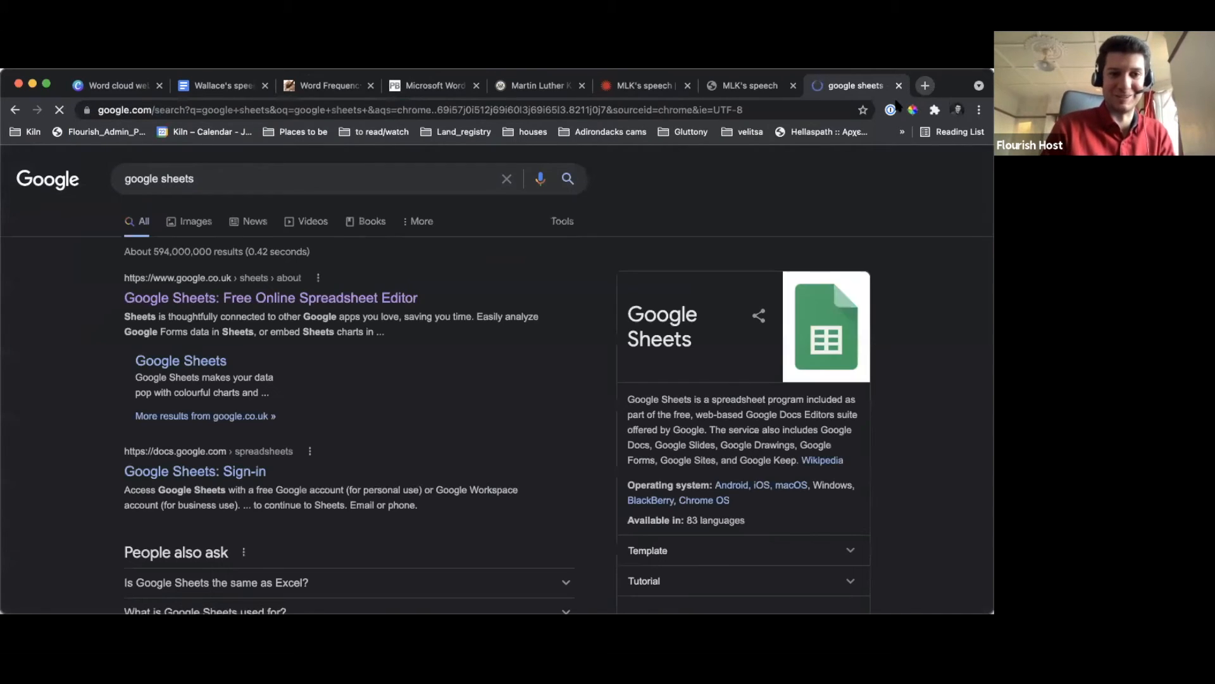
{"action": "left_click", "coordinate": [295, 298]}
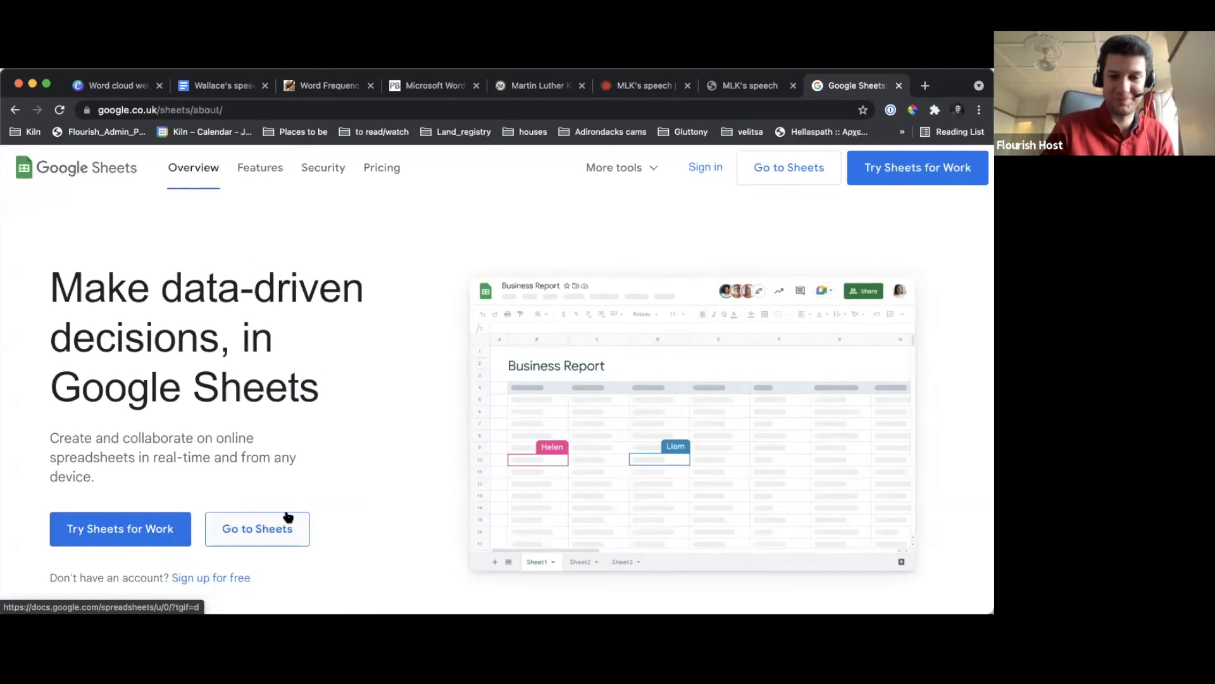
{"action": "left_click", "coordinate": [238, 538]}
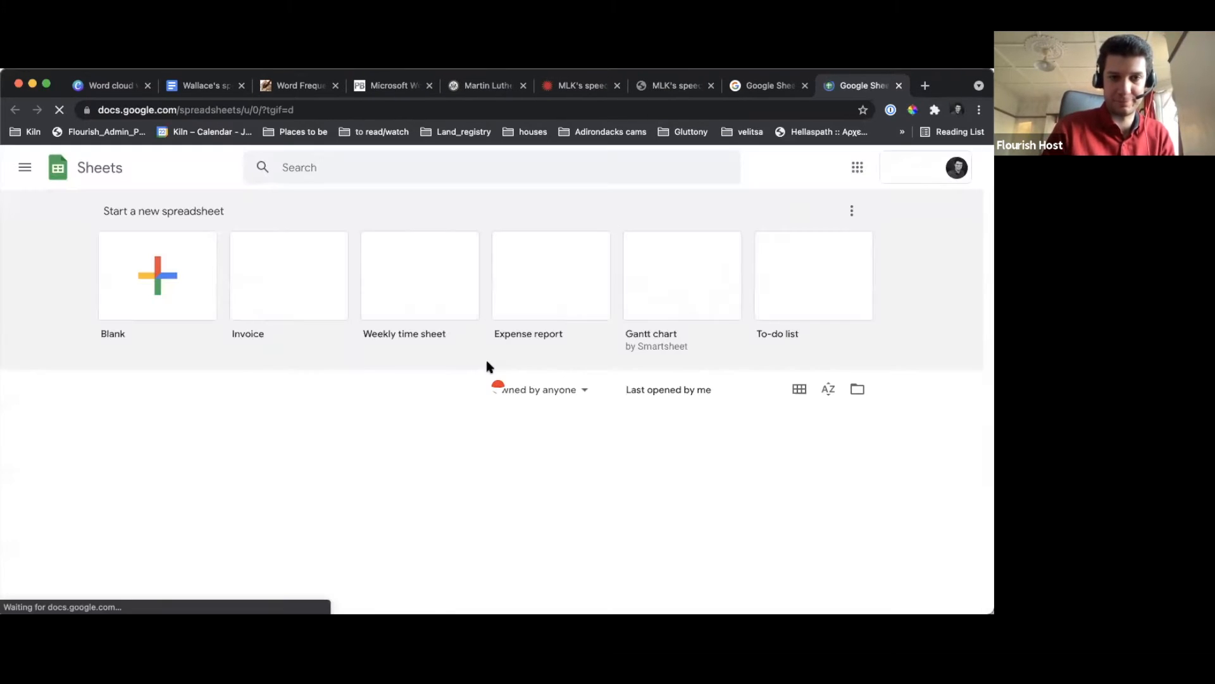
{"action": "left_click", "coordinate": [160, 294]}
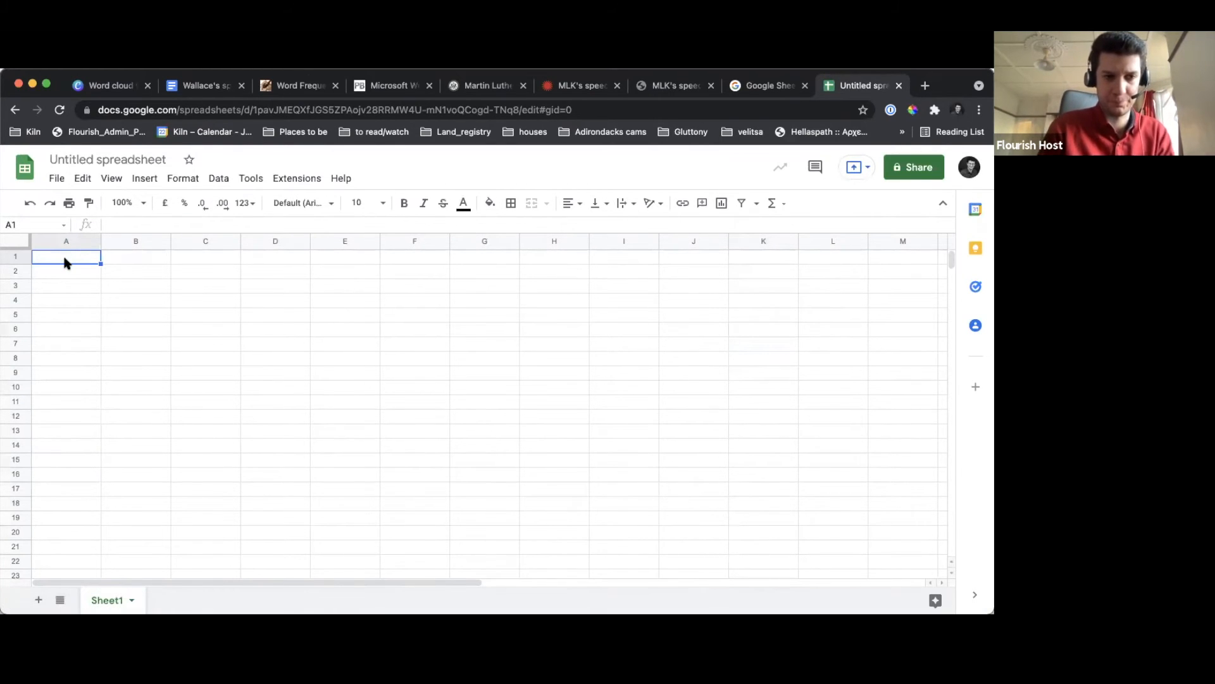
Paste the copied word-frequency list into column A starting at cell A1, and check its first entries
{"action": "key", "text": "super+v"}
{"action": "left_click", "coordinate": [123, 299]}
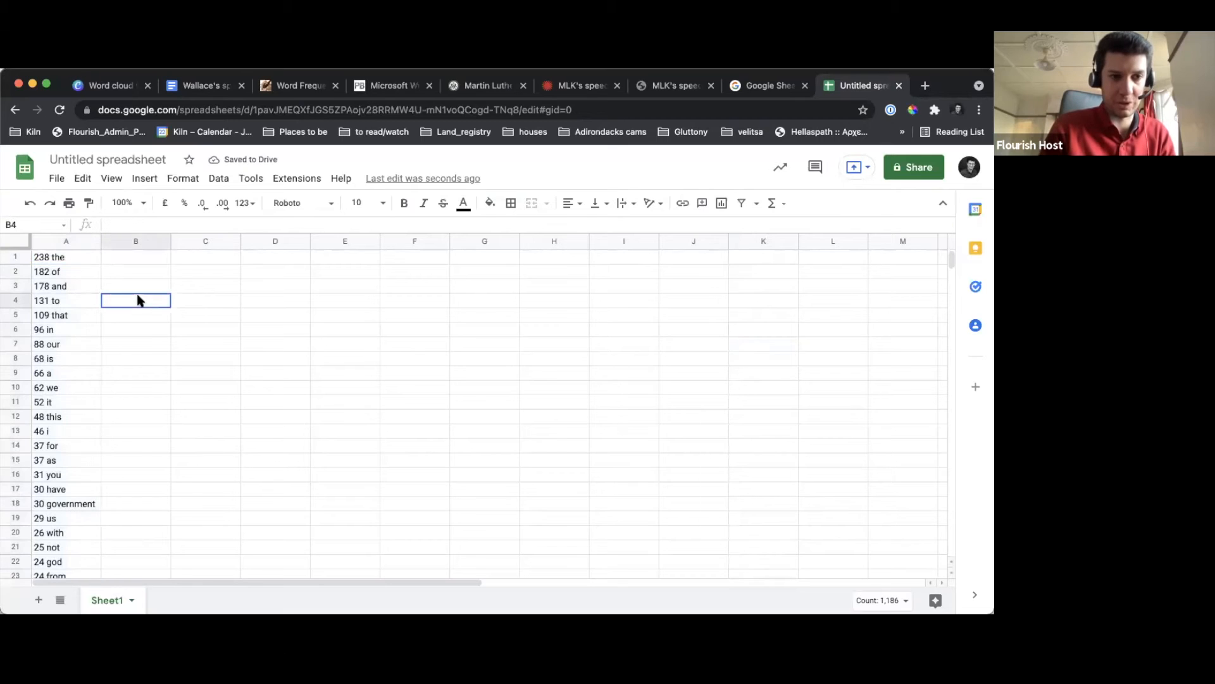
{"action": "left_click", "coordinate": [69, 258]}
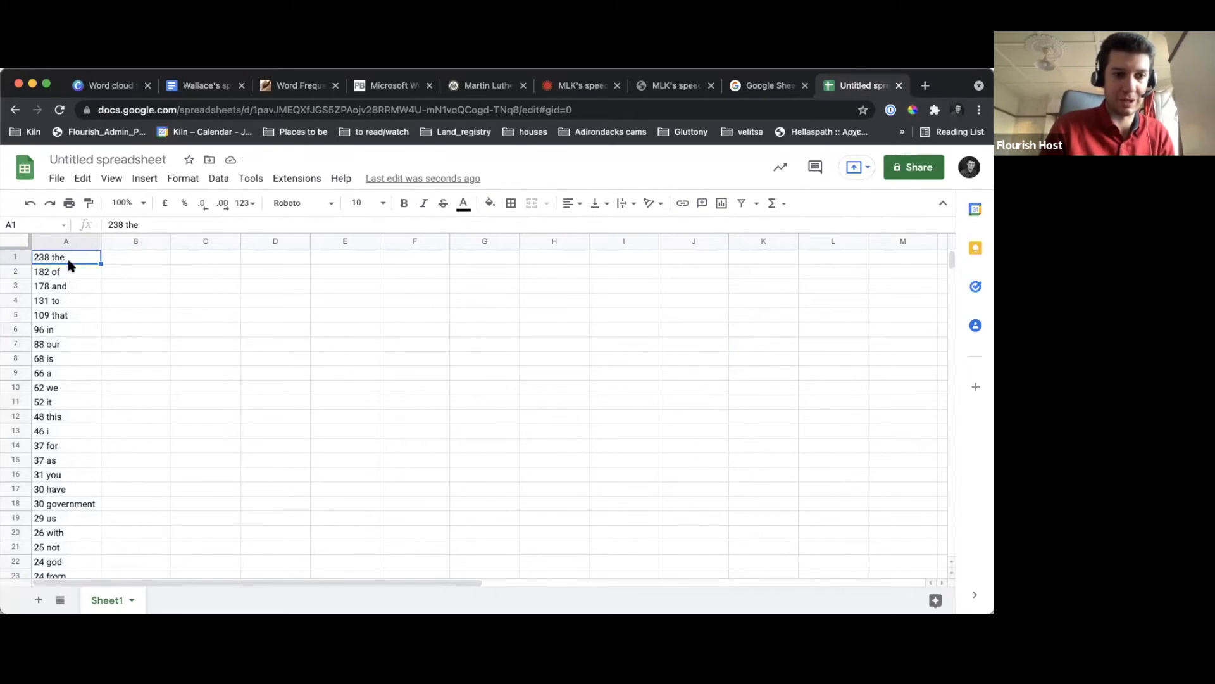
{"action": "left_click_drag", "start_coordinate": [68, 273], "coordinate": [60, 326]}
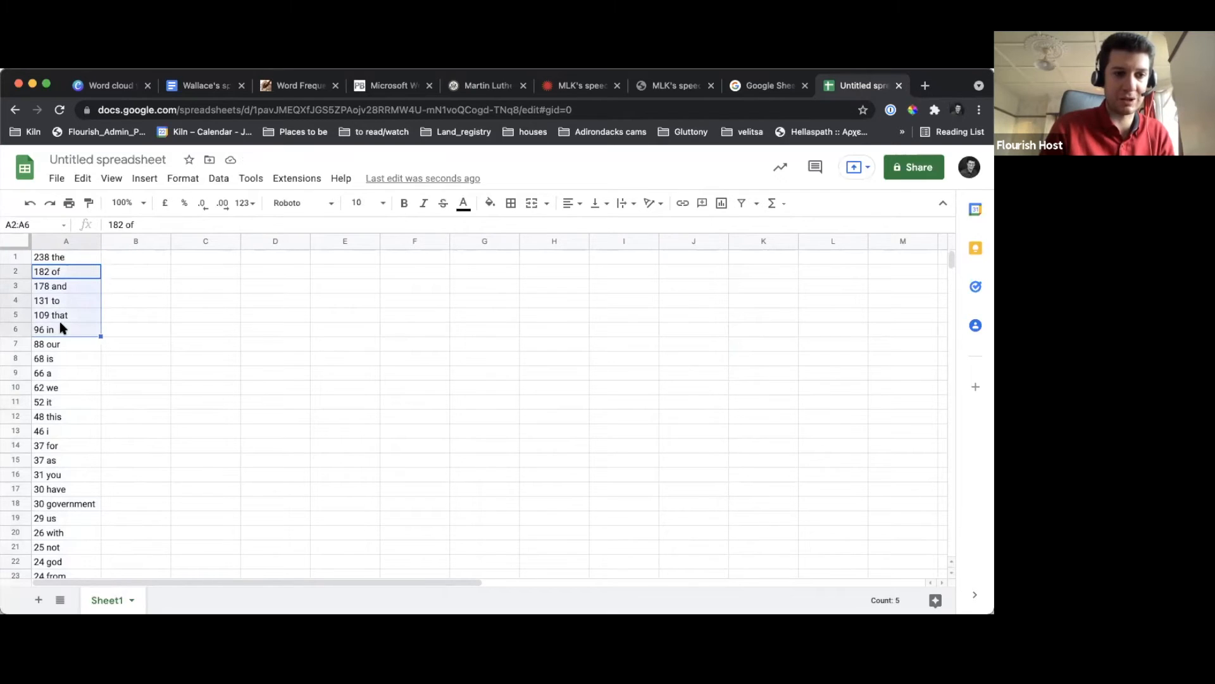
{"action": "left_click", "coordinate": [110, 307]}
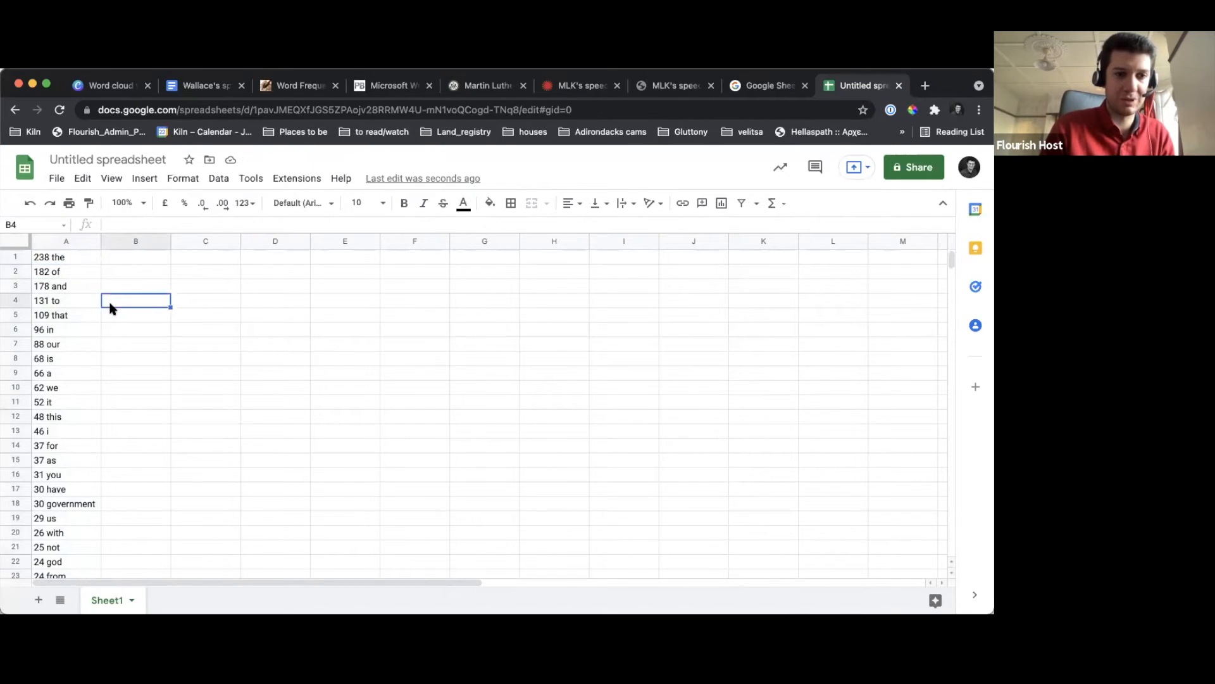
Split column A's text into separate count and word columns using Space as the separator
{"action": "left_click", "coordinate": [74, 239]}
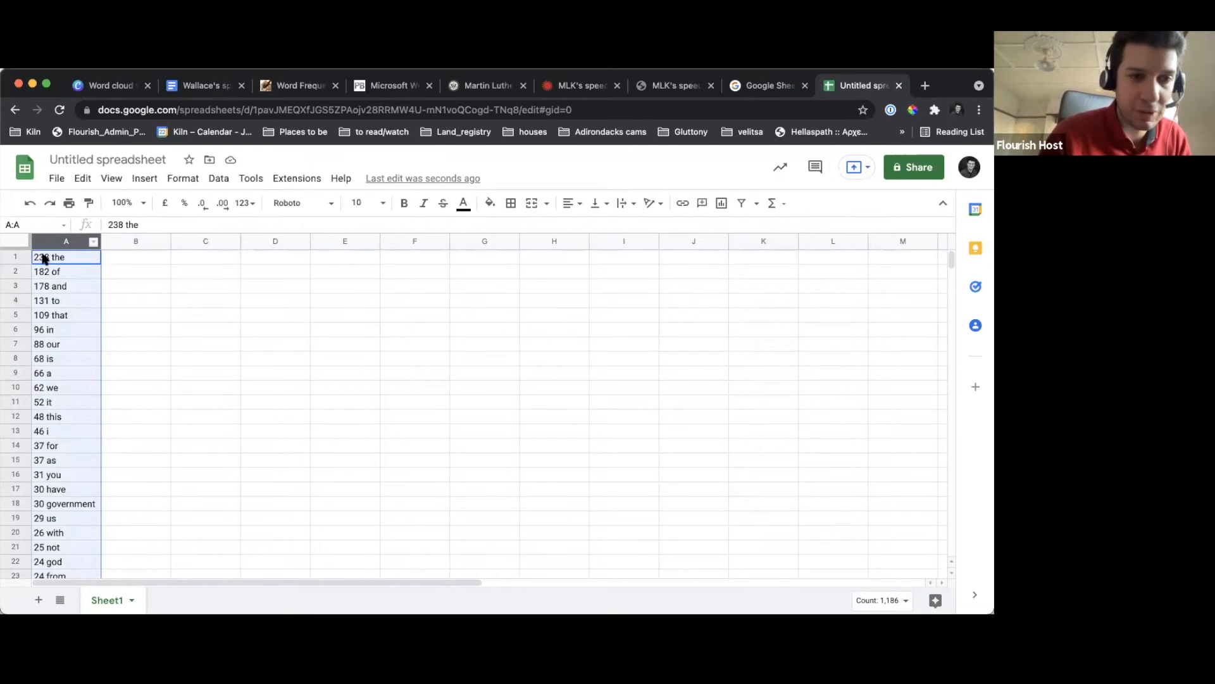
{"action": "left_click", "coordinate": [220, 179]}
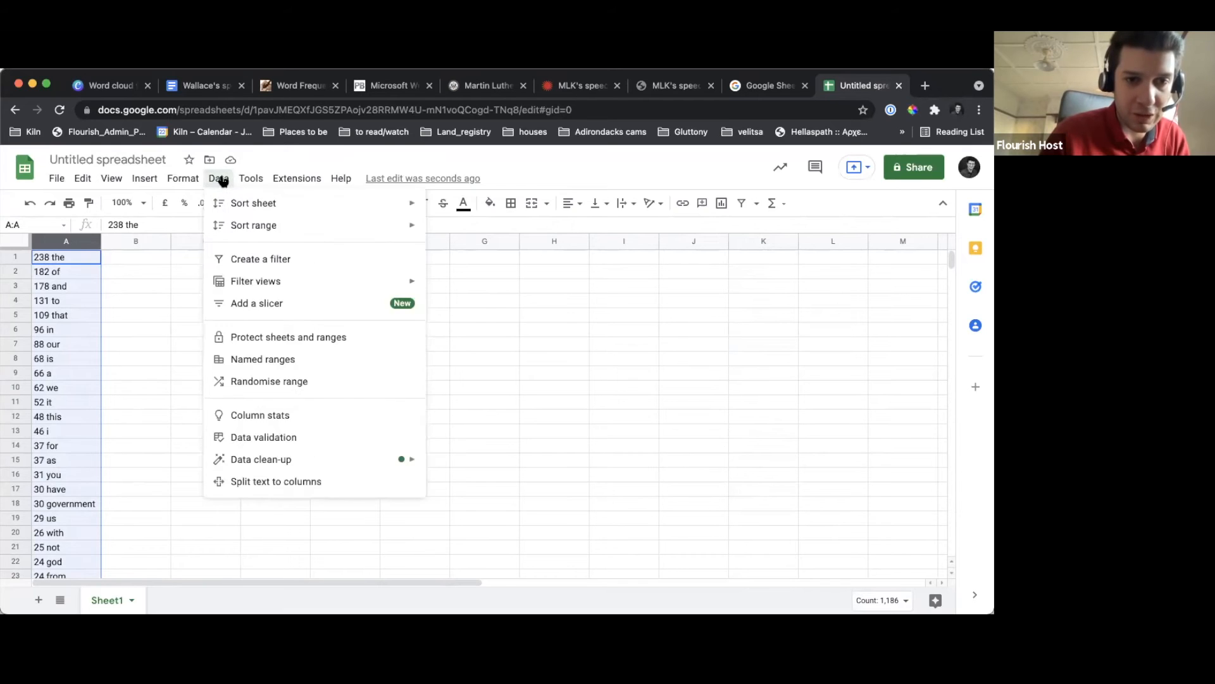
{"action": "left_click", "coordinate": [301, 483]}
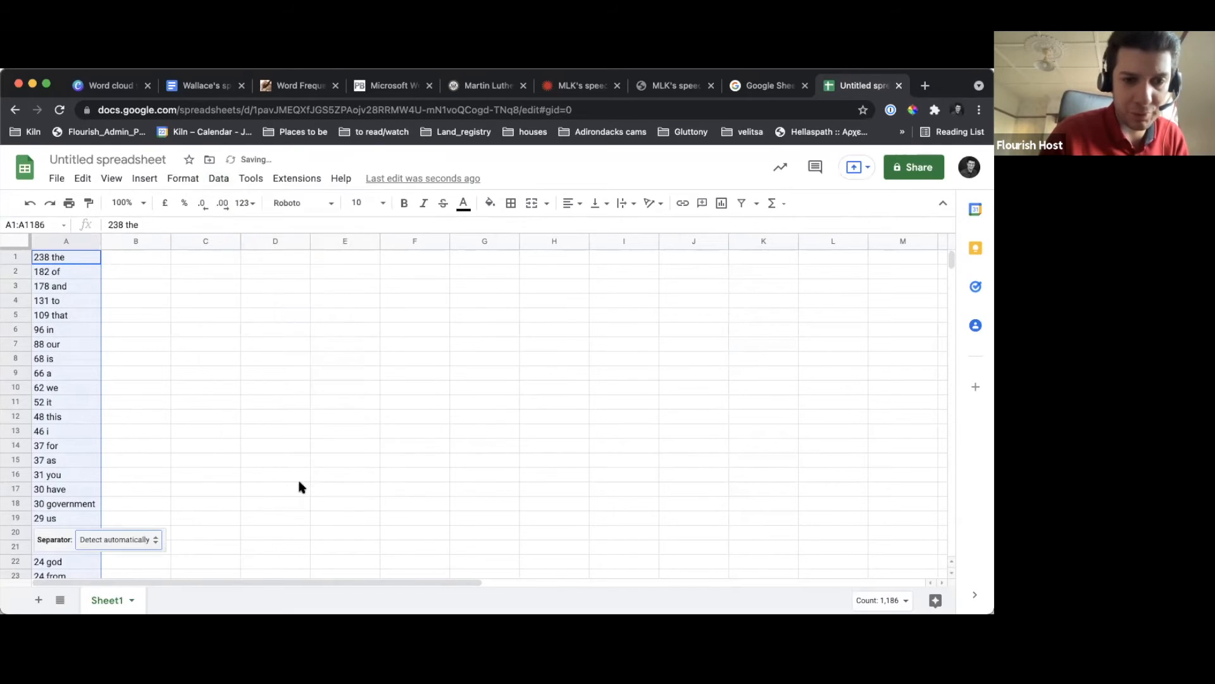
{"action": "left_click", "coordinate": [145, 540]}
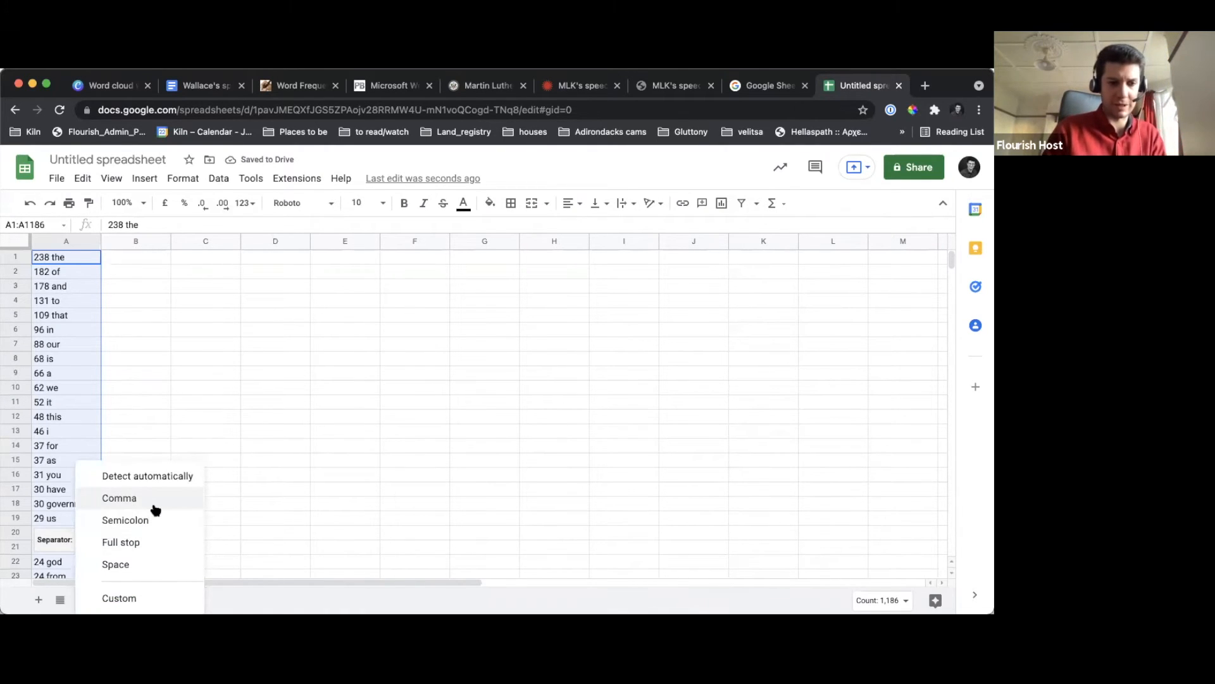
{"action": "left_click", "coordinate": [139, 564]}
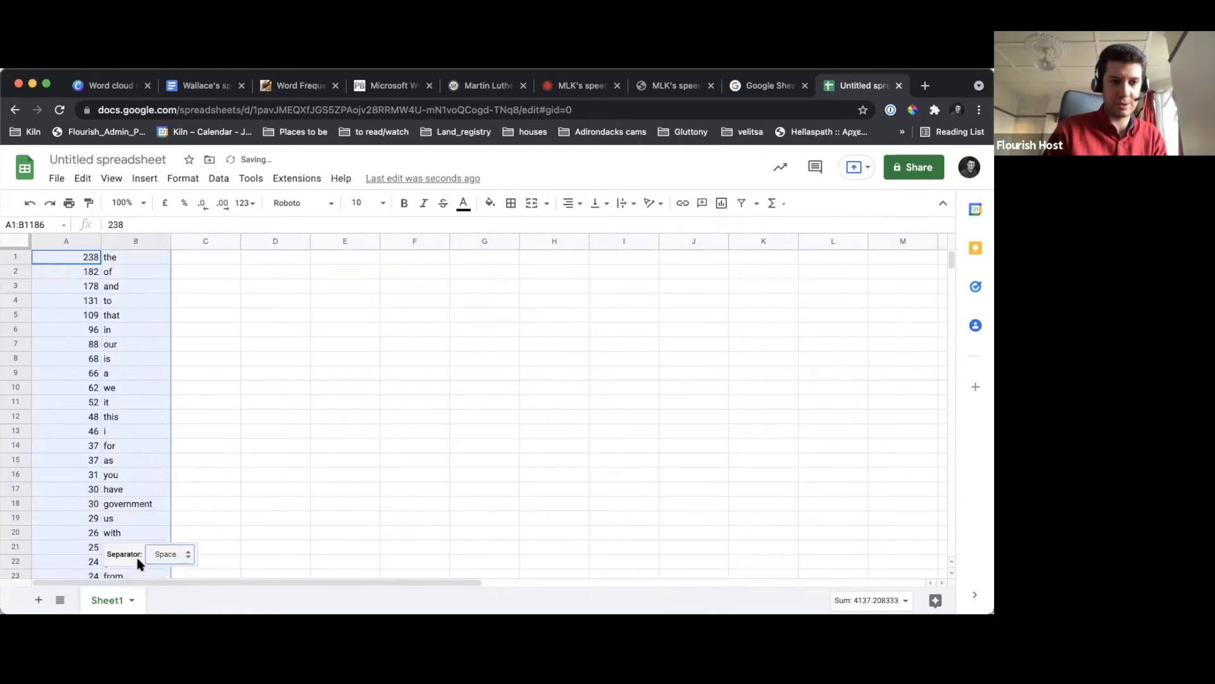
{"action": "left_click", "coordinate": [146, 464]}
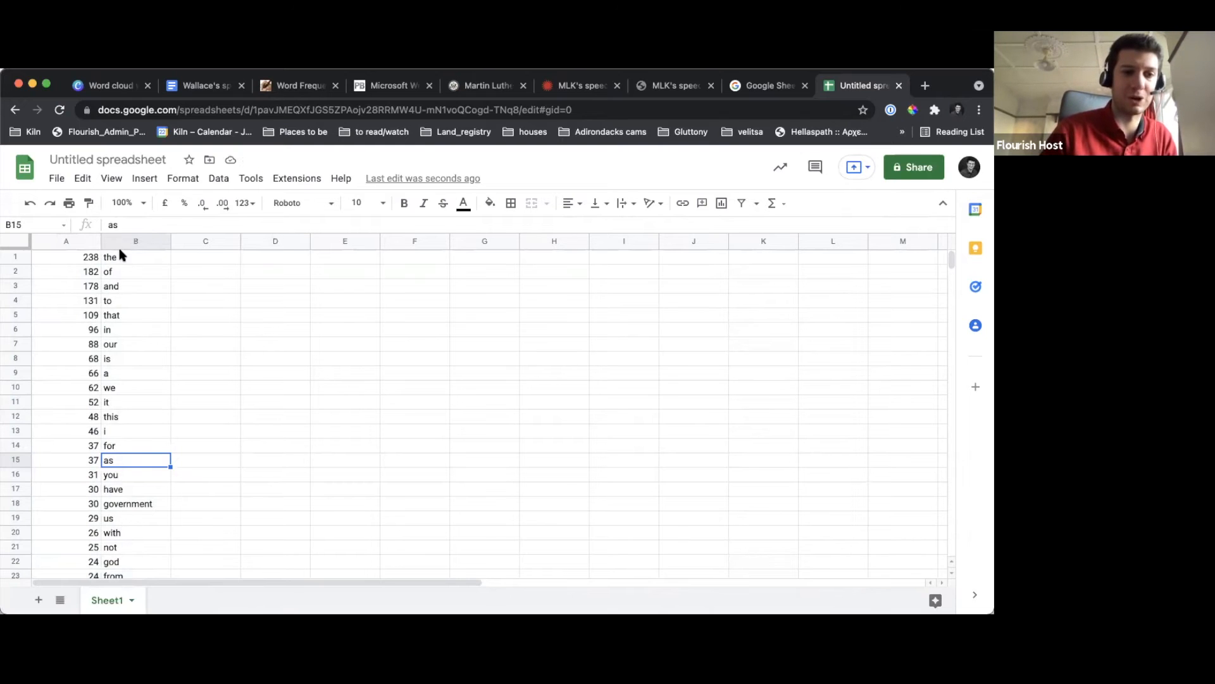
Insert a blank row above row 1 and enter the header "frequency" in cell A1
{"action": "right_click", "coordinate": [8, 259]}
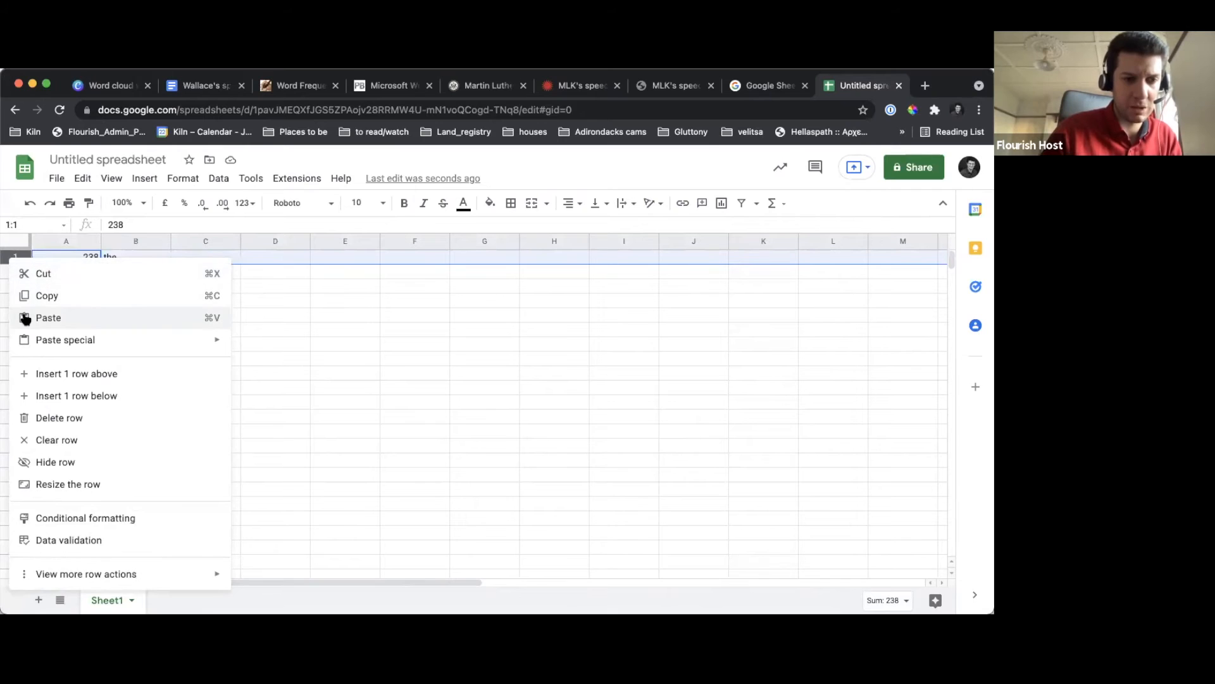
{"action": "left_click", "coordinate": [44, 374]}
{"action": "left_click", "coordinate": [75, 260]}
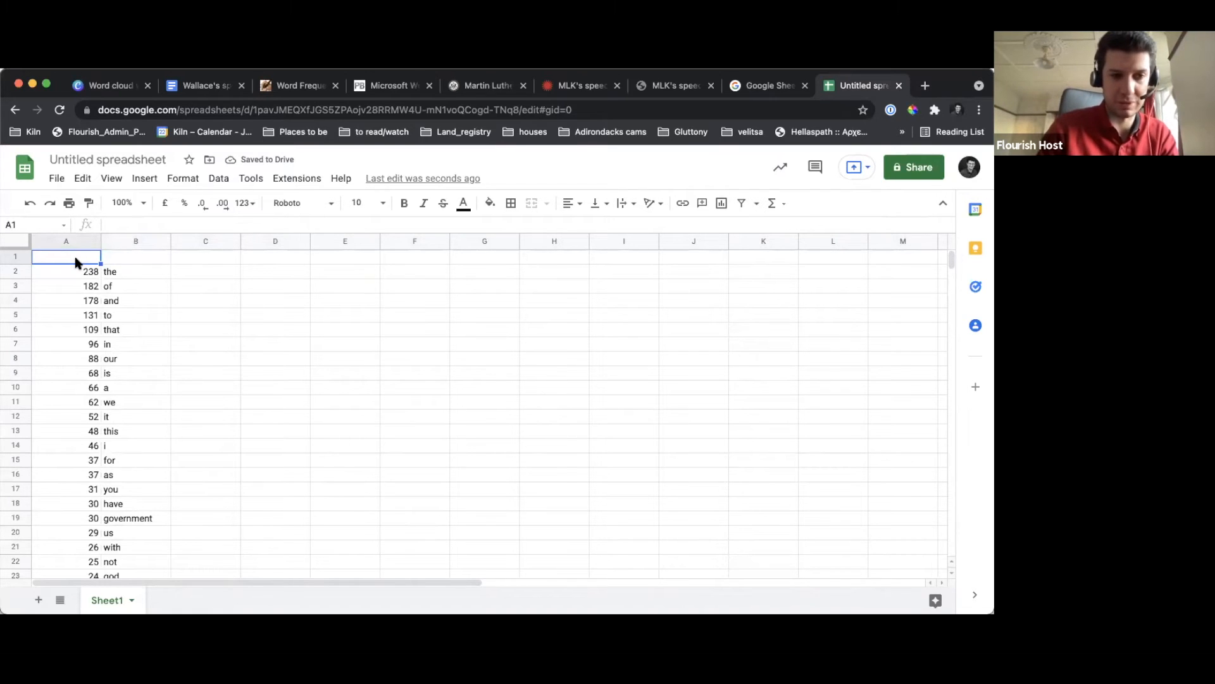
{"action": "type", "text": "fe"}
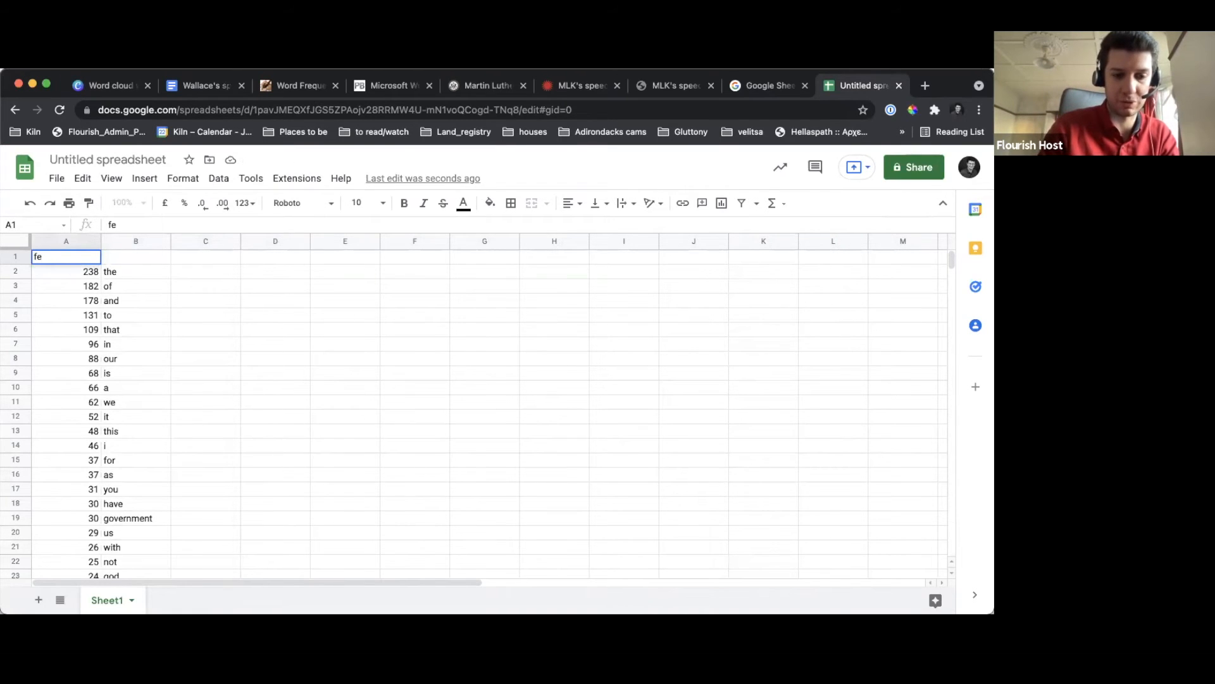
{"action": "key", "text": "BackSpace"}
{"action": "type", "text": "requecy"}
{"action": "key", "text": "Left"}
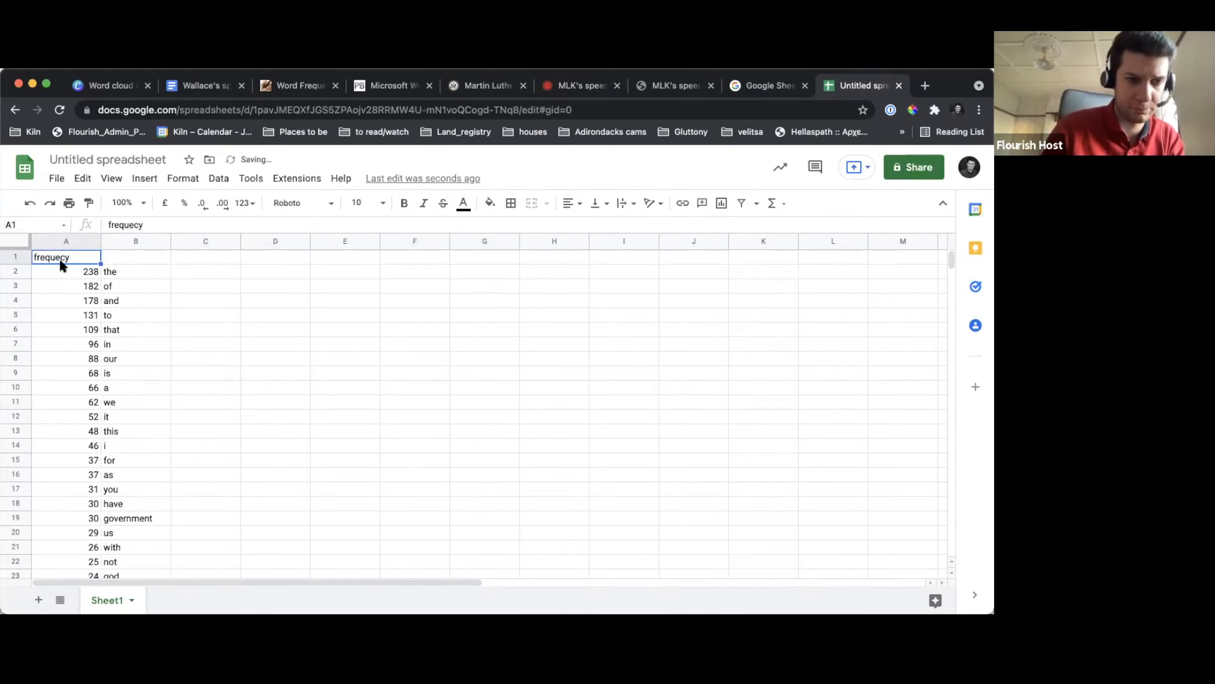
{"action": "double_click", "coordinate": [65, 256]}
{"action": "type", "text": "n"}
Enter the header "words" in cell B1 above the word list
{"action": "left_click", "coordinate": [128, 259]}
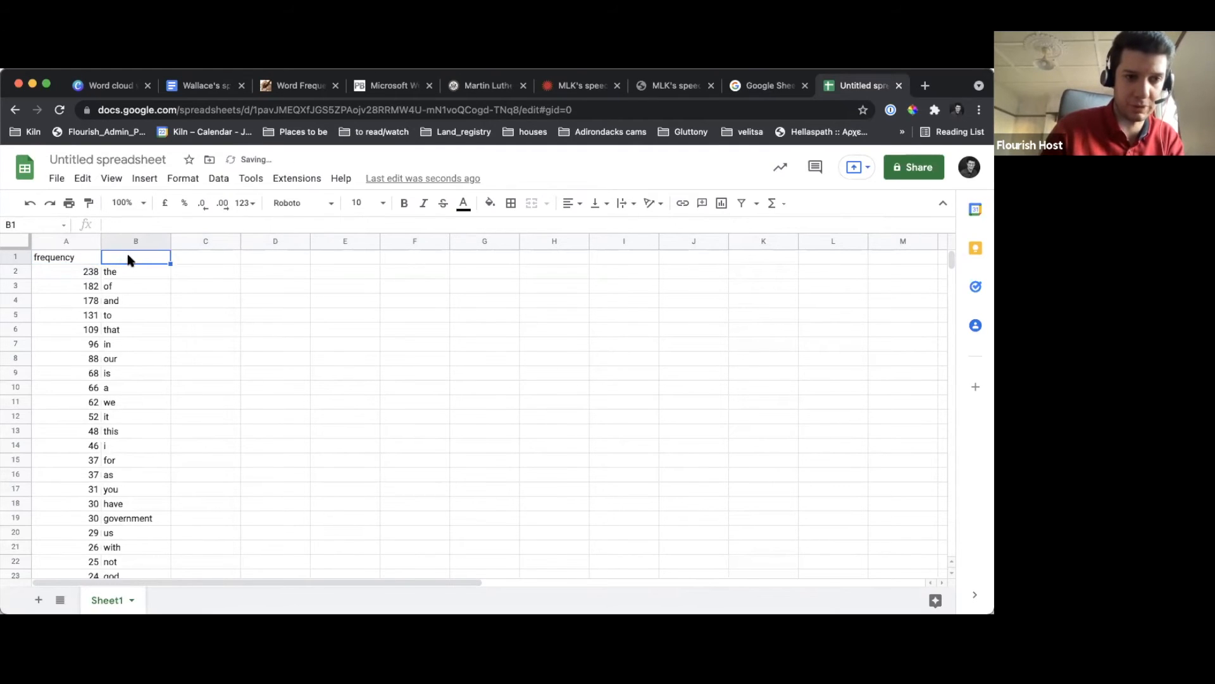
{"action": "type", "text": "words"}
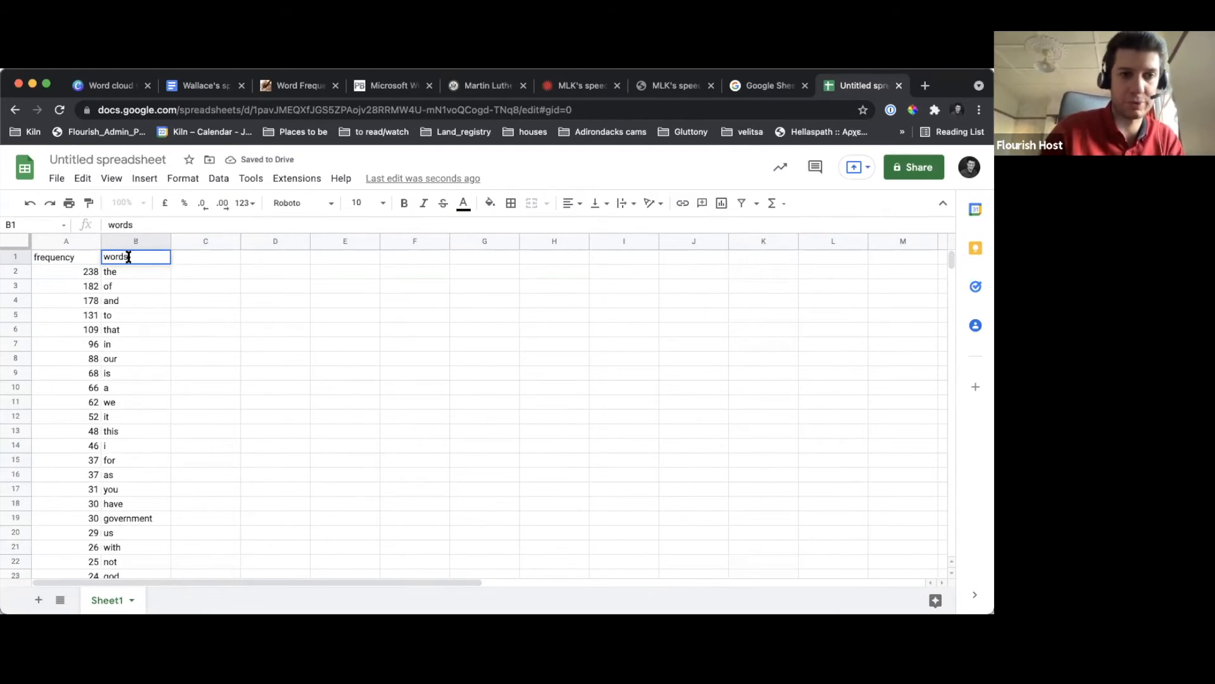
{"action": "left_click", "coordinate": [108, 300]}
Rename the untitled spreadsheet as "Wallace speech"
{"action": "left_click", "coordinate": [114, 159]}
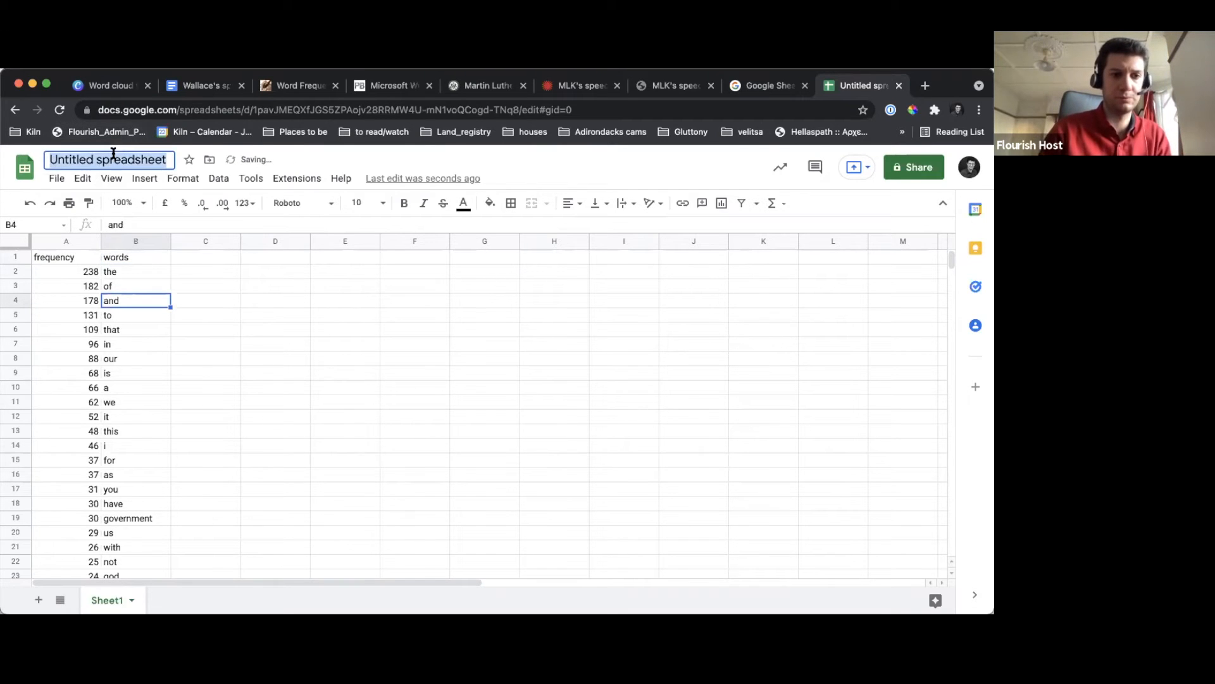
{"action": "type", "text": "Wallace speech"}
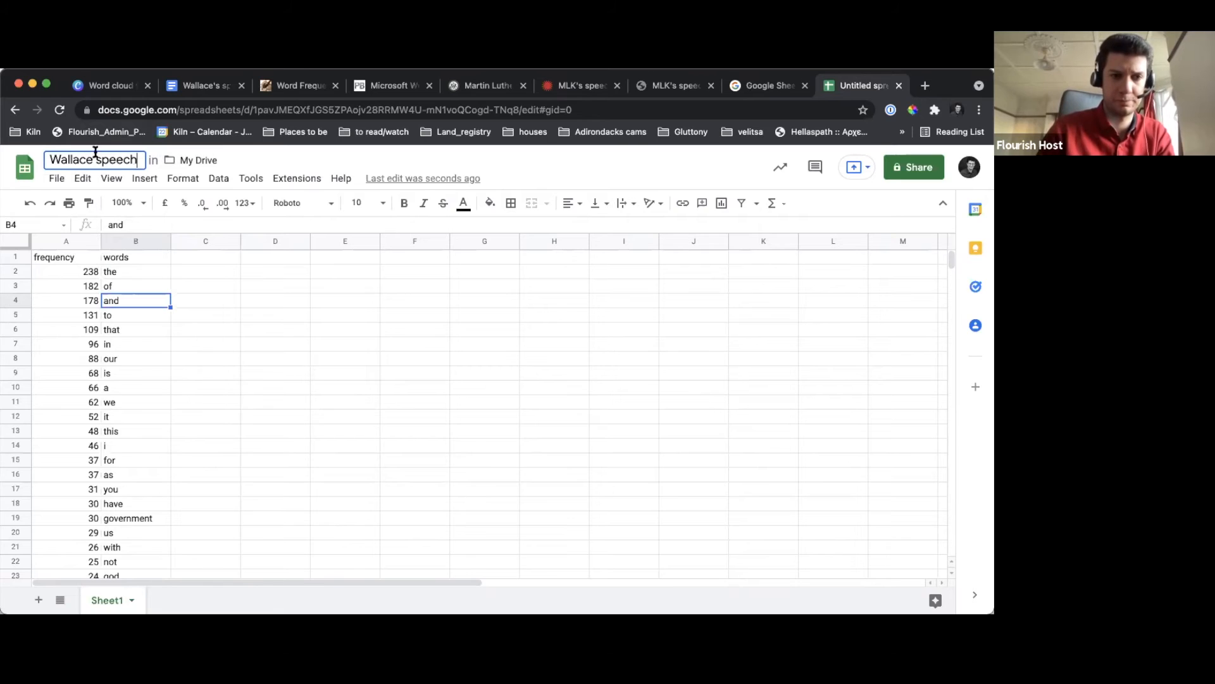
Download the Wallace speech sheet as a comma-separated values (.csv) file
{"action": "left_click", "coordinate": [56, 178]}
{"action": "mouse_move", "coordinate": [119, 300]}
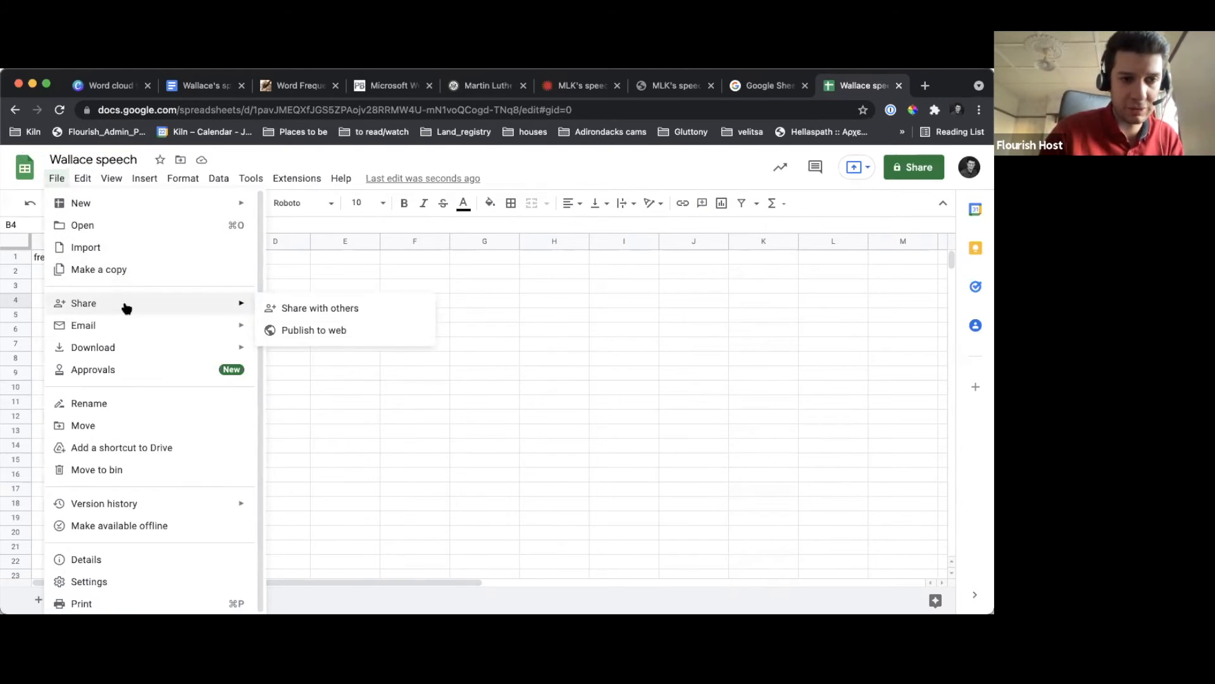
{"action": "mouse_move", "coordinate": [169, 349]}
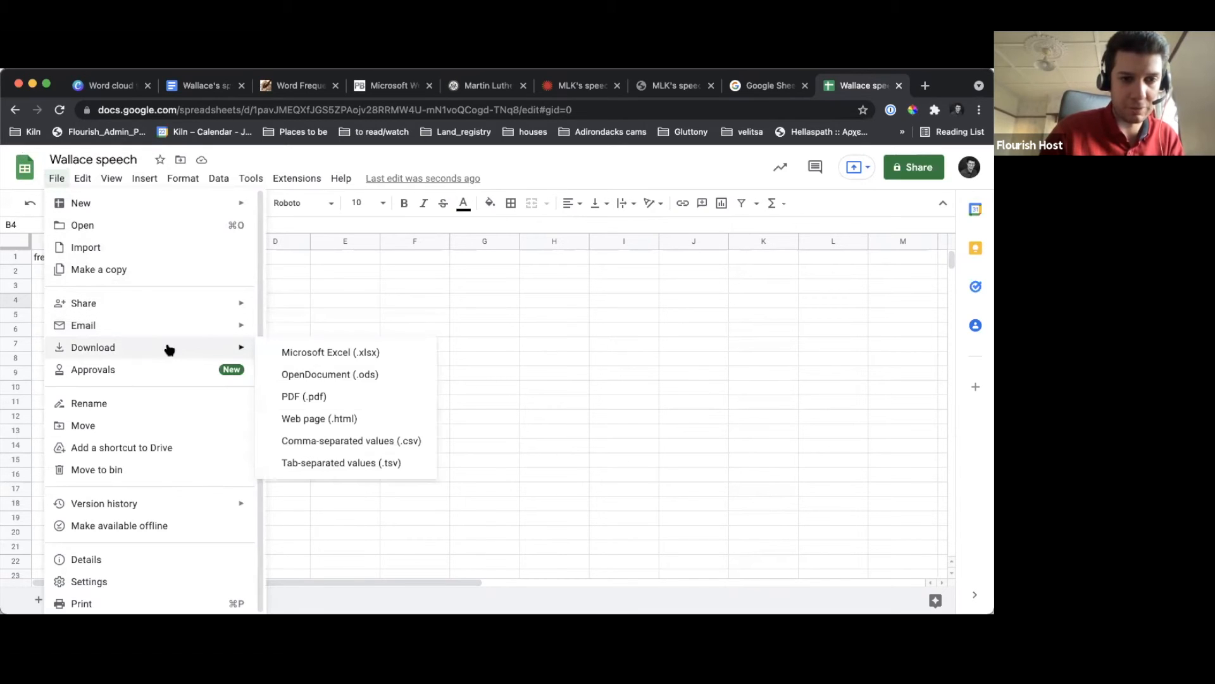
{"action": "left_click", "coordinate": [335, 443]}
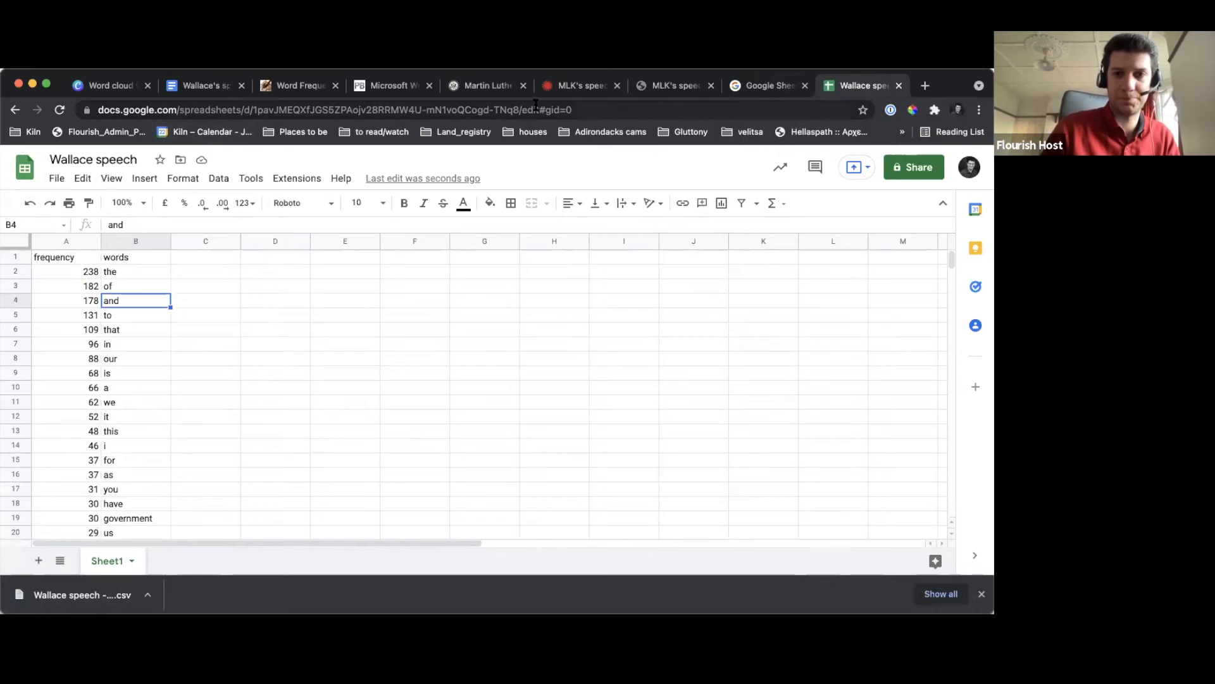
Go to the Flourish projects page at app.flourish.studio in a new browser tab
{"action": "left_click", "coordinate": [925, 85]}
{"action": "type", "text": "app"}
{"action": "key", "text": "Return"}
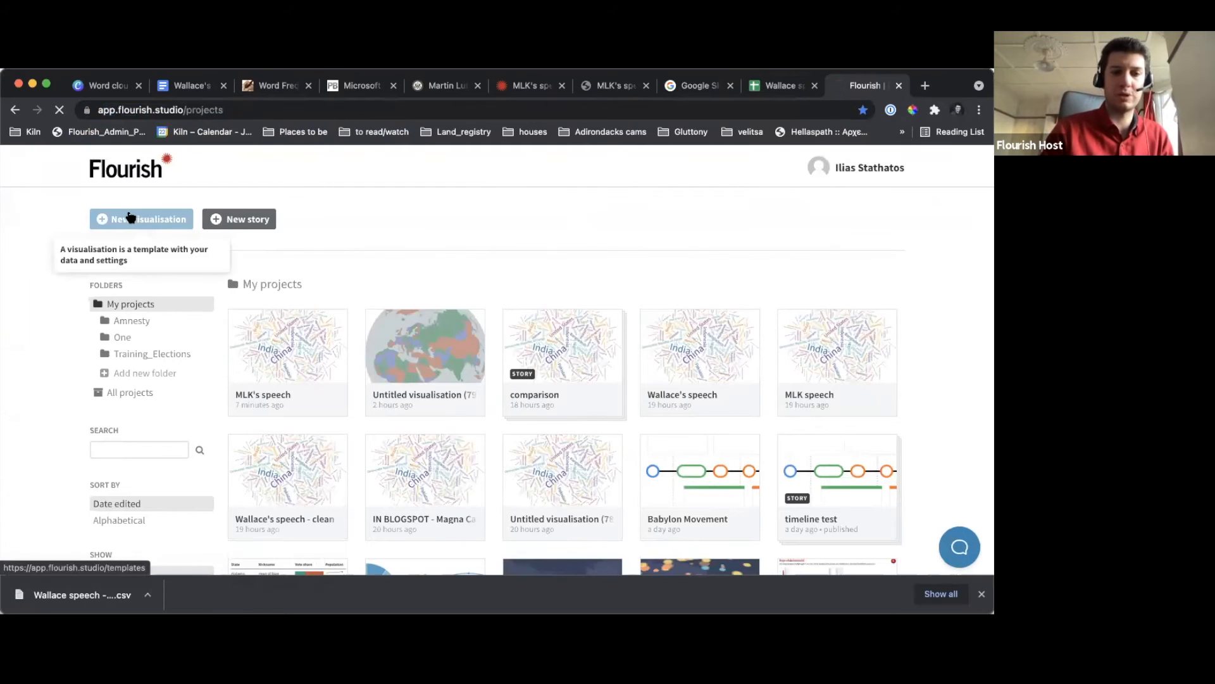
Create a new visualisation from the Word cloud template's Simple word cloud starting point
{"action": "left_click", "coordinate": [130, 219]}
{"action": "scroll", "coordinate": [194, 354], "scroll_direction": "down", "scroll_amount": 20}
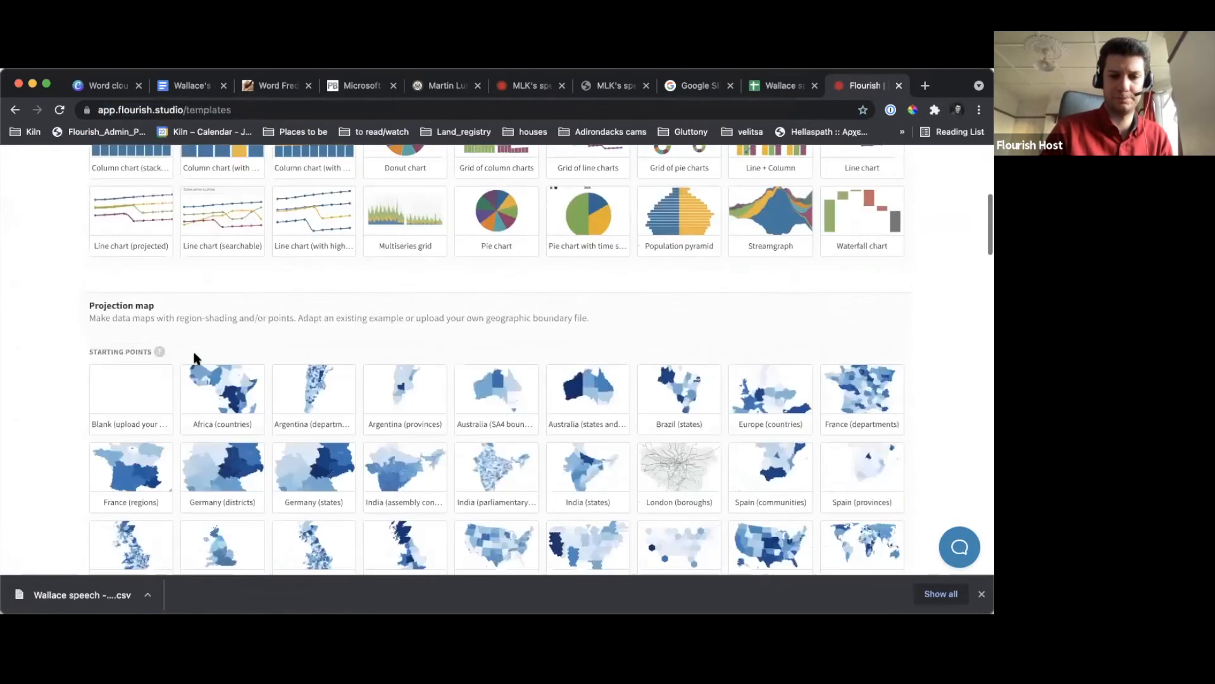
{"action": "scroll", "coordinate": [193, 355], "scroll_direction": "down", "scroll_amount": 15}
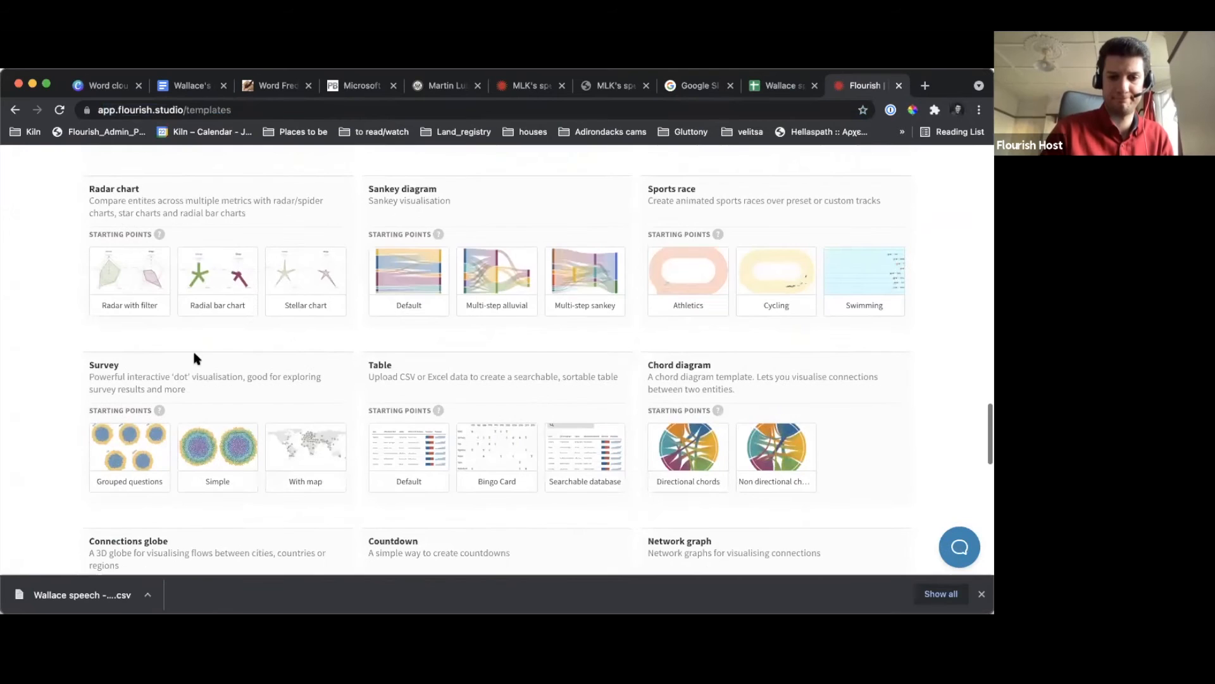
{"action": "scroll", "coordinate": [193, 358], "scroll_direction": "down", "scroll_amount": 5}
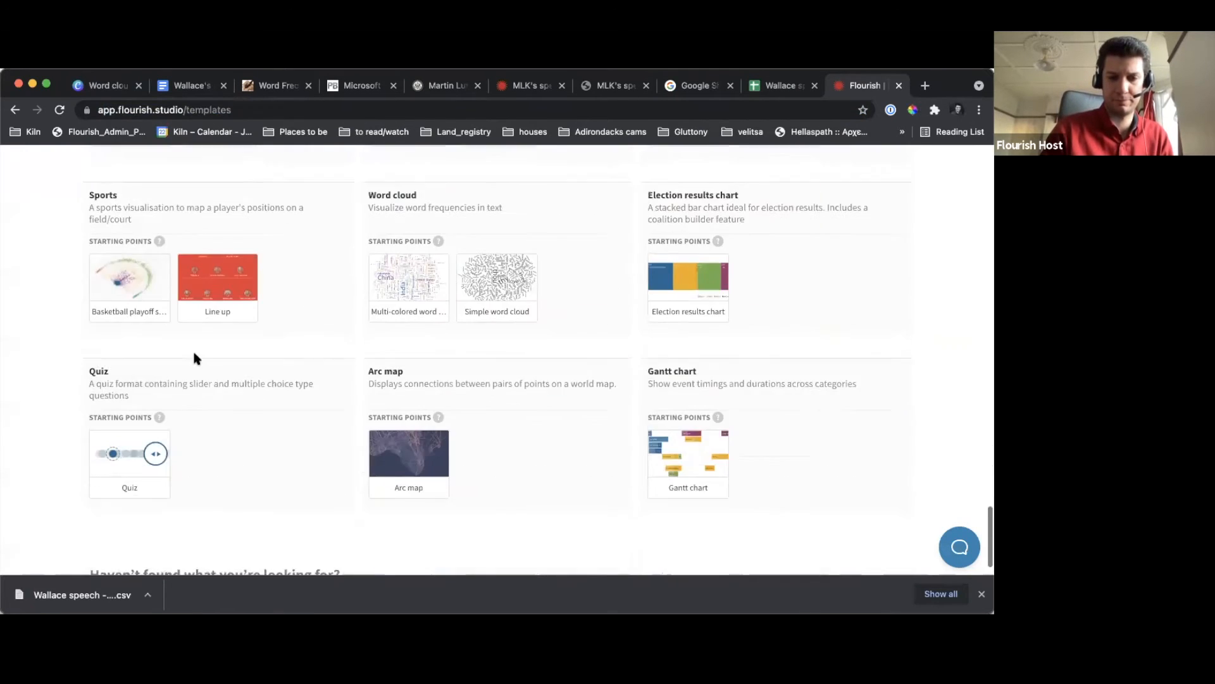
{"action": "scroll", "coordinate": [194, 358], "scroll_direction": "up", "scroll_amount": 3}
{"action": "left_click", "coordinate": [507, 461]}
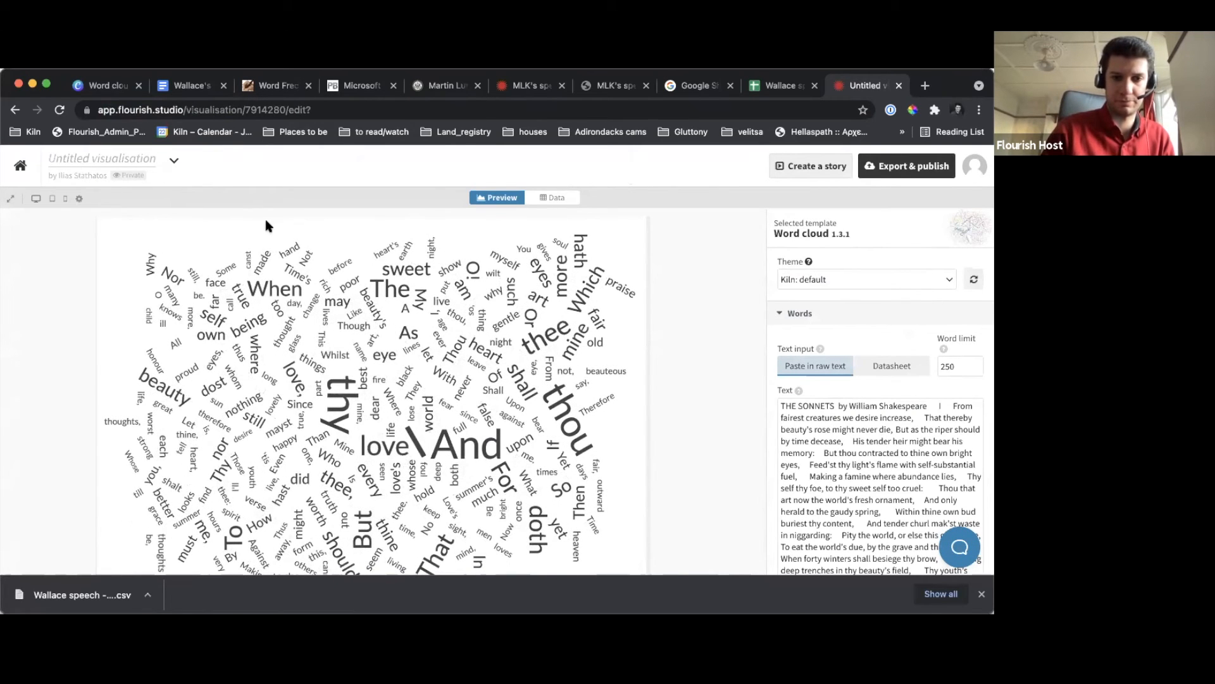
{"action": "left_click", "coordinate": [36, 199]}
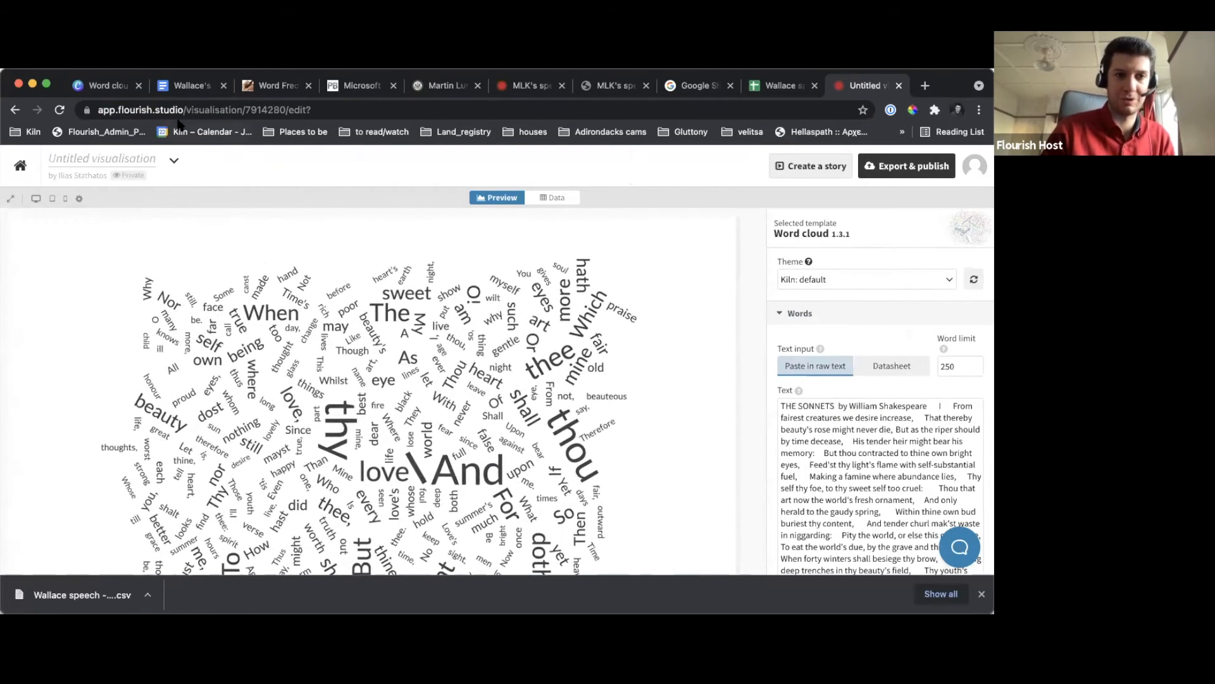
Switch to the Canva presentation, review slide 18 "Adding our spreadsheet" full screen, and leave presentation mode
{"action": "left_click", "coordinate": [190, 85]}
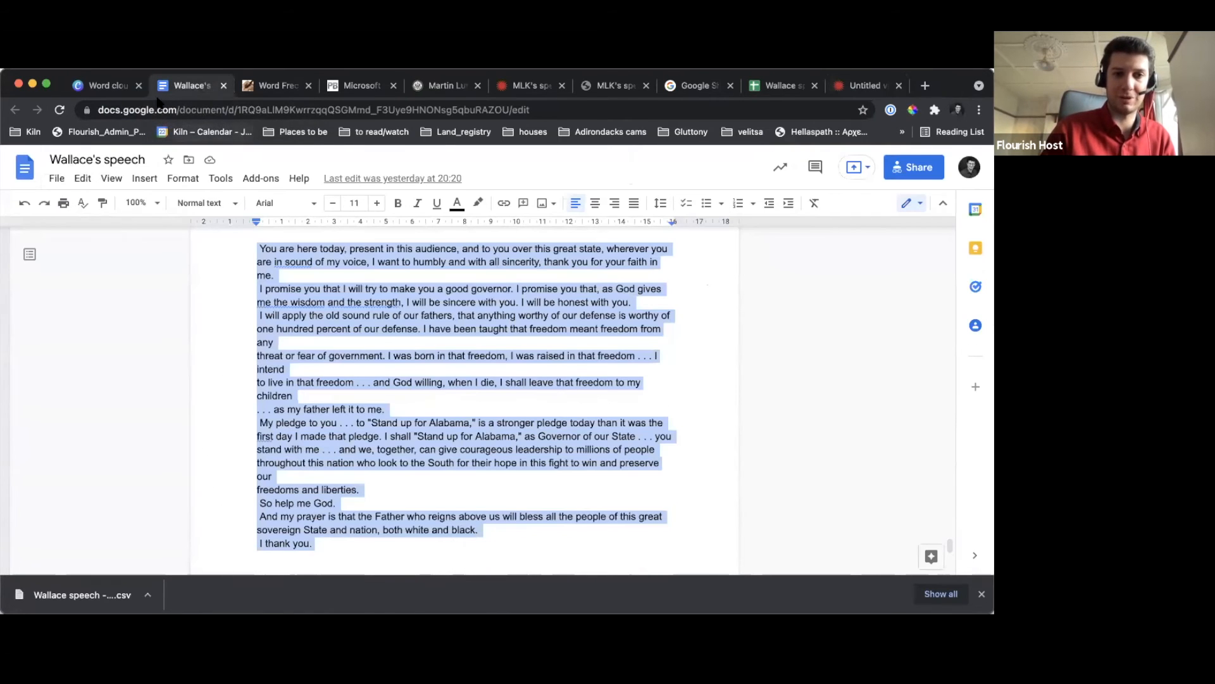
{"action": "left_click", "coordinate": [96, 89]}
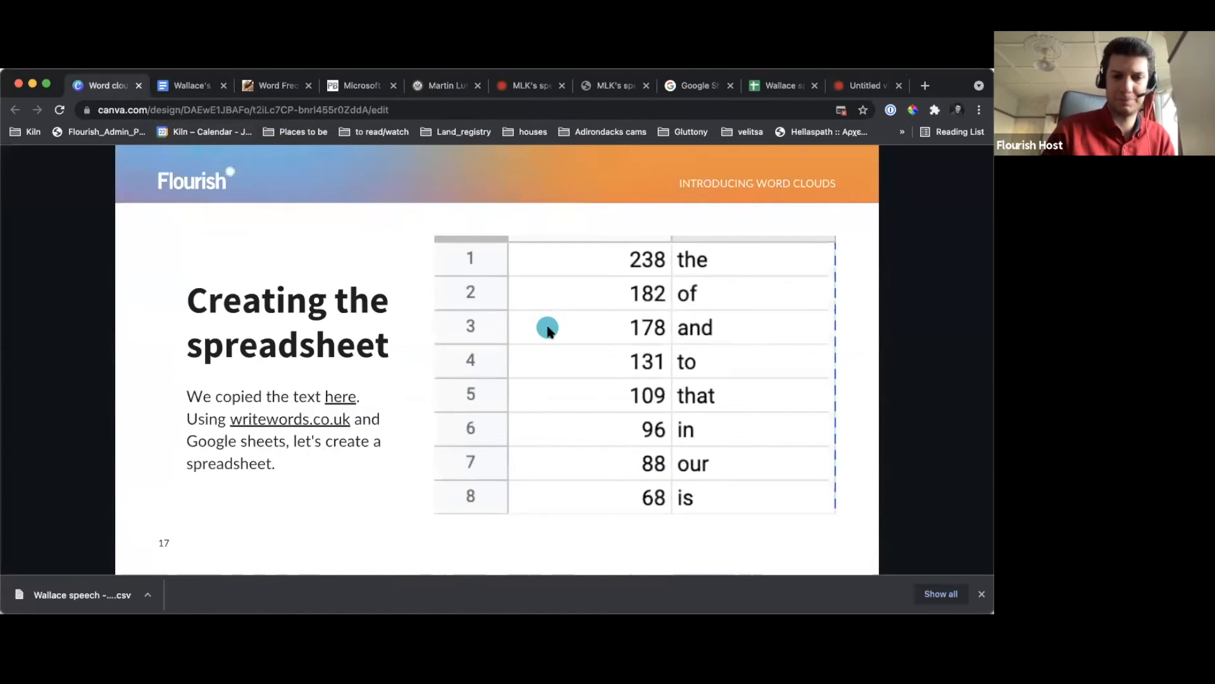
{"action": "left_click", "coordinate": [548, 327]}
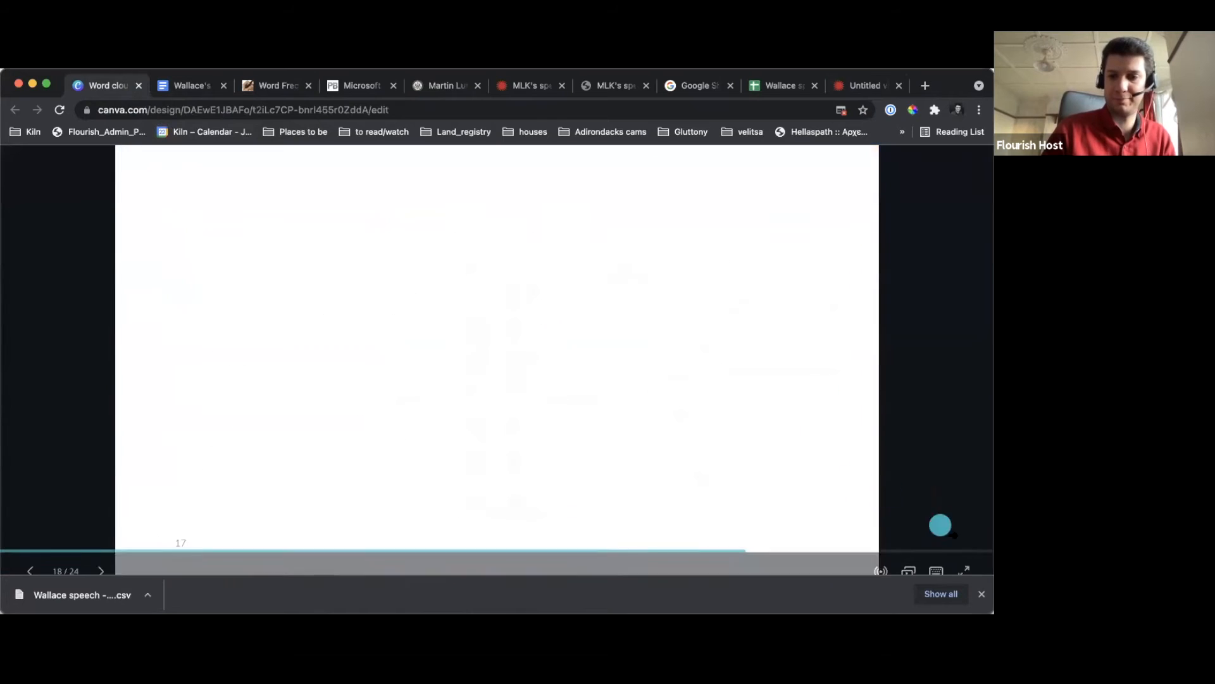
{"action": "left_click", "coordinate": [983, 594]}
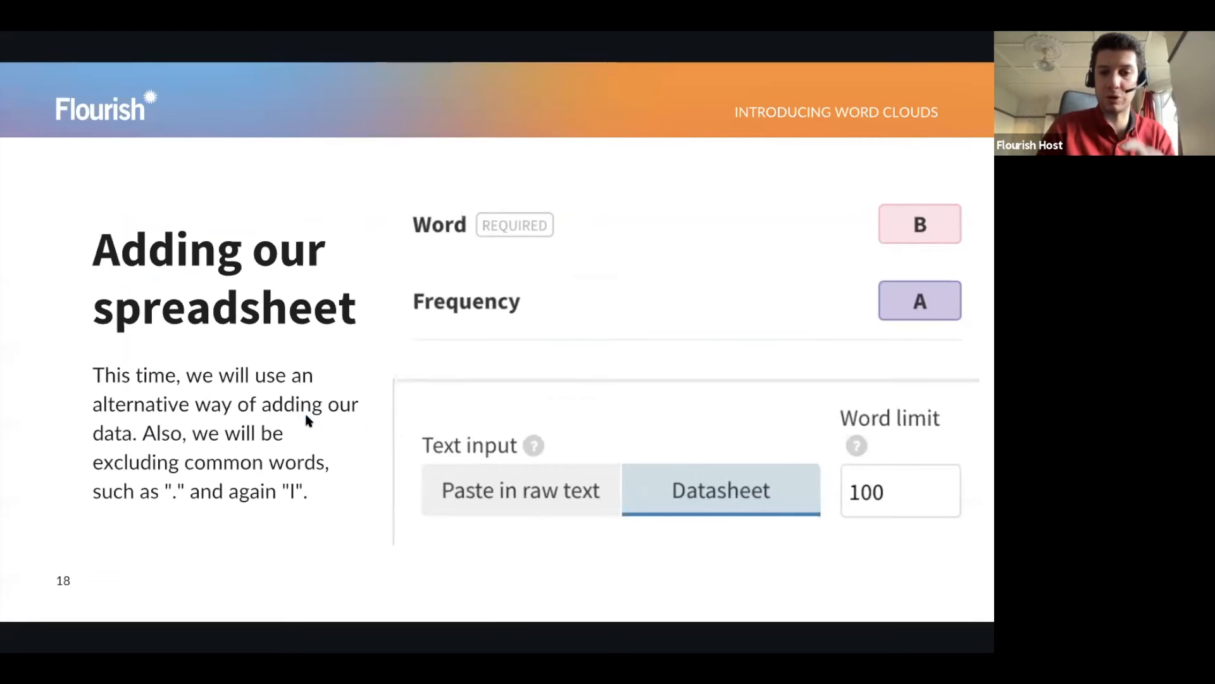
{"action": "key", "text": "Escape"}
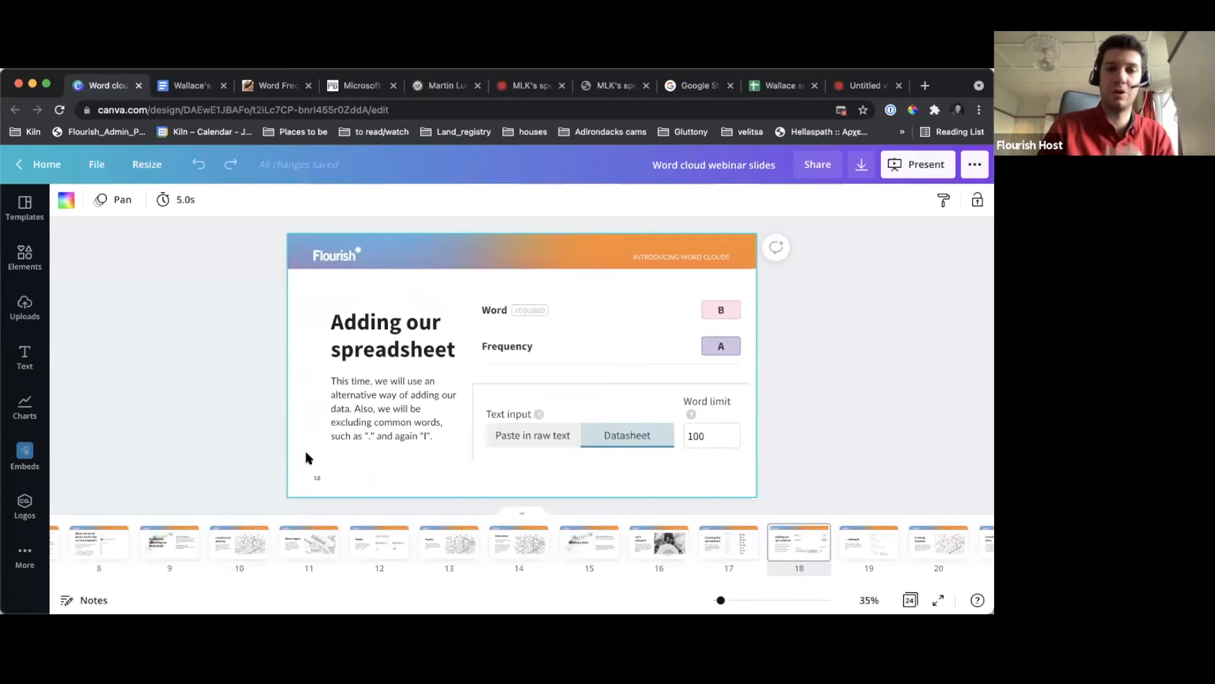
Return to the untitled Flourish visualisation and replace its datasheet by importing the "Wallace speech - Sheet1" CSV file
{"action": "left_click", "coordinate": [846, 90]}
{"action": "left_click", "coordinate": [554, 198]}
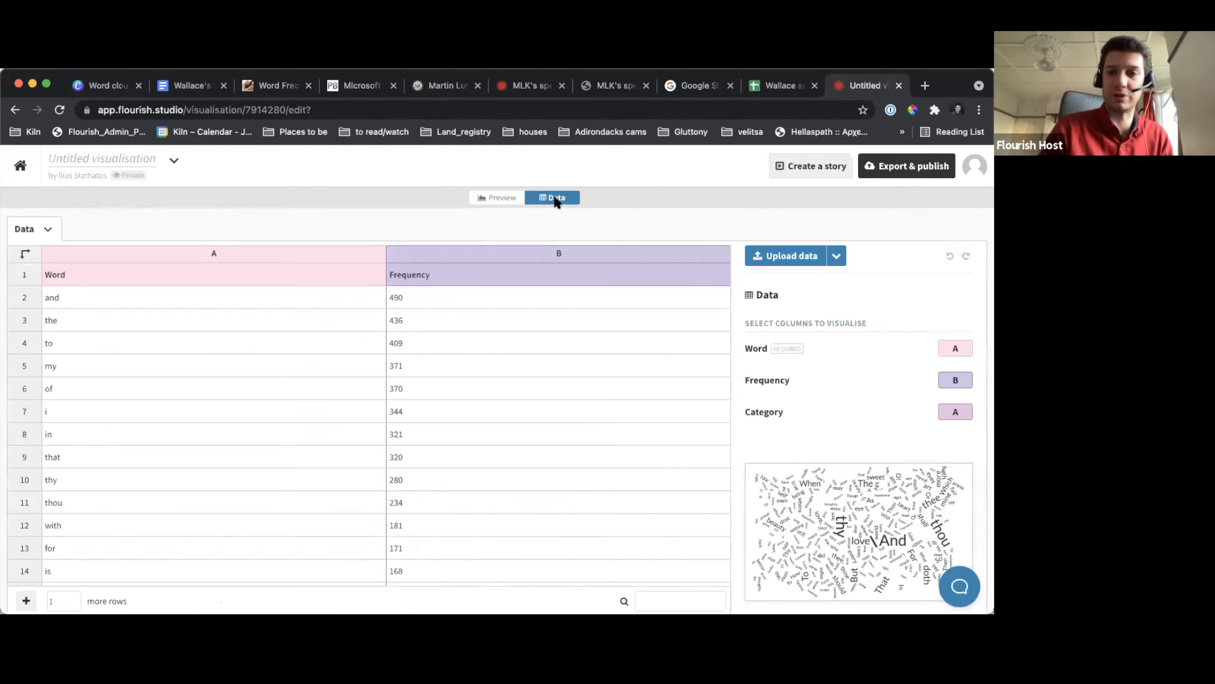
{"action": "left_click", "coordinate": [798, 262]}
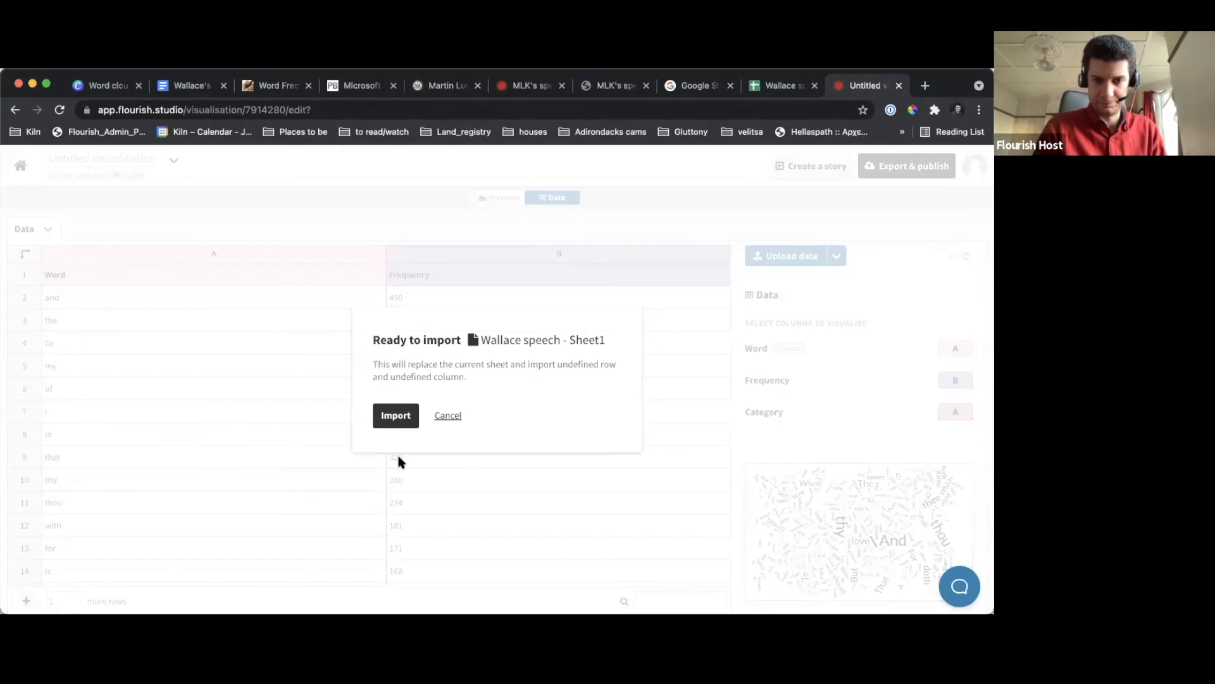
{"action": "left_click", "coordinate": [400, 417]}
{"action": "left_click", "coordinate": [408, 402]}
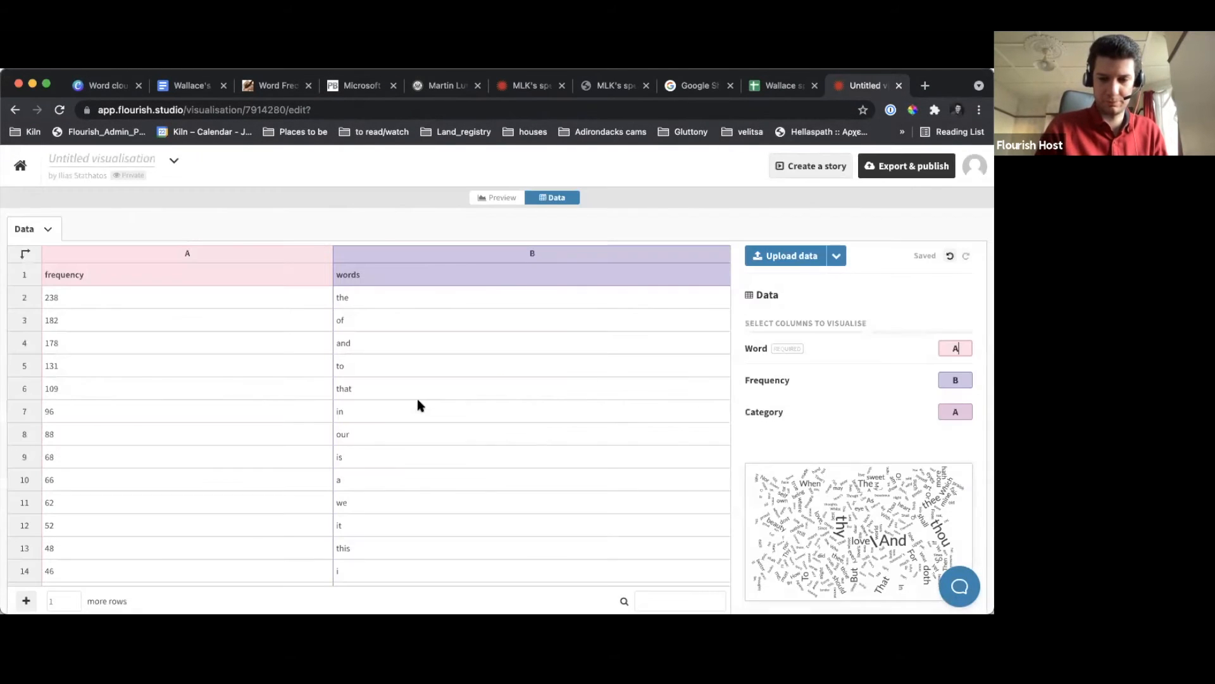
Set the word cloud's text input to Datasheet in the visualisation's preview settings
{"action": "left_click", "coordinate": [503, 198]}
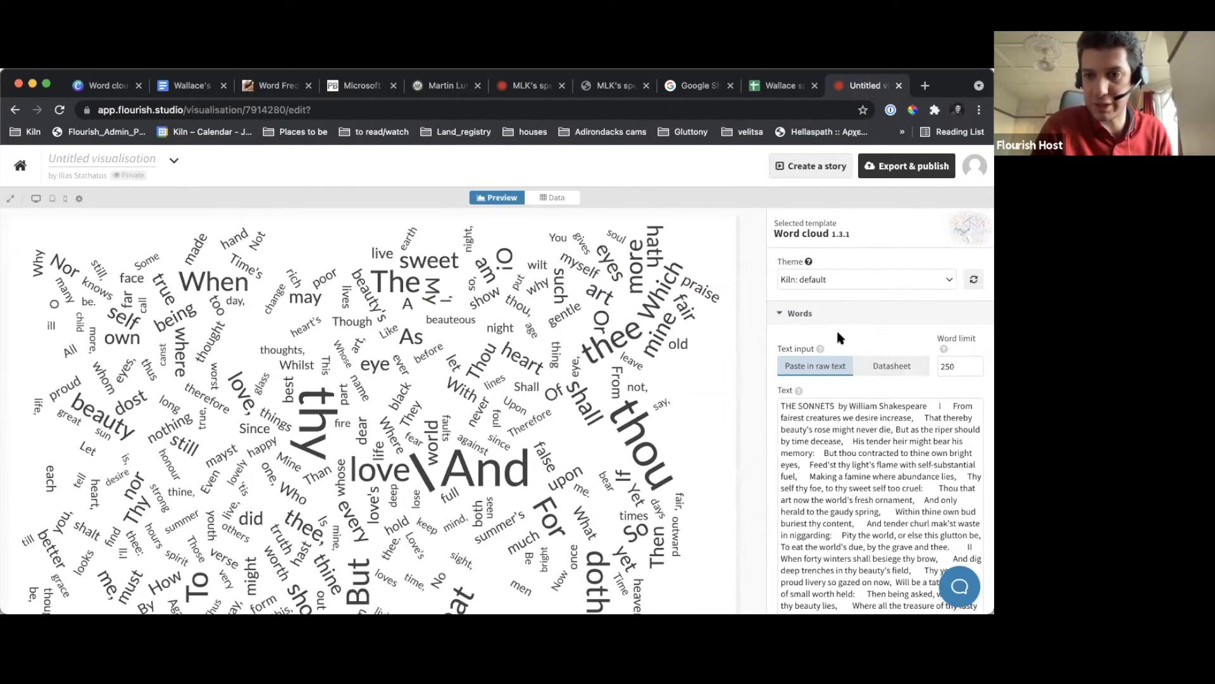
{"action": "left_click", "coordinate": [877, 370]}
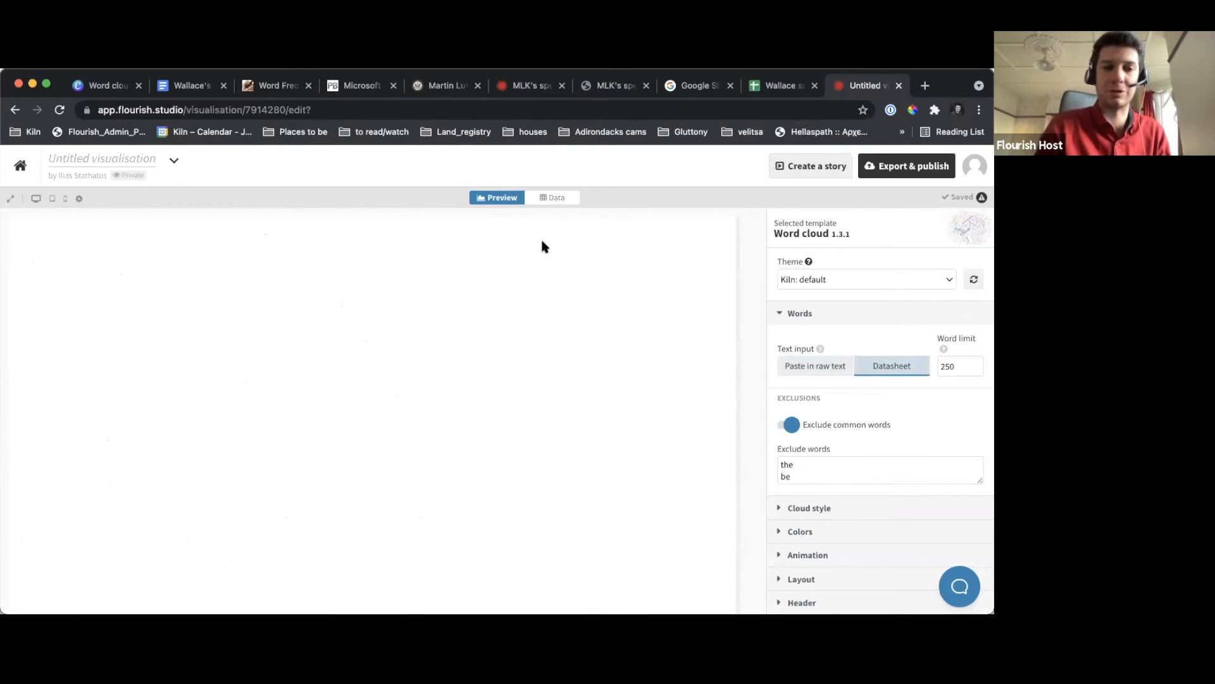
Find the datasheet row with the frequency "05:00" and no word, row 128, and remove it
{"action": "left_click", "coordinate": [550, 198]}
{"action": "scroll", "coordinate": [64, 477], "scroll_direction": "down", "scroll_amount": 3}
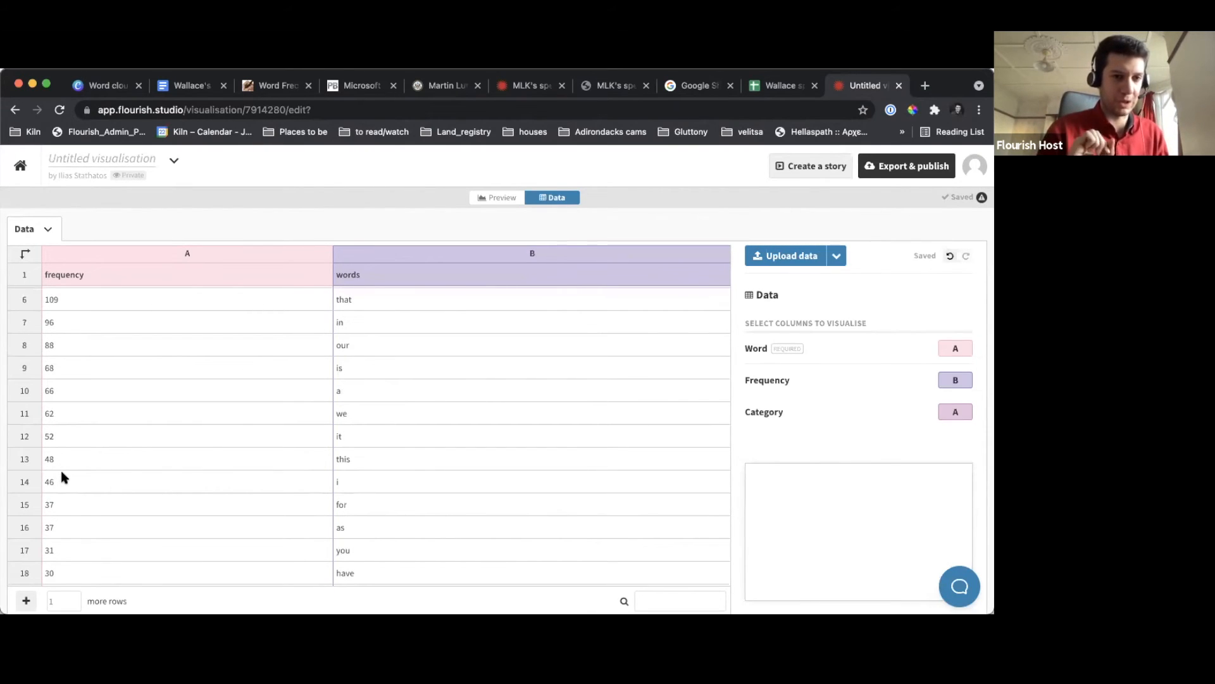
{"action": "scroll", "coordinate": [62, 472], "scroll_direction": "down", "scroll_amount": 20}
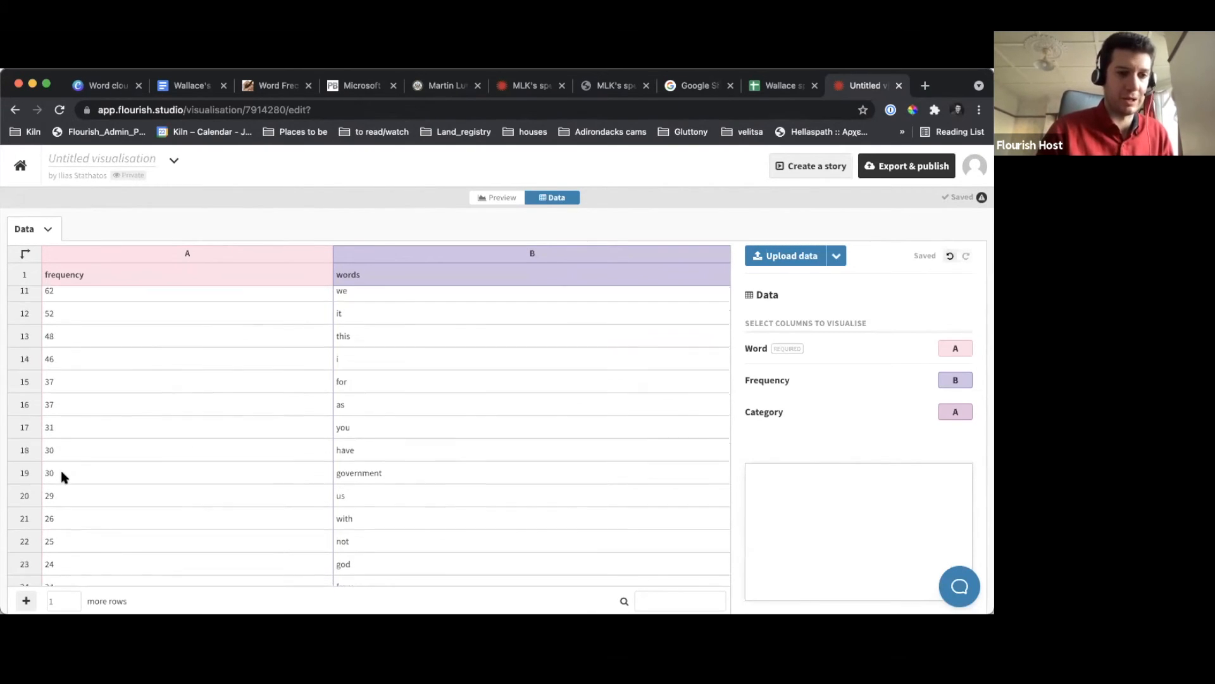
{"action": "scroll", "coordinate": [62, 476], "scroll_direction": "down", "scroll_amount": 20}
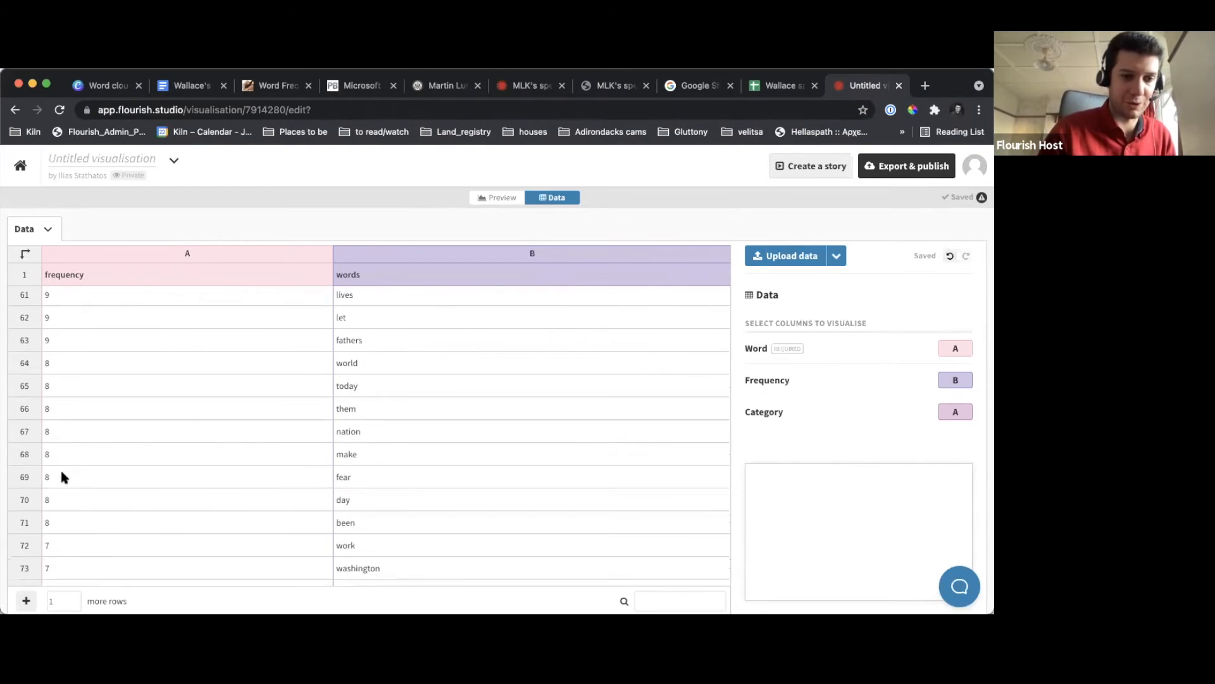
{"action": "scroll", "coordinate": [61, 476], "scroll_direction": "down", "scroll_amount": 20}
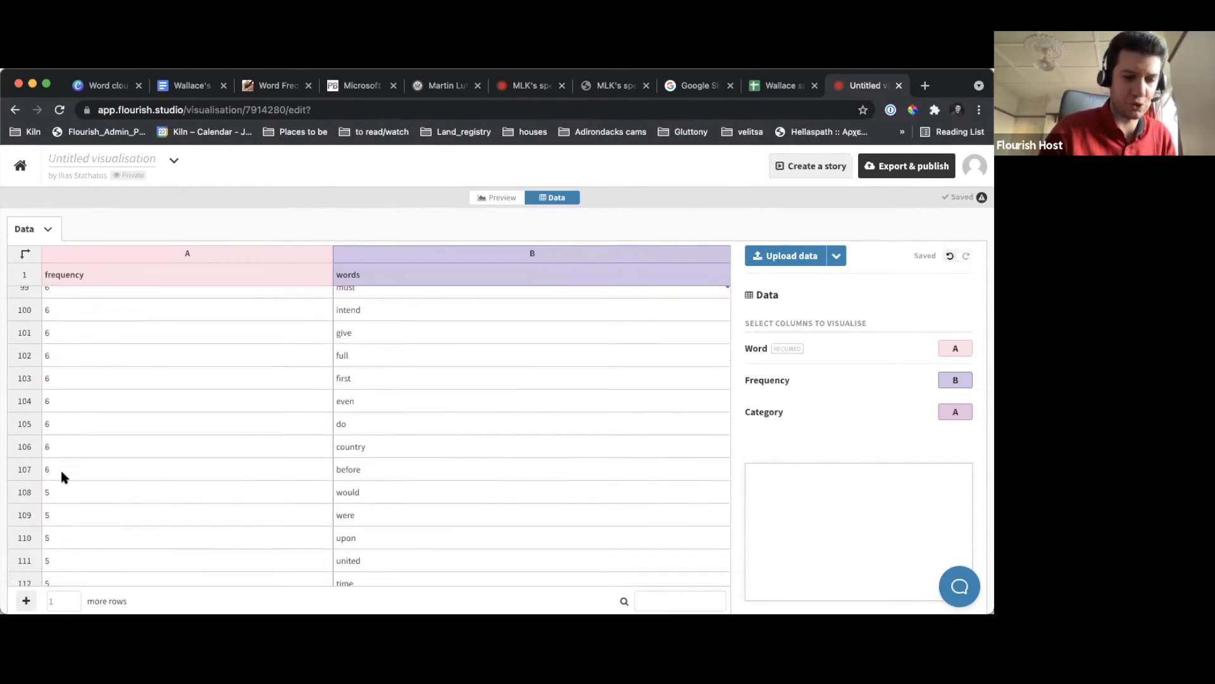
{"action": "scroll", "coordinate": [62, 476], "scroll_direction": "down", "scroll_amount": 6}
{"action": "scroll", "coordinate": [61, 476], "scroll_direction": "up", "scroll_amount": 5}
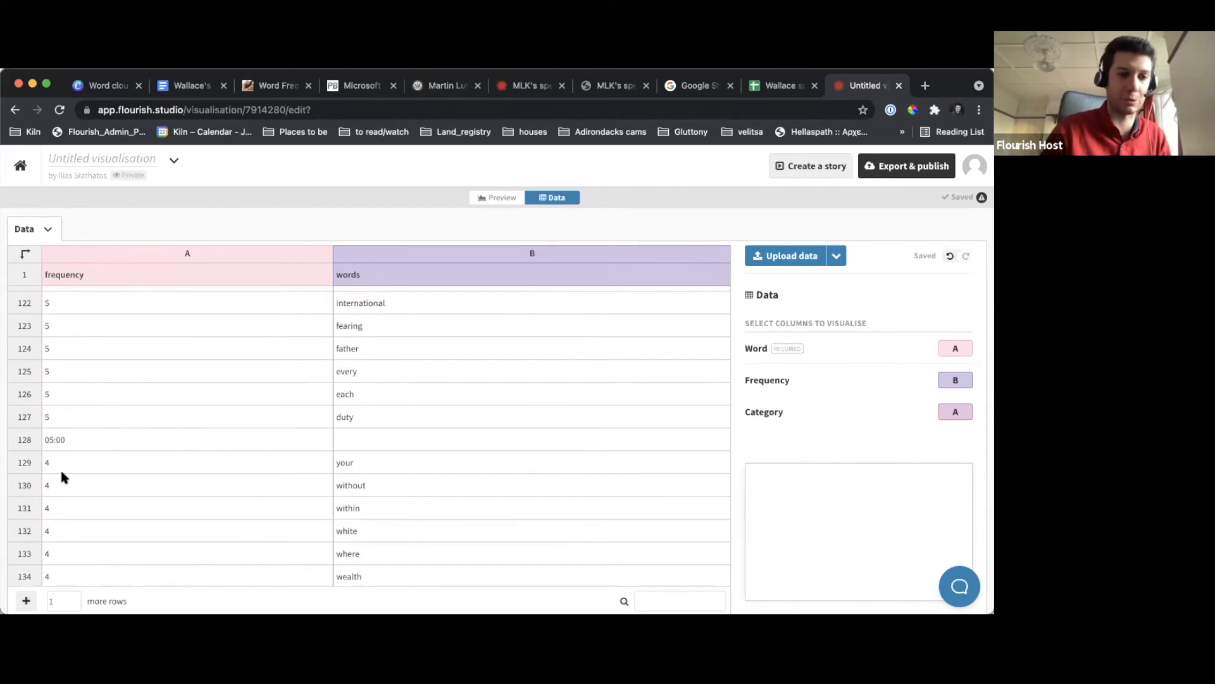
{"action": "left_click", "coordinate": [24, 440]}
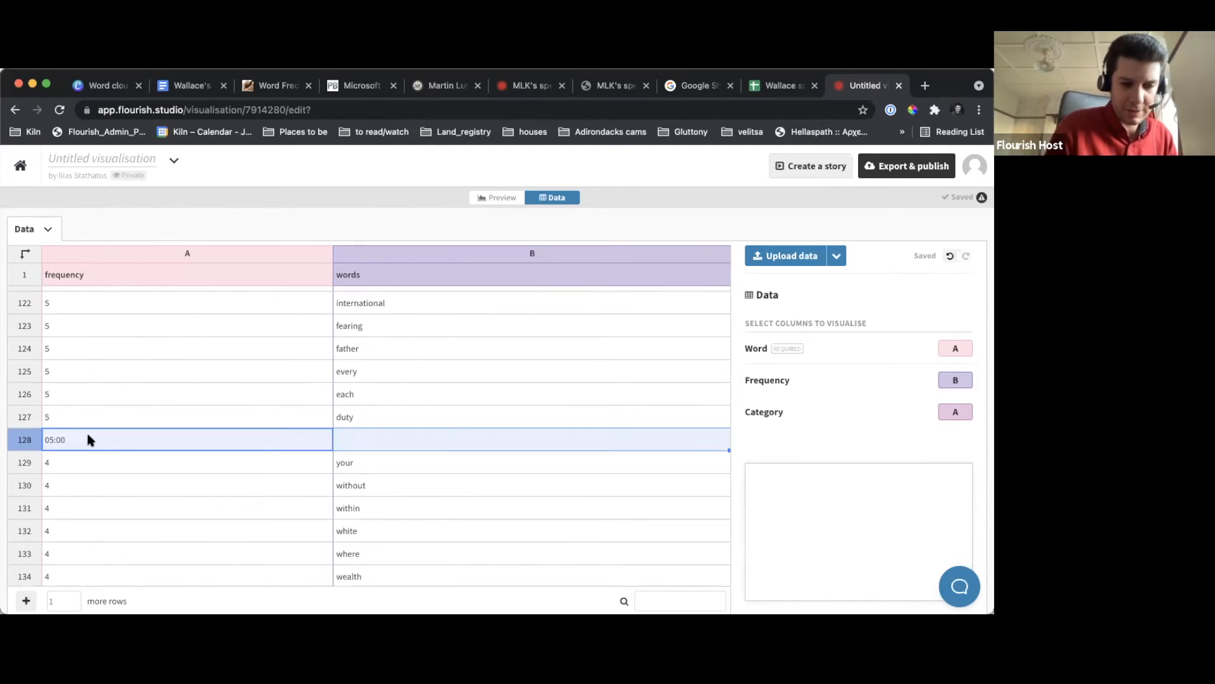
{"action": "right_click", "coordinate": [22, 446]}
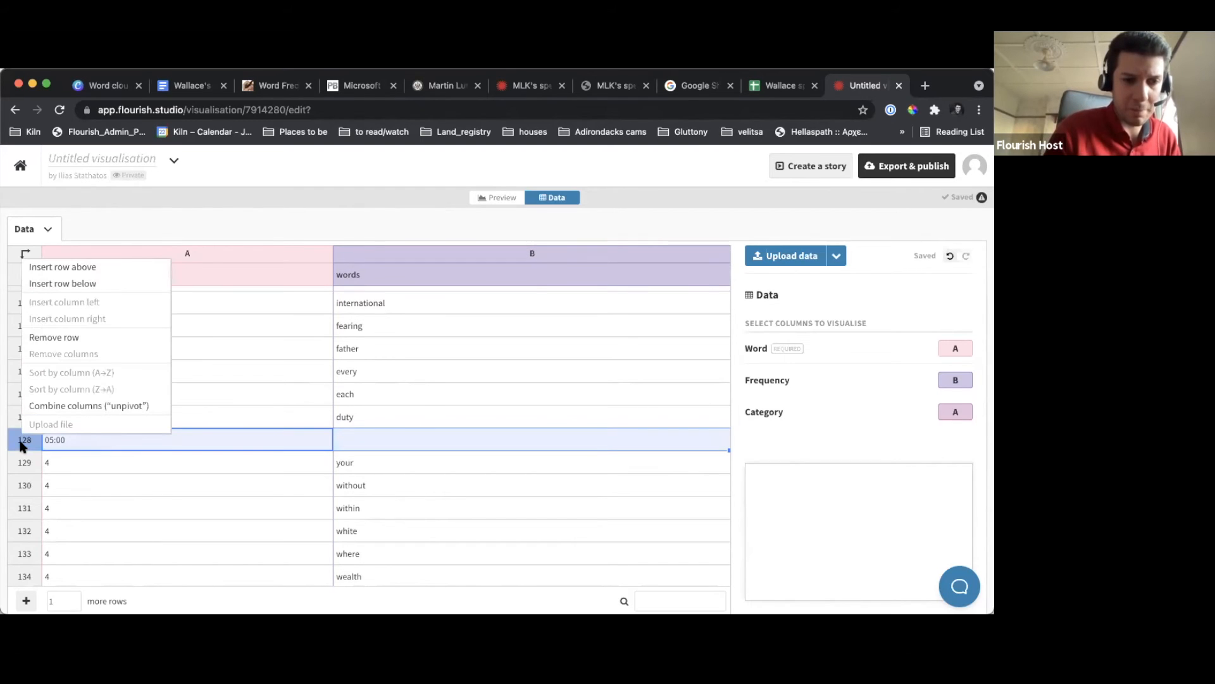
{"action": "left_click", "coordinate": [91, 338]}
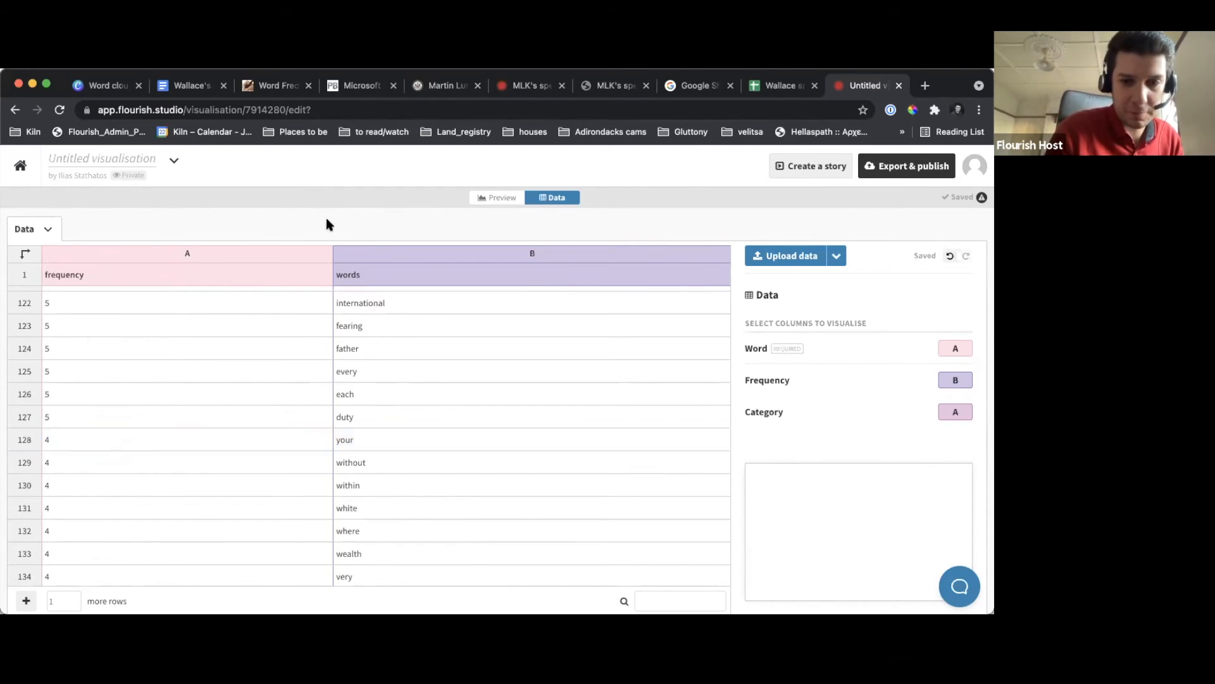
Assign column B to Word and column A to Frequency in the datasheet, and preview the resulting word cloud
{"action": "left_click", "coordinate": [483, 197]}
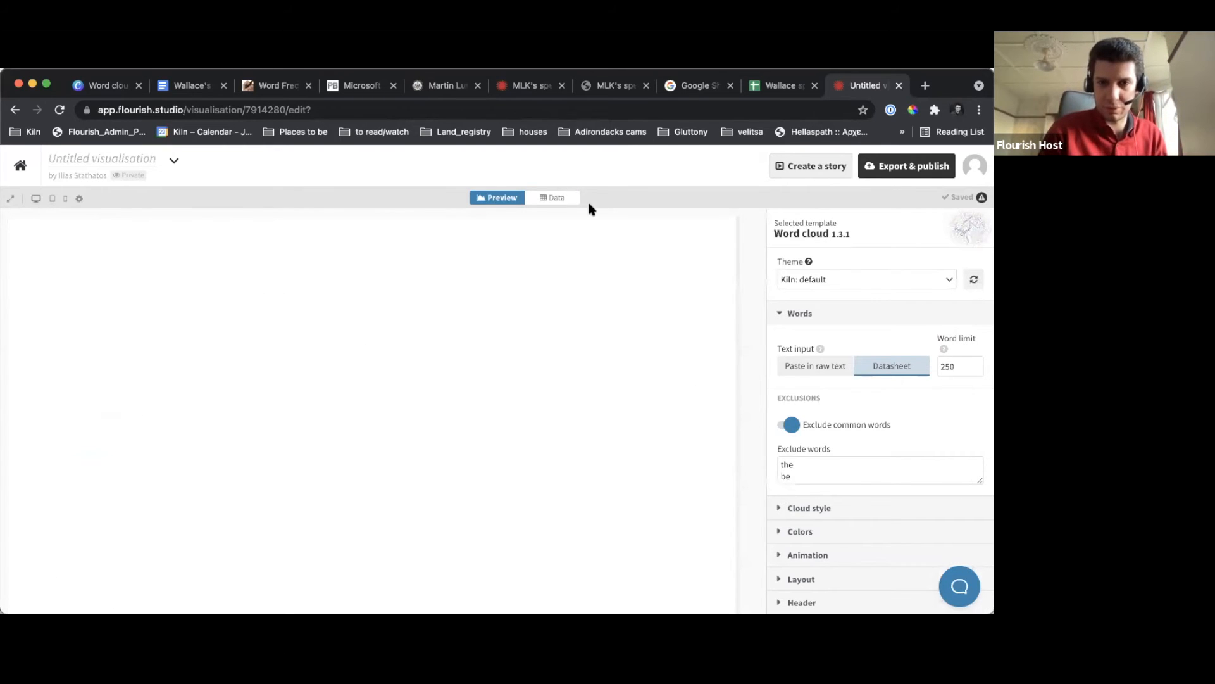
{"action": "left_click", "coordinate": [566, 197]}
{"action": "scroll", "coordinate": [207, 410], "scroll_direction": "up", "scroll_amount": 15}
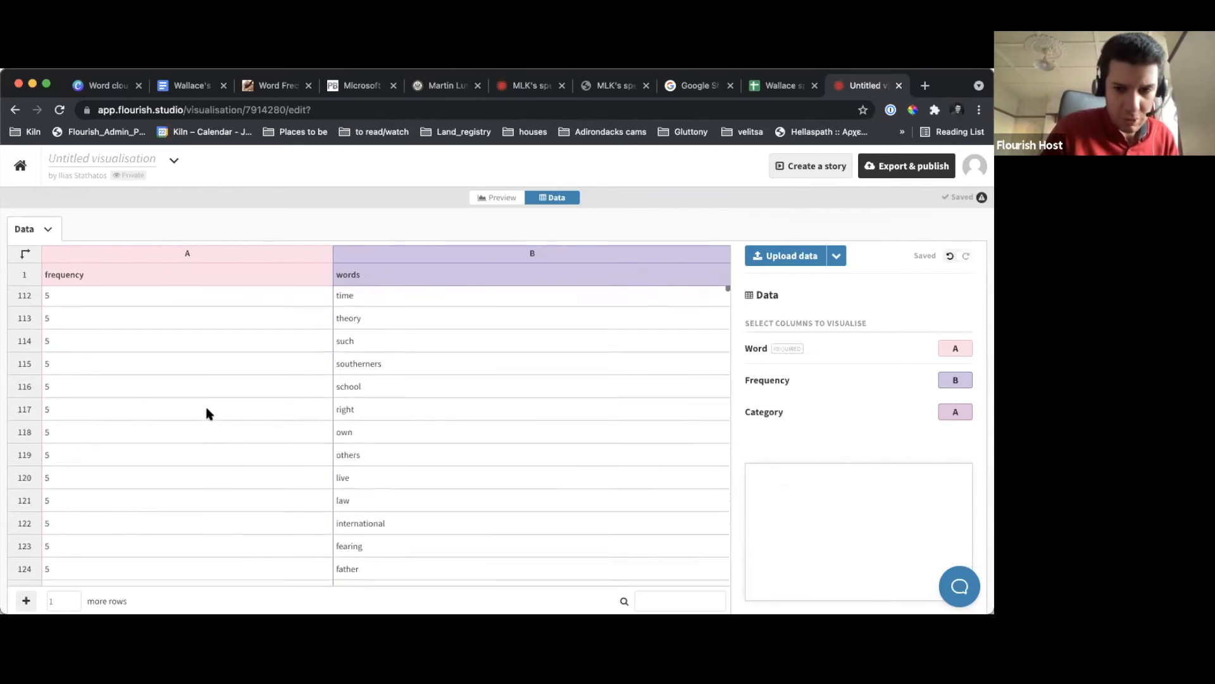
{"action": "scroll", "coordinate": [207, 411], "scroll_direction": "up", "scroll_amount": 7}
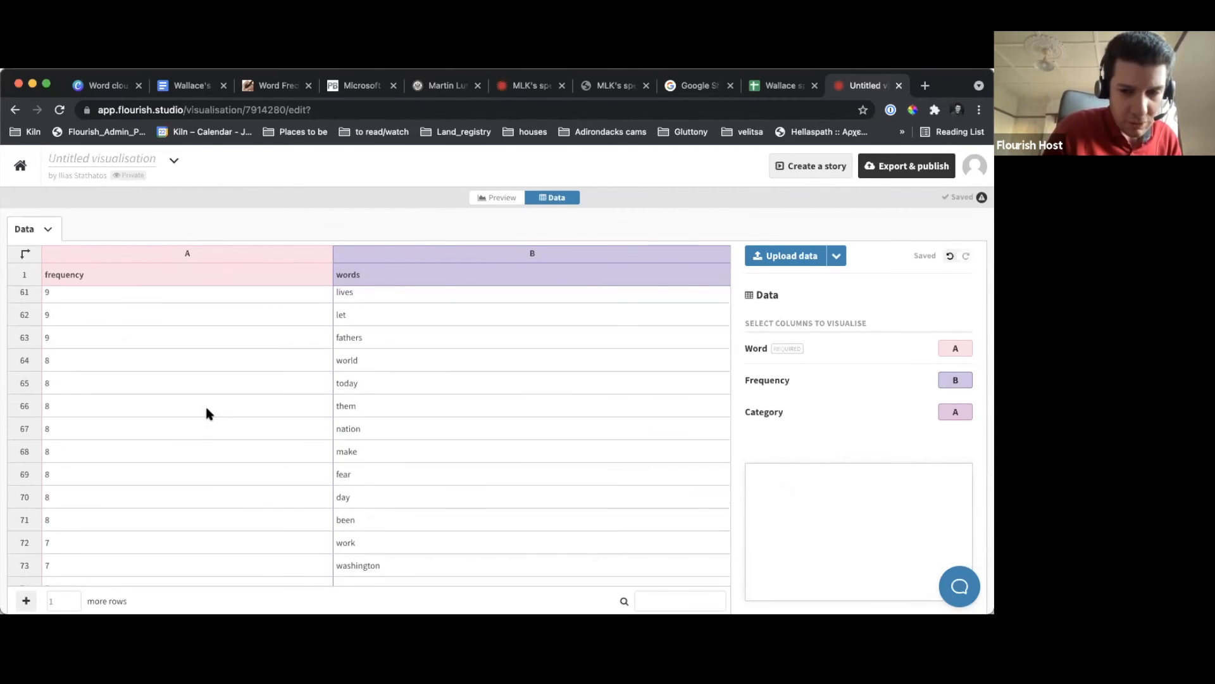
{"action": "left_click", "coordinate": [951, 348]}
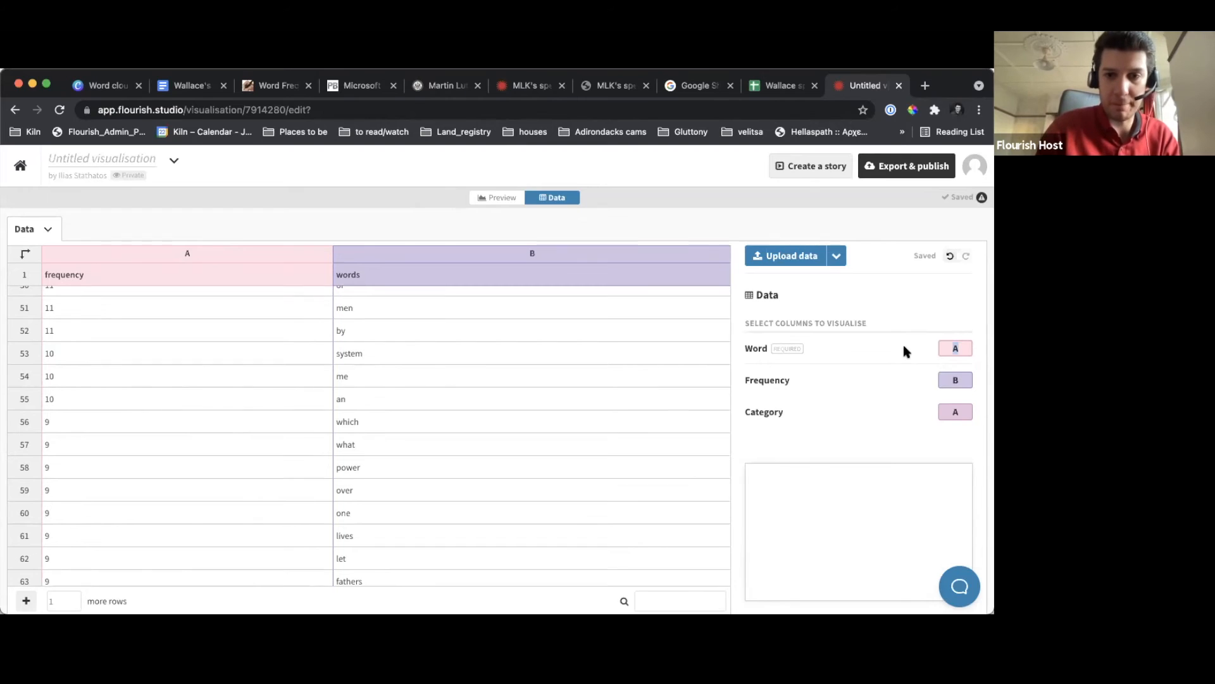
{"action": "type", "text": "B"}
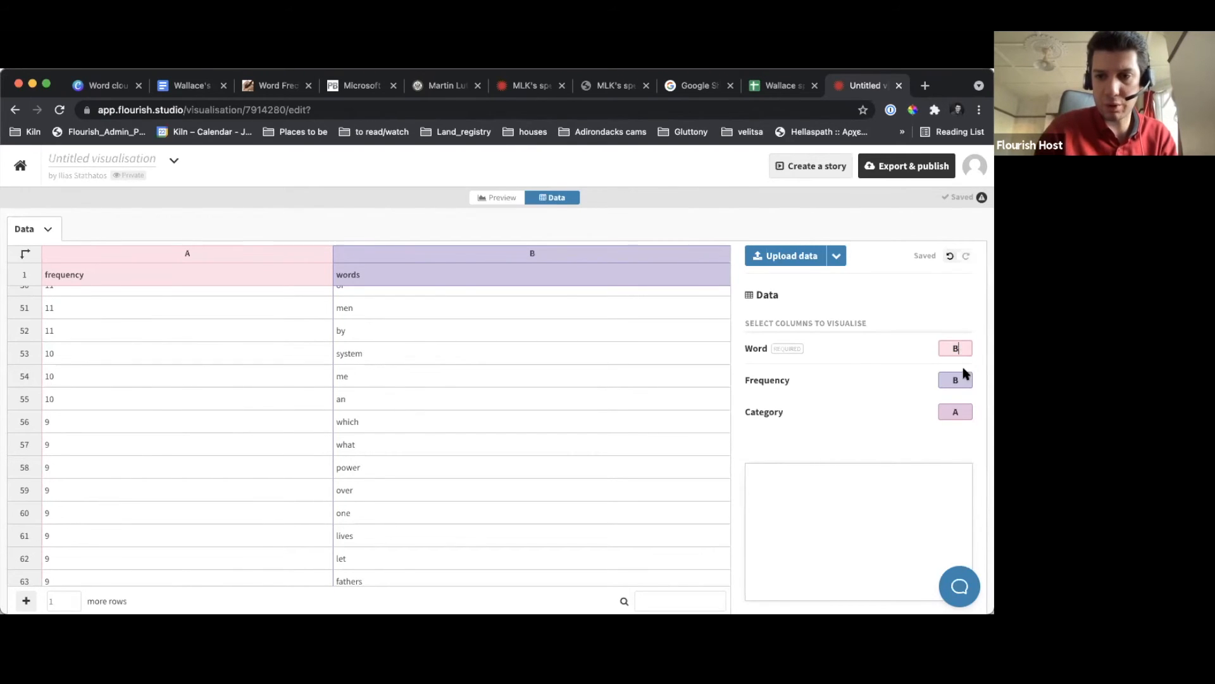
{"action": "left_click", "coordinate": [942, 378]}
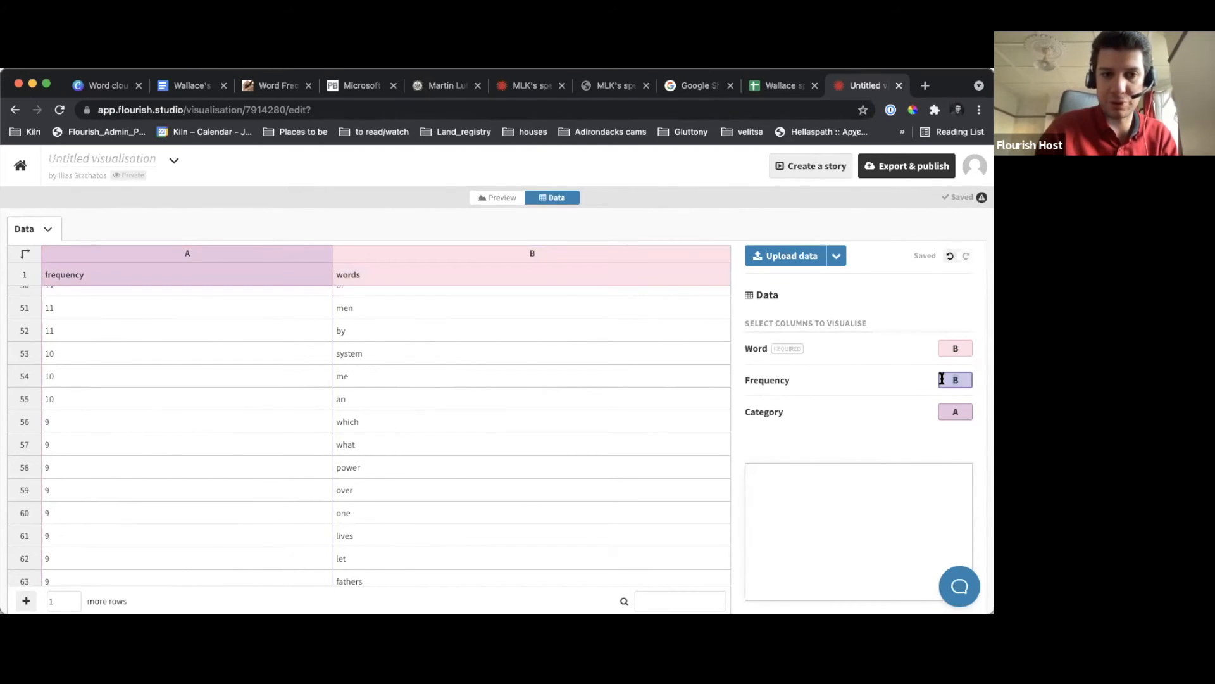
{"action": "type", "text": "A"}
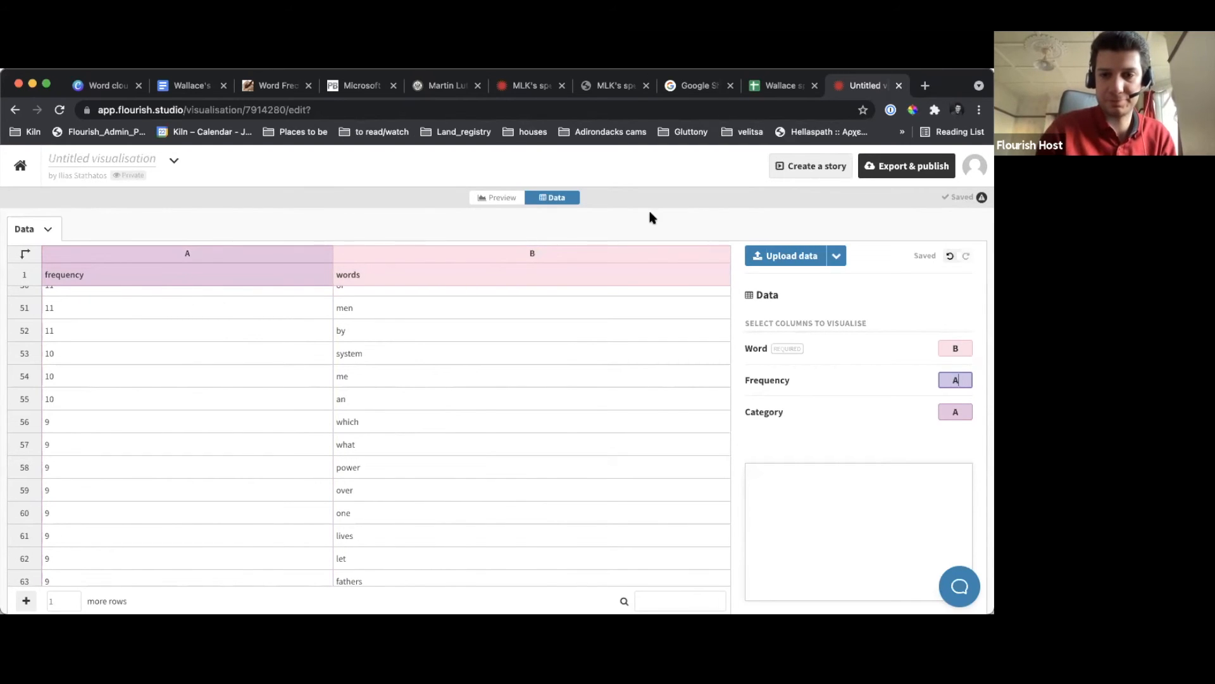
{"action": "left_click", "coordinate": [511, 201]}
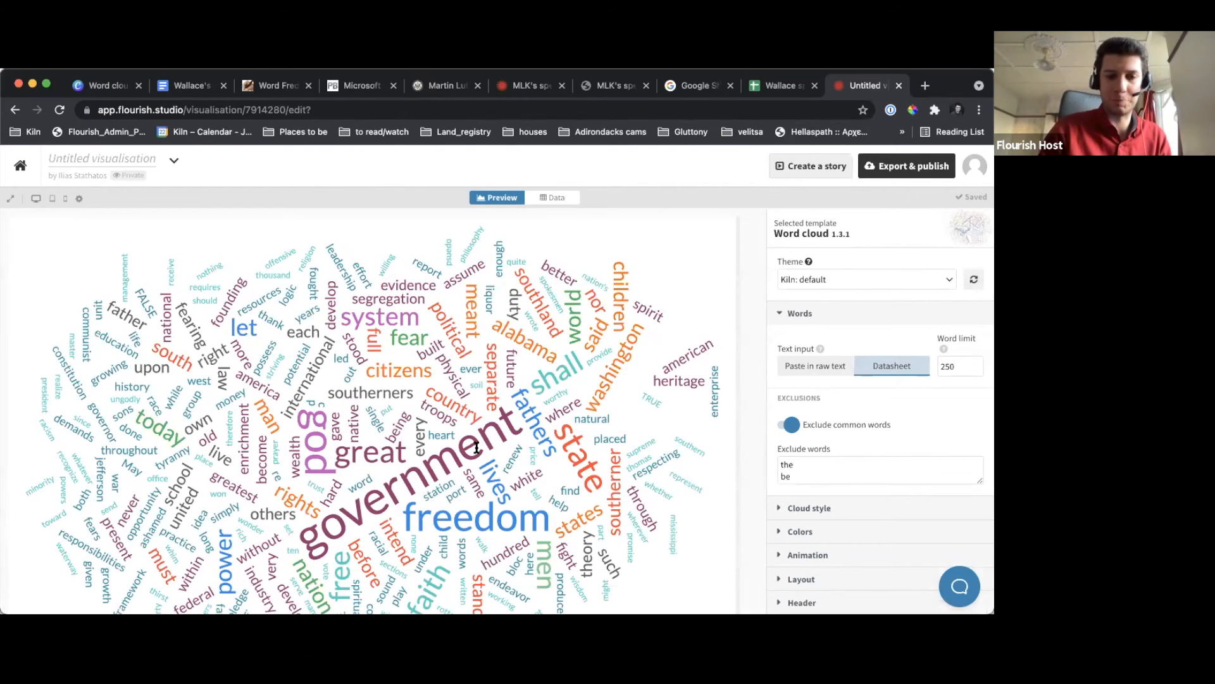
{"action": "scroll", "coordinate": [477, 447], "scroll_direction": "down", "scroll_amount": 1}
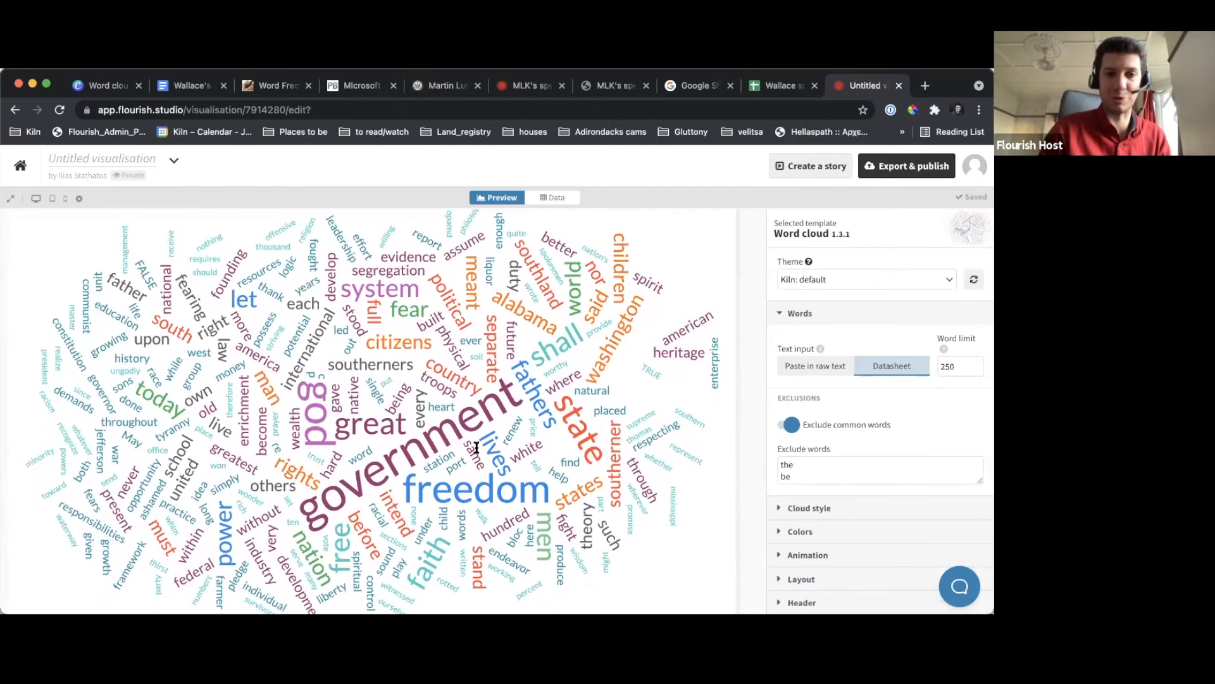
Name the untitled visualisation "Wallace's speech"
{"action": "left_click", "coordinate": [85, 156]}
{"action": "type", "text": "Wallace's speech"}
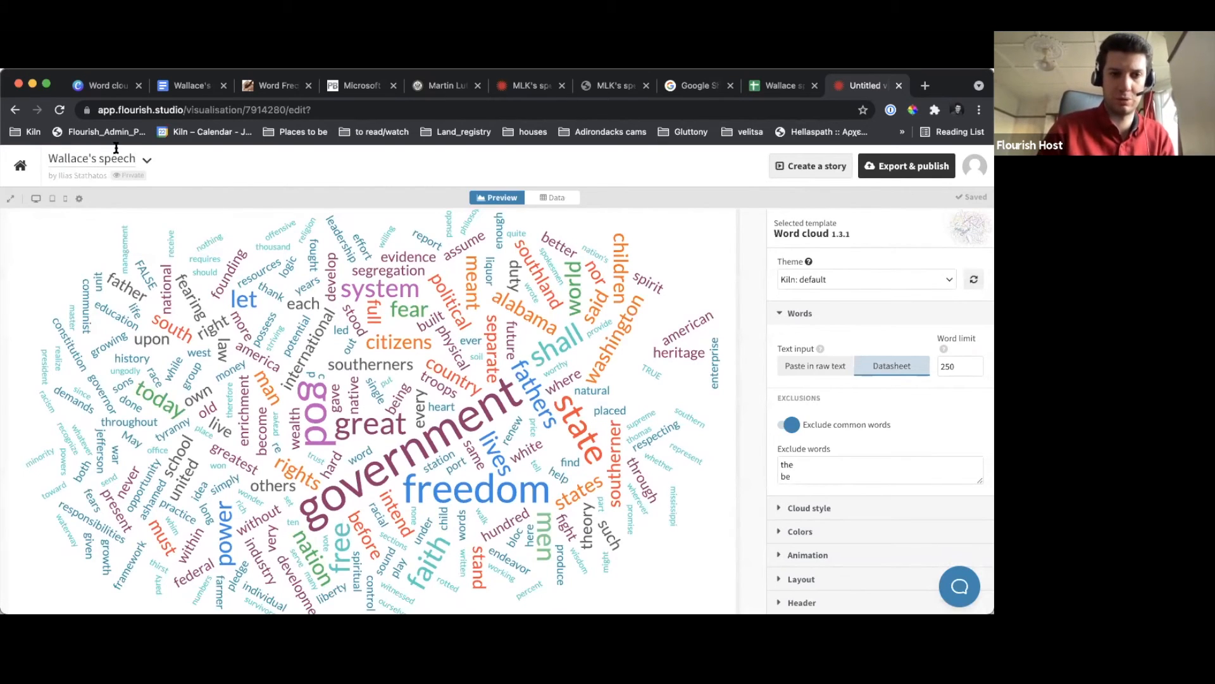
{"action": "left_click", "coordinate": [170, 181]}
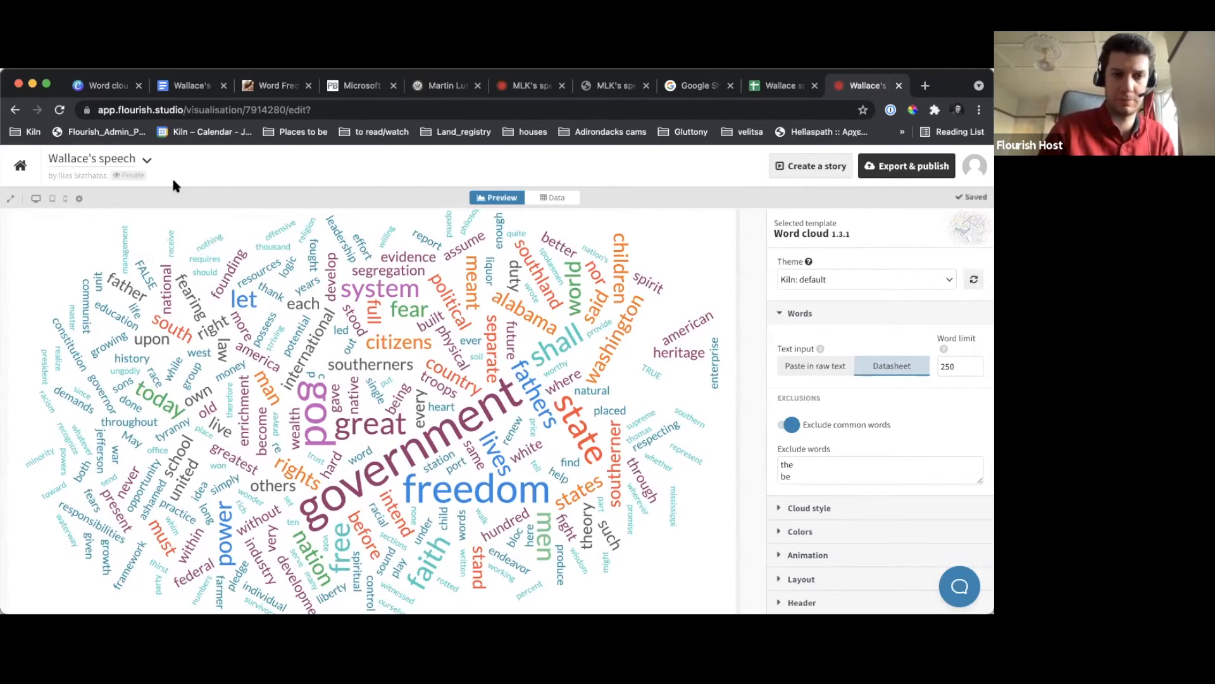
Examine the datasheet's column assignments, the excluded words list and the cloud style settings of the word cloud
{"action": "left_click", "coordinate": [550, 199]}
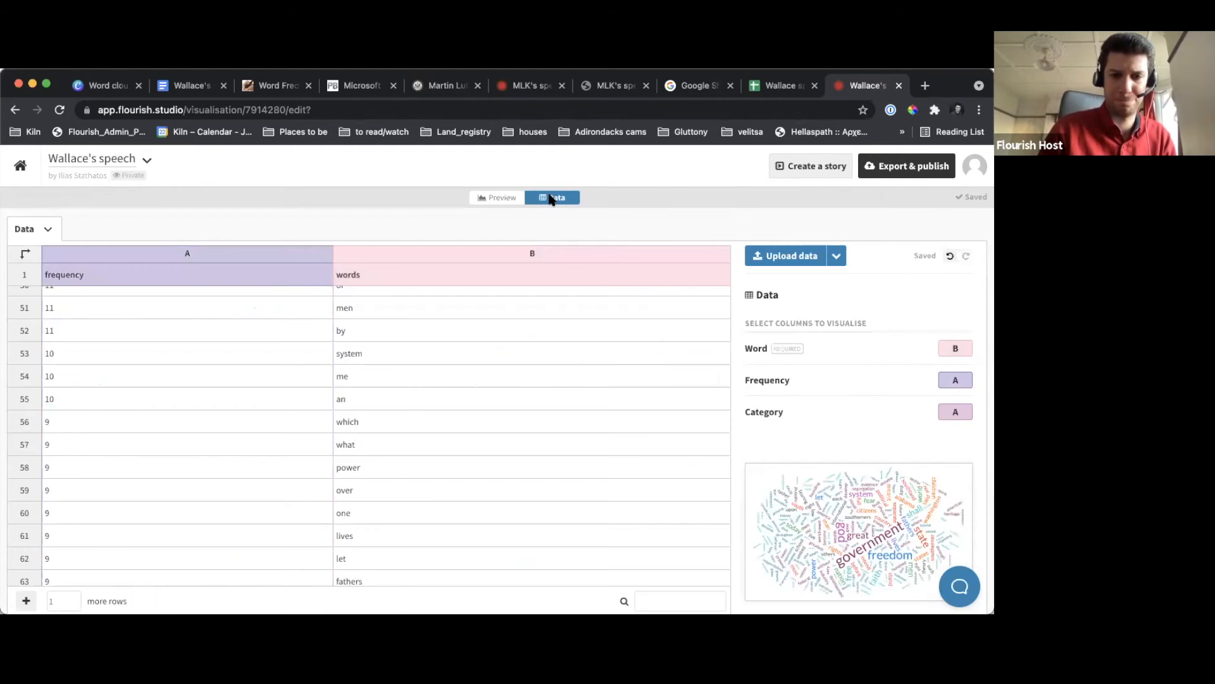
{"action": "left_click", "coordinate": [499, 198]}
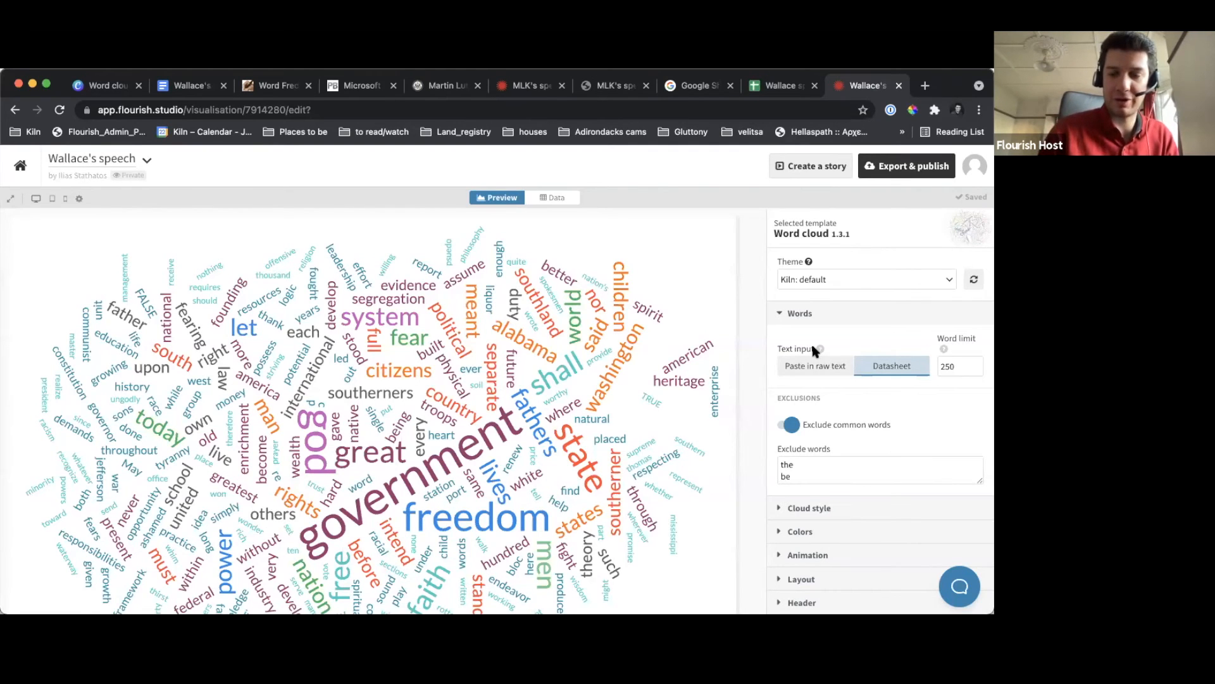
{"action": "scroll", "coordinate": [802, 345], "scroll_direction": "down", "scroll_amount": 2}
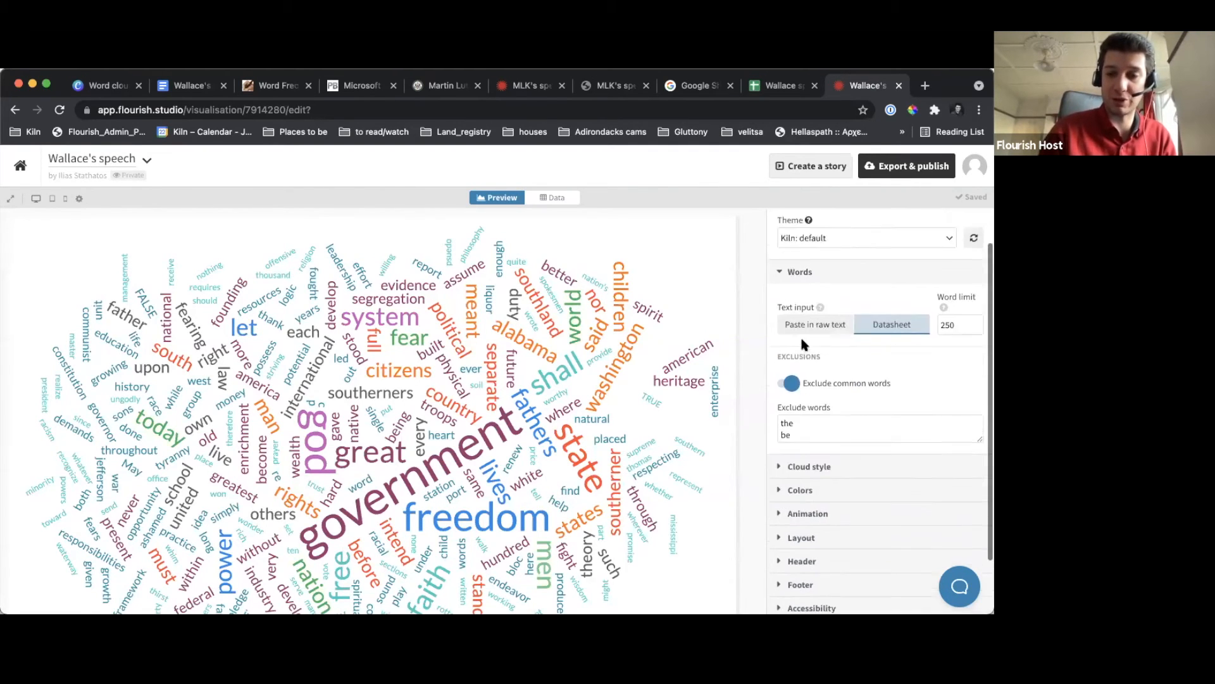
{"action": "scroll", "coordinate": [803, 344], "scroll_direction": "down", "scroll_amount": 1}
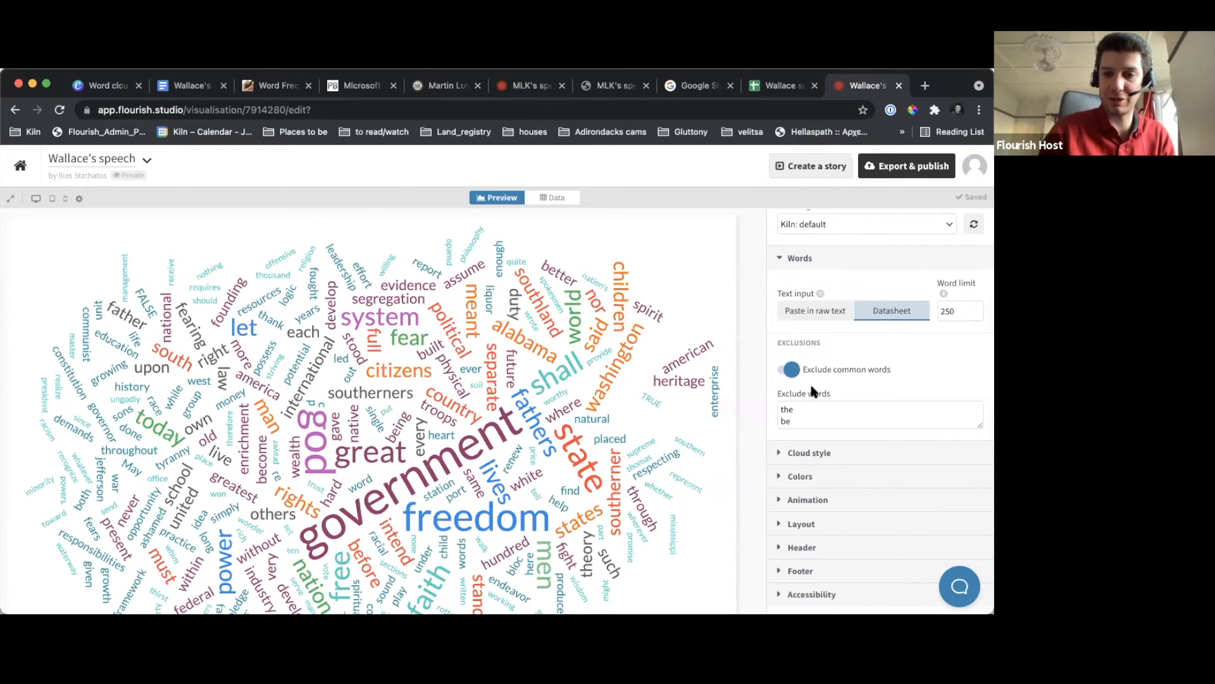
{"action": "scroll", "coordinate": [823, 453], "scroll_direction": "down", "scroll_amount": 2}
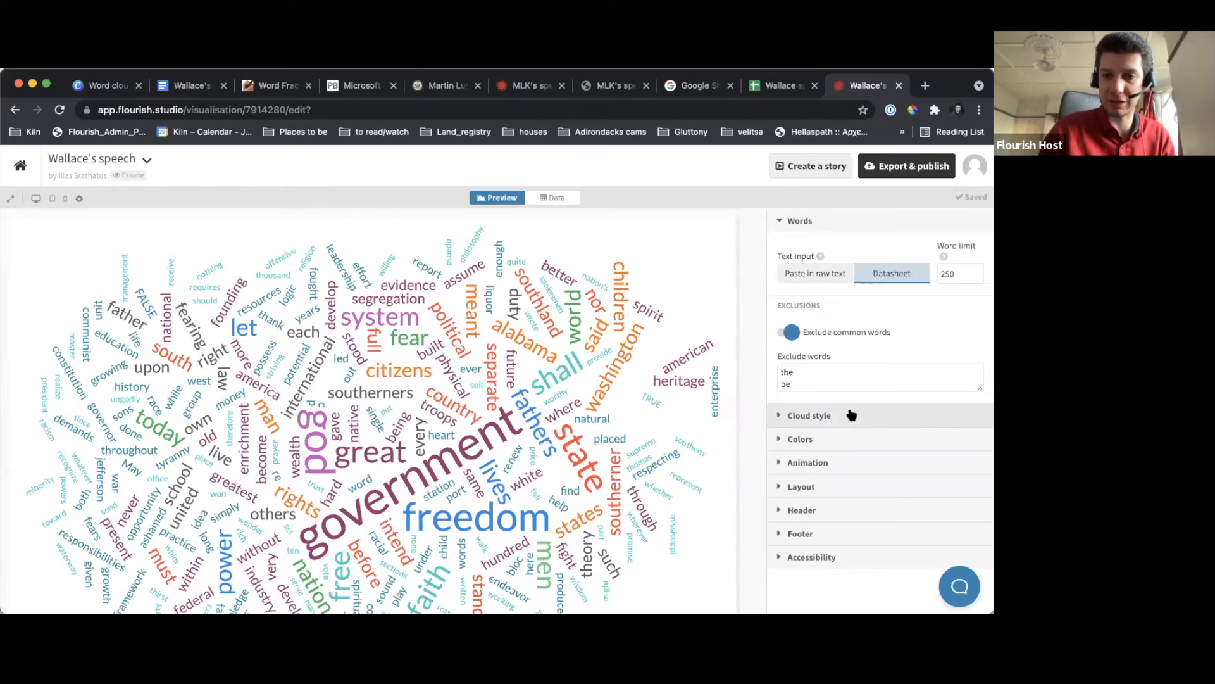
{"action": "left_click", "coordinate": [822, 380]}
{"action": "key", "text": "Return"}
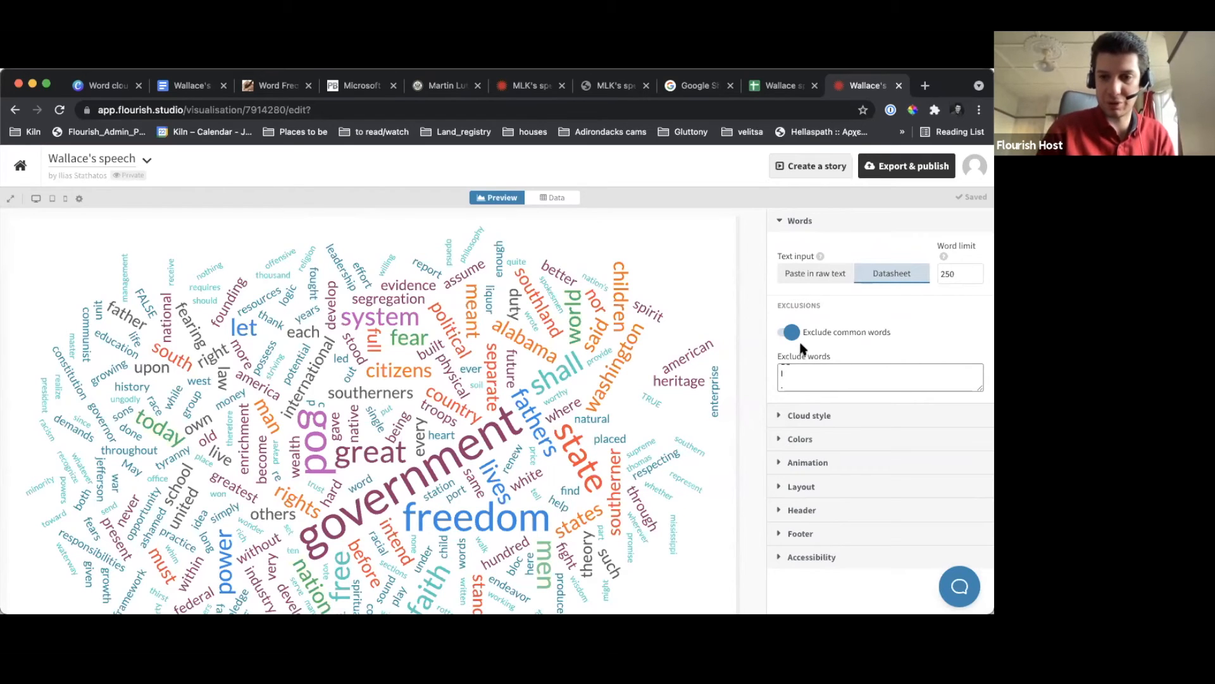
{"action": "left_click", "coordinate": [751, 359]}
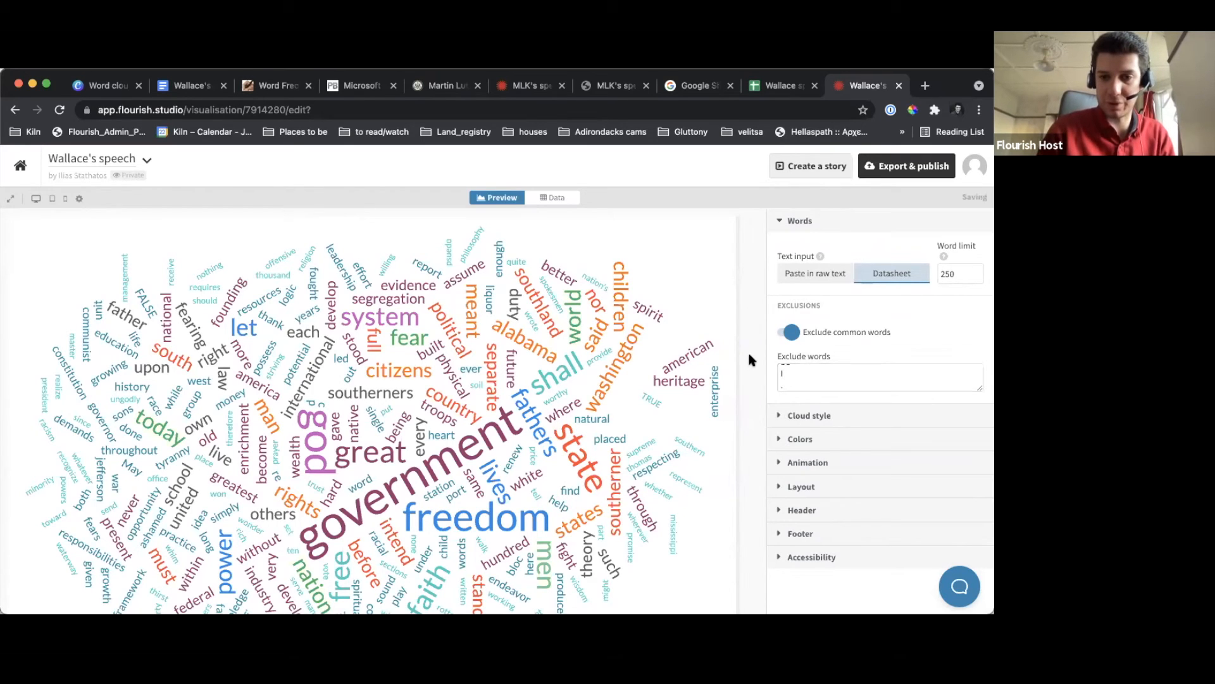
{"action": "left_click", "coordinate": [808, 416]}
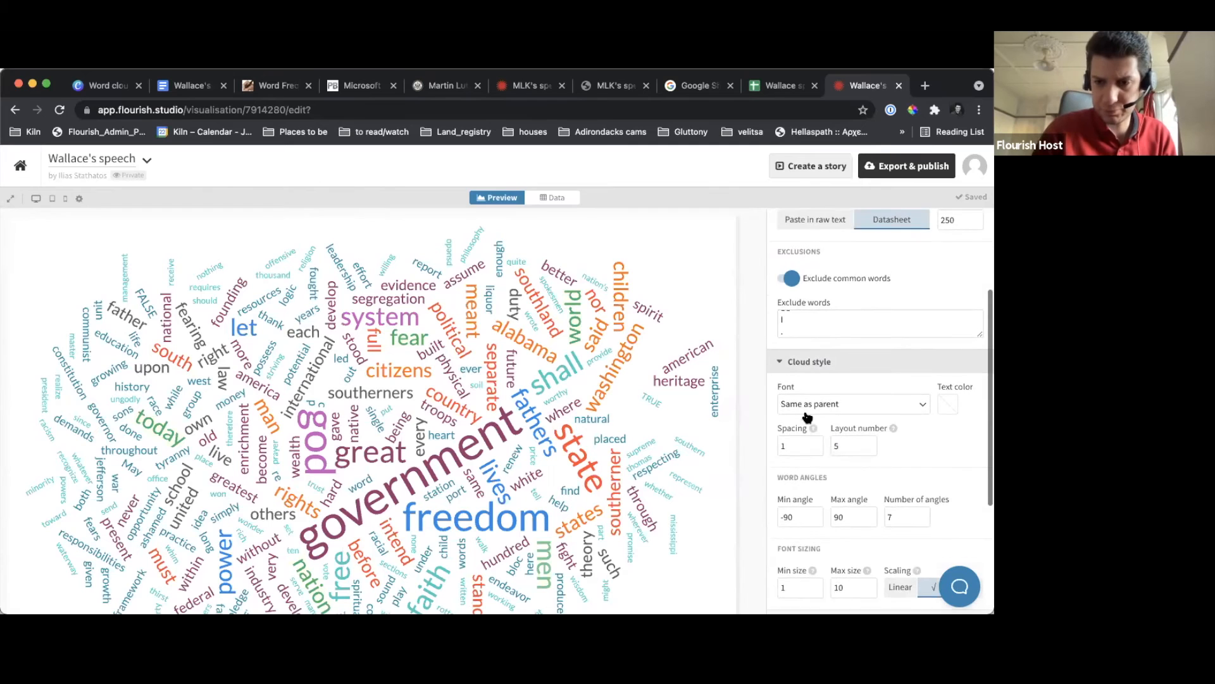
{"action": "left_click", "coordinate": [548, 202]}
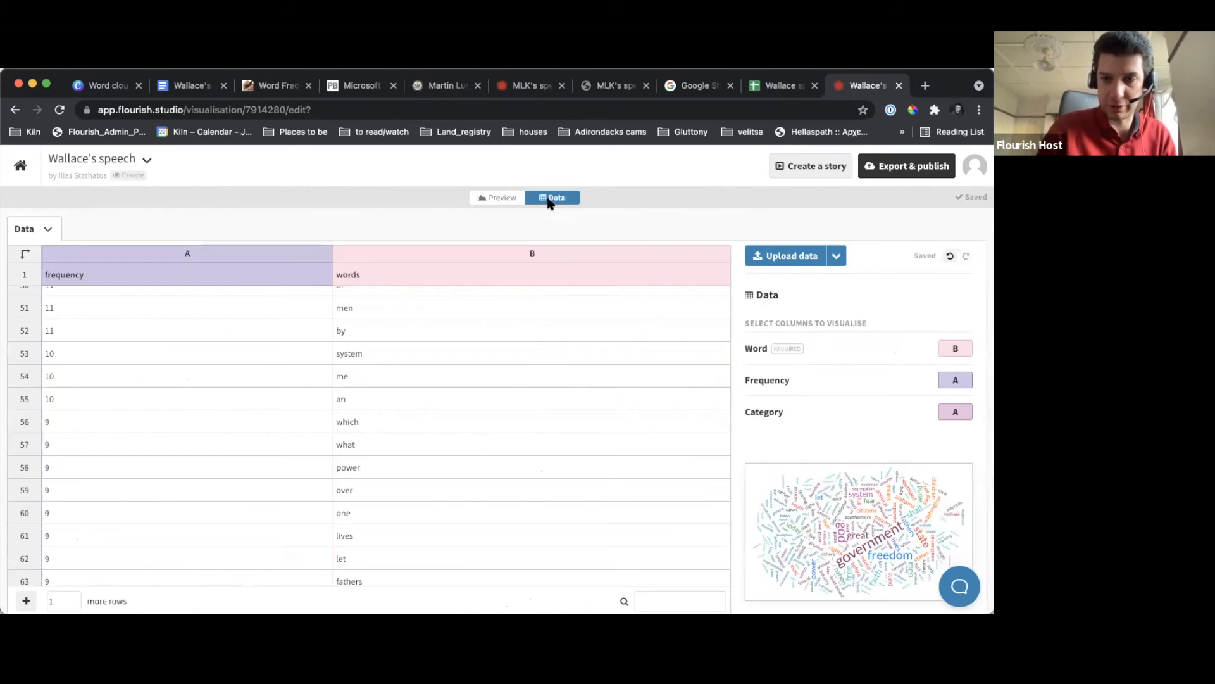
{"action": "left_click", "coordinate": [485, 199]}
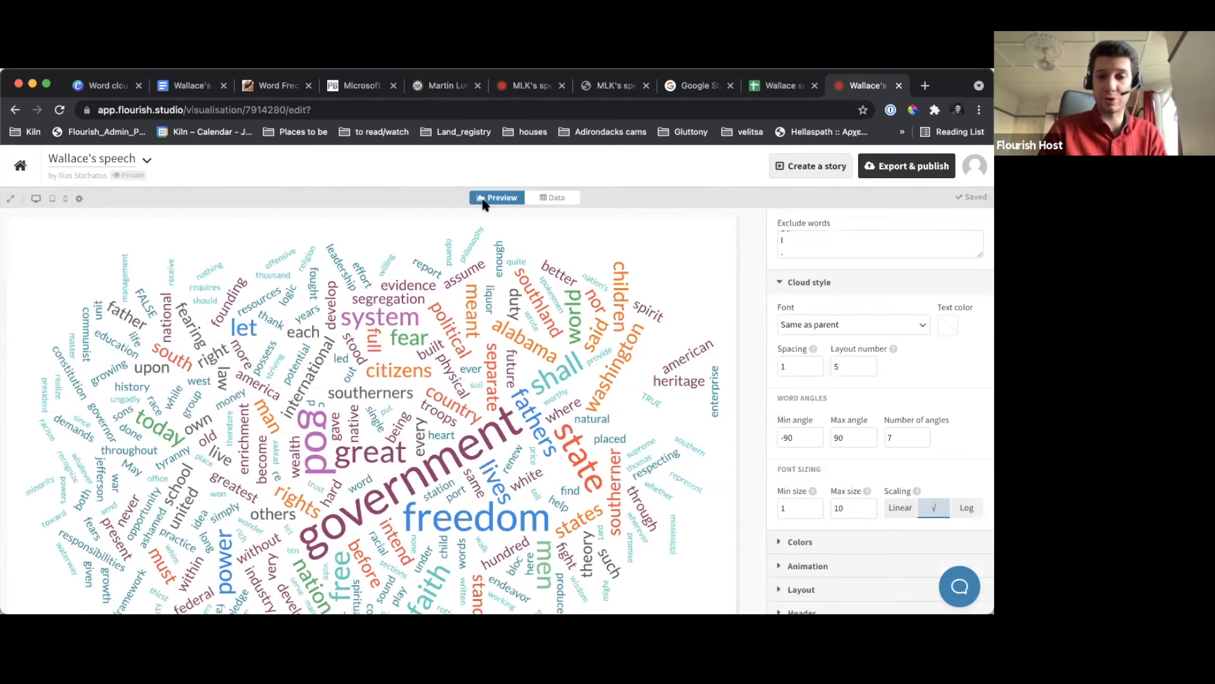
Clear the Category column assignment in the datasheet and return to the word cloud preview
{"action": "left_click", "coordinate": [554, 197]}
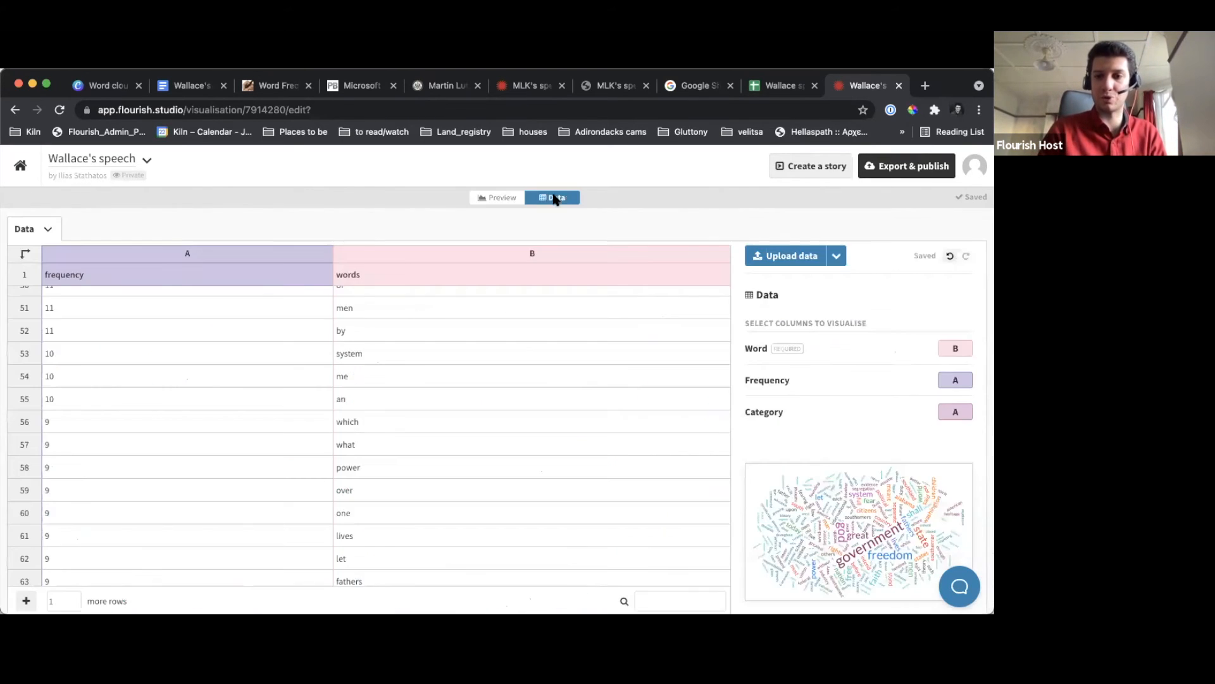
{"action": "left_click", "coordinate": [961, 411]}
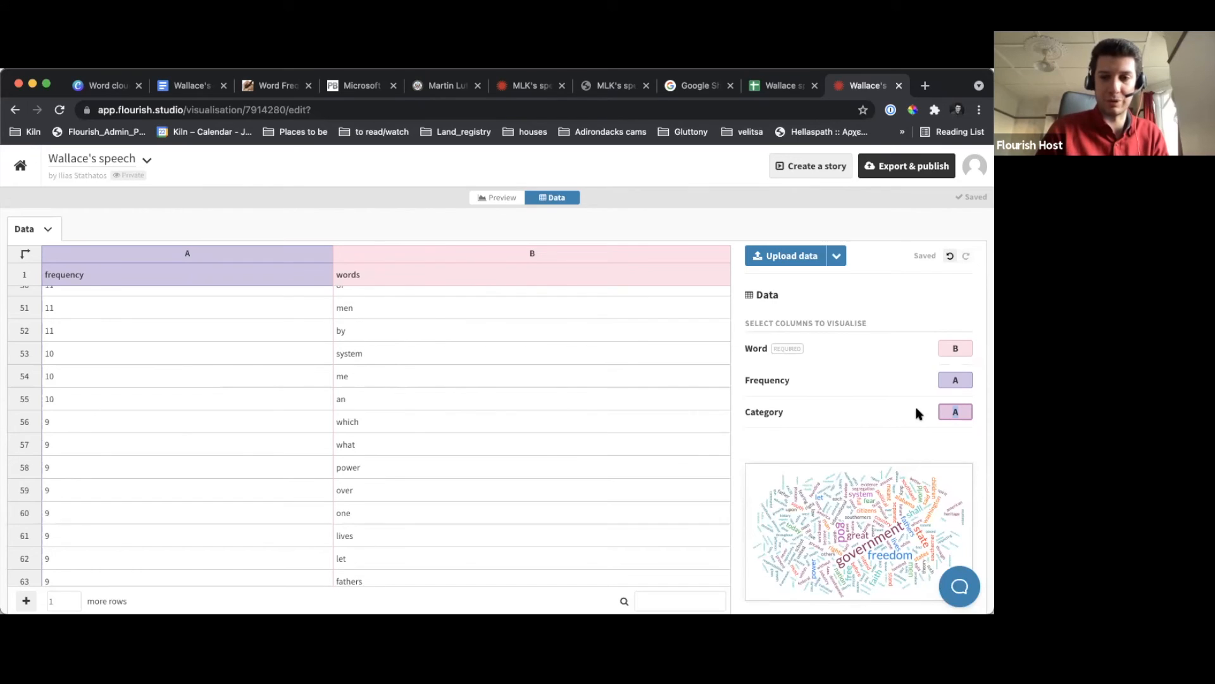
{"action": "key", "text": "BackSpace"}
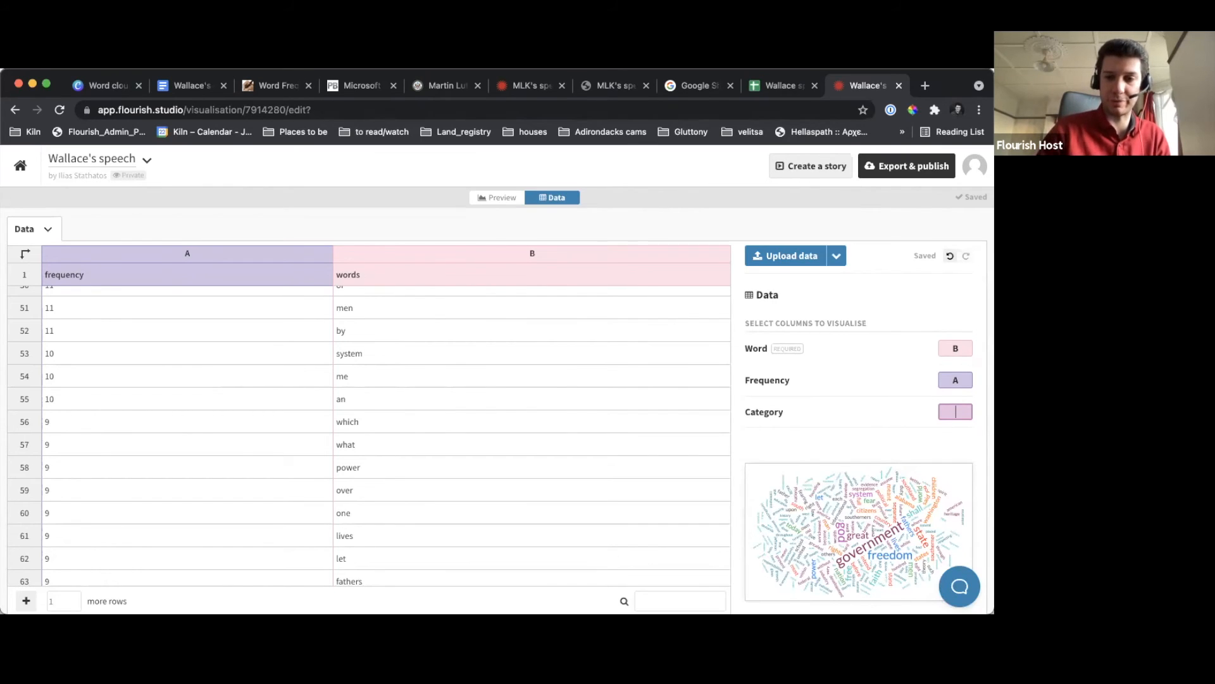
{"action": "left_click", "coordinate": [883, 346]}
{"action": "left_click", "coordinate": [864, 299]}
{"action": "left_click", "coordinate": [487, 198]}
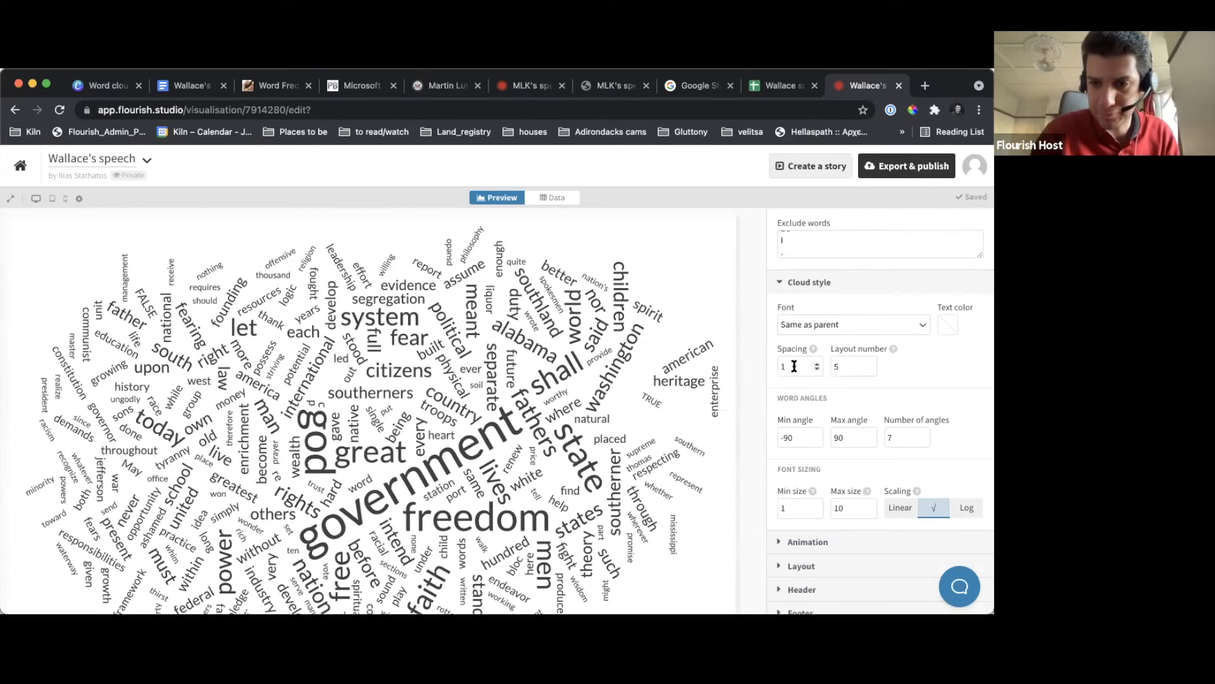
Set the word cloud's word limit to 100
{"action": "scroll", "coordinate": [947, 340], "scroll_direction": "up", "scroll_amount": 5}
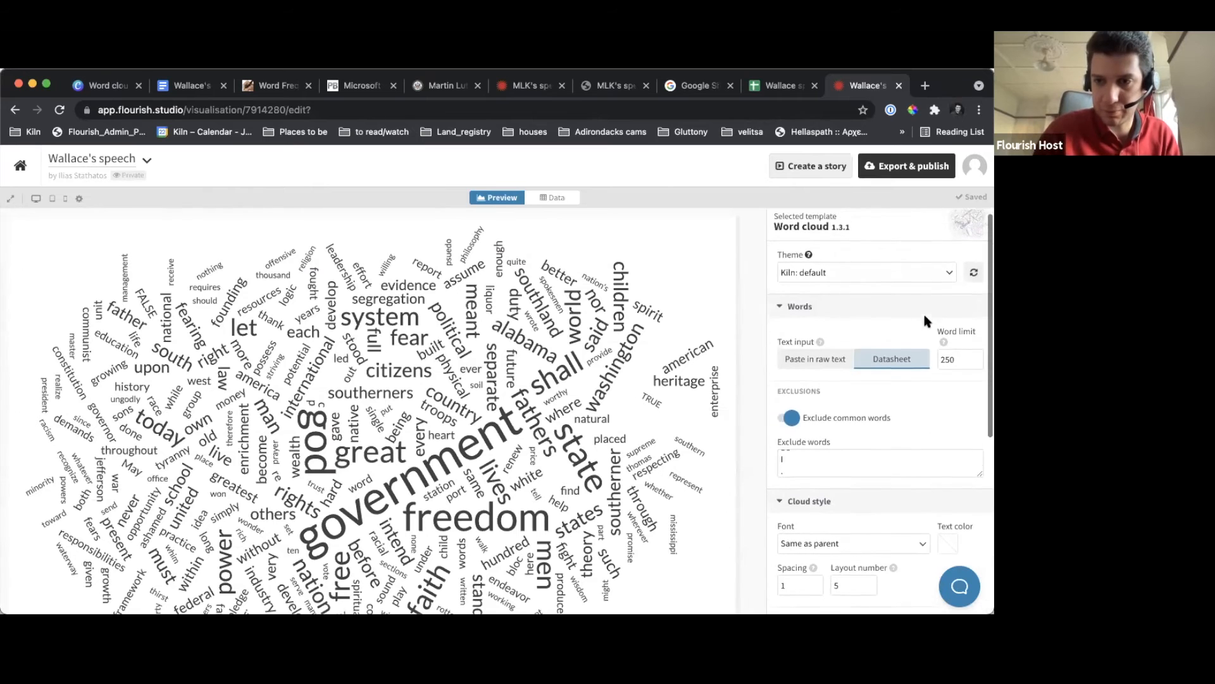
{"action": "key", "text": "BackSpace"}
{"action": "key", "text": "BackSpace"}
{"action": "key", "text": "BackSpace"}
{"action": "type", "text": "100"}
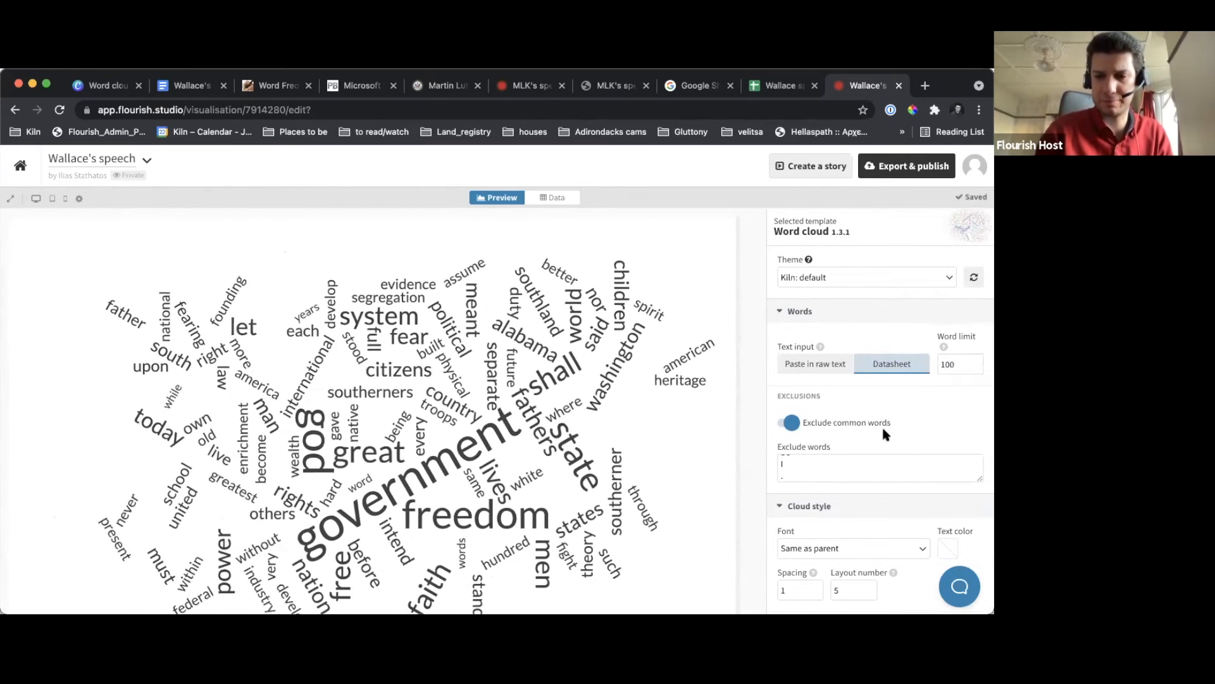
Set the cloud style's spacing to 2 and its layout number to 4
{"action": "scroll", "coordinate": [883, 433], "scroll_direction": "down", "scroll_amount": 3}
{"action": "scroll", "coordinate": [884, 433], "scroll_direction": "down", "scroll_amount": 3}
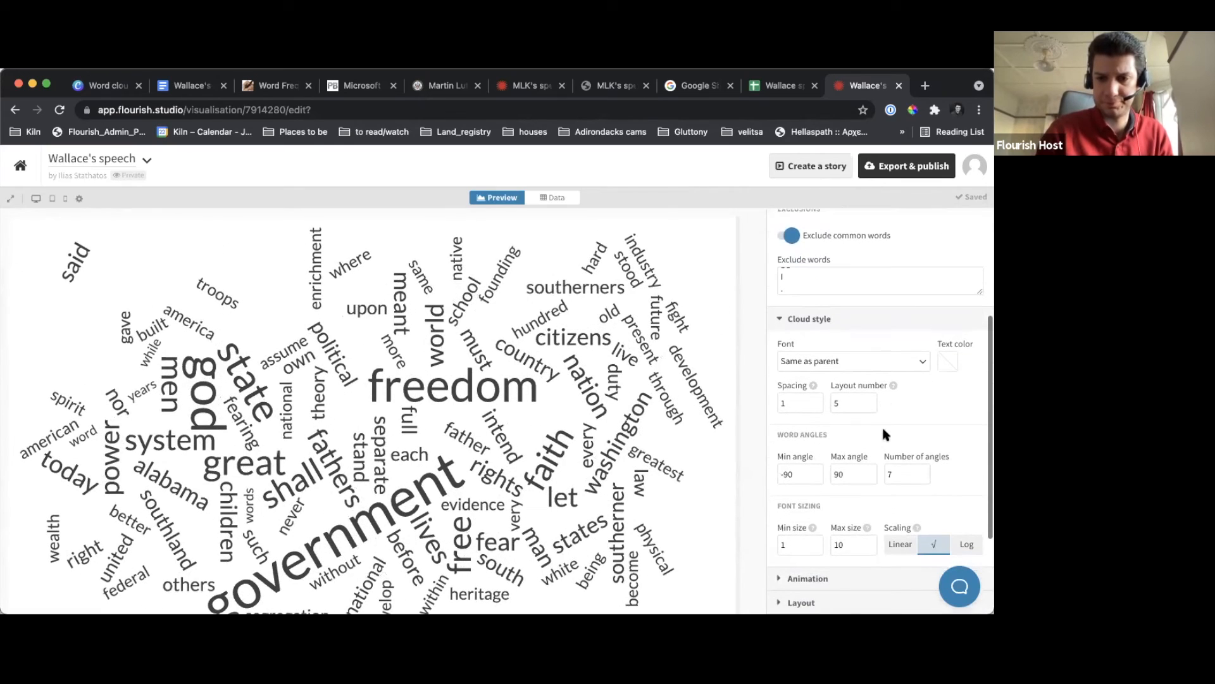
{"action": "left_click", "coordinate": [817, 400]}
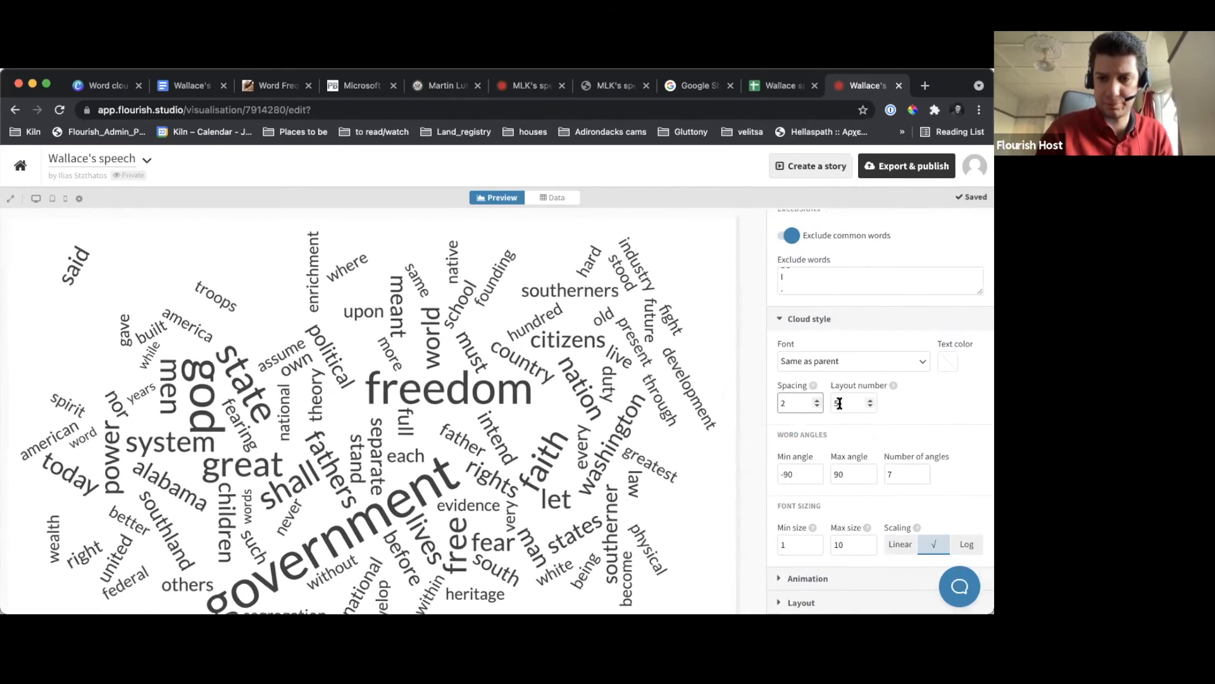
{"action": "left_click", "coordinate": [871, 406]}
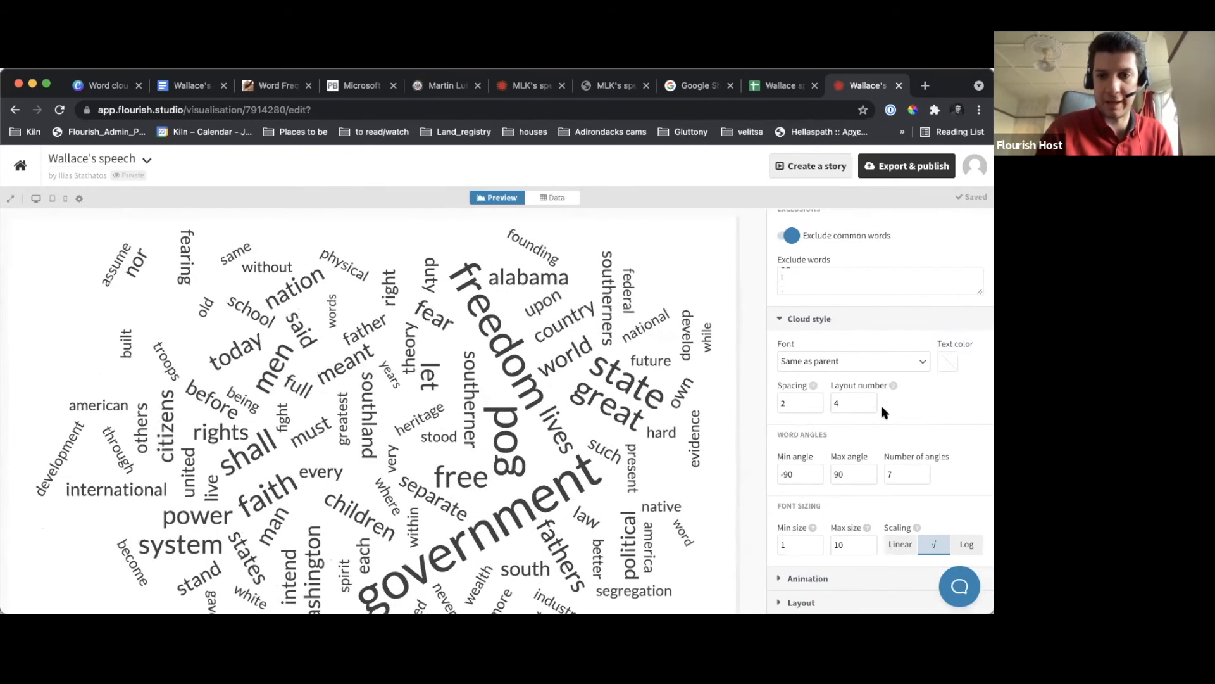
Set the number of word angles to 4 and the maximum font size to 20
{"action": "scroll", "coordinate": [880, 402], "scroll_direction": "down", "scroll_amount": 2}
{"action": "left_click", "coordinate": [923, 413]}
{"action": "left_click", "coordinate": [923, 413]}
{"action": "left_click", "coordinate": [923, 413]}
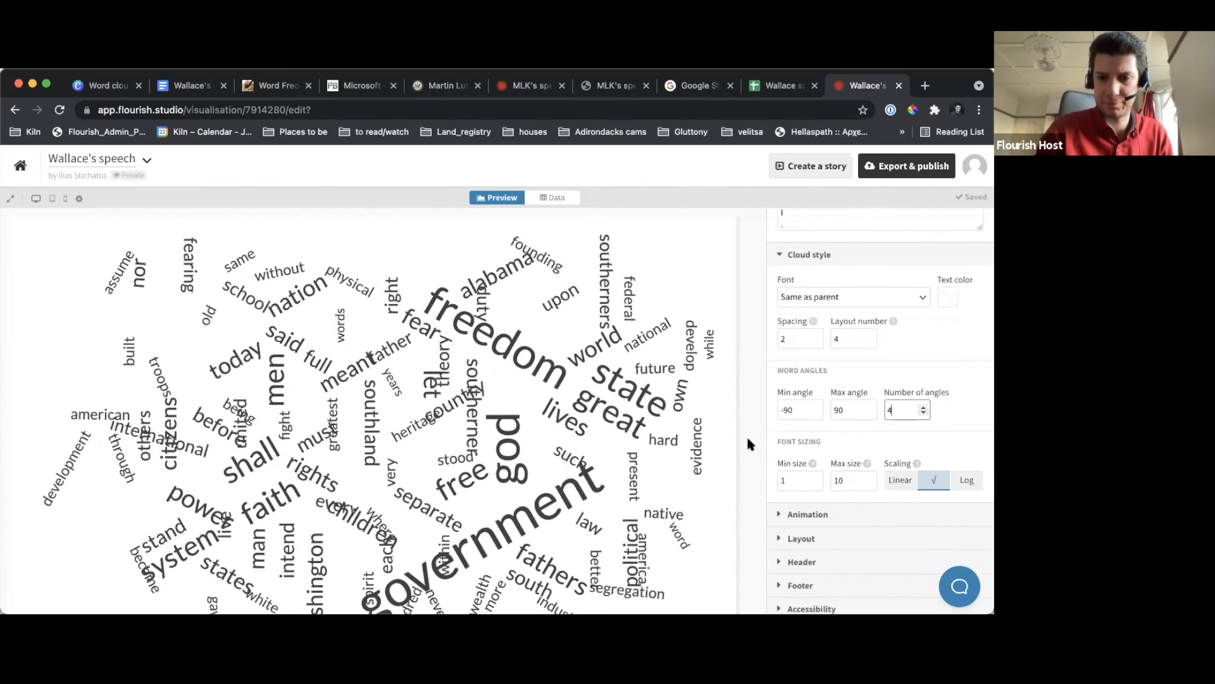
{"action": "double_click", "coordinate": [834, 479]}
{"action": "type", "text": "2"}
{"action": "left_click", "coordinate": [765, 454]}
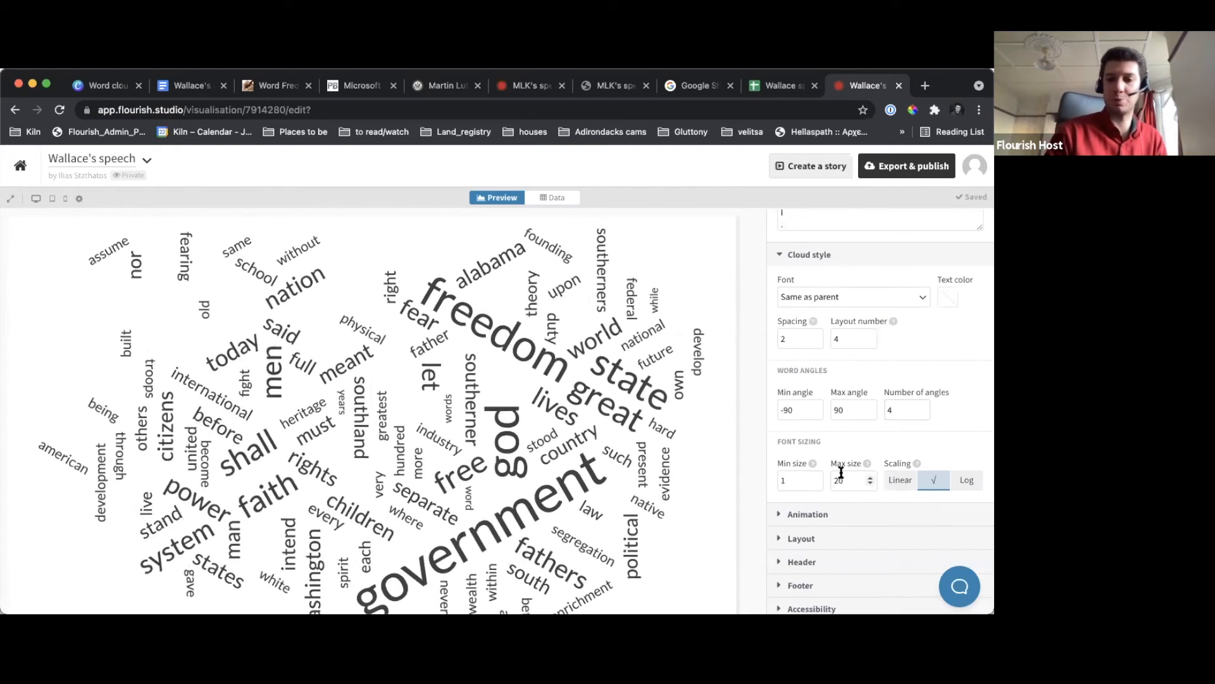
Set the word cloud's animation duration to 3 and collapse the animation settings
{"action": "scroll", "coordinate": [842, 471], "scroll_direction": "down", "scroll_amount": 1}
{"action": "left_click", "coordinate": [844, 474]}
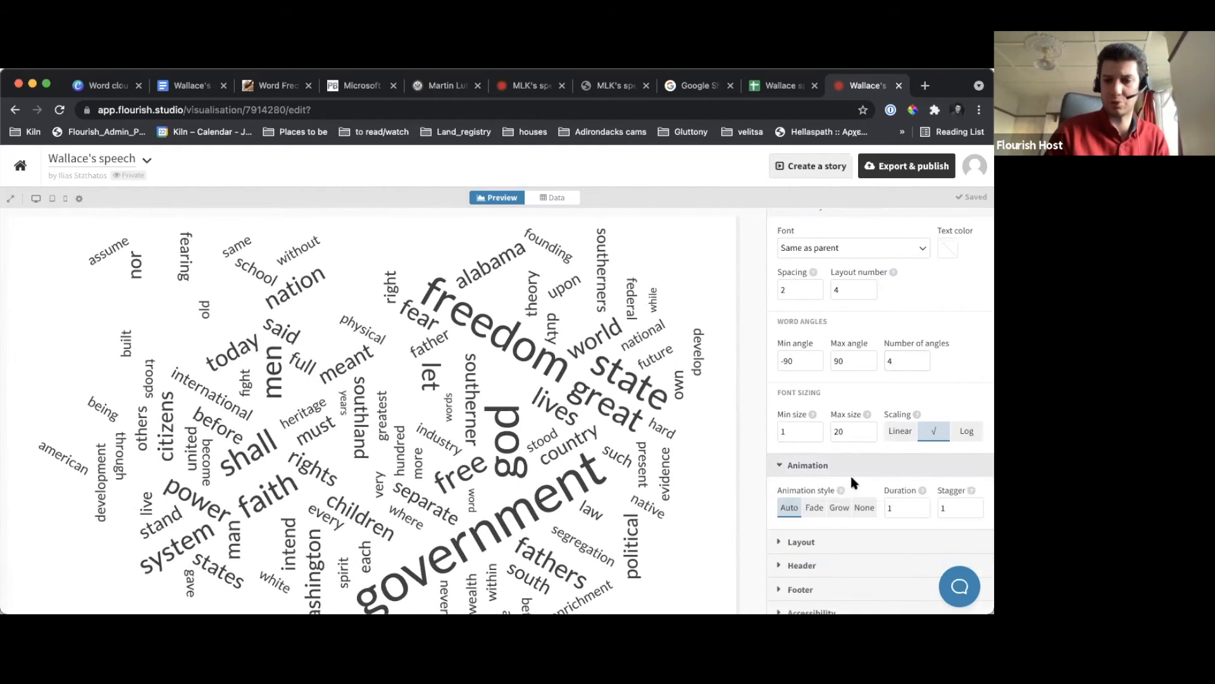
{"action": "left_click_drag", "start_coordinate": [898, 506], "coordinate": [885, 508]}
{"action": "type", "text": "3"}
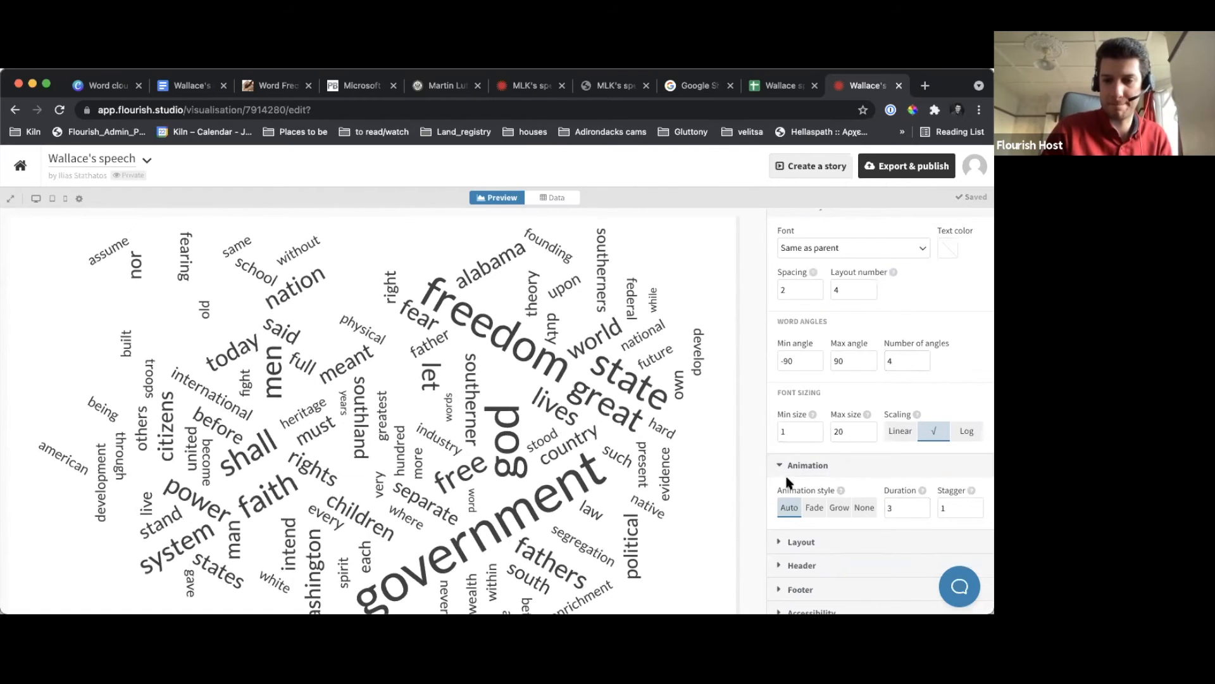
{"action": "left_click", "coordinate": [808, 467]}
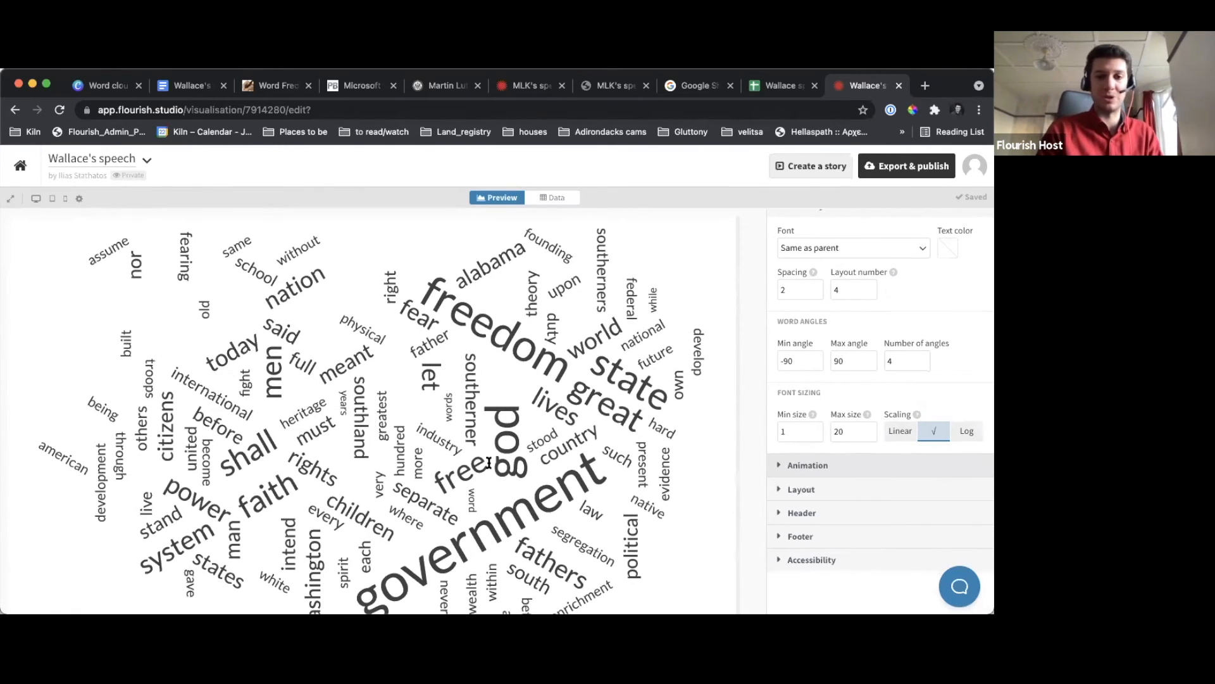
Move the MLK's speech visualisation beside Wallace's speech and compare the two word clouds
{"action": "scroll", "coordinate": [488, 463], "scroll_direction": "down", "scroll_amount": 2}
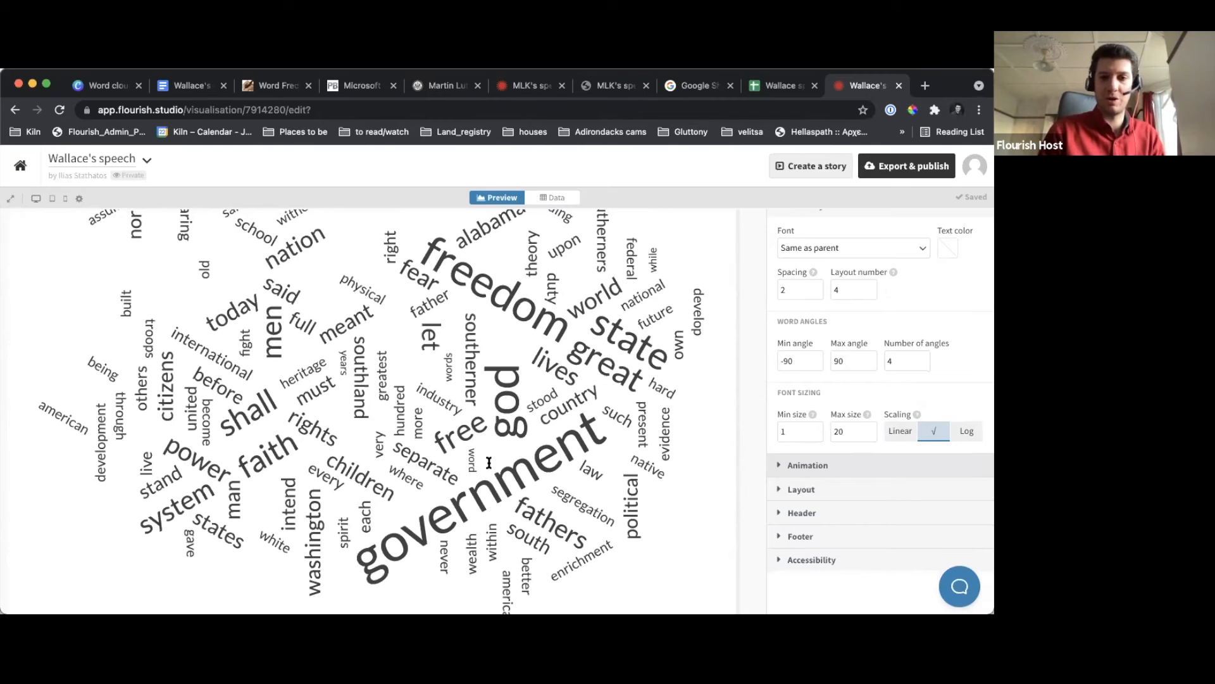
{"action": "left_click_drag", "start_coordinate": [522, 87], "coordinate": [799, 89]}
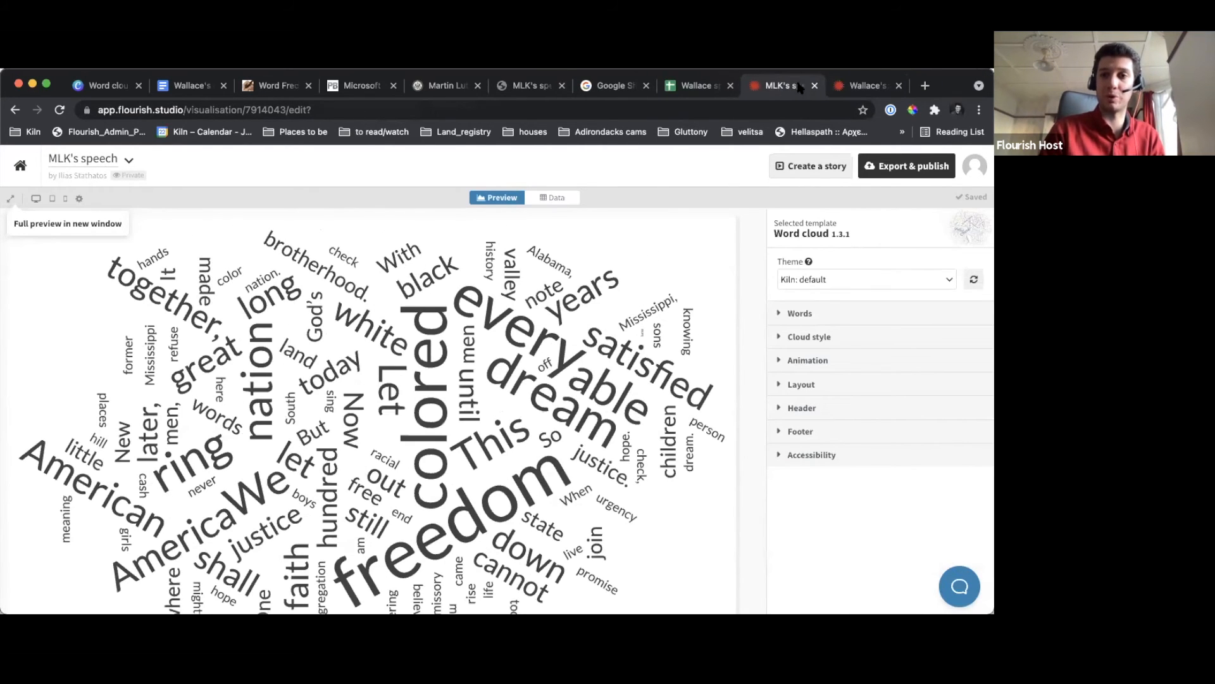
{"action": "left_click", "coordinate": [853, 86]}
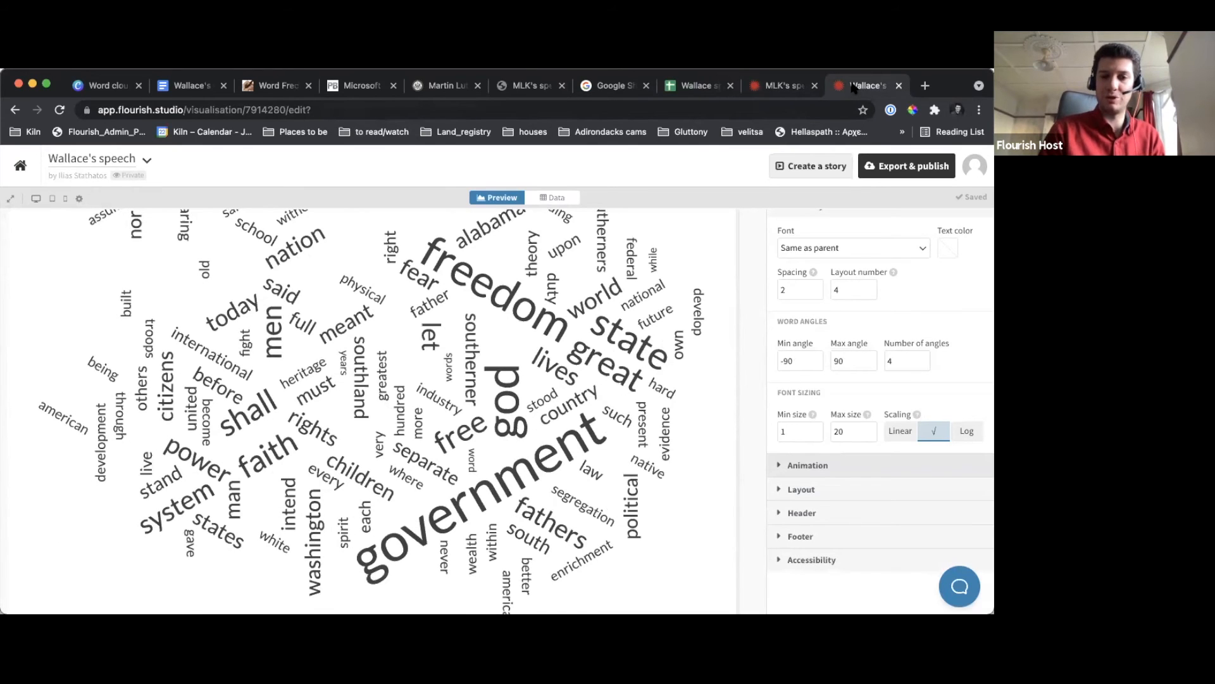
{"action": "left_click", "coordinate": [766, 90]}
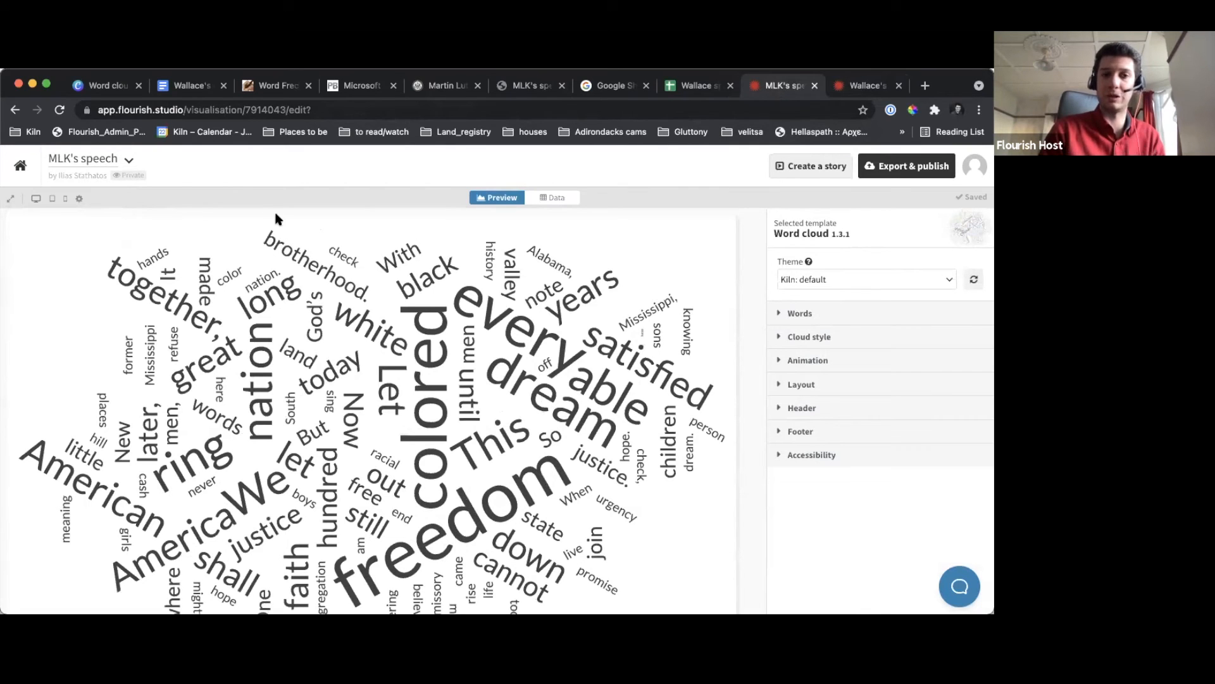
Switch to the Canva webinar slides, present from slide 18 to the "Framing freedom" slide, and exit the presentation
{"action": "left_click", "coordinate": [101, 87]}
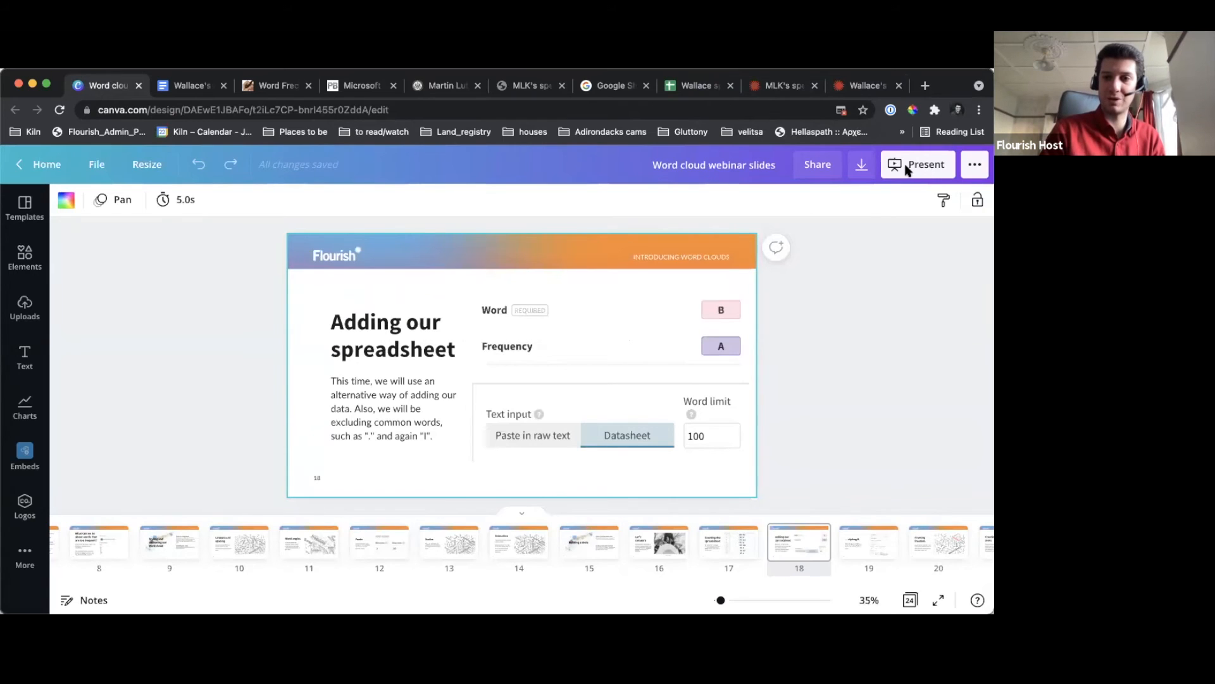
{"action": "left_click", "coordinate": [914, 176]}
{"action": "left_click", "coordinate": [819, 299]}
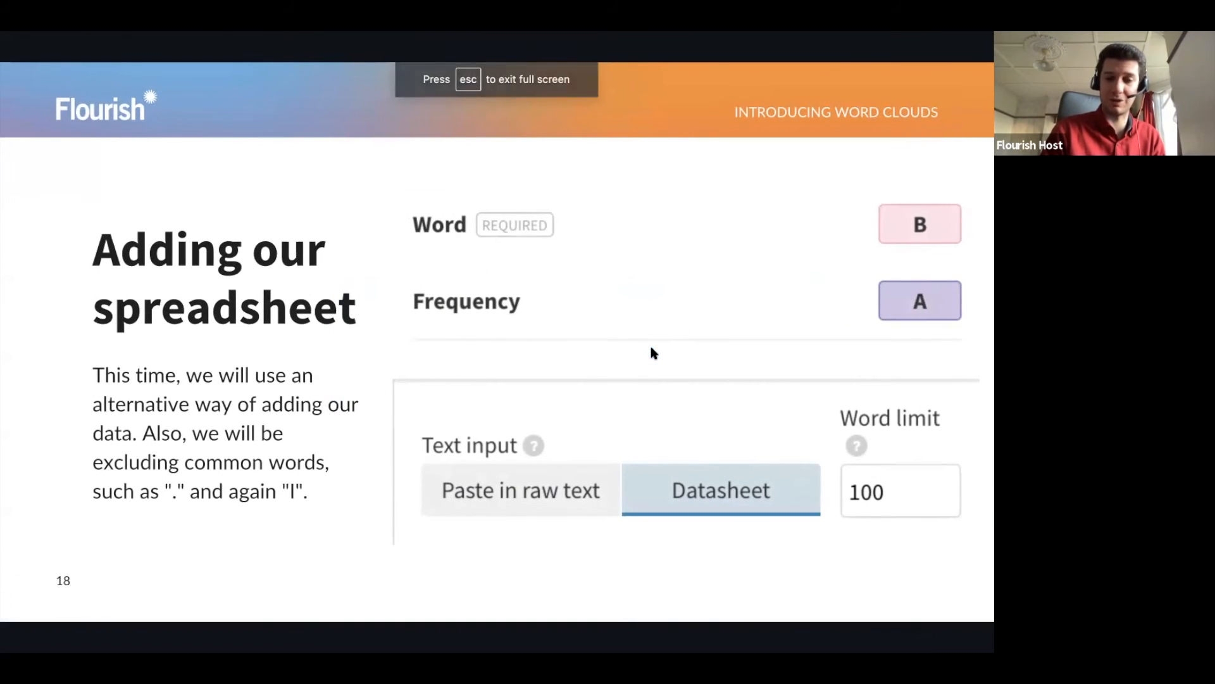
{"action": "key", "text": "Right"}
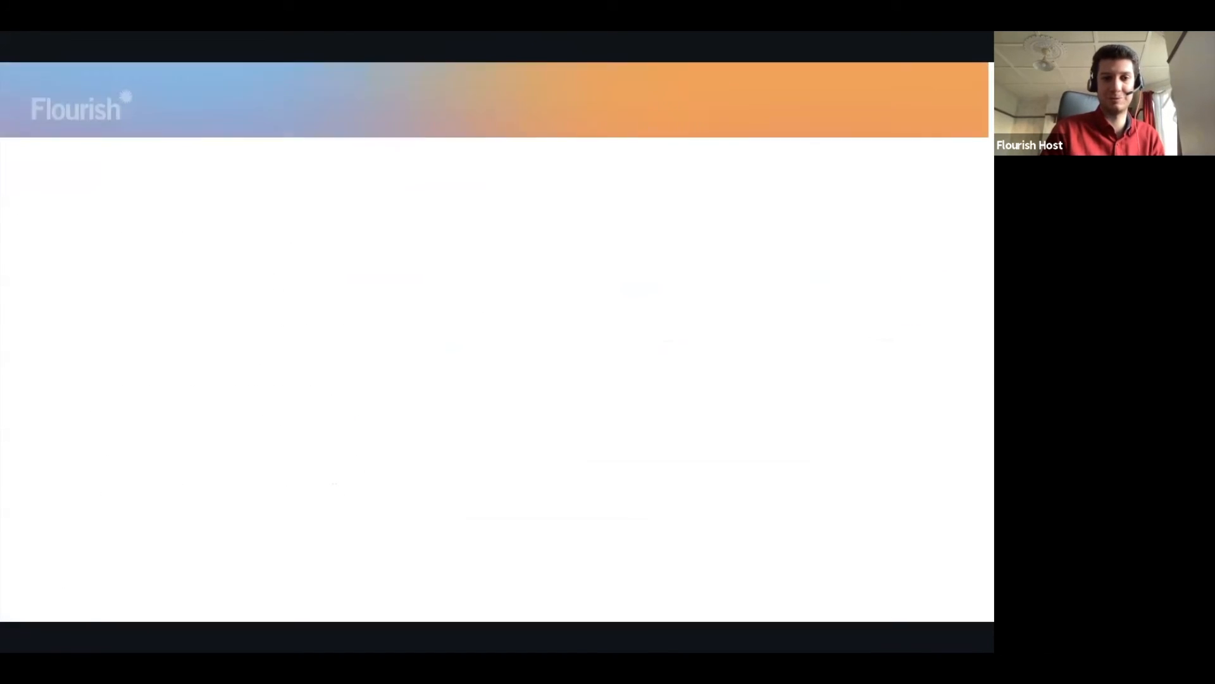
{"action": "key", "text": "Right"}
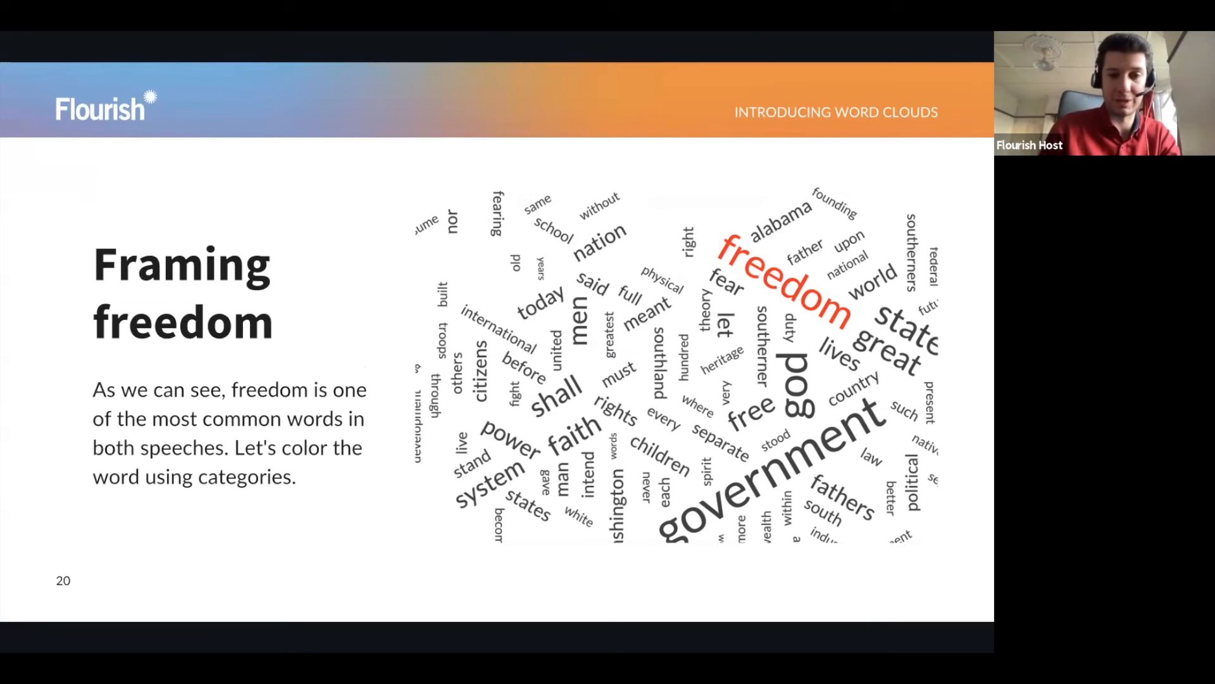
{"action": "key", "text": "Escape"}
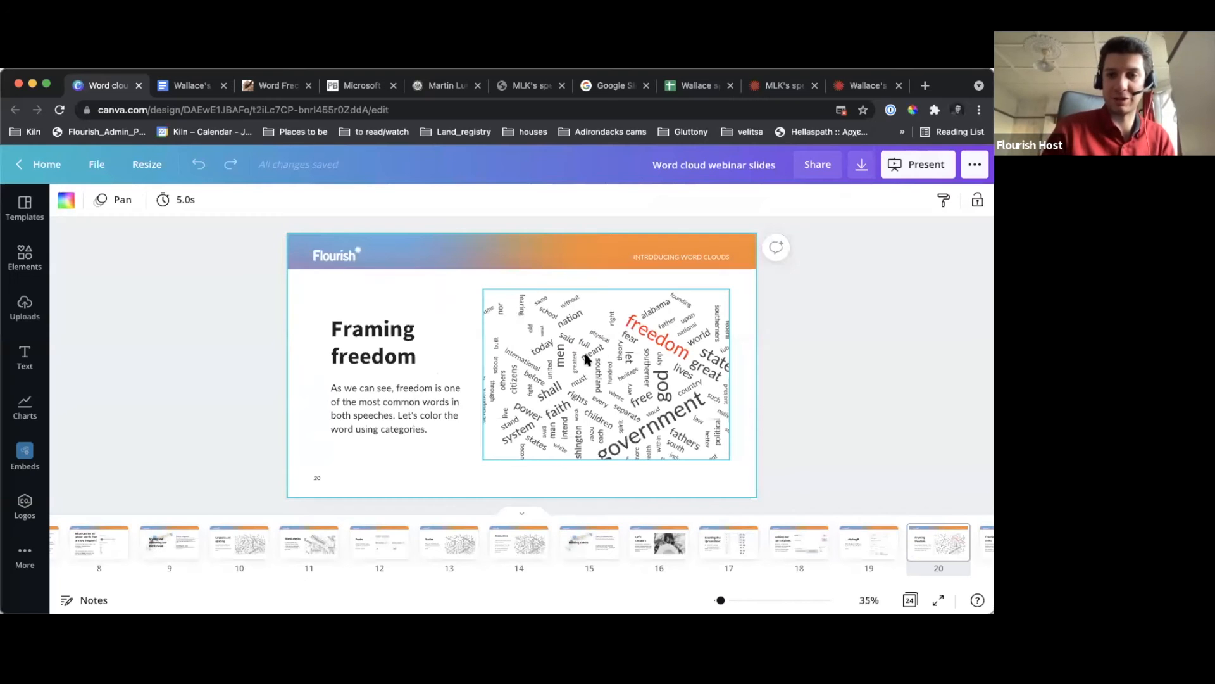
Switch to the MLK's speech visualisation and set its header title to: Most common 100 words found in MLK's "I have a dream" speech
{"action": "left_click", "coordinate": [923, 88]}
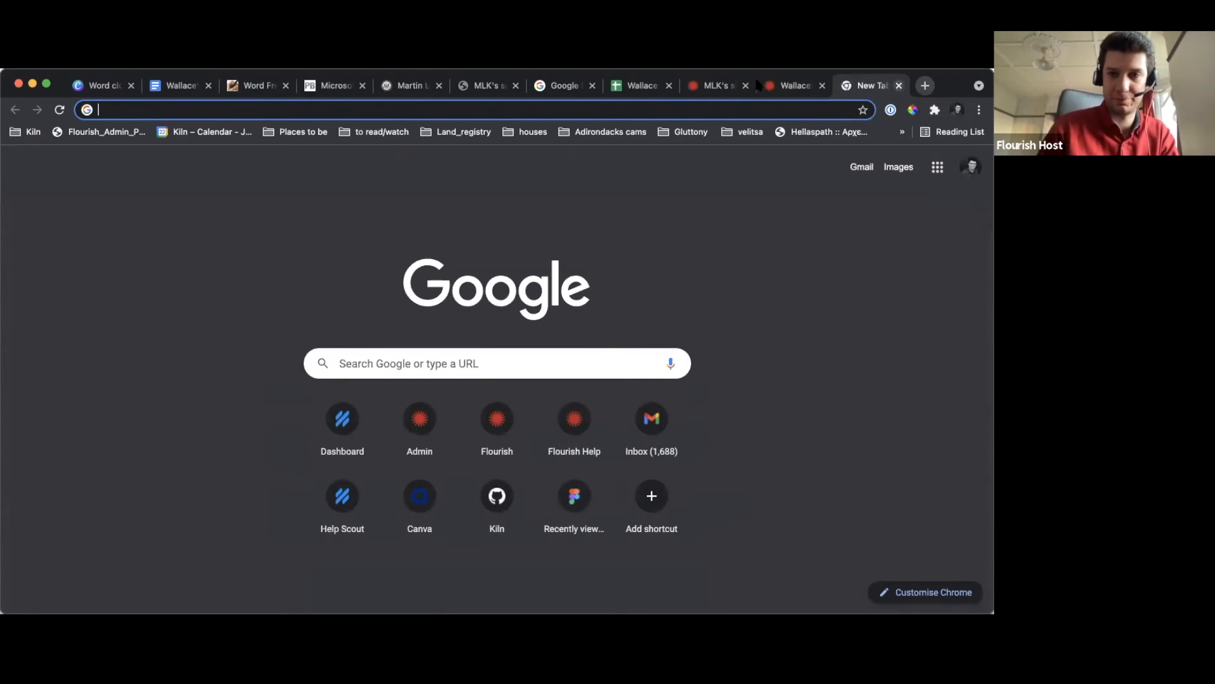
{"action": "left_click", "coordinate": [718, 85]}
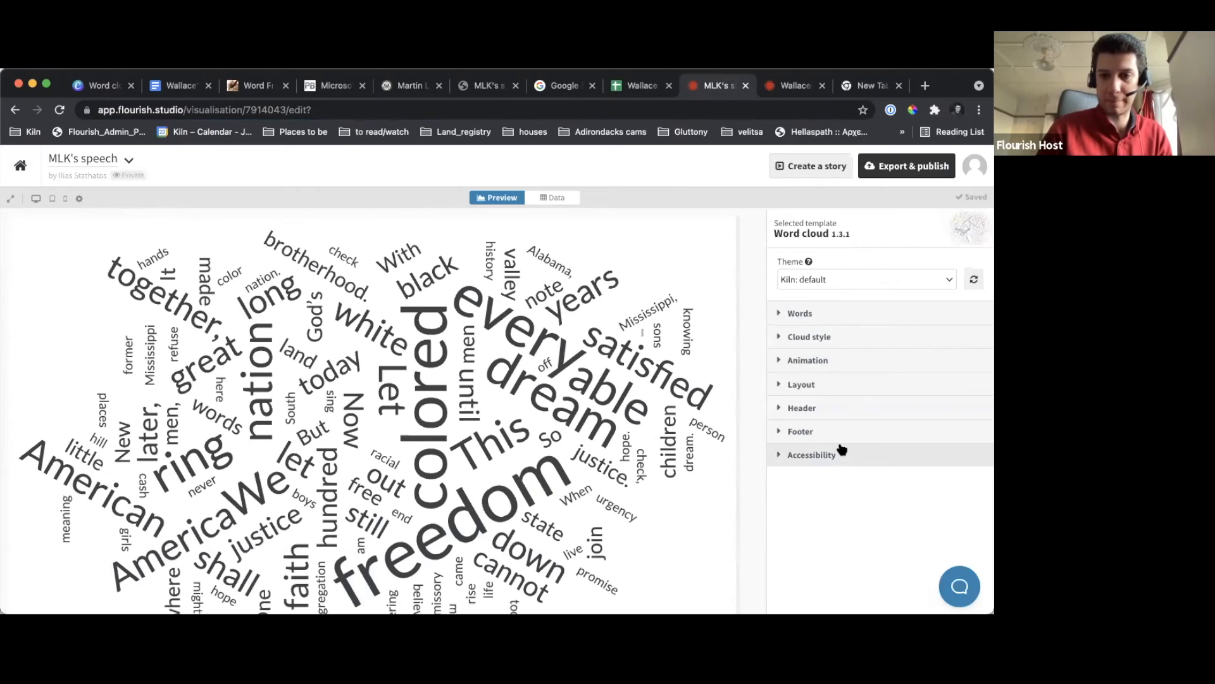
{"action": "left_click", "coordinate": [828, 412]}
{"action": "left_click", "coordinate": [833, 503]}
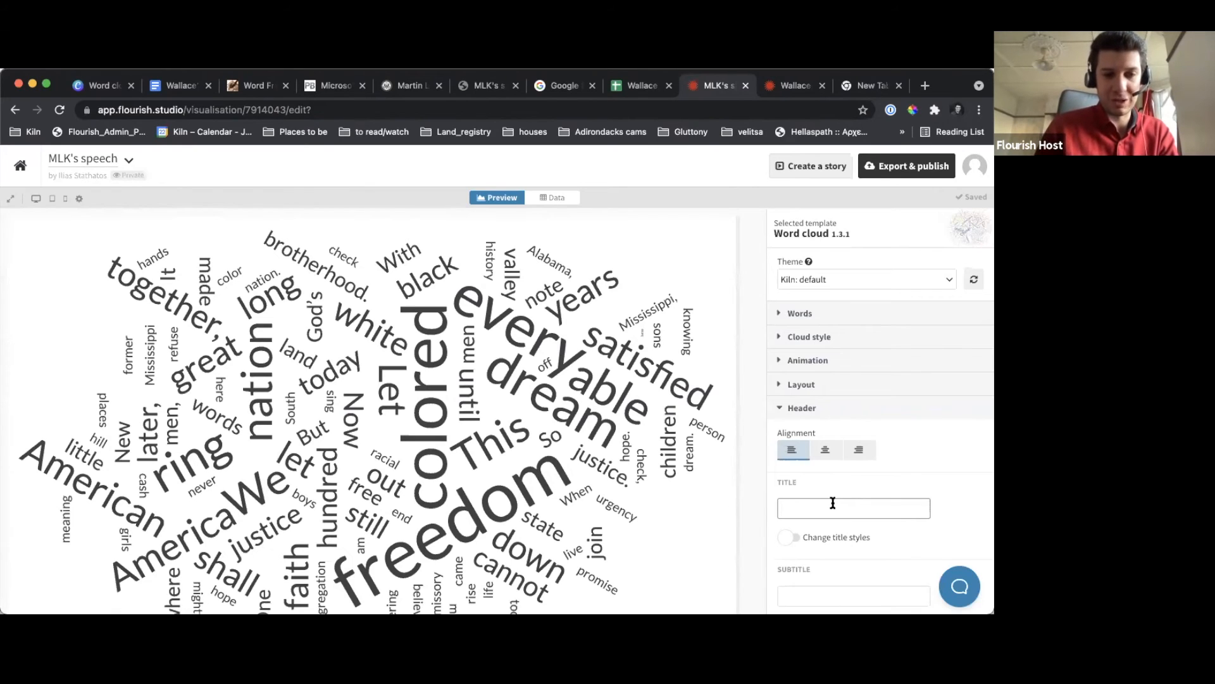
{"action": "type", "text": "M"}
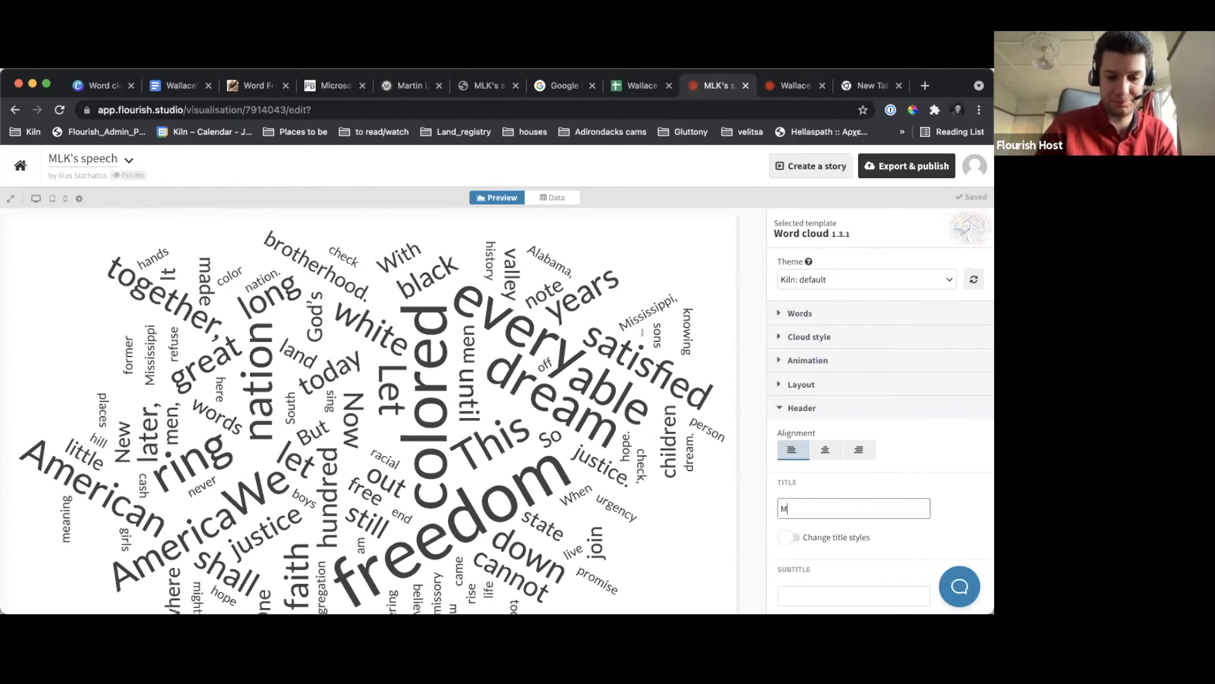
{"action": "type", "text": "LK's"}
{"action": "key", "text": "BackSpace"}
{"action": "key", "text": "BackSpace"}
{"action": "key", "text": "BackSpace"}
{"action": "key", "text": "BackSpace"}
{"action": "key", "text": "BackSpace"}
{"action": "type", "text": "Mo"}
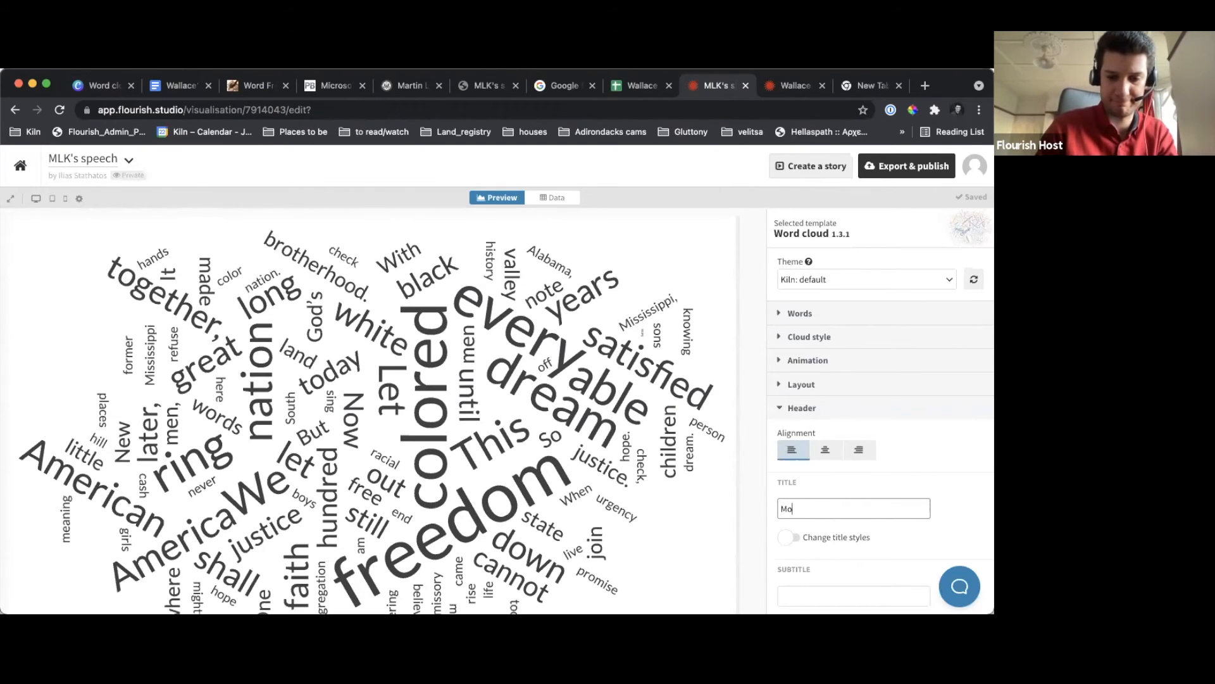
{"action": "type", "text": "st commo"}
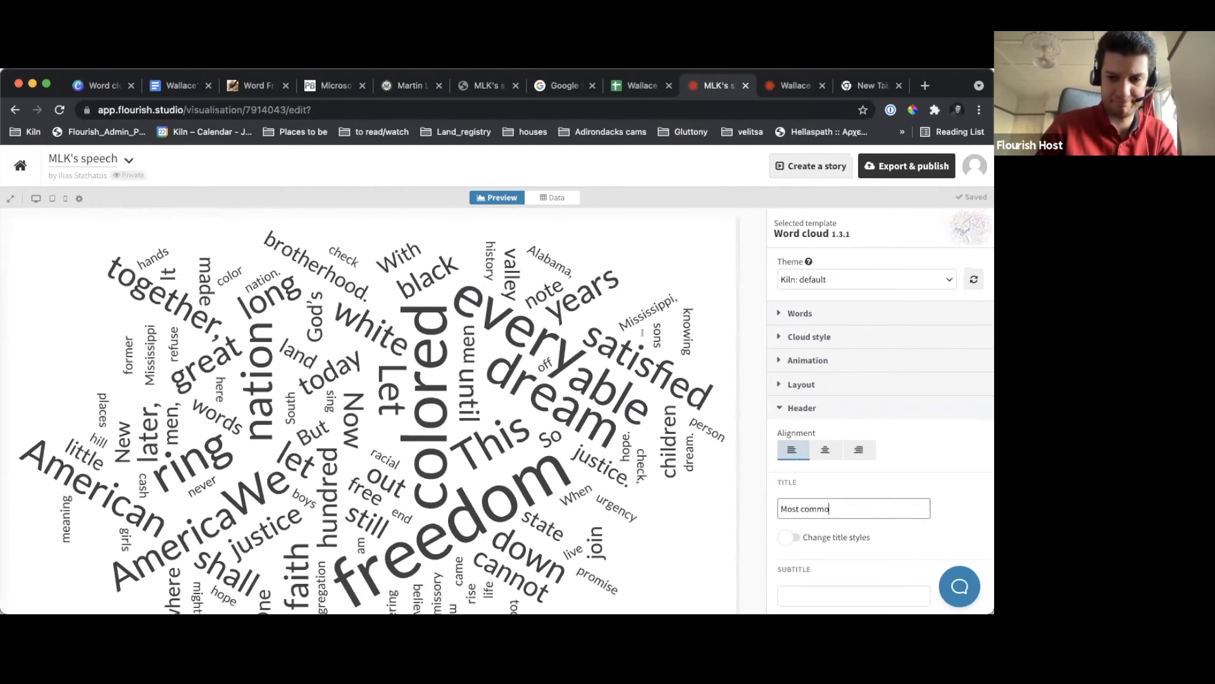
{"action": "type", "text": "n 100"}
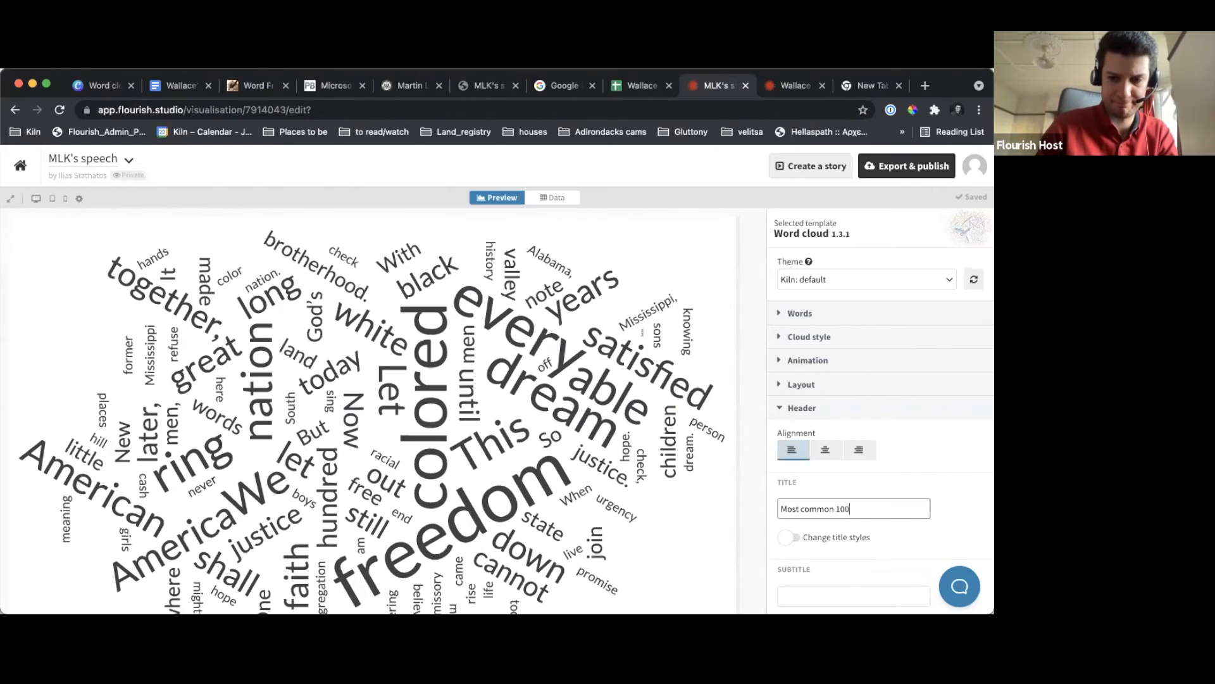
{"action": "type", "text": " words found in MLK's"}
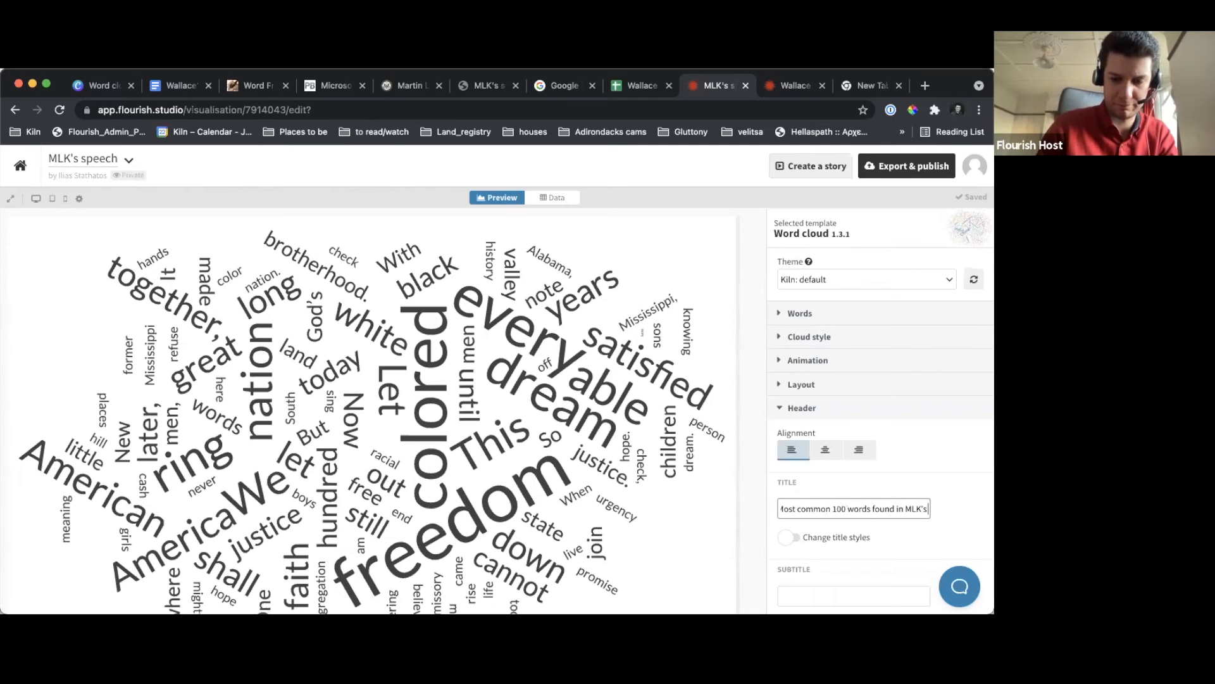
{"action": "type", "text": " \"I hav"}
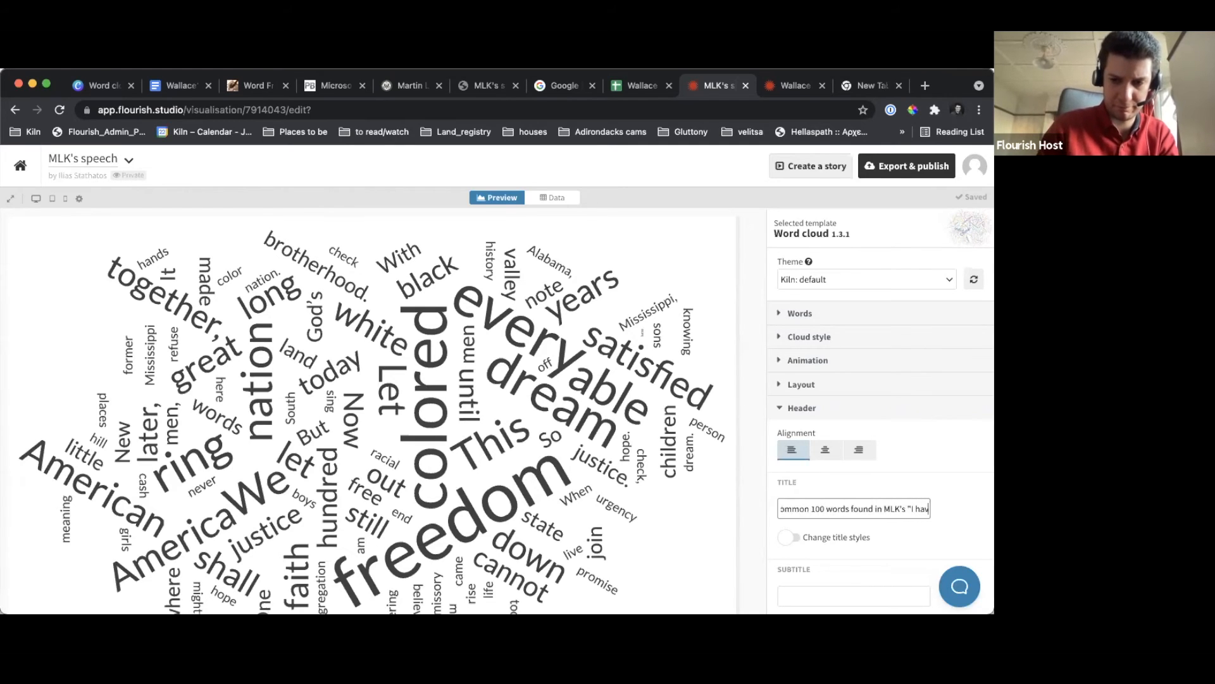
{"action": "type", "text": "e a dream speec"}
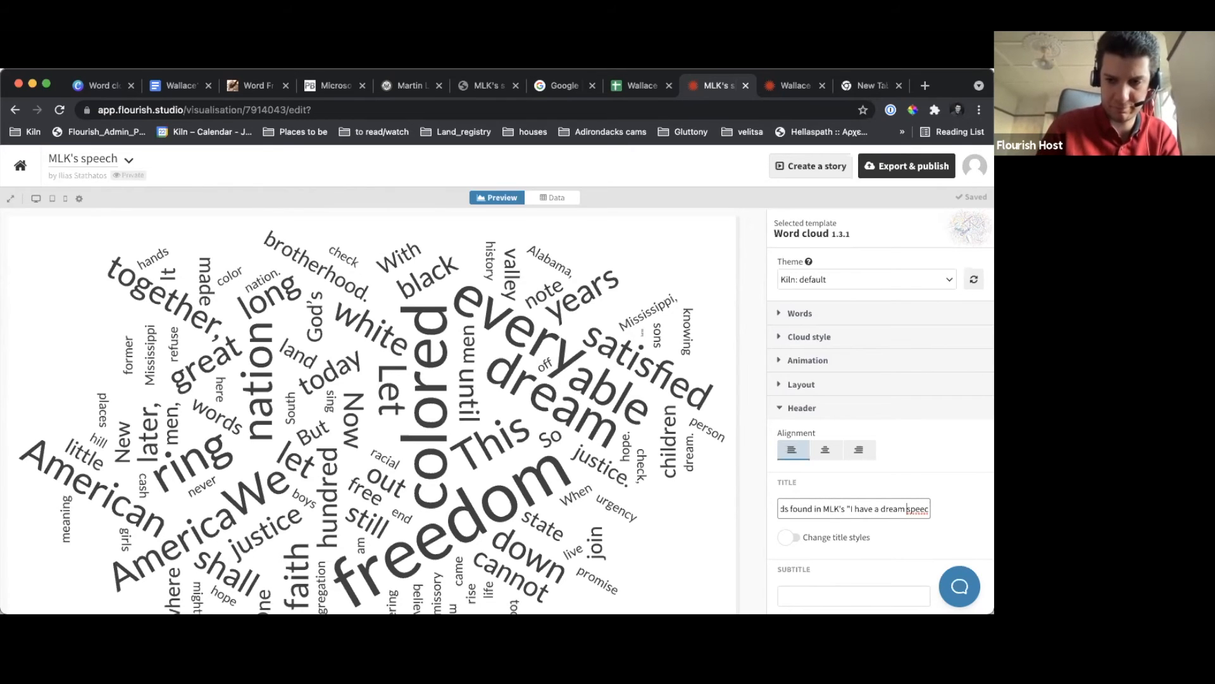
{"action": "key", "text": "Left"}
{"action": "key", "text": "Left"}
{"action": "key", "text": "Left"}
{"action": "key", "text": "Left"}
{"action": "key", "text": "Left"}
{"action": "key", "text": "Left"}
{"action": "type", "text": "\""}
{"action": "key", "text": "End"}
{"action": "type", "text": "h"}
{"action": "left_click", "coordinate": [749, 500]}
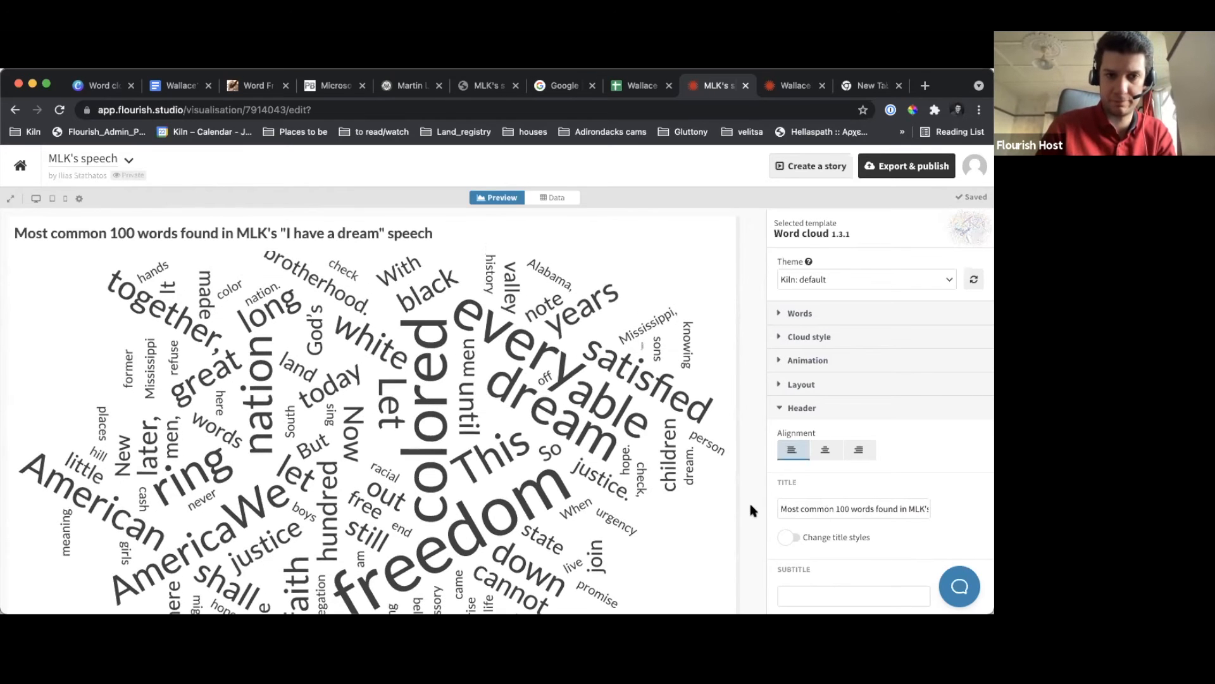
Set the Wallace's speech visualisation's header title to "Most common 100 words in George Wallace's inaugural address as Alabama governor"
{"action": "left_click", "coordinate": [785, 86]}
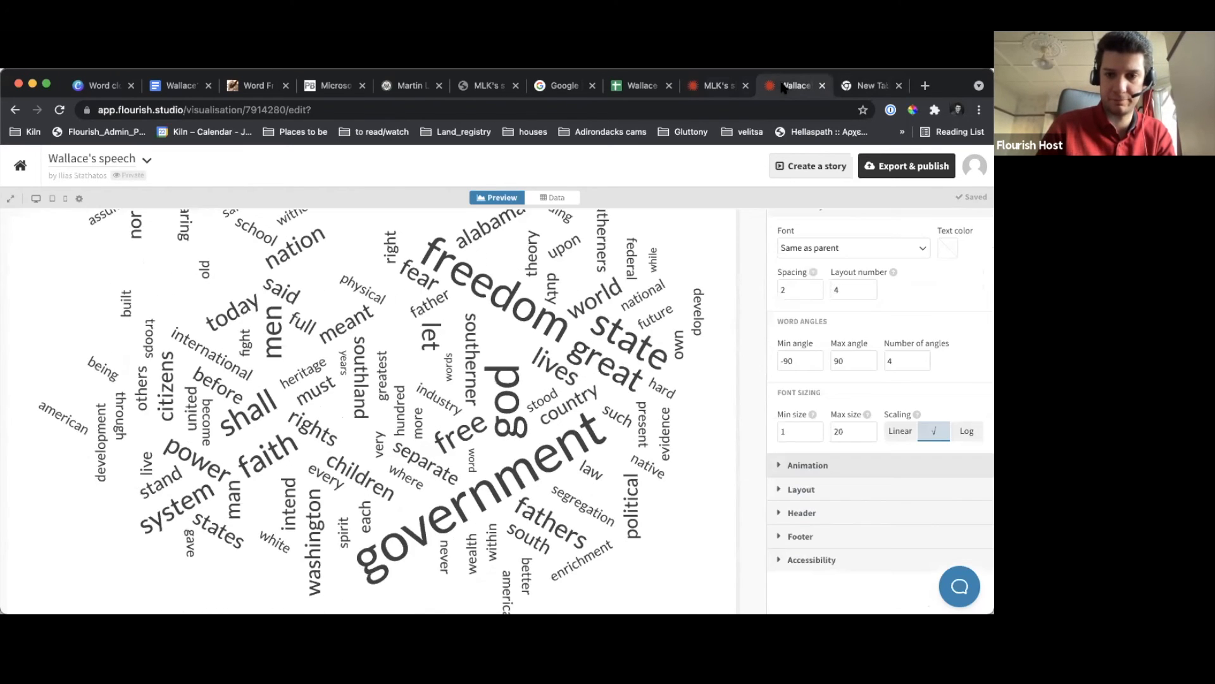
{"action": "left_click", "coordinate": [803, 512]}
{"action": "scroll", "coordinate": [814, 505], "scroll_direction": "down", "scroll_amount": 2}
{"action": "left_click", "coordinate": [809, 512]}
{"action": "type", "text": "Gost"}
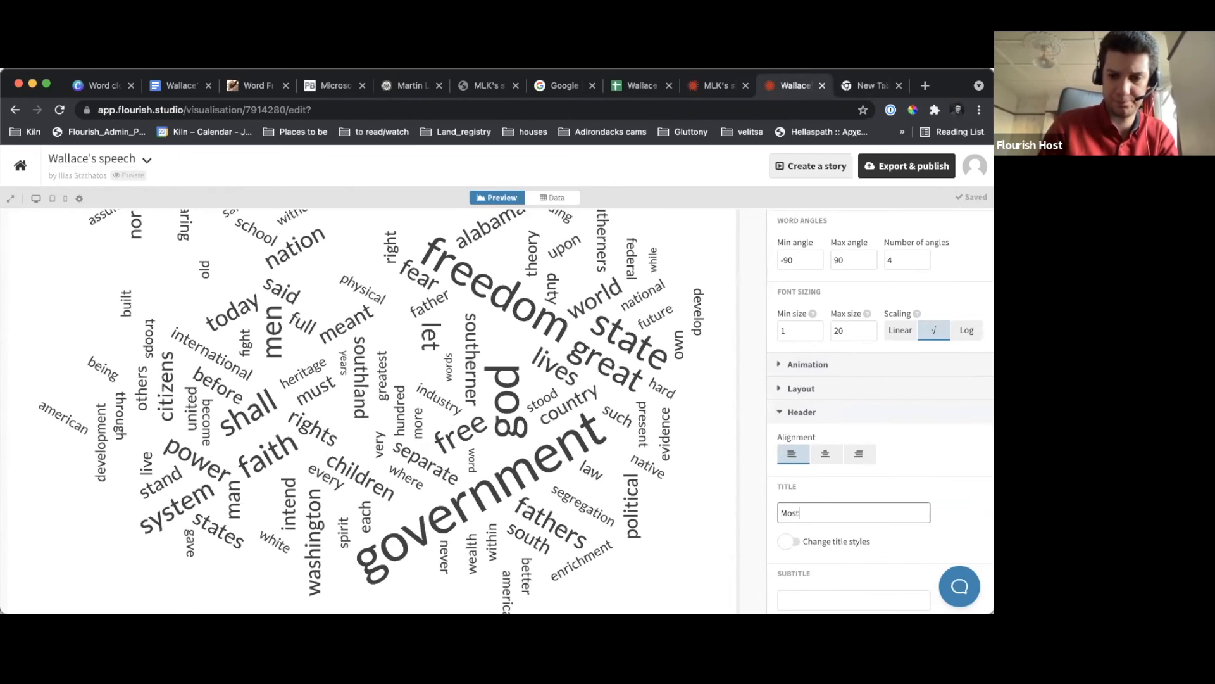
{"action": "type", "text": " common 100 words in George Wallace's \"S"}
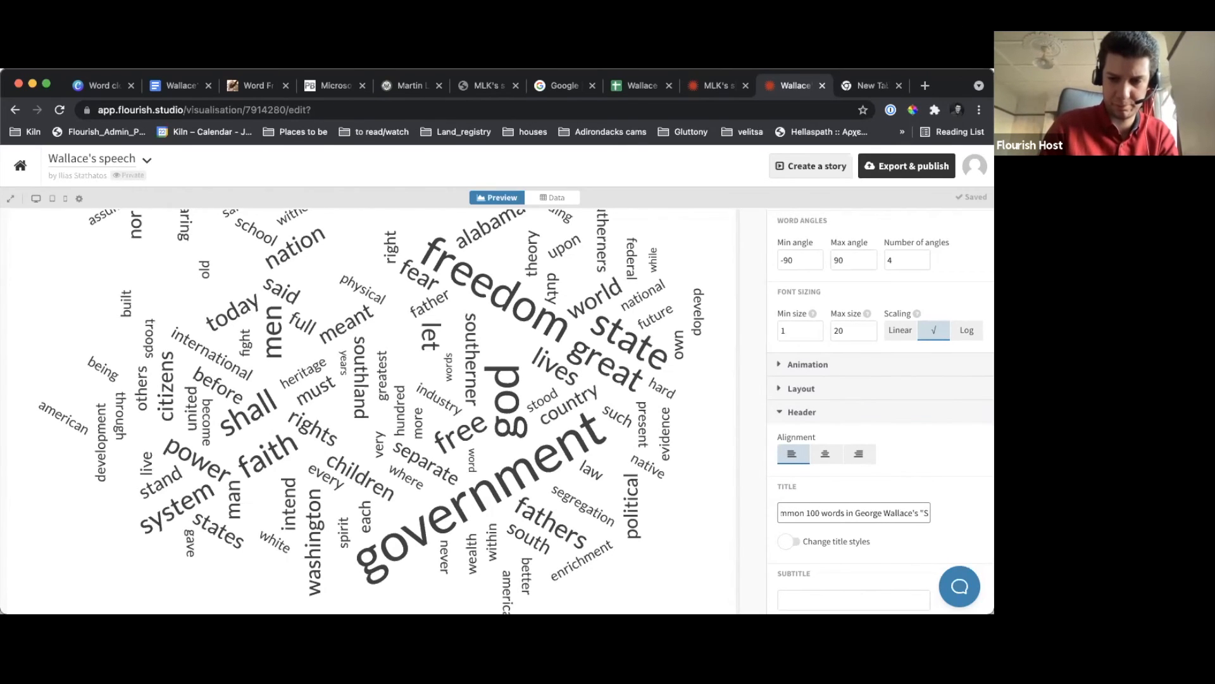
{"action": "key", "text": "BackSpace"}
{"action": "key", "text": "BackSpace"}
{"action": "key", "text": "BackSpace"}
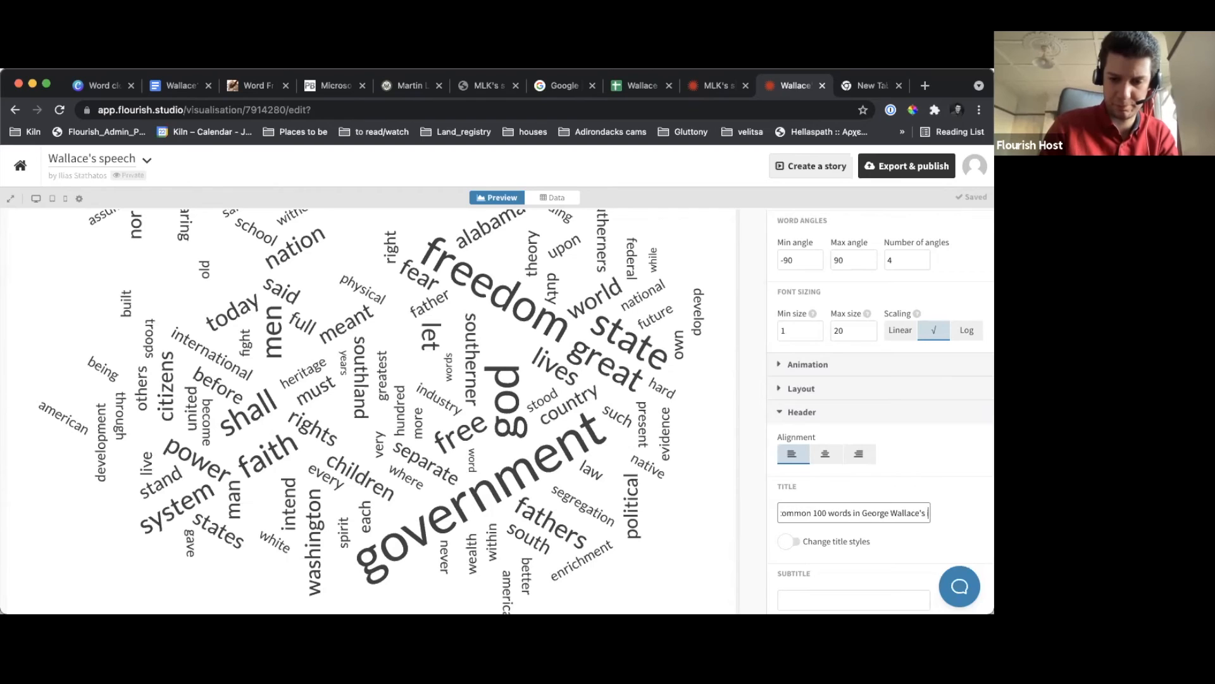
{"action": "type", "text": "inaugural"}
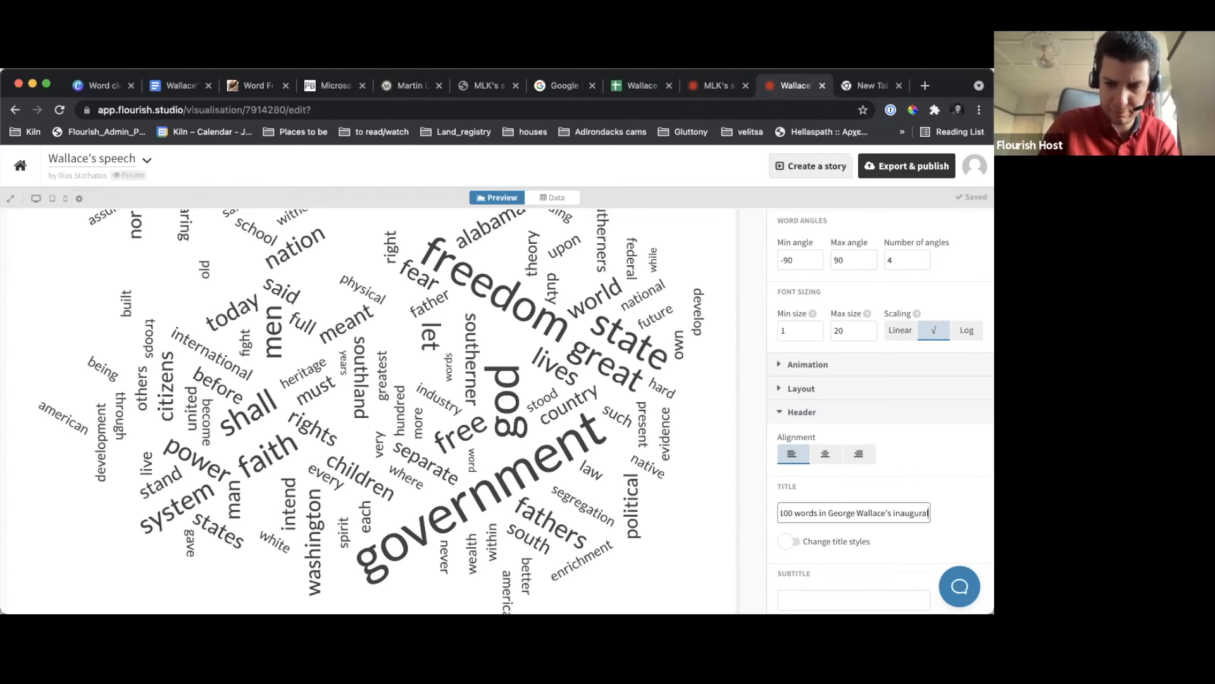
{"action": "type", "text": " address"}
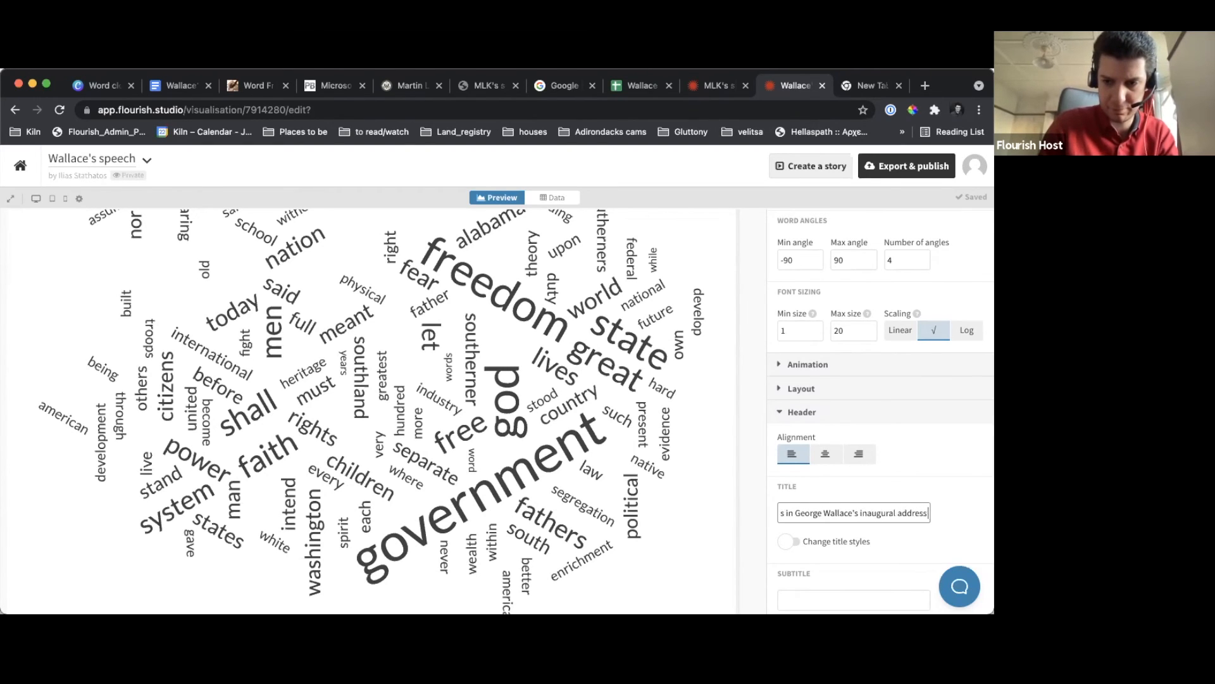
{"action": "type", "text": " as A"}
{"action": "type", "text": "laba"}
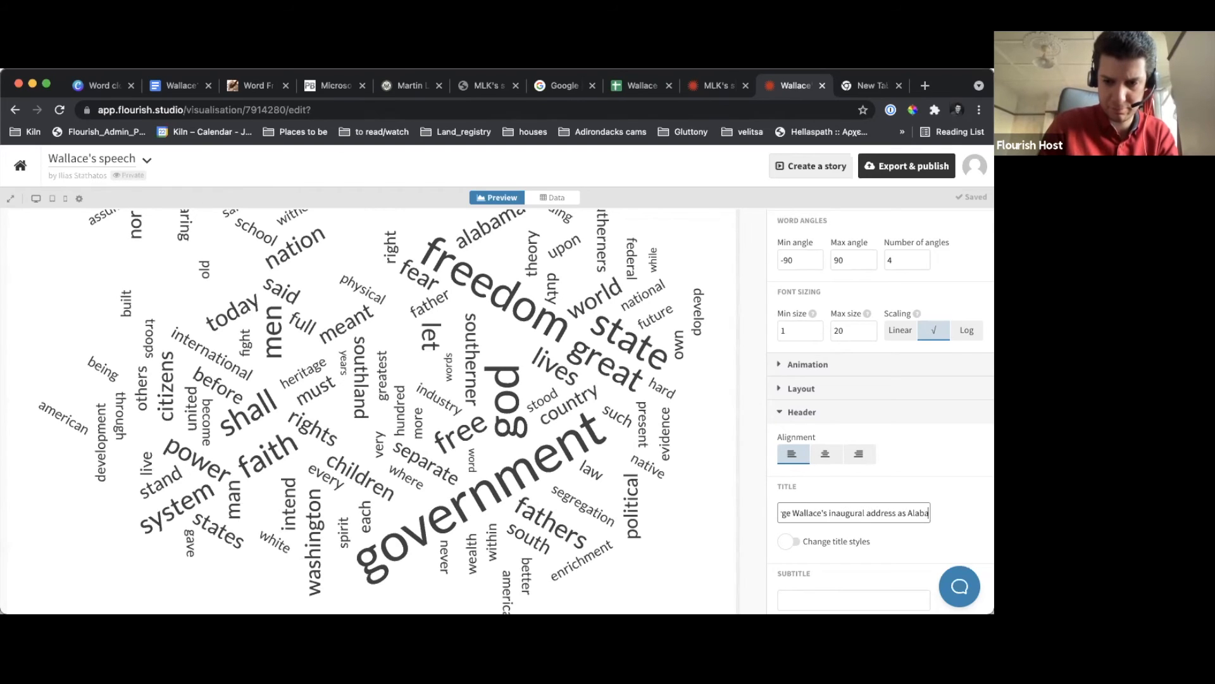
{"action": "type", "text": "ma governor"}
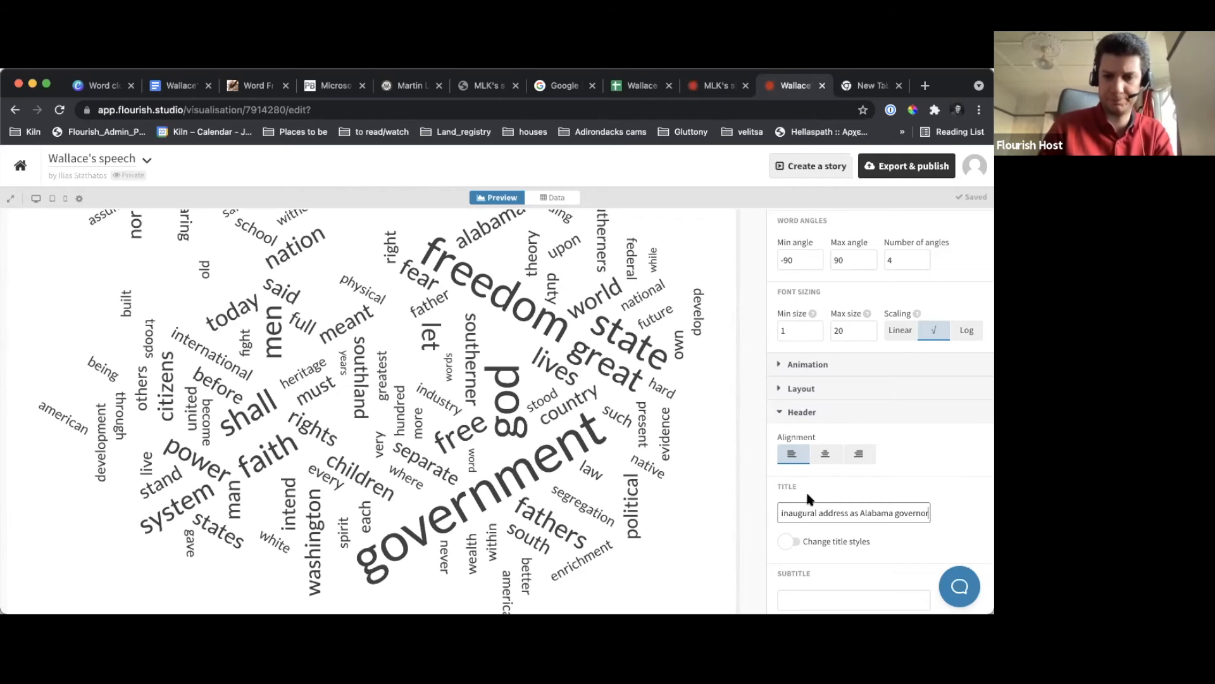
{"action": "left_click", "coordinate": [754, 493]}
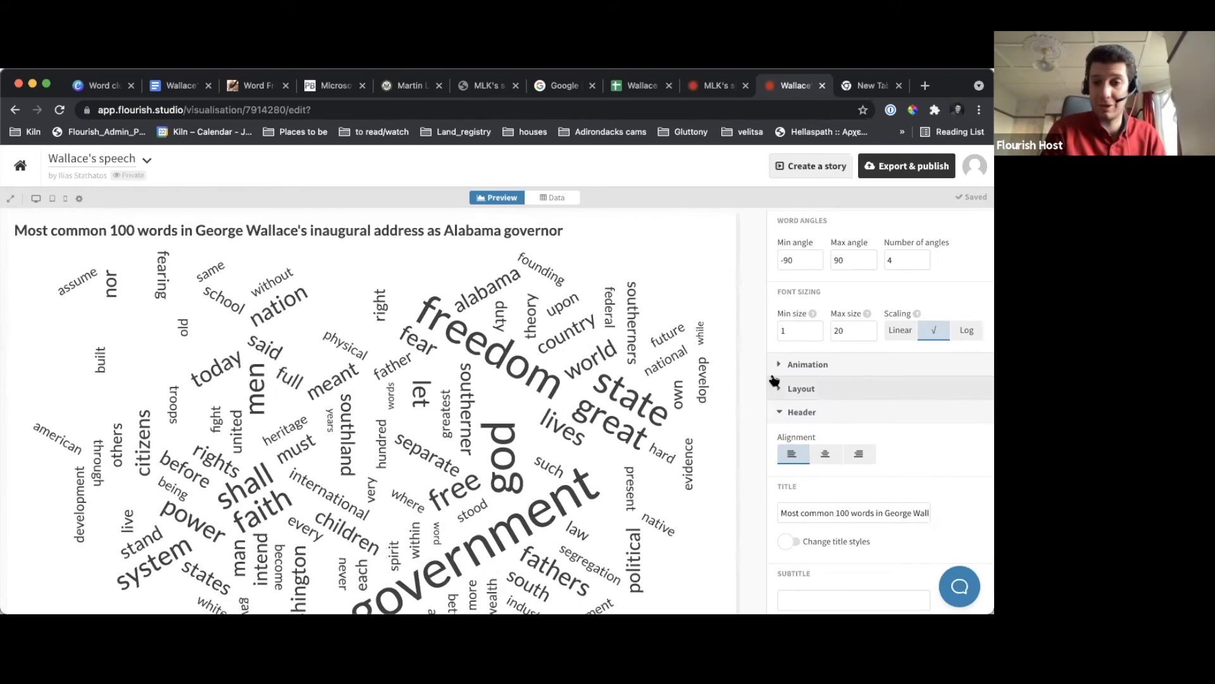
Search the Wallace word-frequency data for "freedom" and select its cell in the words column
{"action": "scroll", "coordinate": [774, 380], "scroll_direction": "up", "scroll_amount": 6}
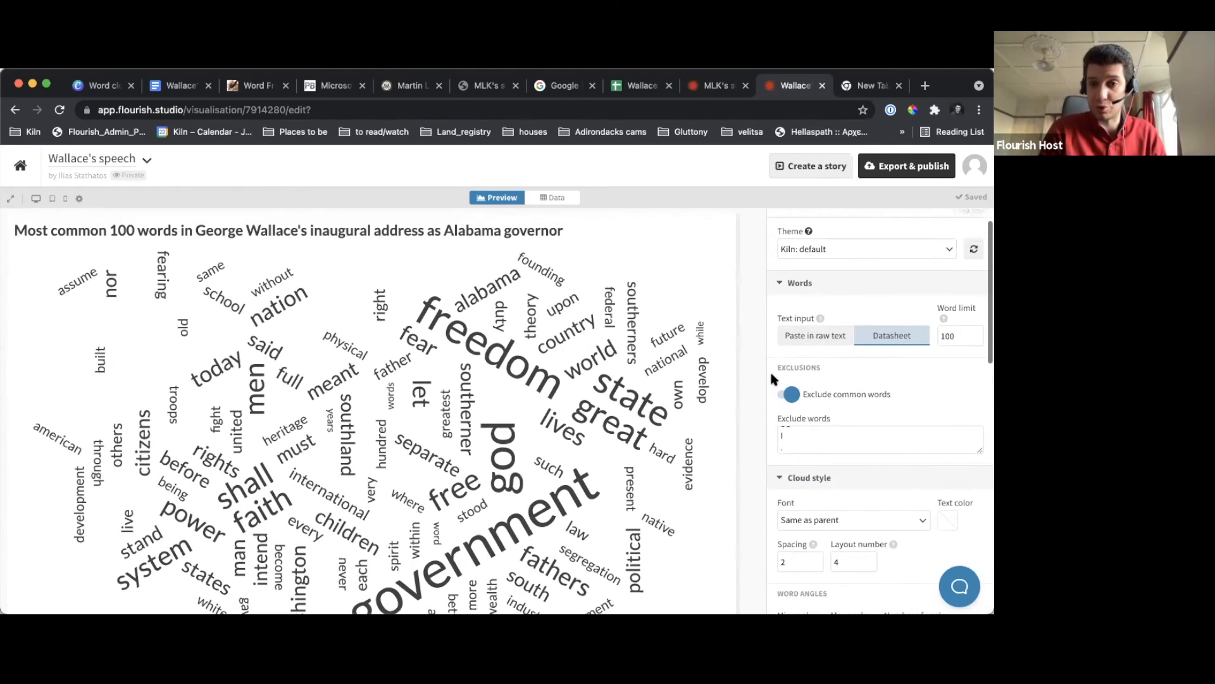
{"action": "scroll", "coordinate": [770, 370], "scroll_direction": "up", "scroll_amount": 1}
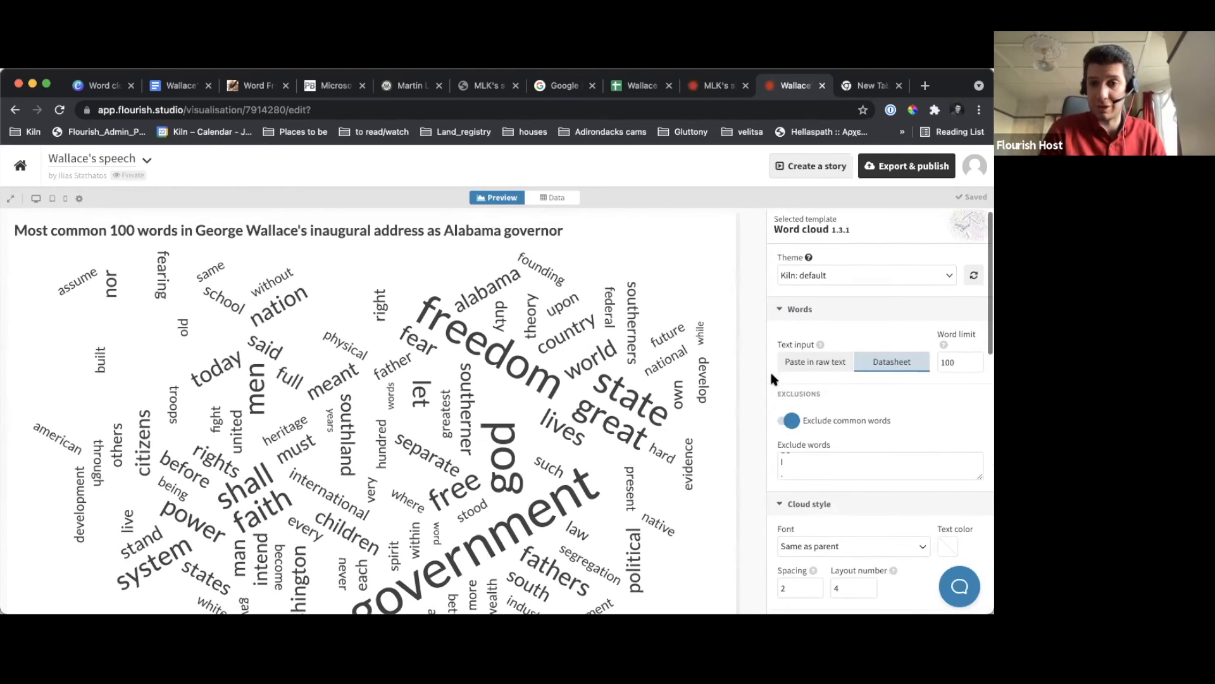
{"action": "left_click", "coordinate": [550, 201]}
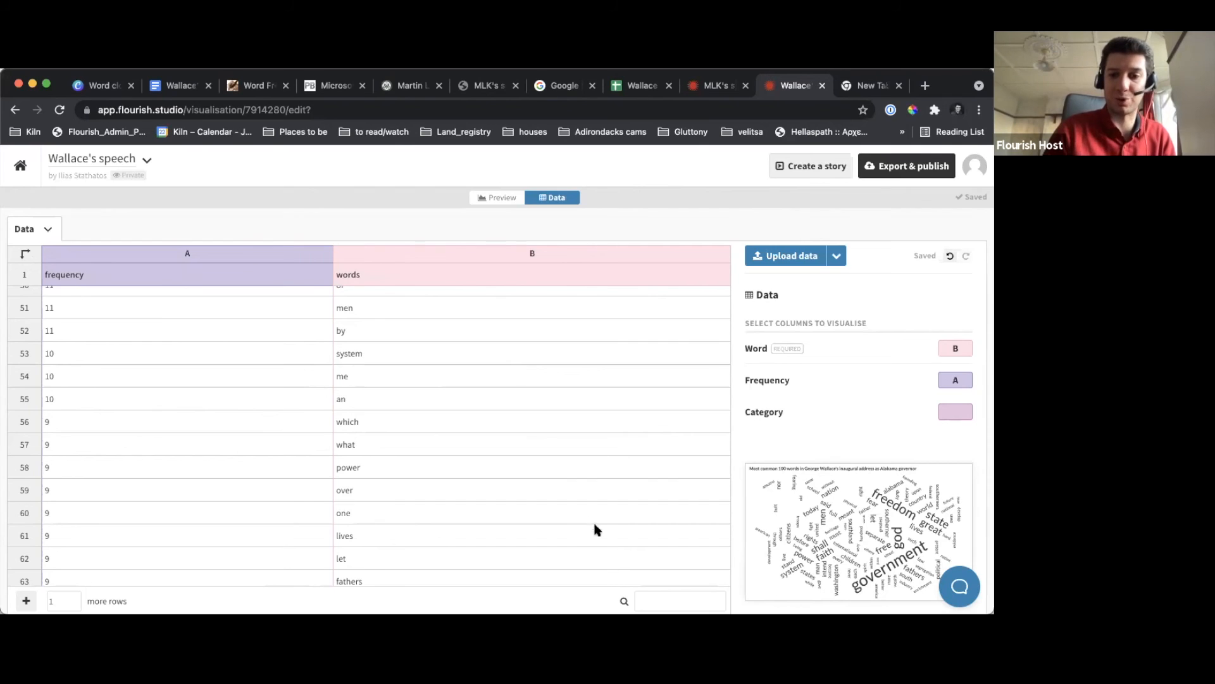
{"action": "left_click", "coordinate": [649, 597]}
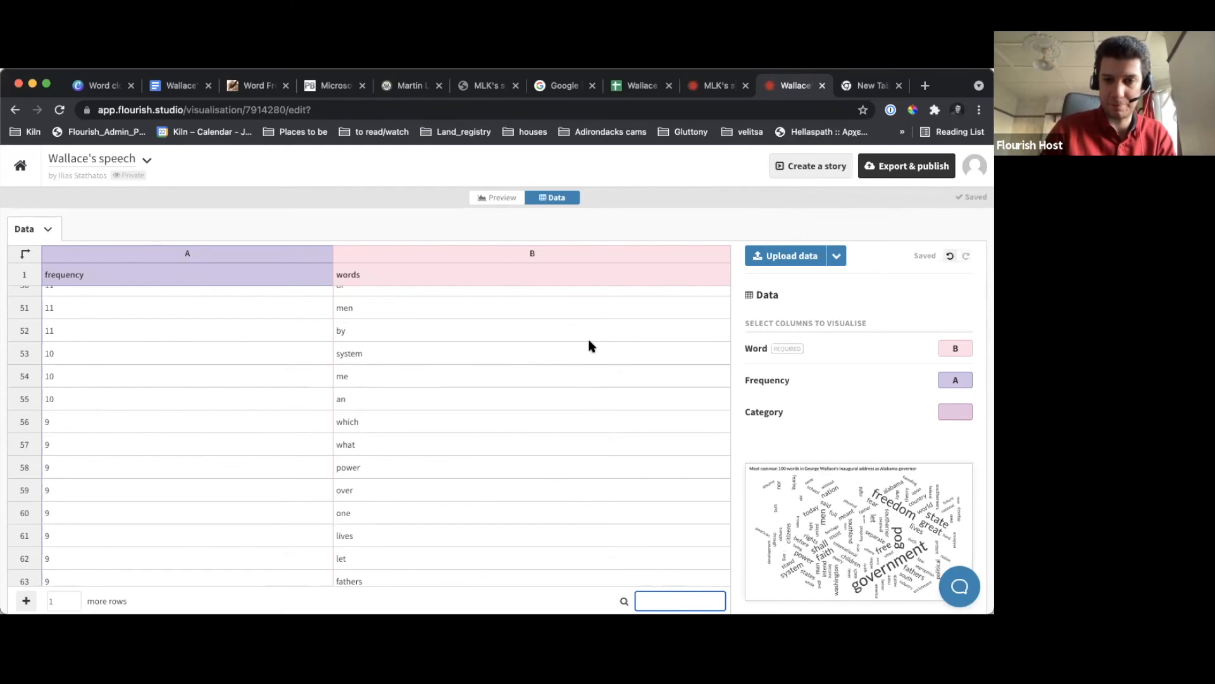
{"action": "type", "text": "freedom"}
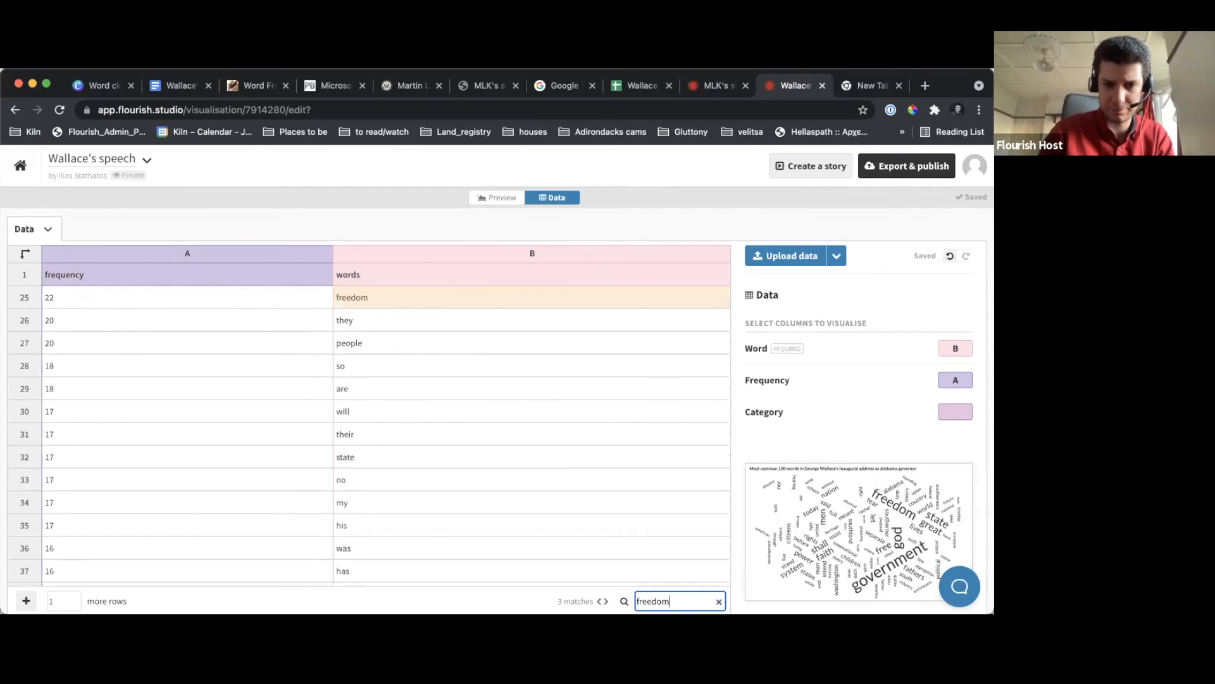
{"action": "left_click", "coordinate": [455, 295]}
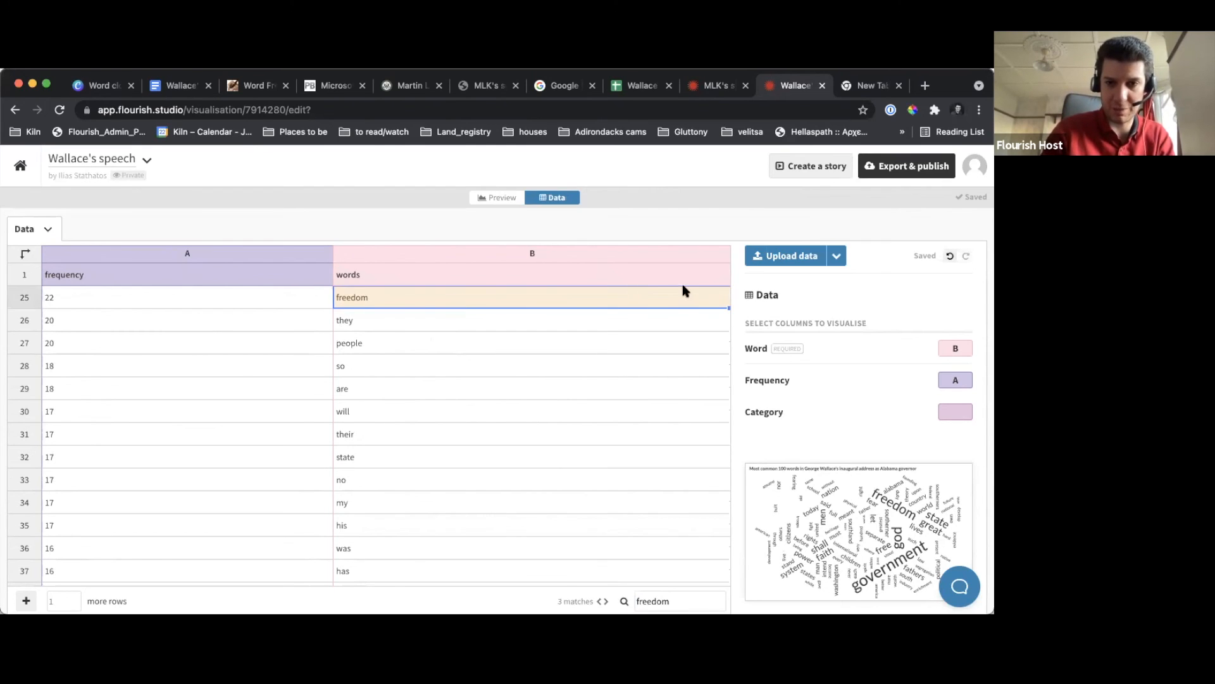
Insert a new column after the words column and title it "Category"
{"action": "right_click", "coordinate": [656, 273]}
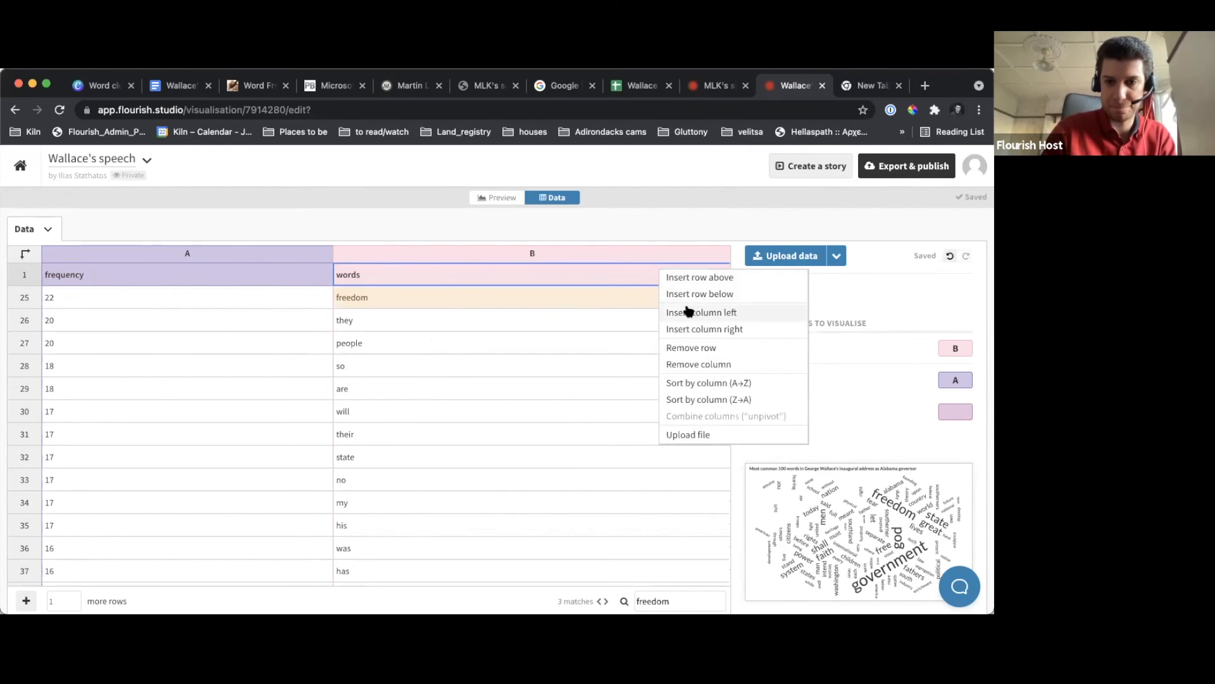
{"action": "left_click", "coordinate": [701, 329]}
{"action": "left_click", "coordinate": [582, 280]}
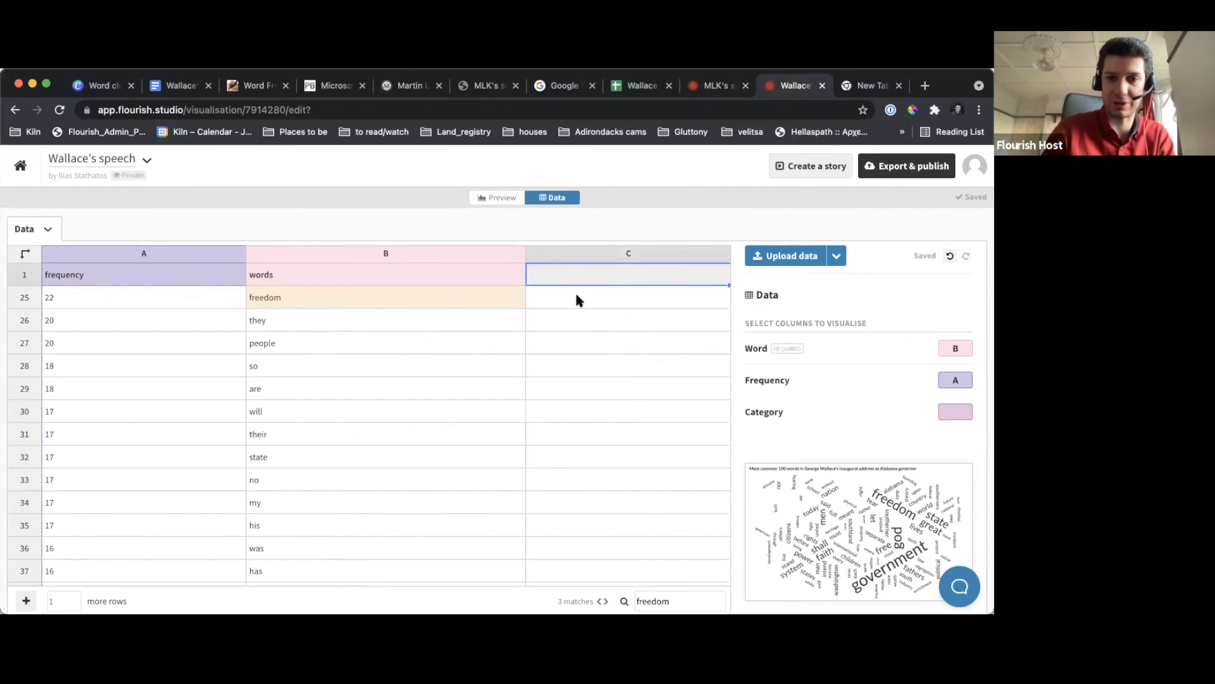
{"action": "key", "text": "Down"}
{"action": "left_click", "coordinate": [583, 272]}
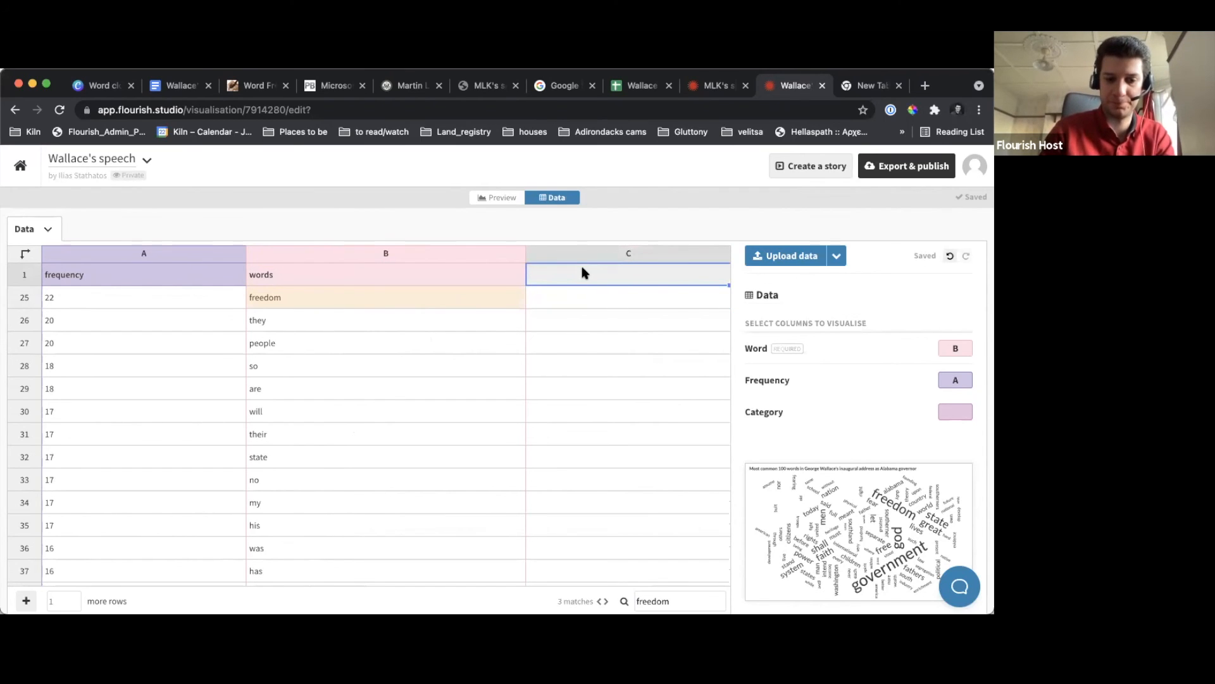
{"action": "type", "text": "category"}
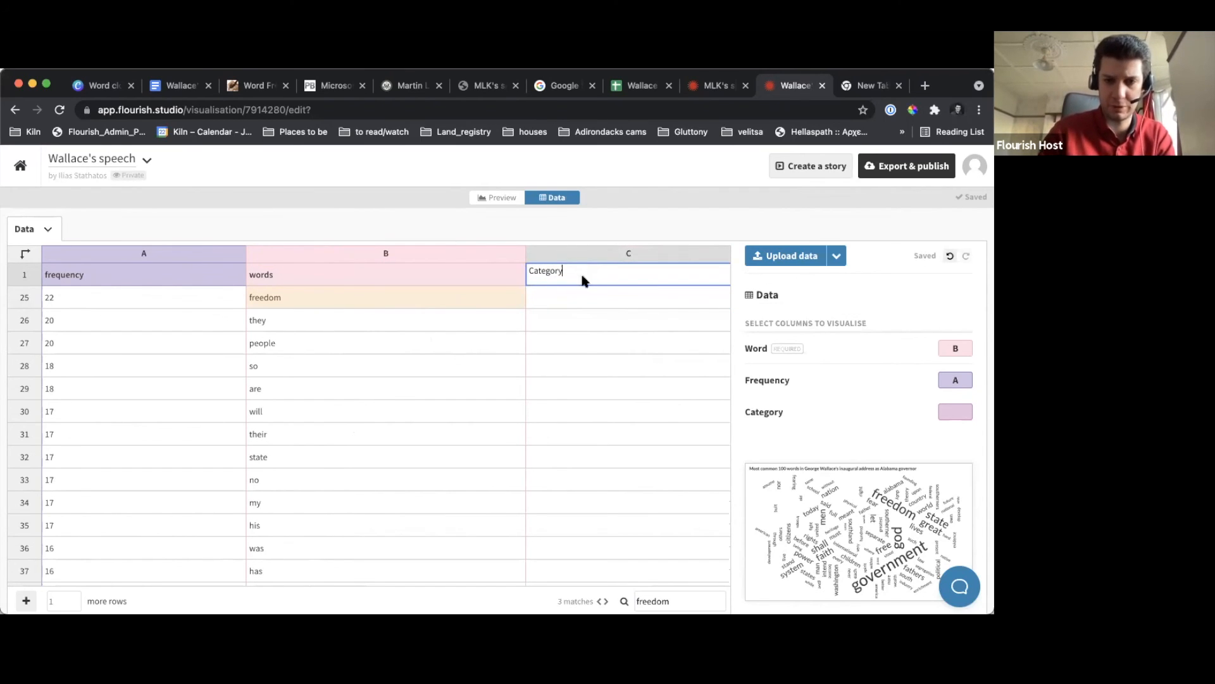
Enter "freedom" as the category of the freedom row and assign column C to the Category data binding
{"action": "left_click", "coordinate": [582, 301]}
{"action": "type", "text": "freedom"}
{"action": "left_click", "coordinate": [699, 216]}
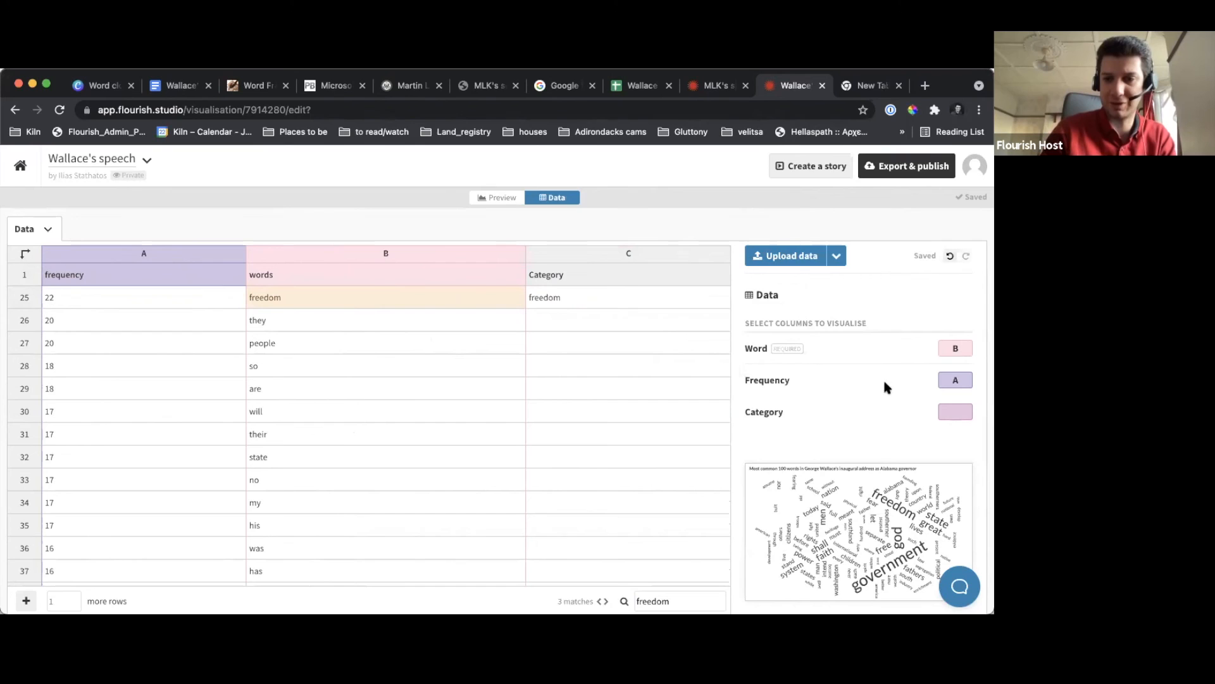
{"action": "left_click", "coordinate": [960, 411]}
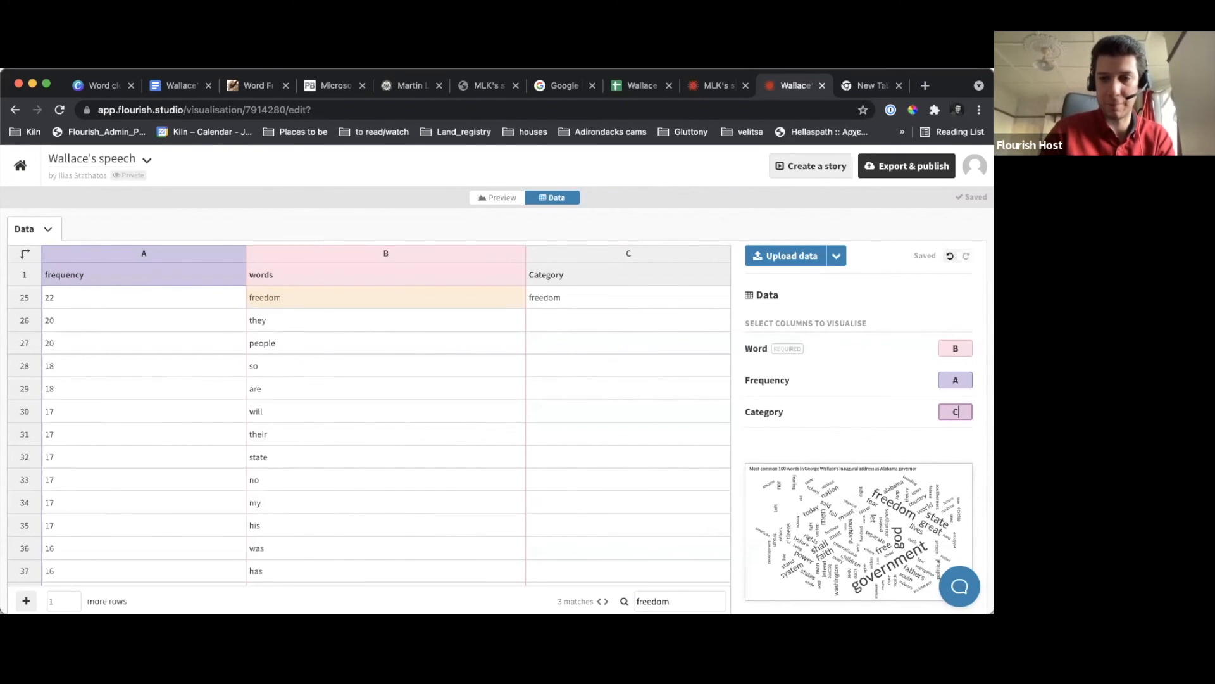
{"action": "type", "text": "C"}
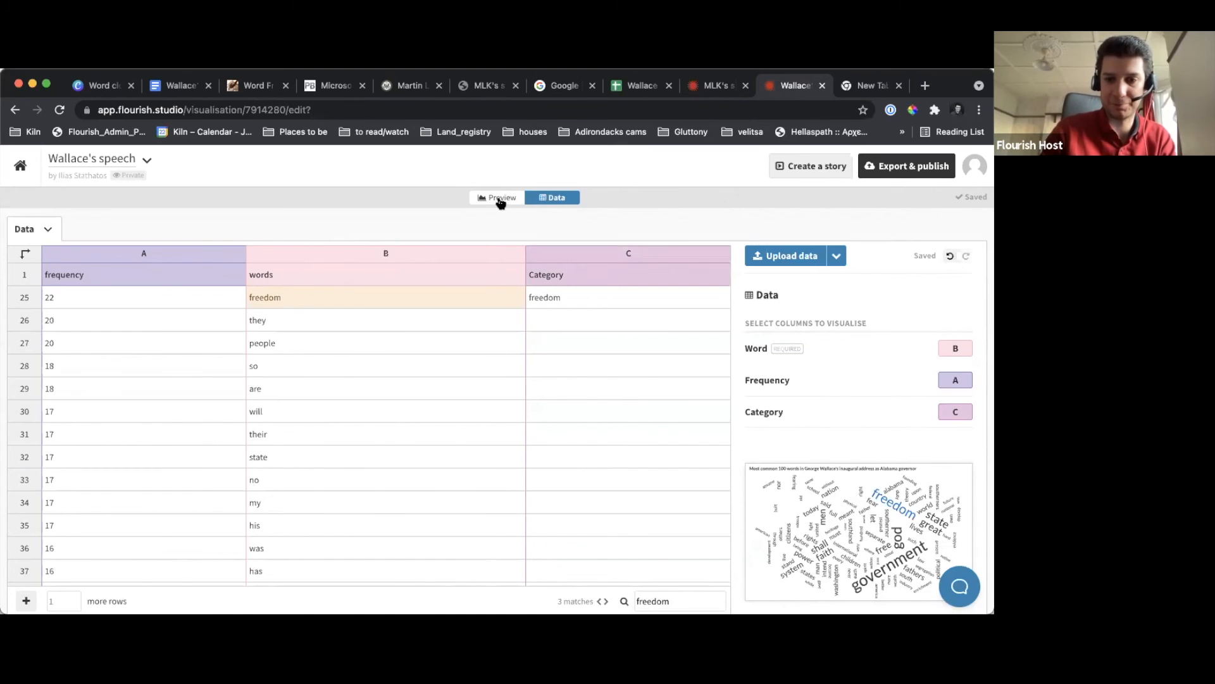
Return to the visualisation preview and add the custom colour override "freedom: red"
{"action": "left_click", "coordinate": [498, 197]}
{"action": "left_click", "coordinate": [827, 308]}
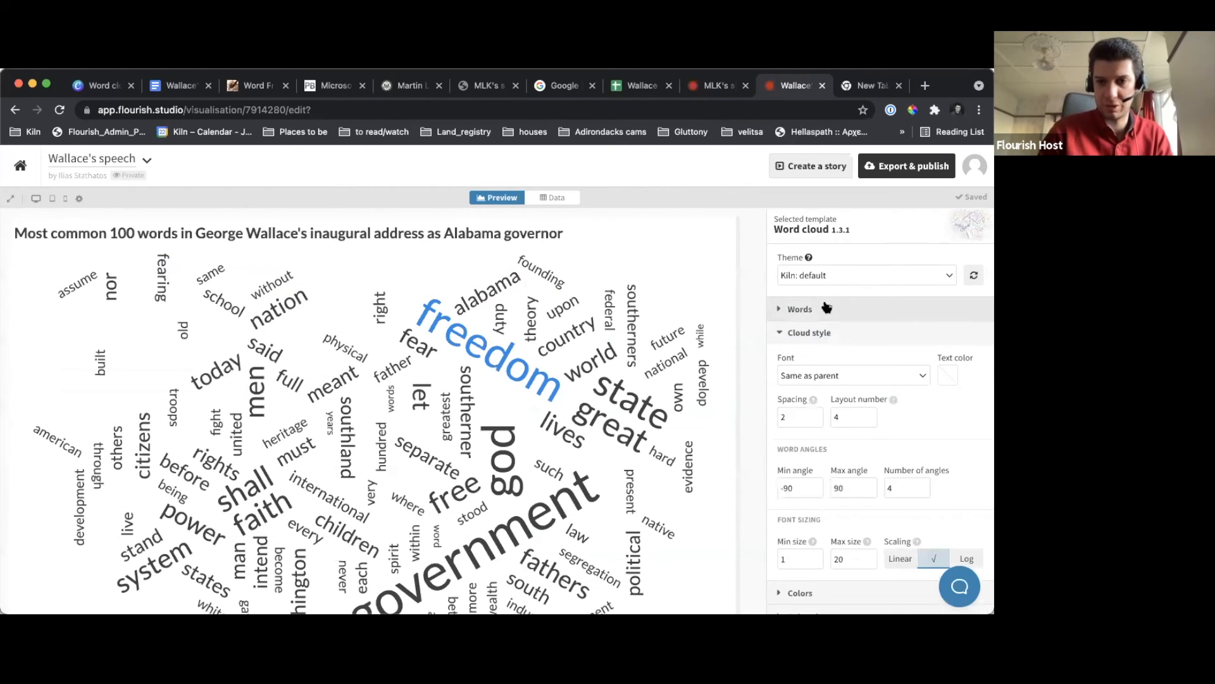
{"action": "left_click", "coordinate": [827, 331]}
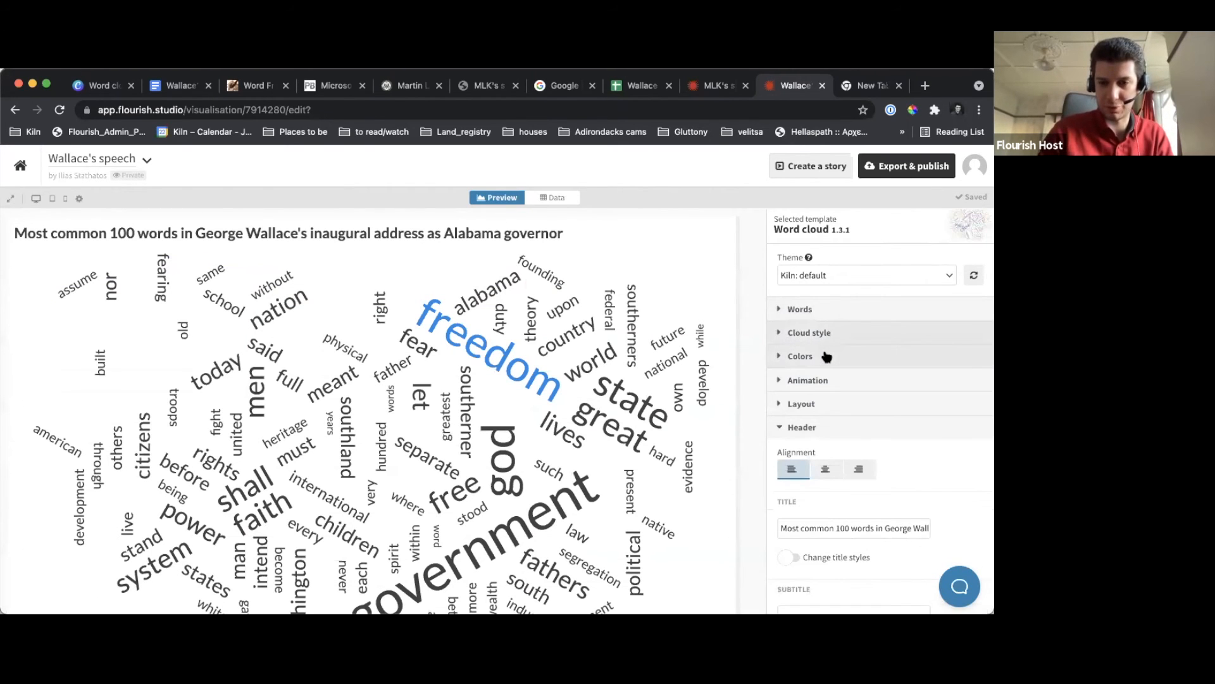
{"action": "left_click", "coordinate": [828, 356]}
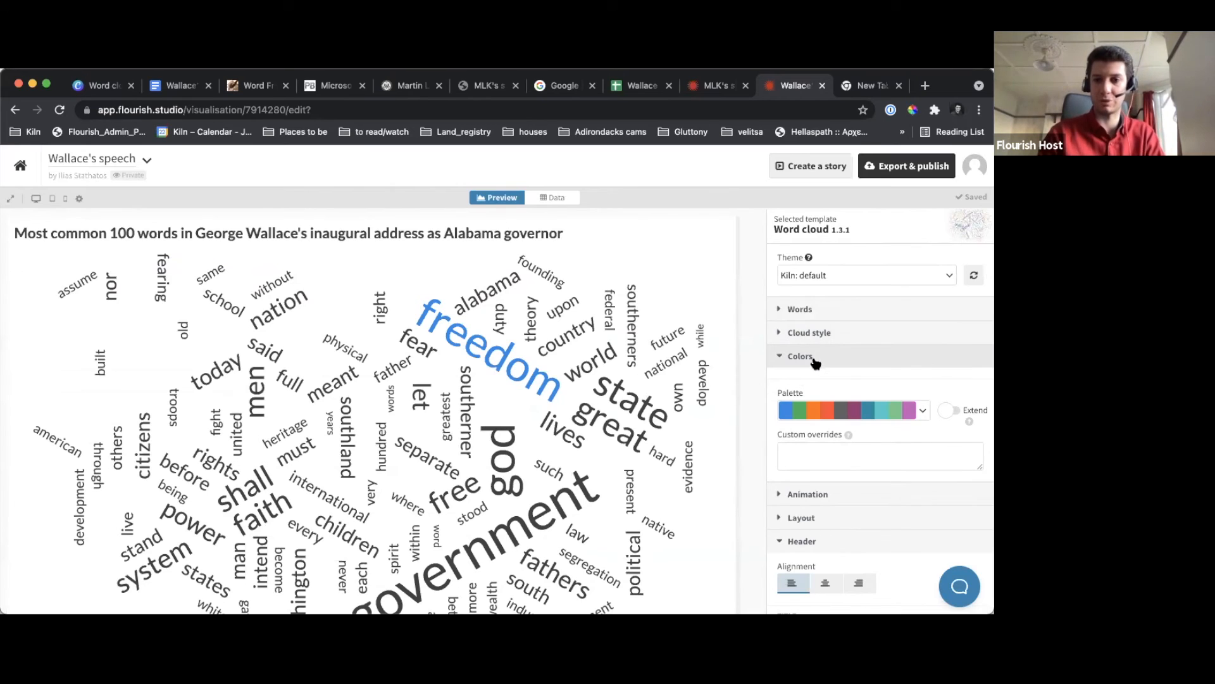
{"action": "left_click", "coordinate": [862, 443]}
{"action": "type", "text": "freedom: red"}
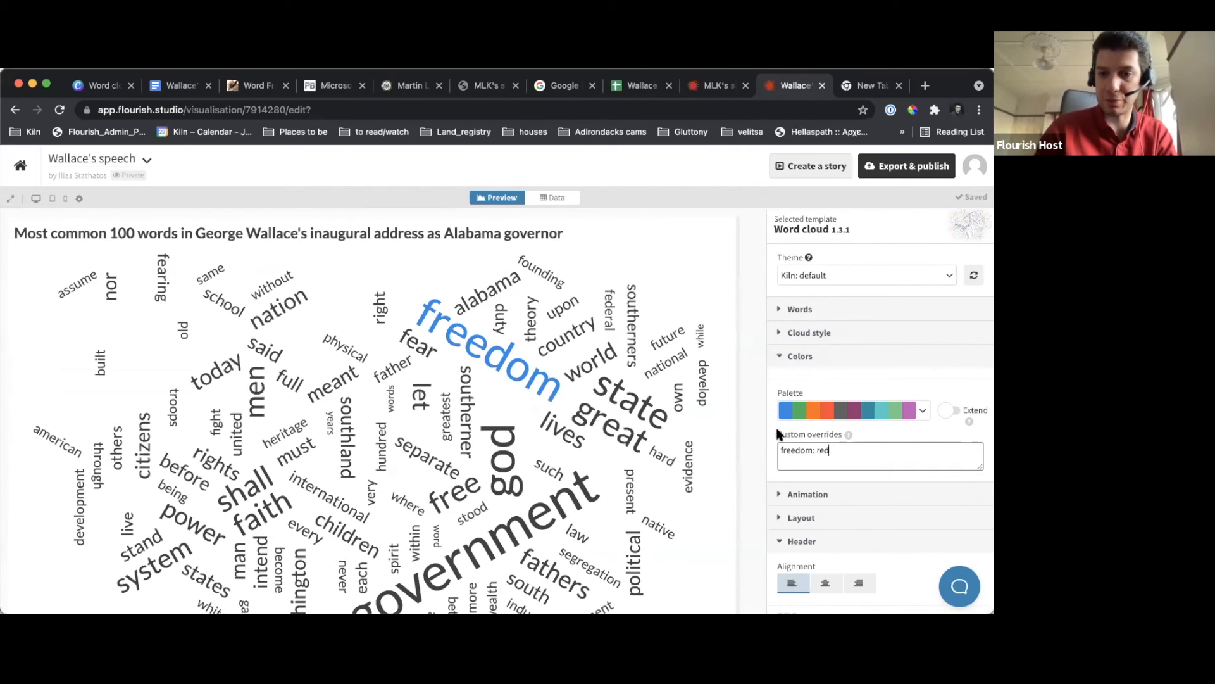
{"action": "left_click", "coordinate": [744, 426]}
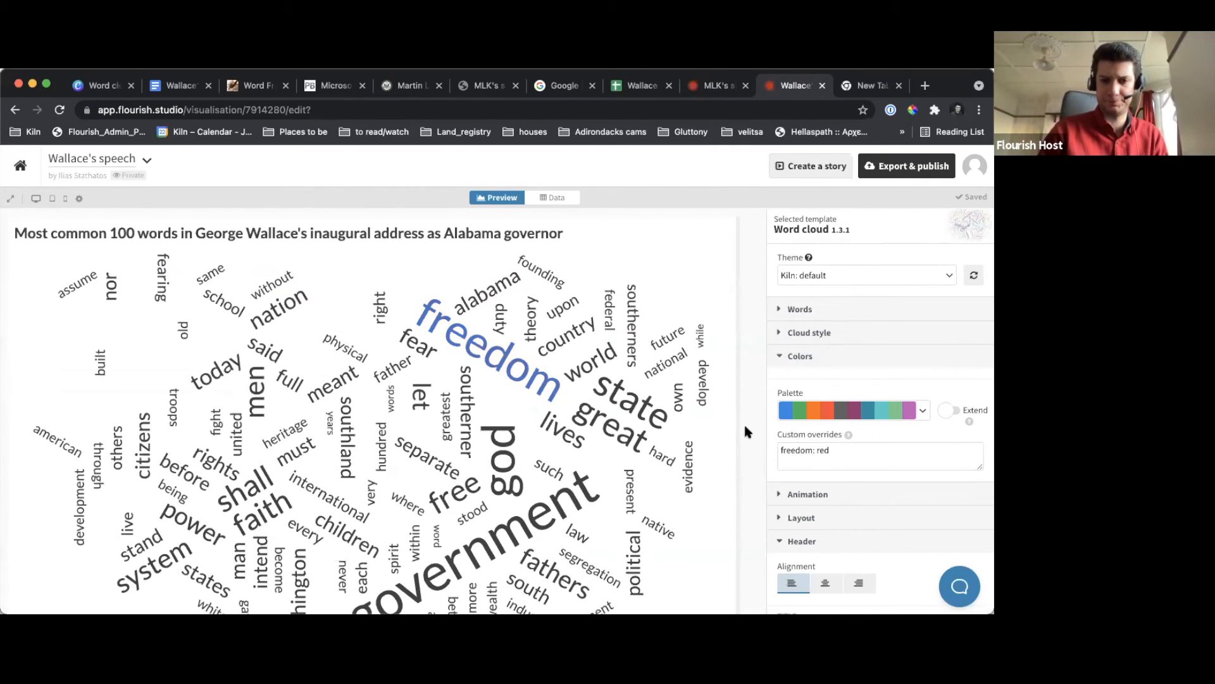
Open the Flourish projects page at app.flourish.studio/projects in the empty browser tab
{"action": "left_click", "coordinate": [871, 86]}
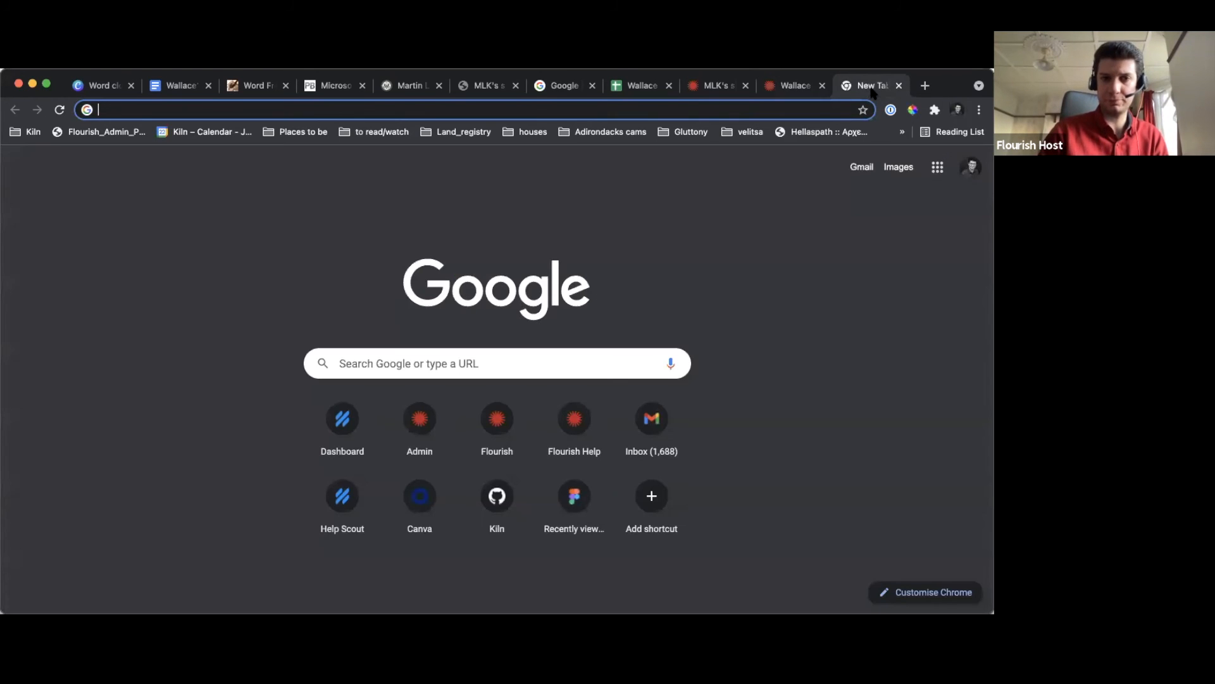
{"action": "type", "text": "app.flourish.studio/projects"}
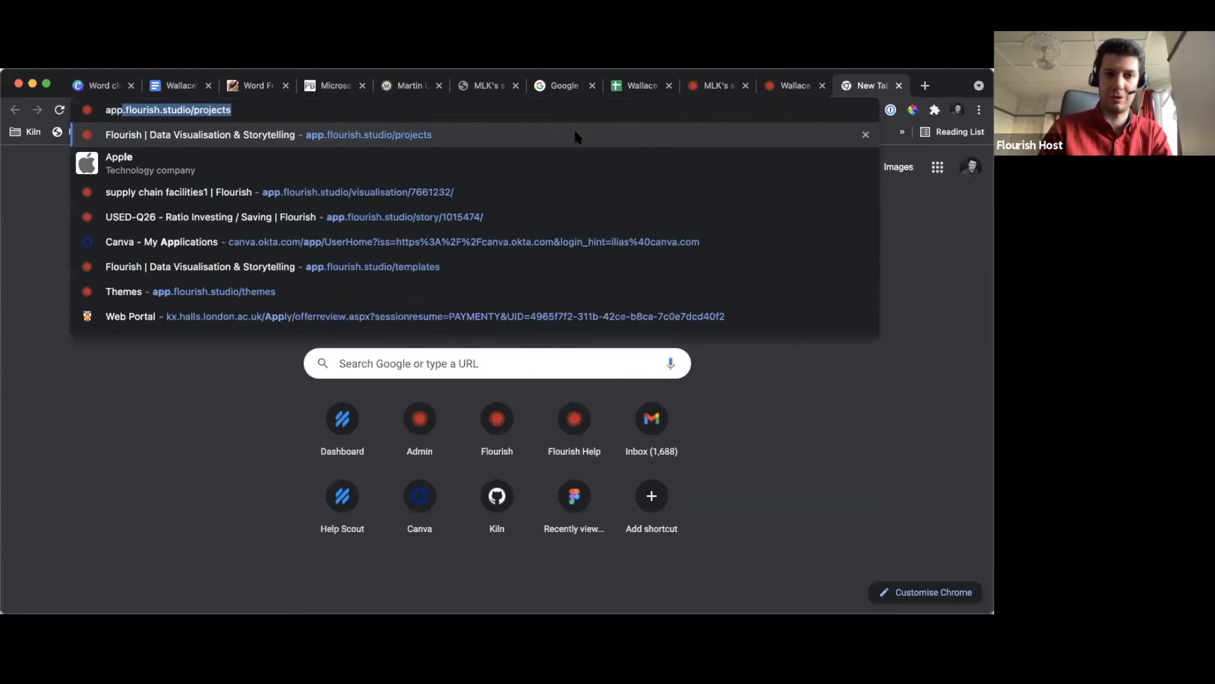
{"action": "key", "text": "Return"}
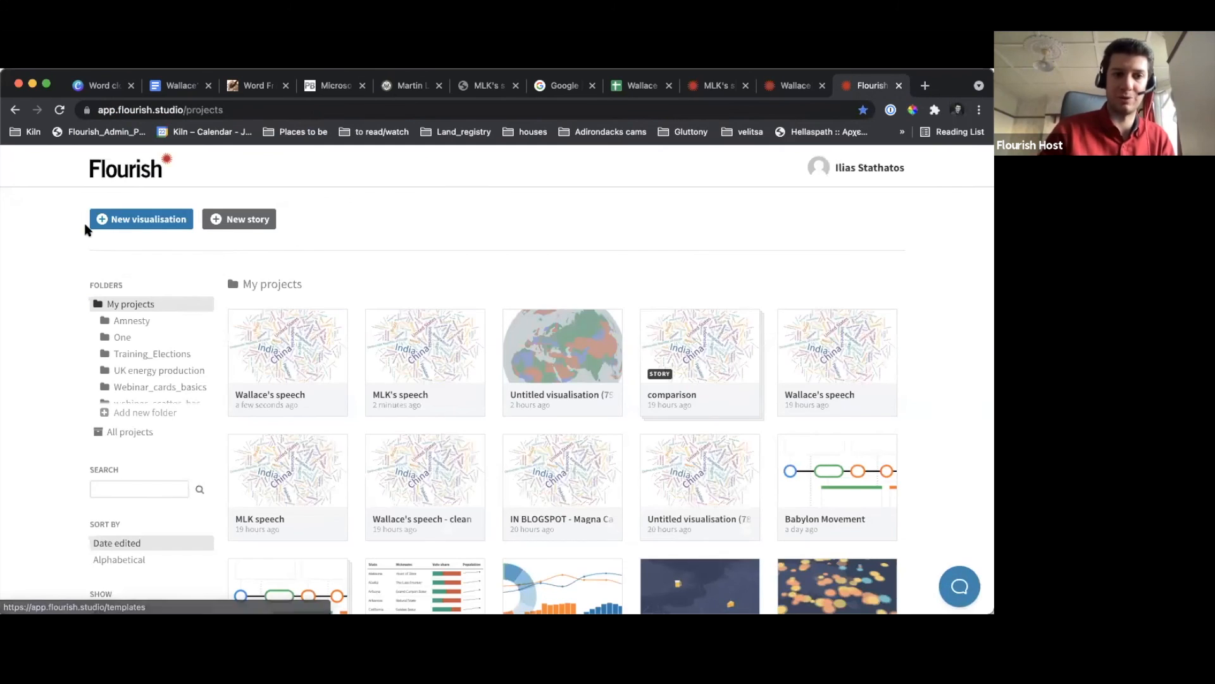
Browse the featured templates for a new visualisation and go back to the projects page
{"action": "left_click", "coordinate": [132, 219]}
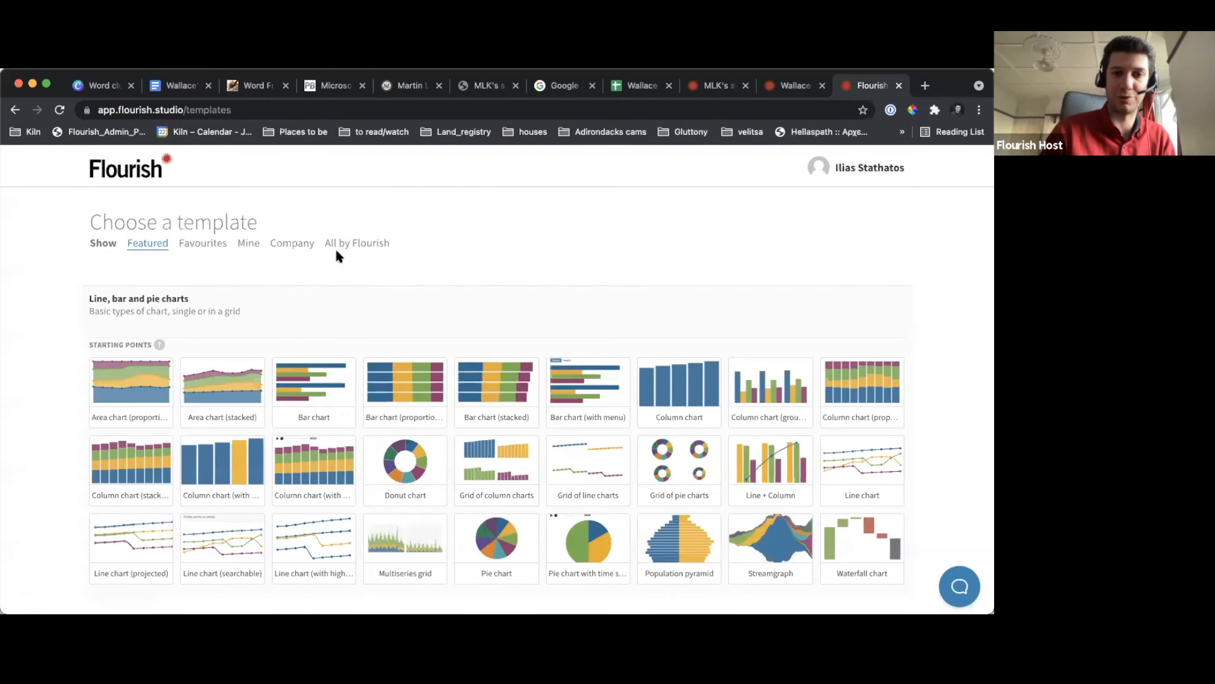
{"action": "scroll", "coordinate": [89, 421], "scroll_direction": "down", "scroll_amount": 15}
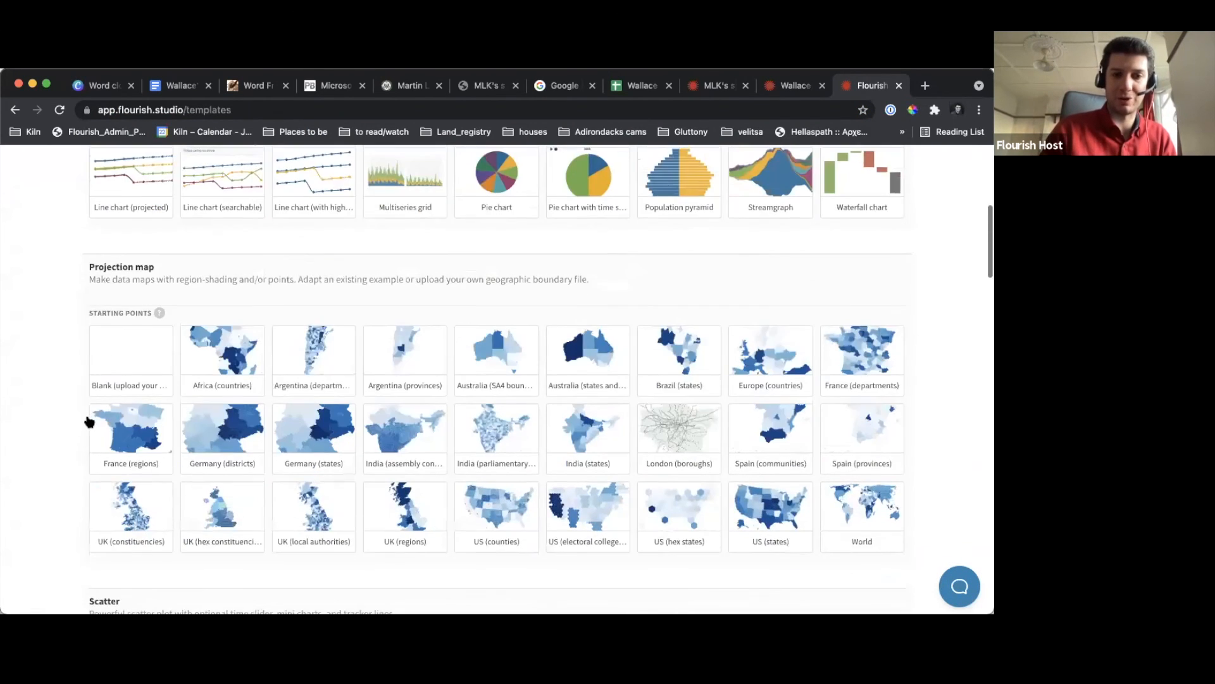
{"action": "scroll", "coordinate": [88, 417], "scroll_direction": "down", "scroll_amount": 8}
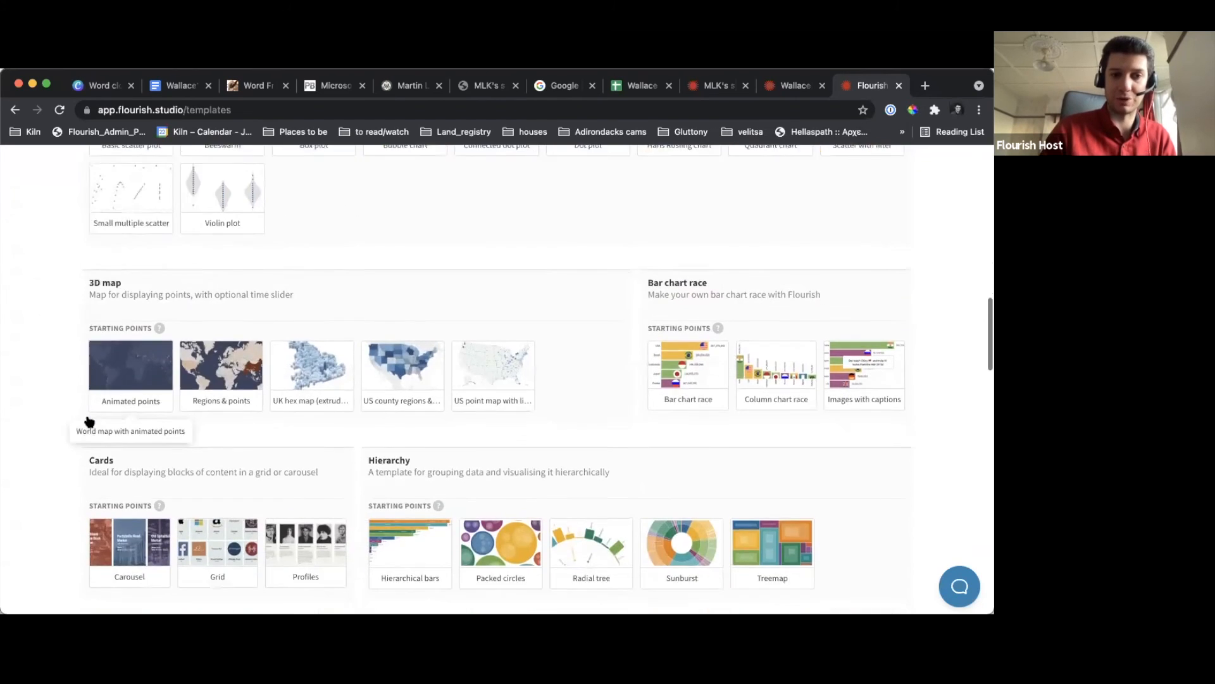
{"action": "scroll", "coordinate": [89, 418], "scroll_direction": "up", "scroll_amount": 20}
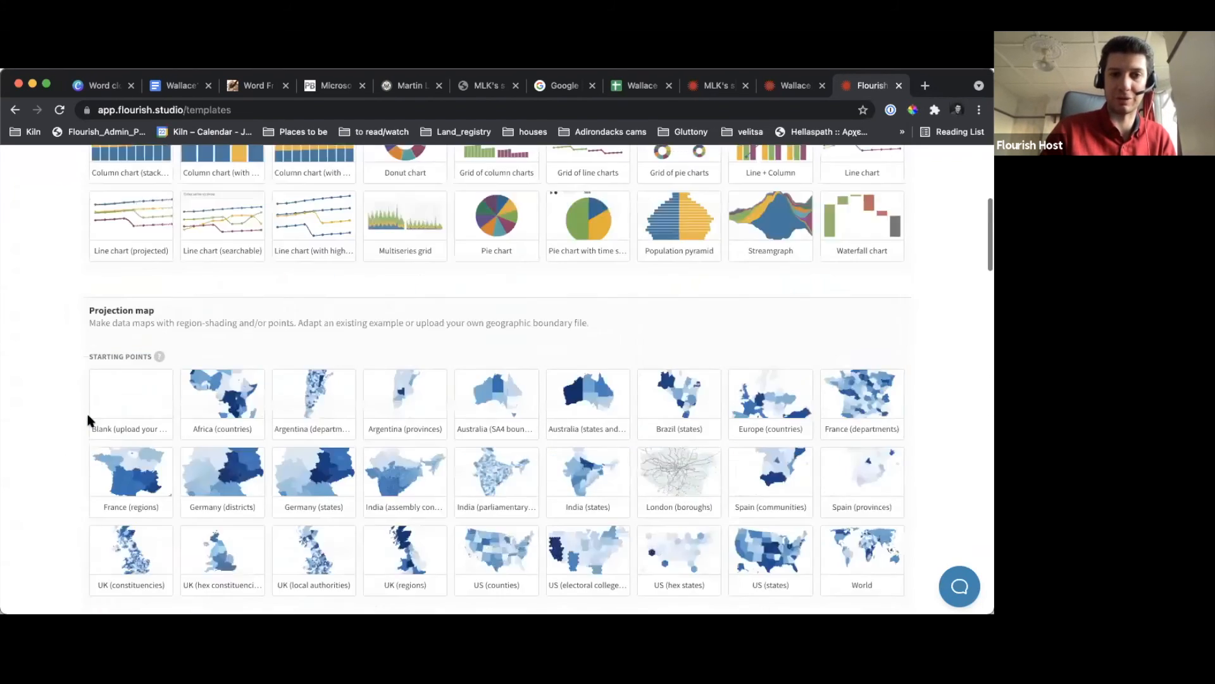
{"action": "left_click", "coordinate": [15, 110]}
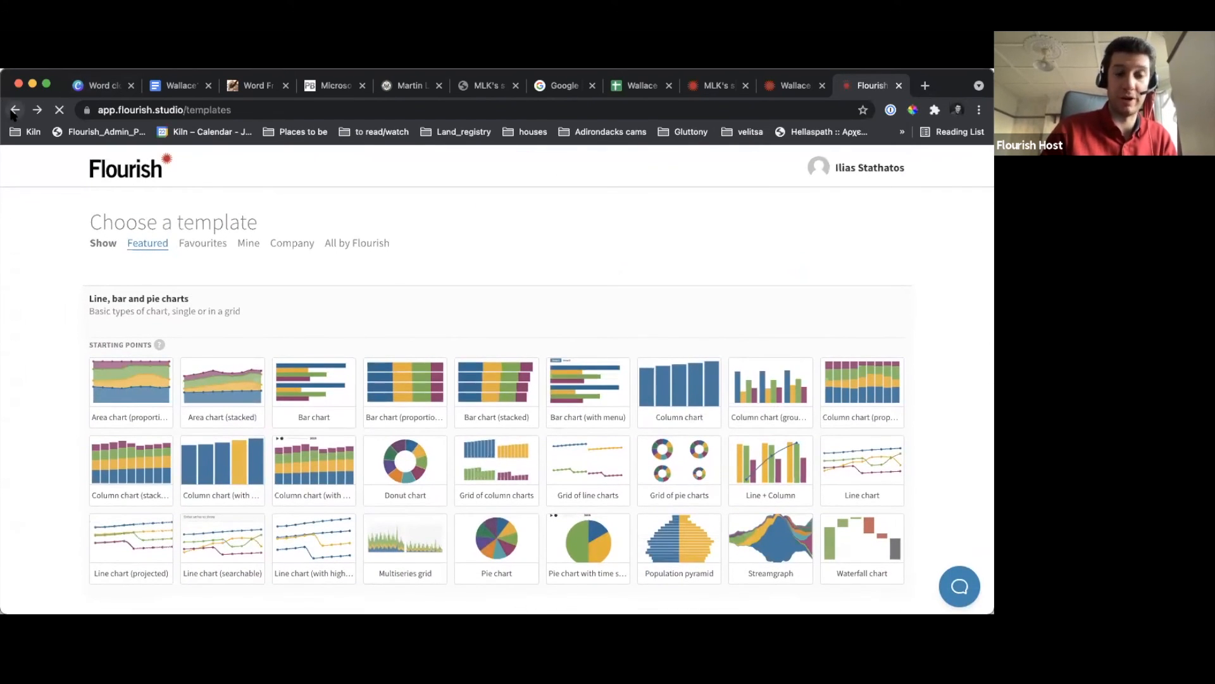
Create a new story and use the MLK's speech visualisation as its first slide
{"action": "left_click", "coordinate": [267, 218]}
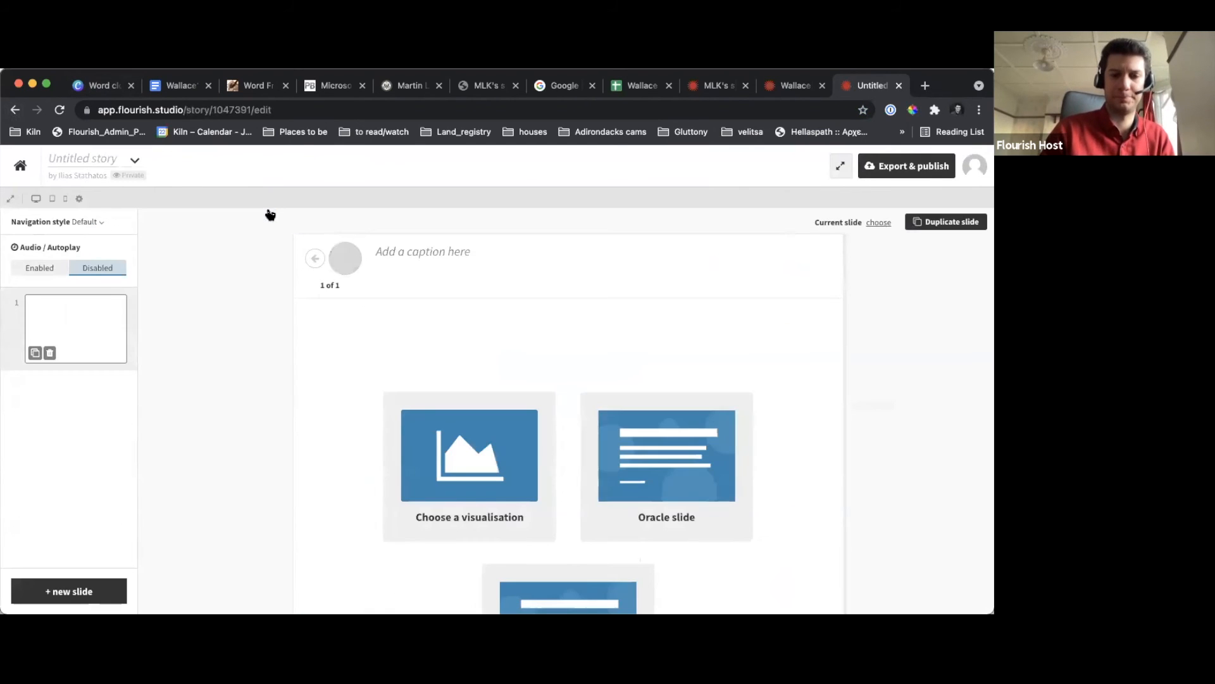
{"action": "left_click", "coordinate": [466, 460]}
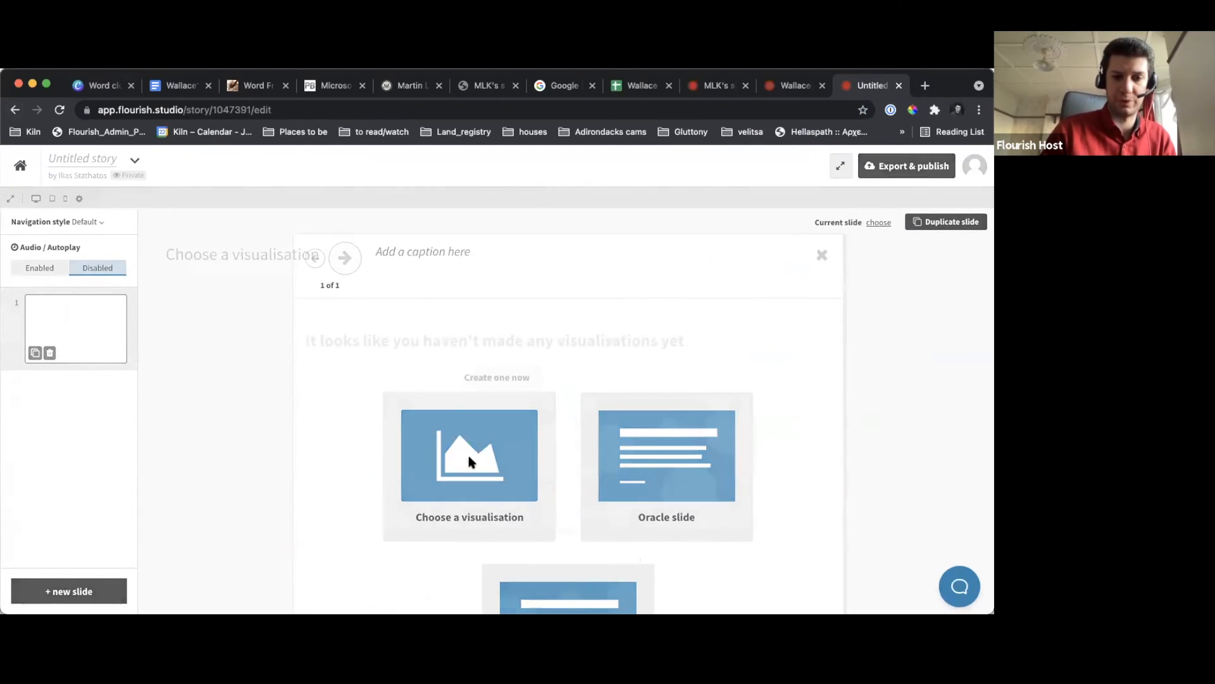
{"action": "left_click", "coordinate": [388, 310]}
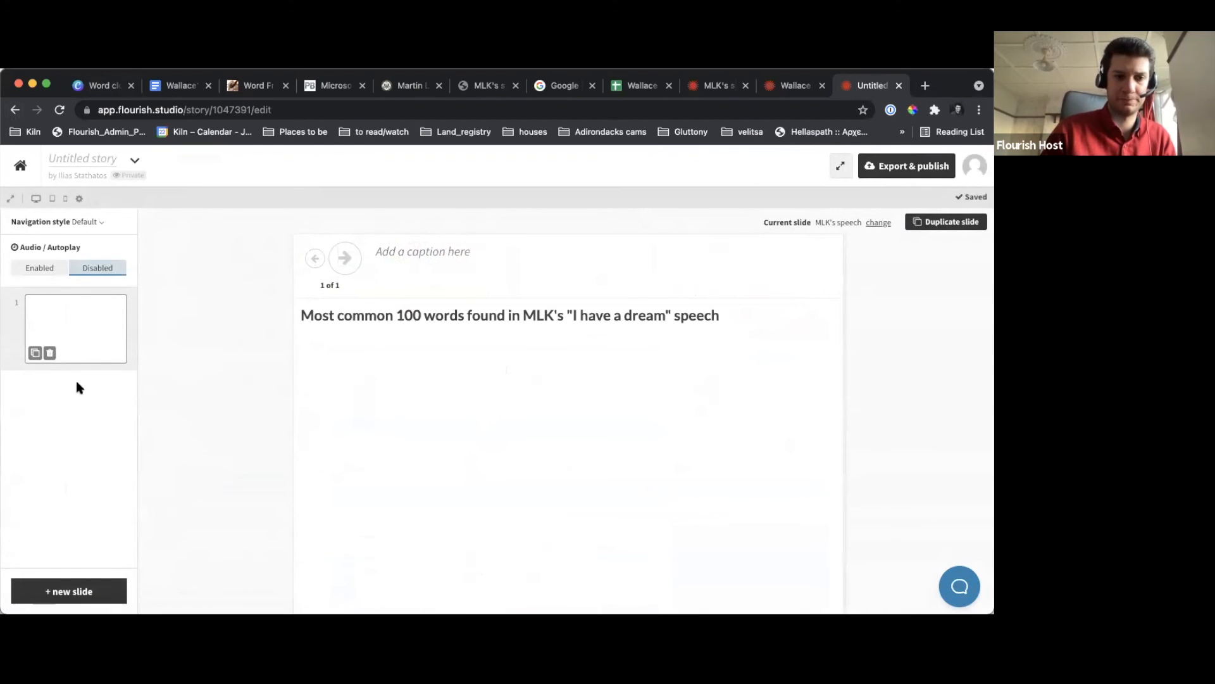
Add a second slide with the newest Wallace's speech visualisation and return to the first slide
{"action": "left_click", "coordinate": [58, 589]}
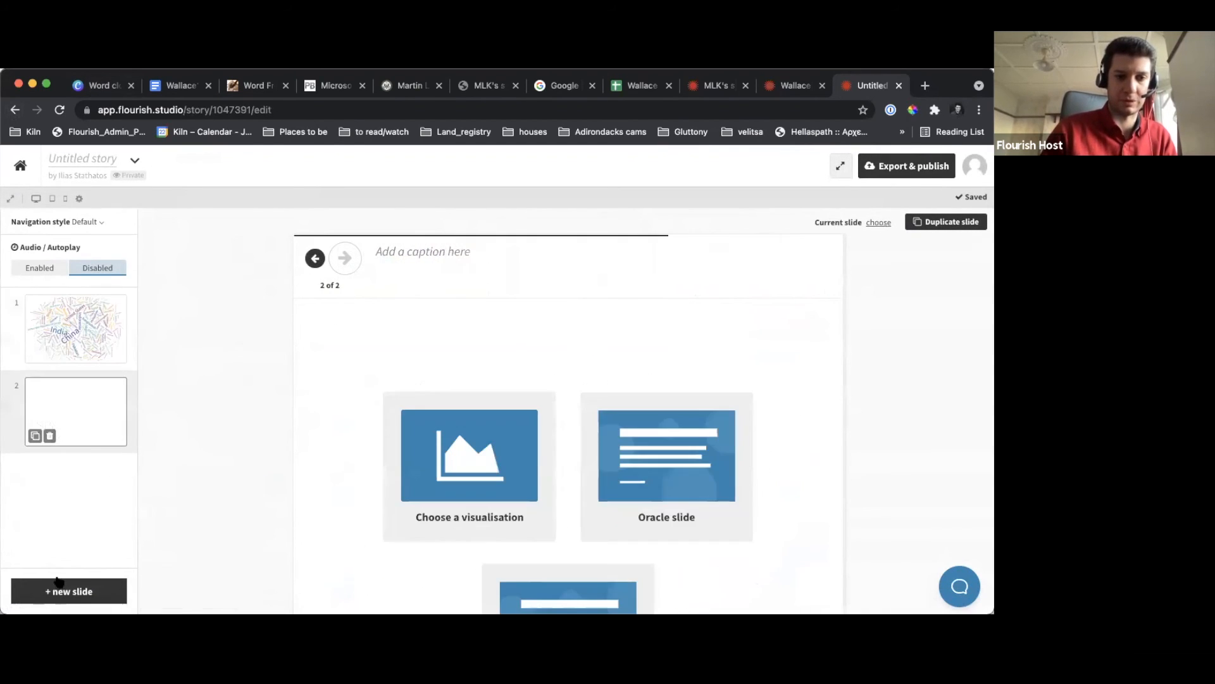
{"action": "left_click", "coordinate": [448, 441]}
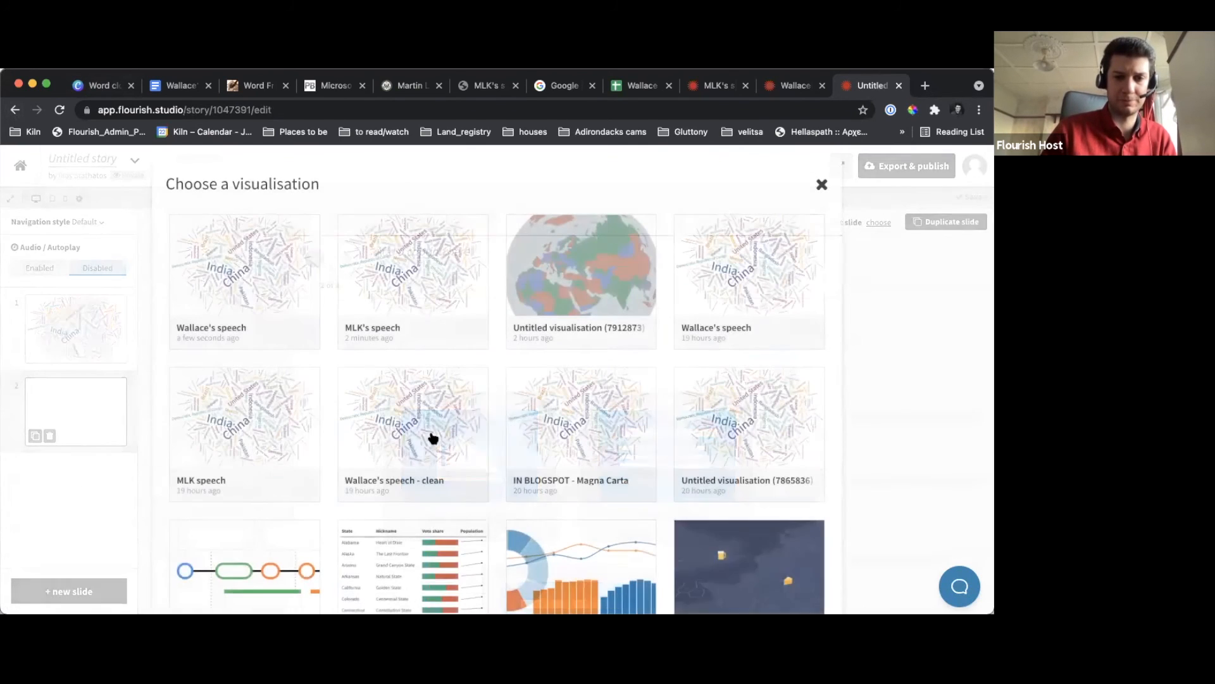
{"action": "left_click", "coordinate": [219, 272]}
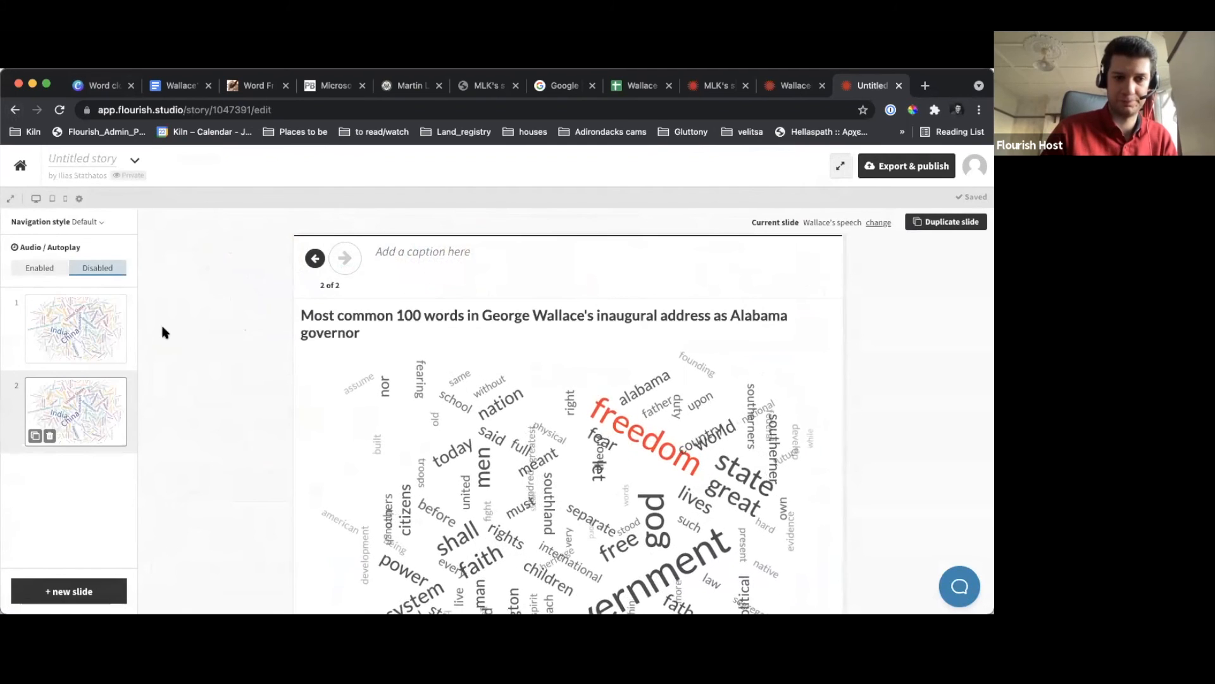
{"action": "left_click", "coordinate": [76, 329]}
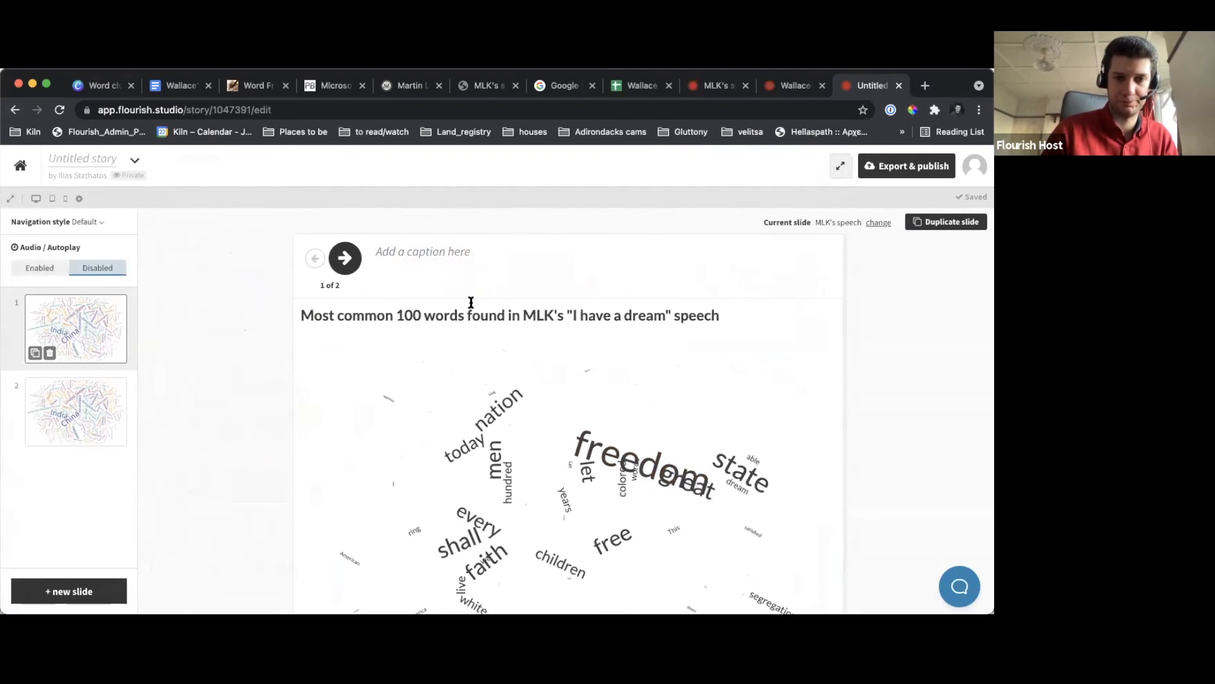
Name the story "Freedom comparison", preview it in a separate tab and return to the story editor
{"action": "left_click", "coordinate": [64, 162]}
{"action": "type", "text": "Freedom sa"}
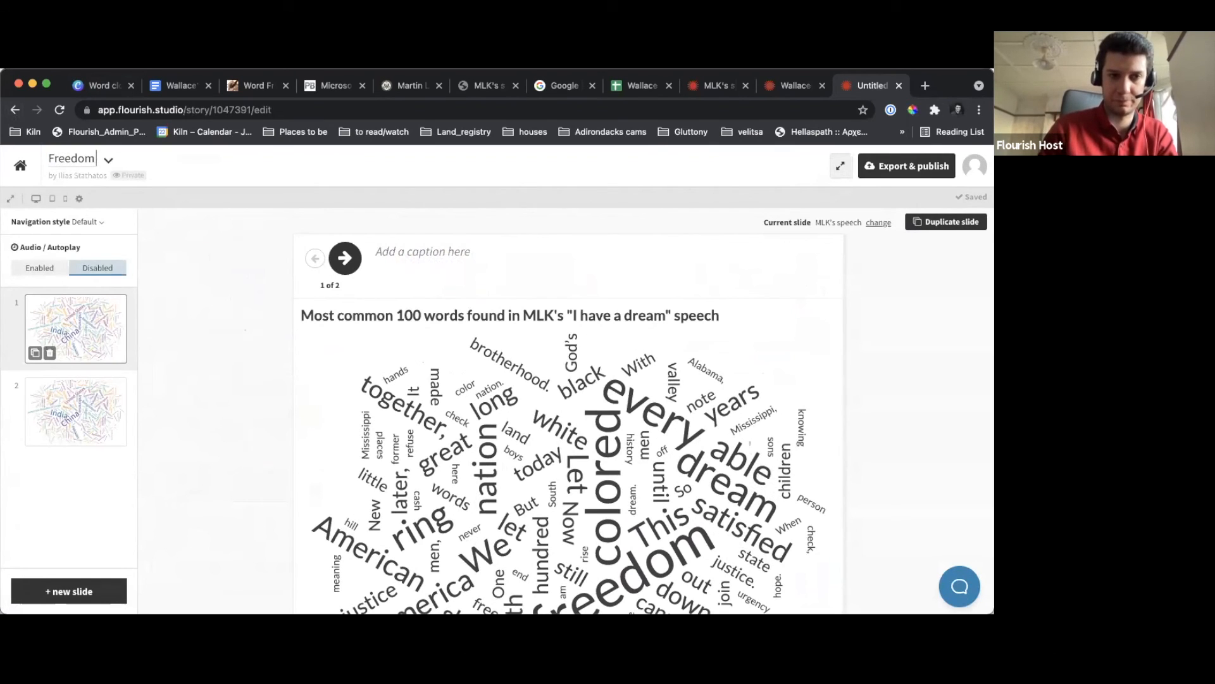
{"action": "key", "text": "BackSpace"}
{"action": "key", "text": "BackSpace"}
{"action": "key", "text": "BackSpace"}
{"action": "type", "text": "comparison"}
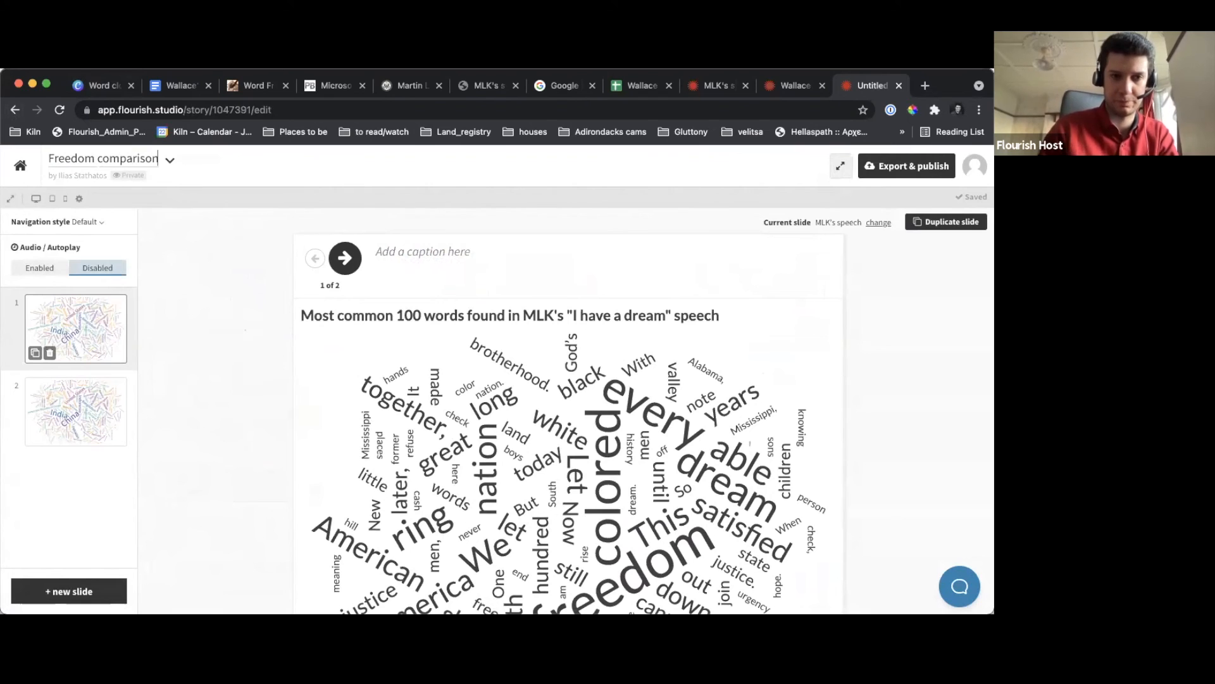
{"action": "left_click", "coordinate": [10, 199]}
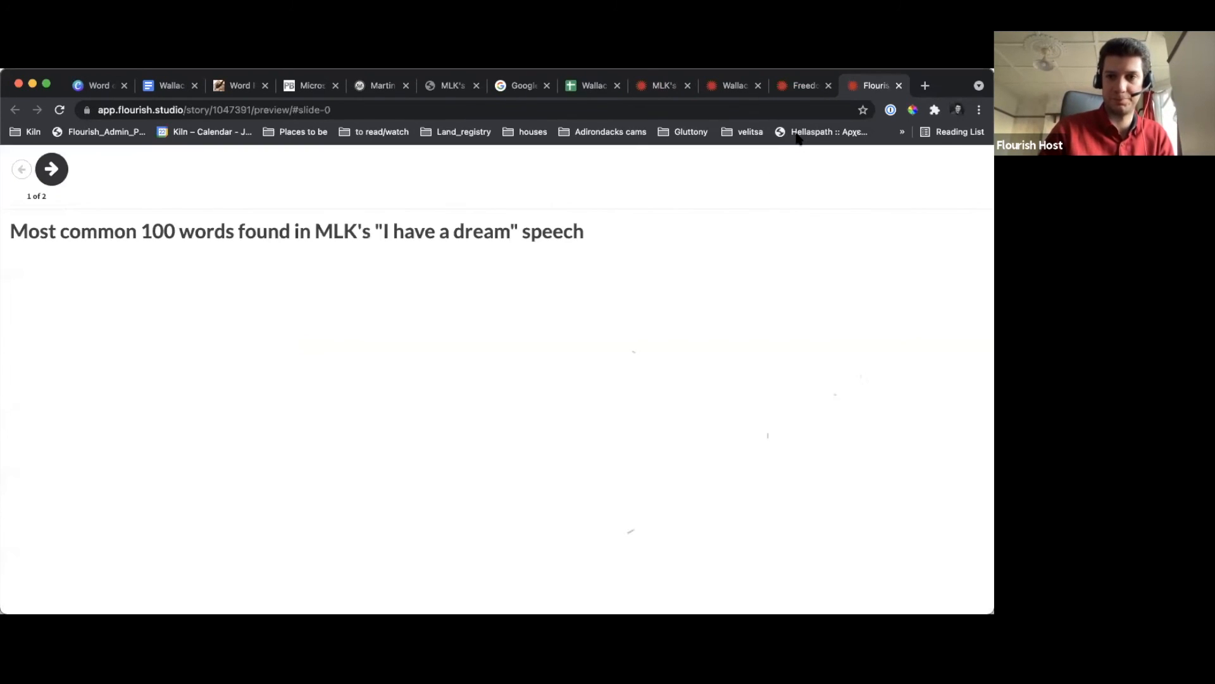
{"action": "left_click", "coordinate": [797, 87]}
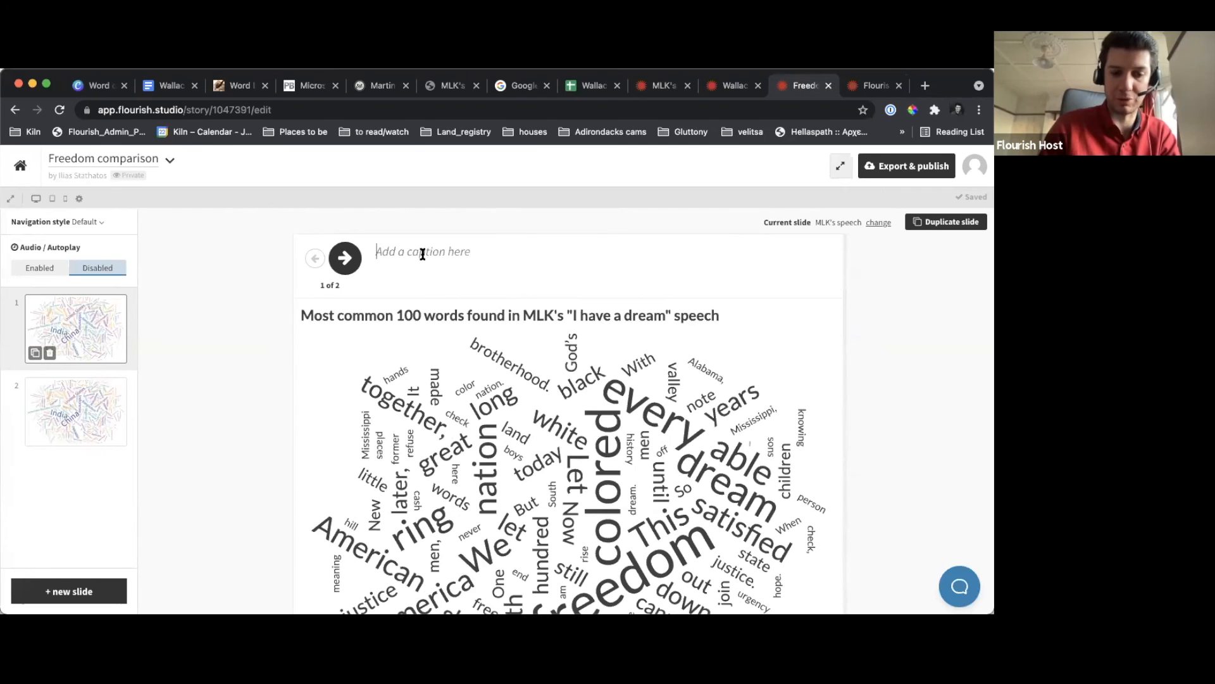
{"action": "type", "text": "Salience "}
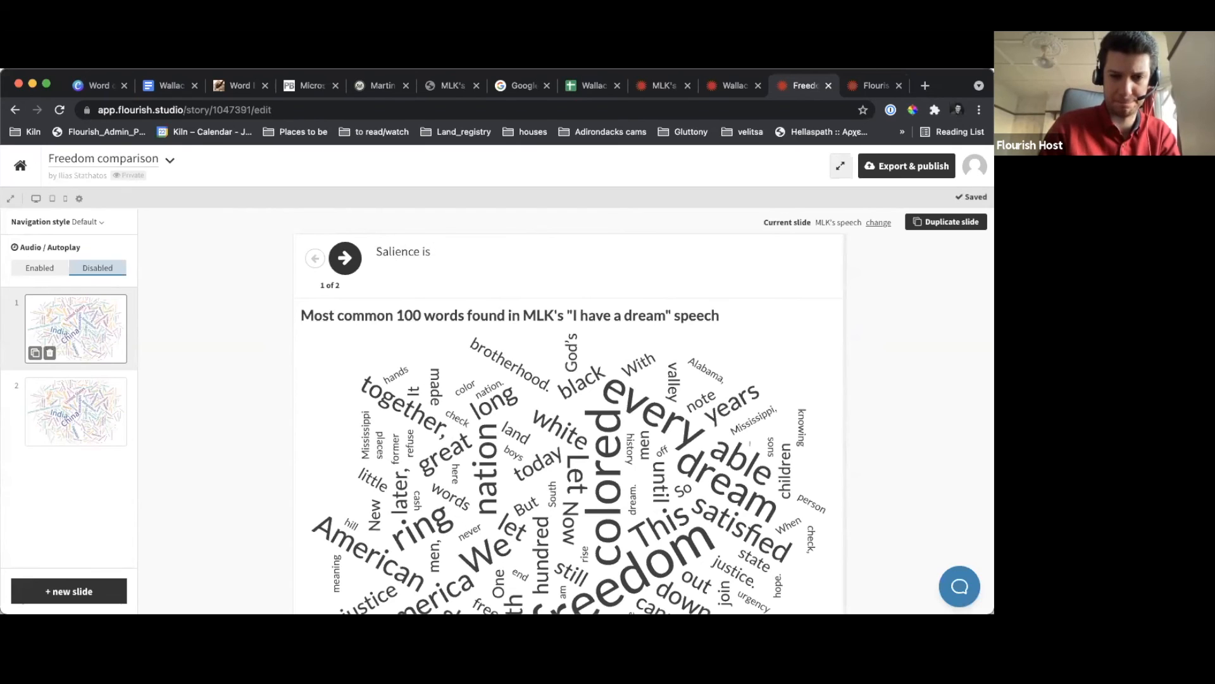
{"action": "type", "text": "is"}
{"action": "key", "text": "ctrl+a"}
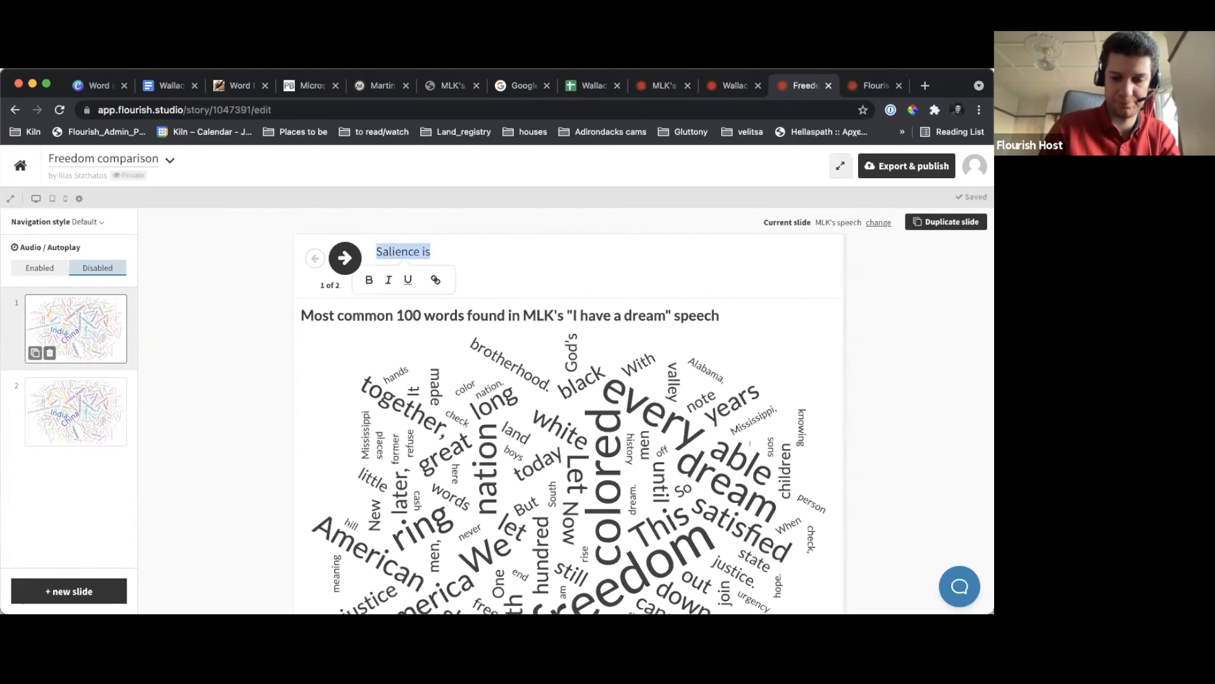
{"action": "key", "text": "BackSpace"}
Replace the first slide's caption with '"Freedom" is a salient term in US politics'
{"action": "type", "text": "\"Freedo"}
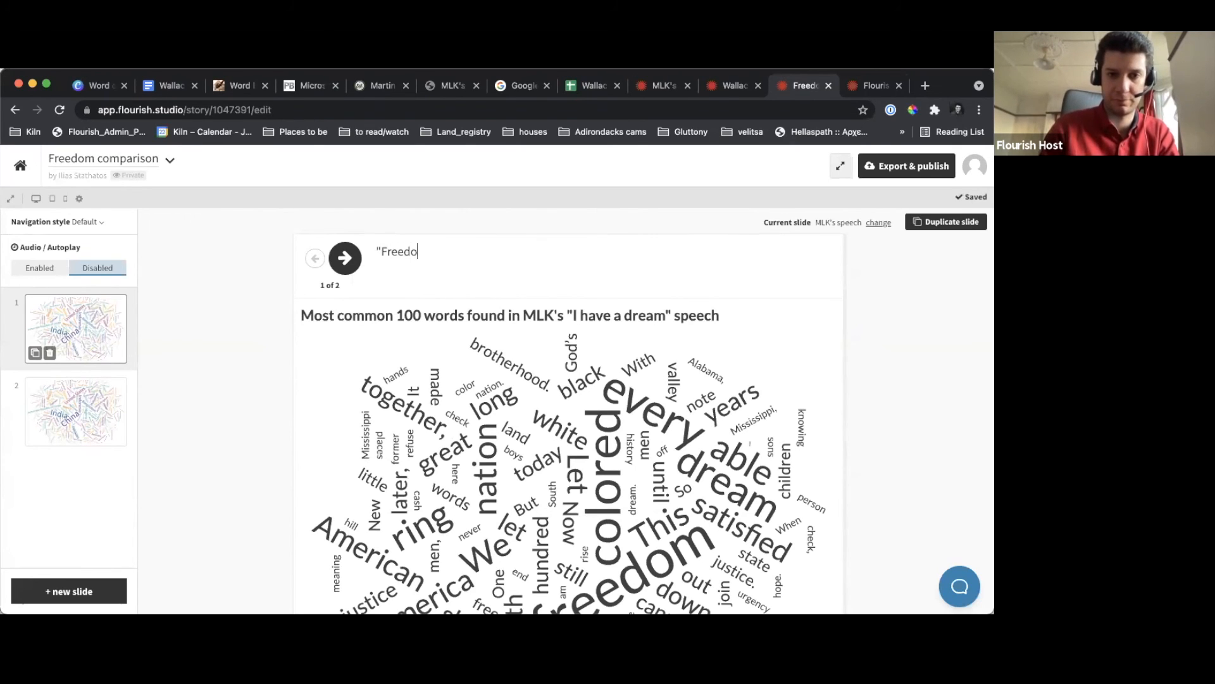
{"action": "type", "text": "m\" is a sal"}
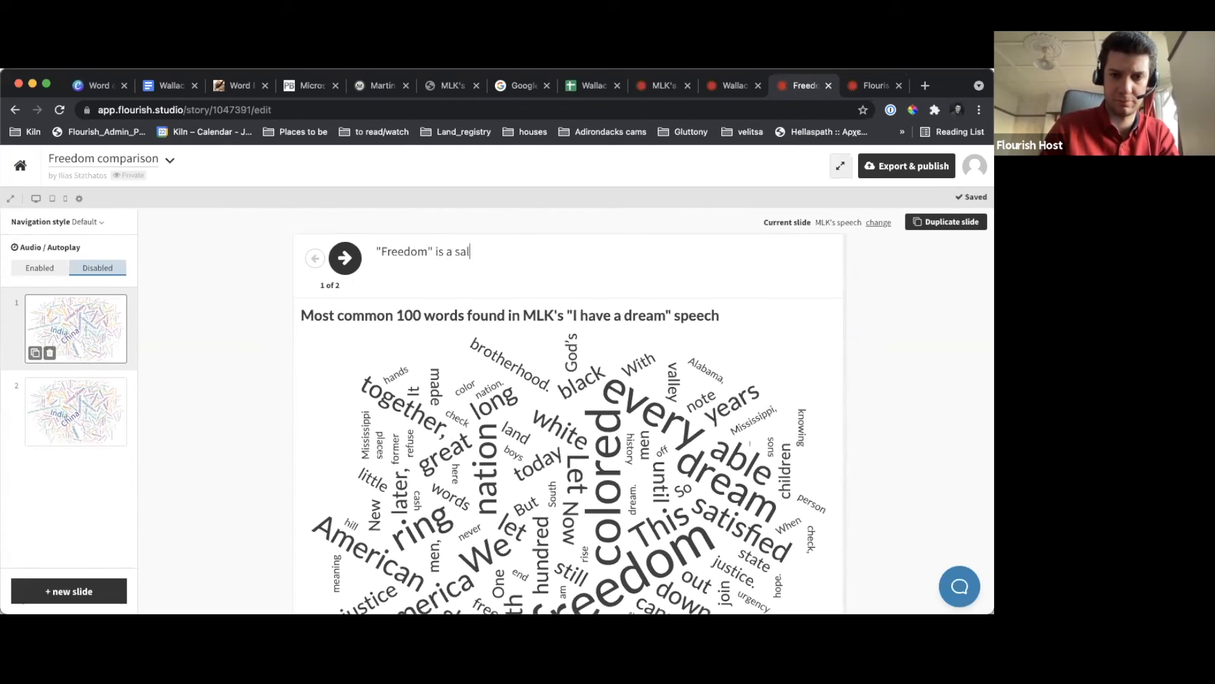
{"action": "type", "text": "ient politi"}
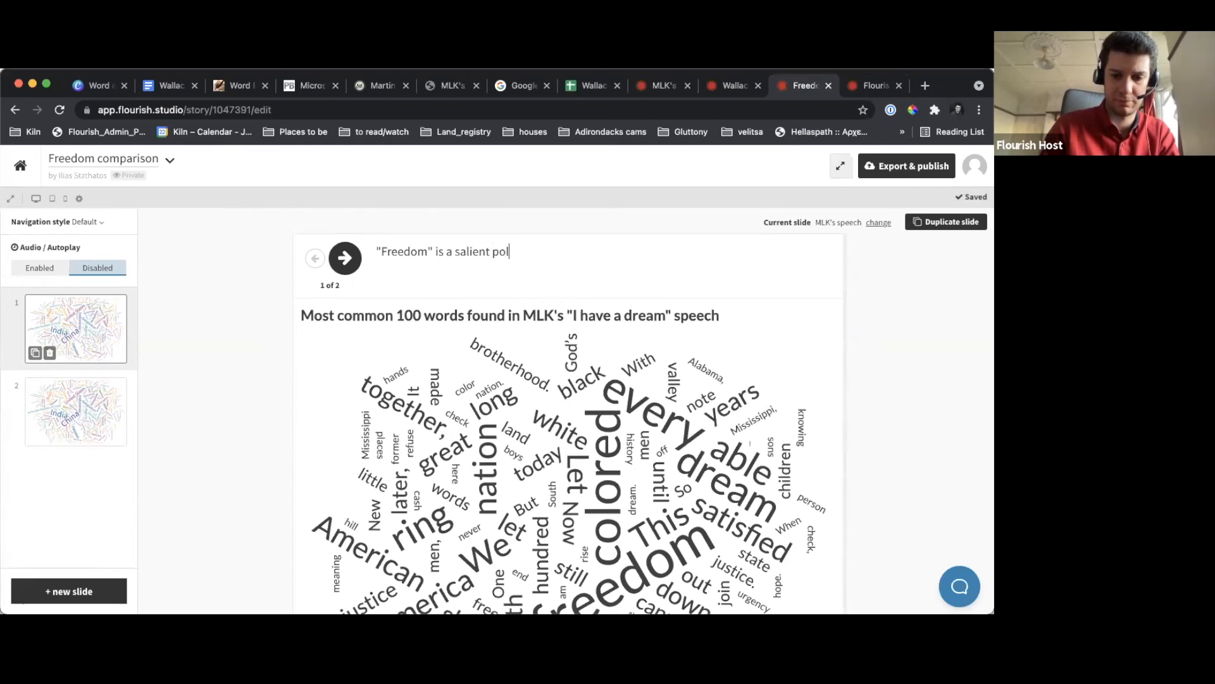
{"action": "key", "text": "BackSpace"}
{"action": "key", "text": "BackSpace"}
{"action": "key", "text": "BackSpace"}
{"action": "type", "text": "term in US politics"}
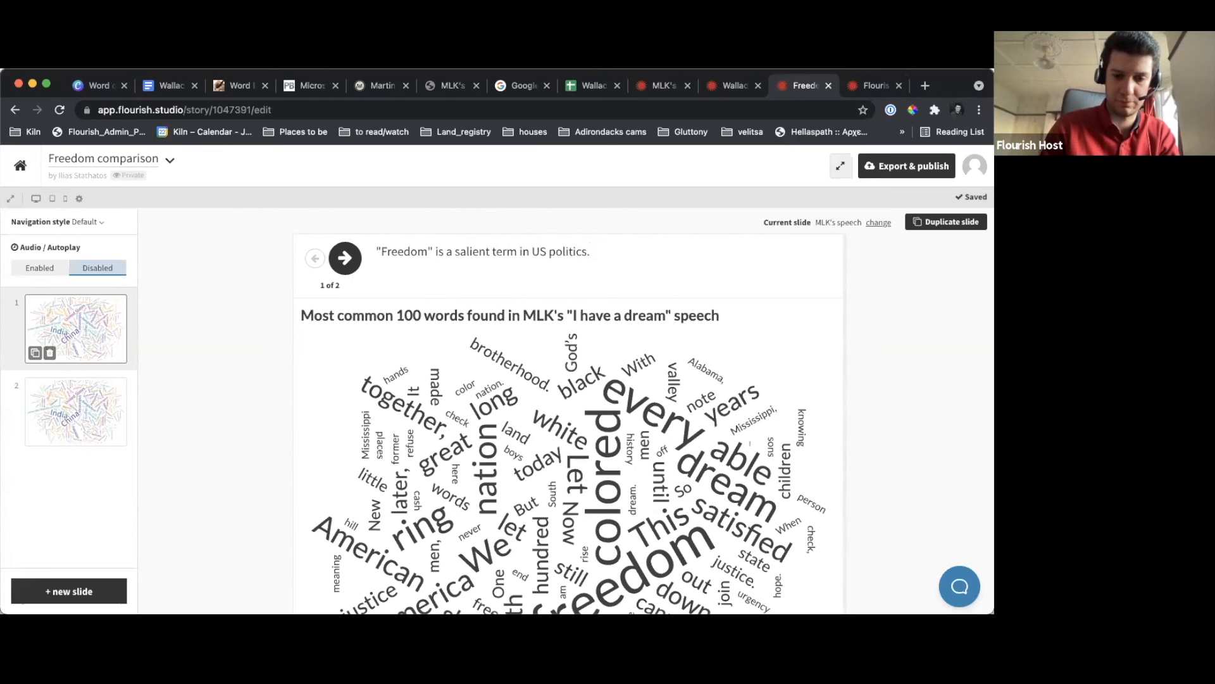
{"action": "type", "text": ". It features pr"}
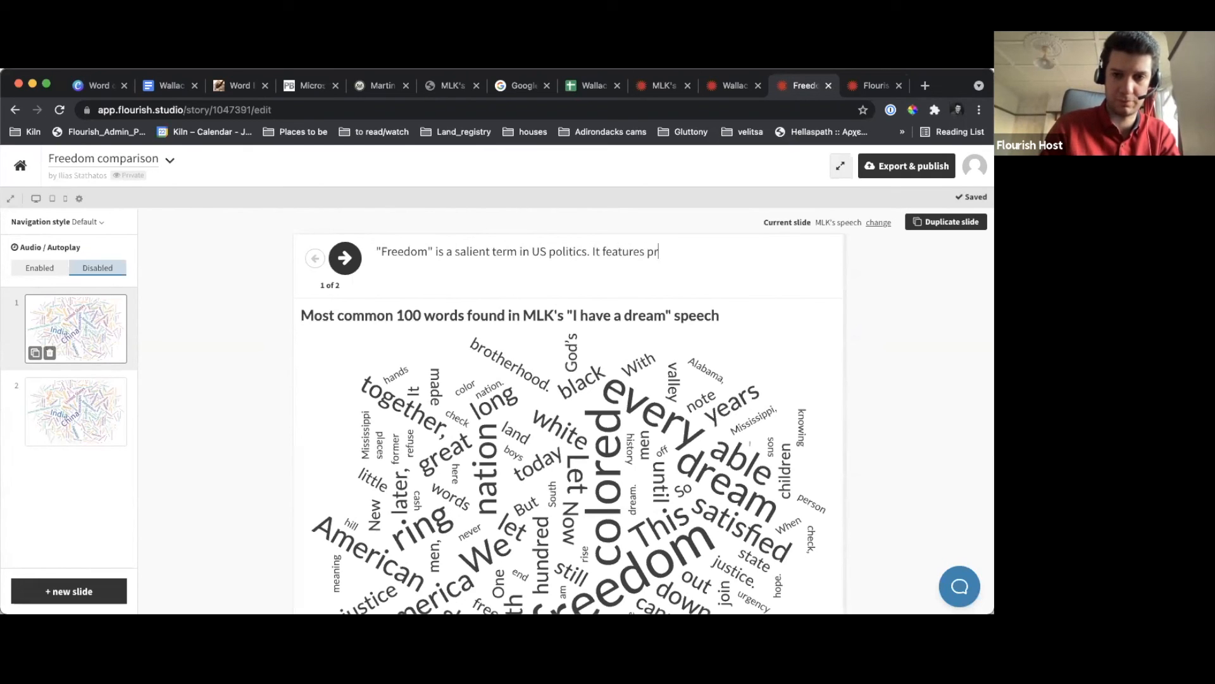
{"action": "type", "text": "ominently "}
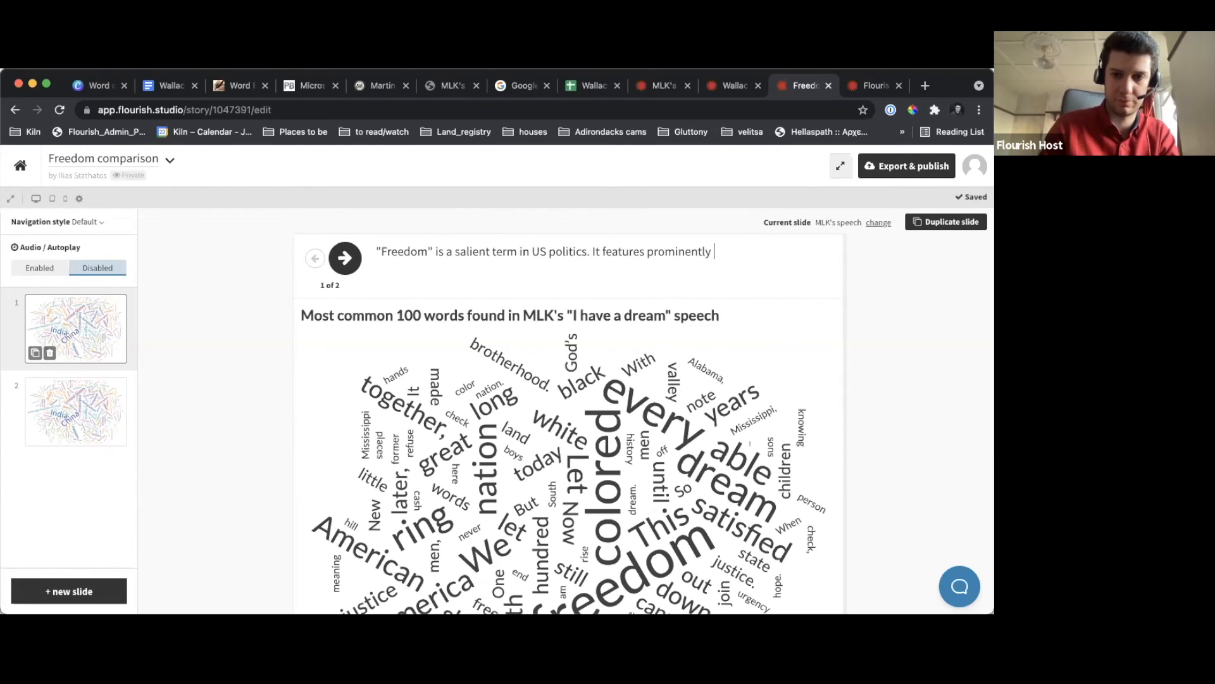
{"action": "type", "text": "both"}
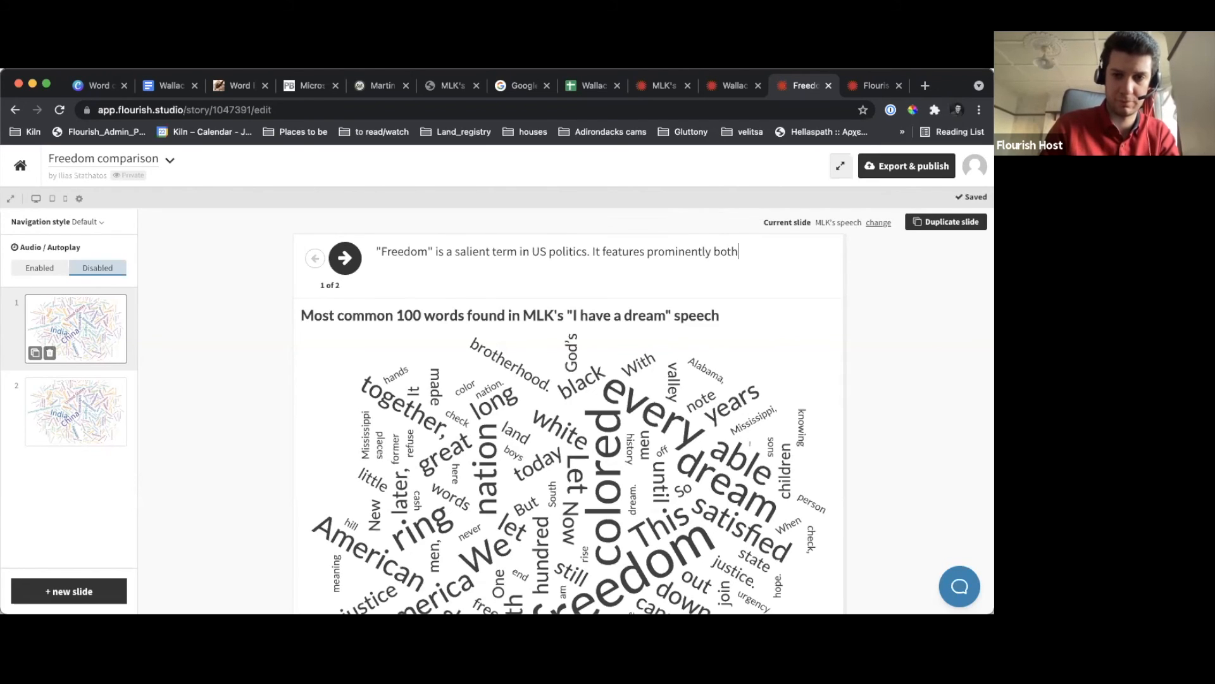
{"action": "type", "text": " in a speeech"}
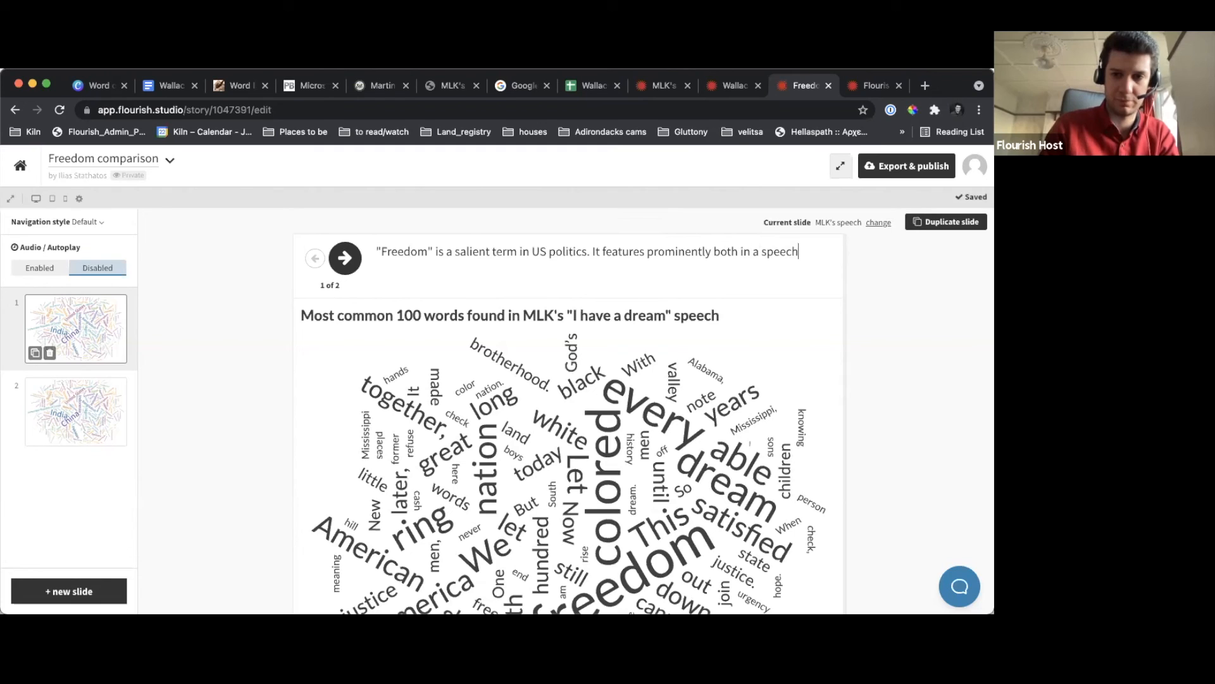
{"action": "type", "text": " by M"}
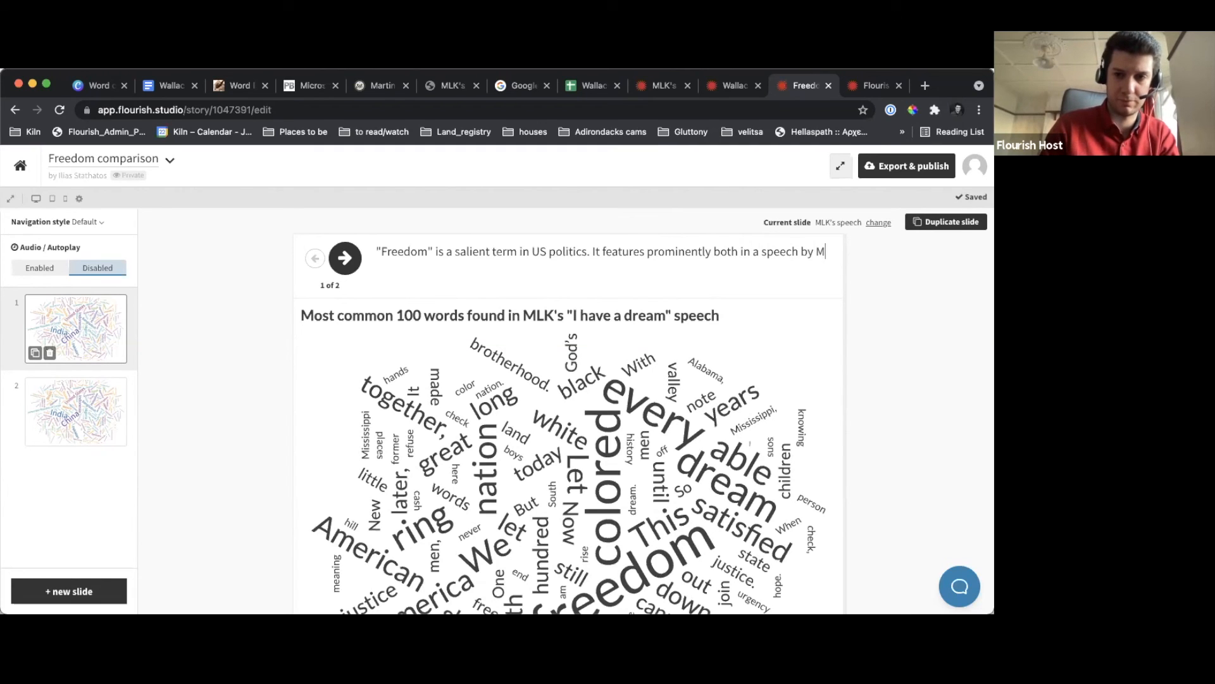
{"action": "type", "text": "LK agains"}
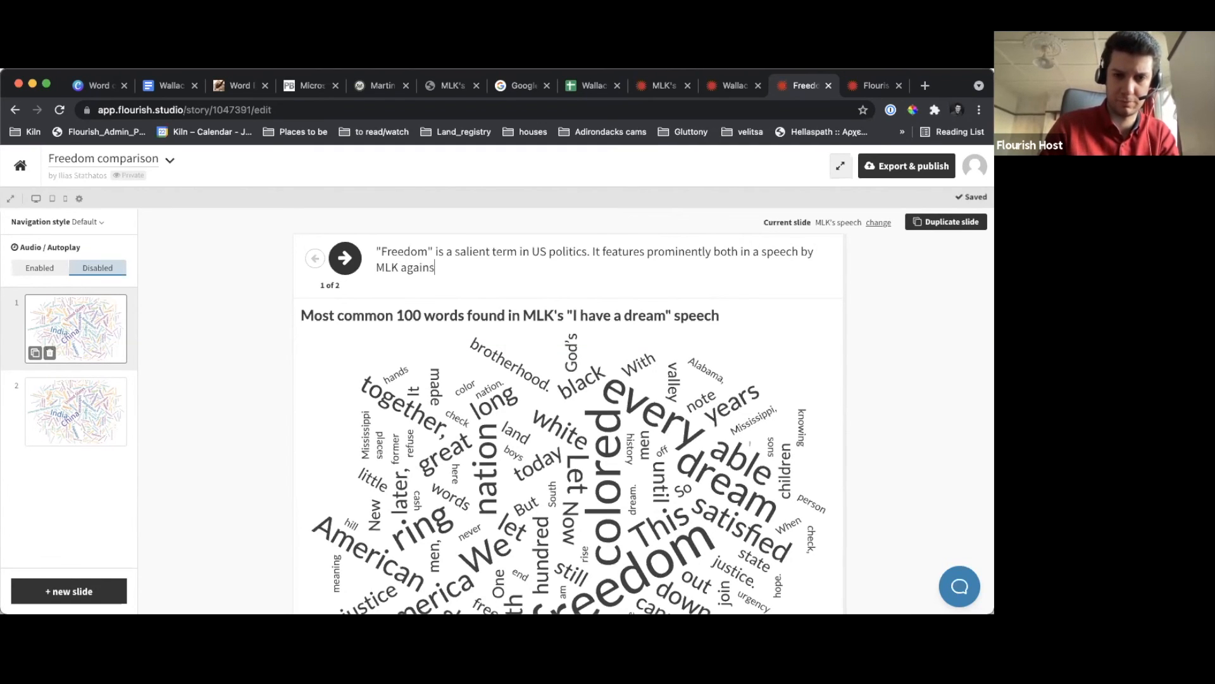
{"action": "type", "text": "t racism"}
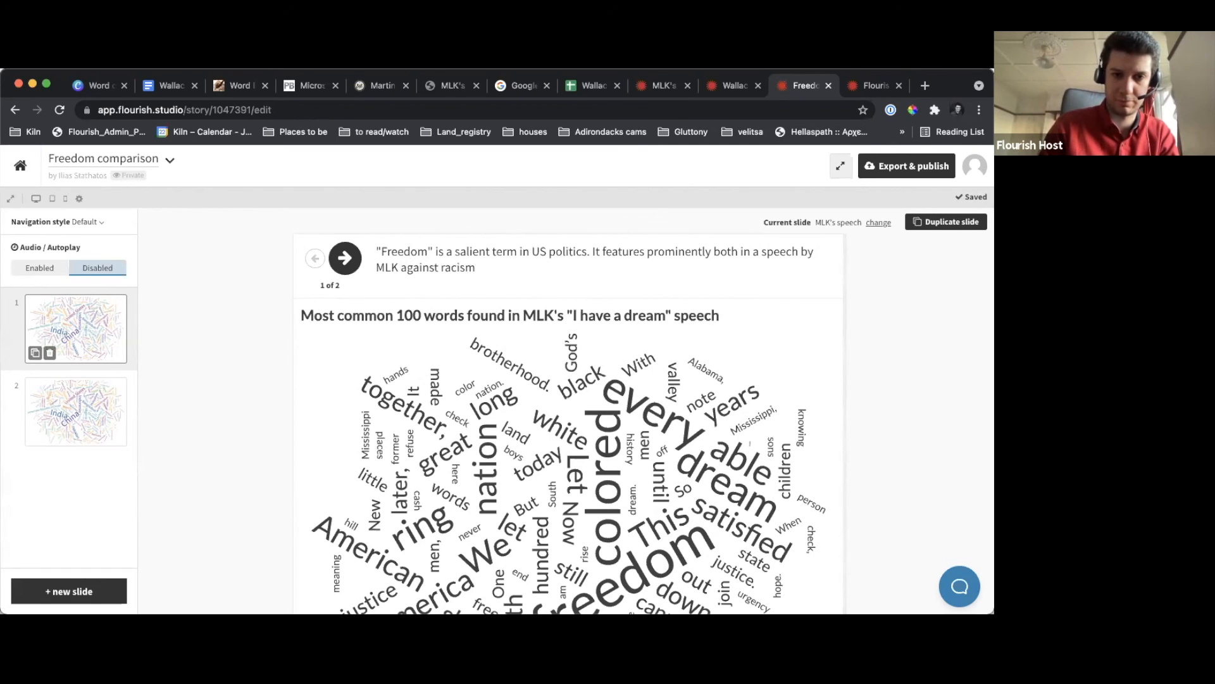
{"action": "type", "text": "..."}
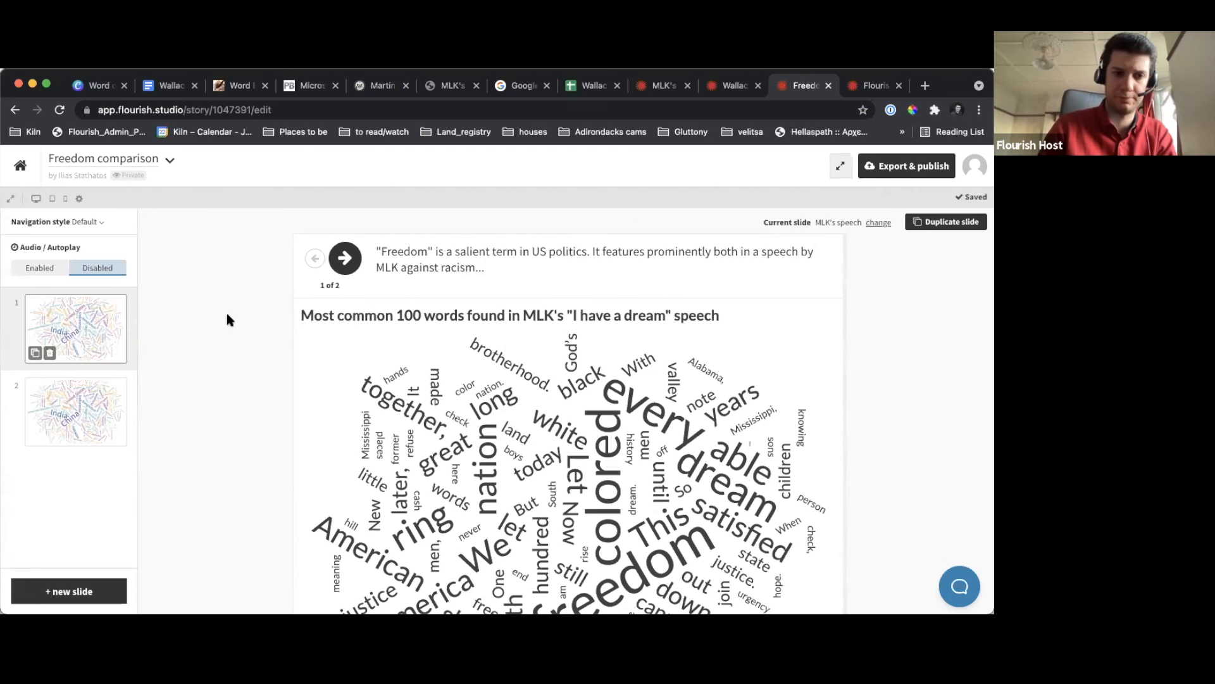
Caption the second slide 'and in George Wallace's "Segregation Forever" speech.'
{"action": "left_click", "coordinate": [104, 425]}
{"action": "left_click", "coordinate": [440, 261]}
{"action": "type", "text": "and in G"}
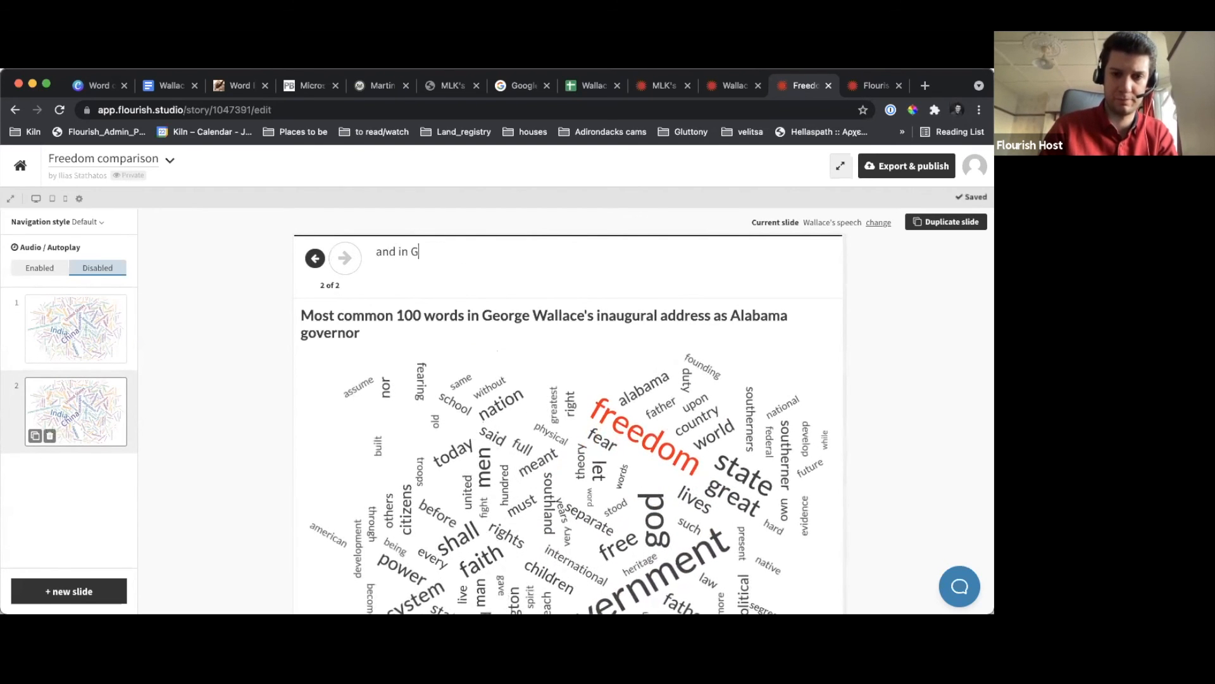
{"action": "type", "text": "eorge Wallace's \"Sege"}
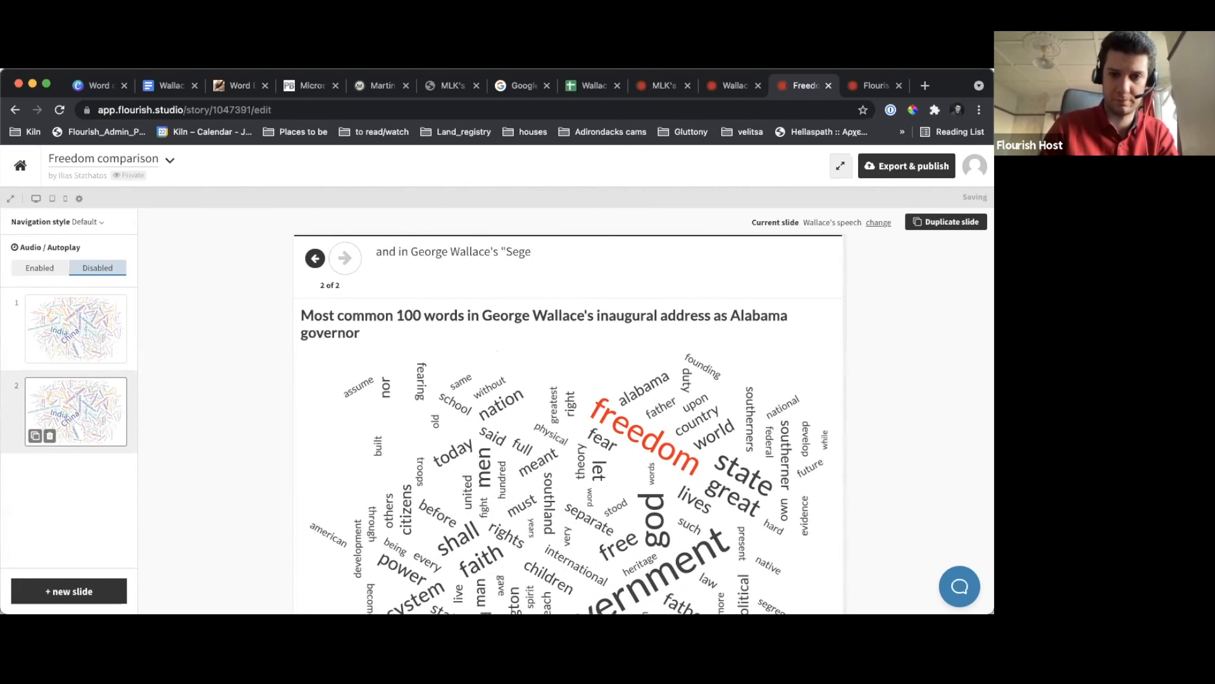
{"action": "key", "text": "BackSpace"}
{"action": "type", "text": "regatio"}
{"action": "type", "text": "n "}
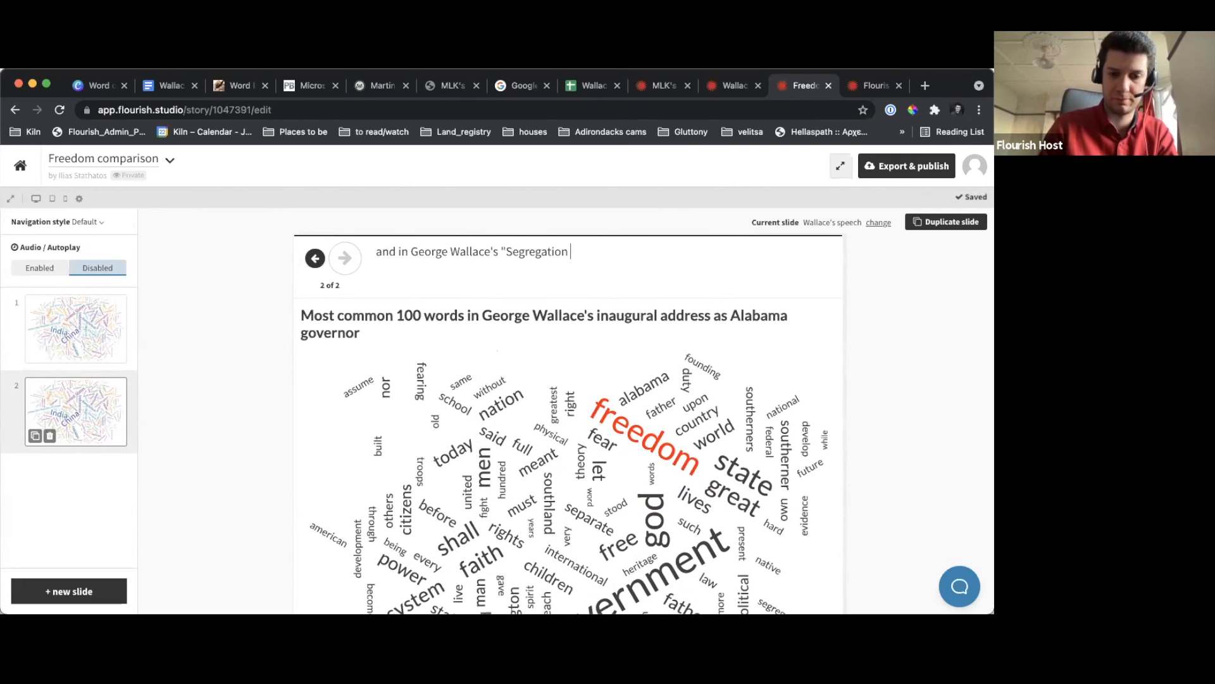
{"action": "type", "text": "For"}
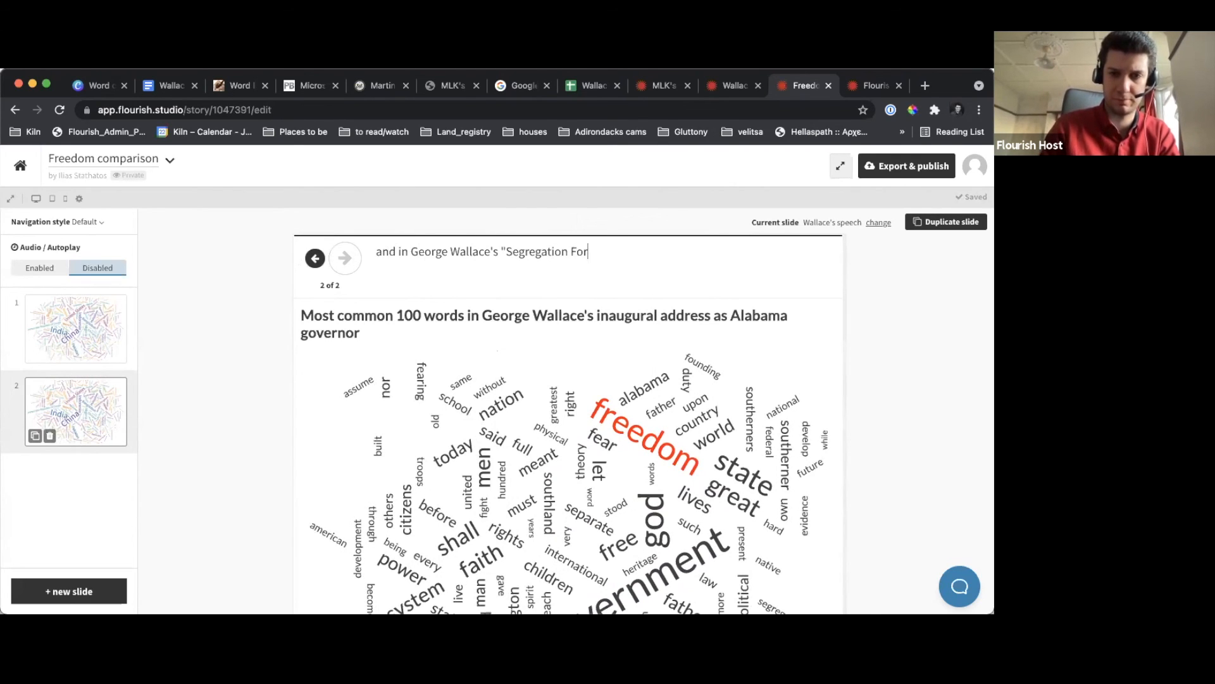
{"action": "type", "text": "ever\" speech."}
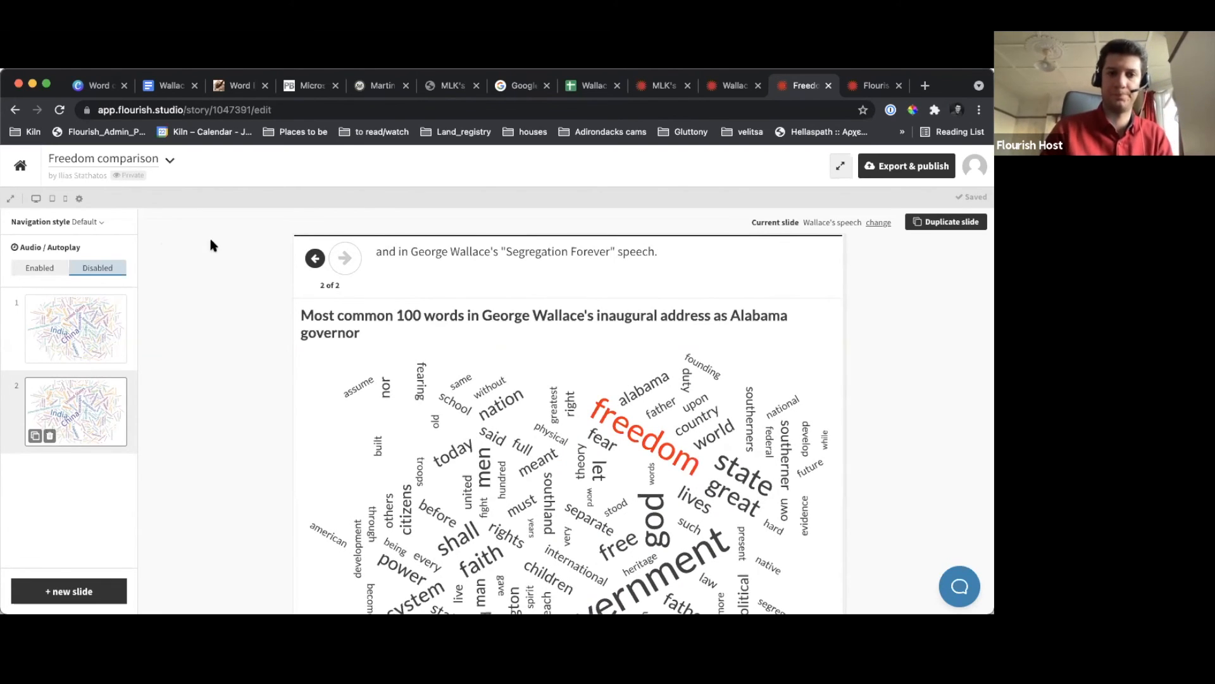
Preview the captioned story in a separate tab and reload the preview page
{"action": "left_click", "coordinate": [12, 202]}
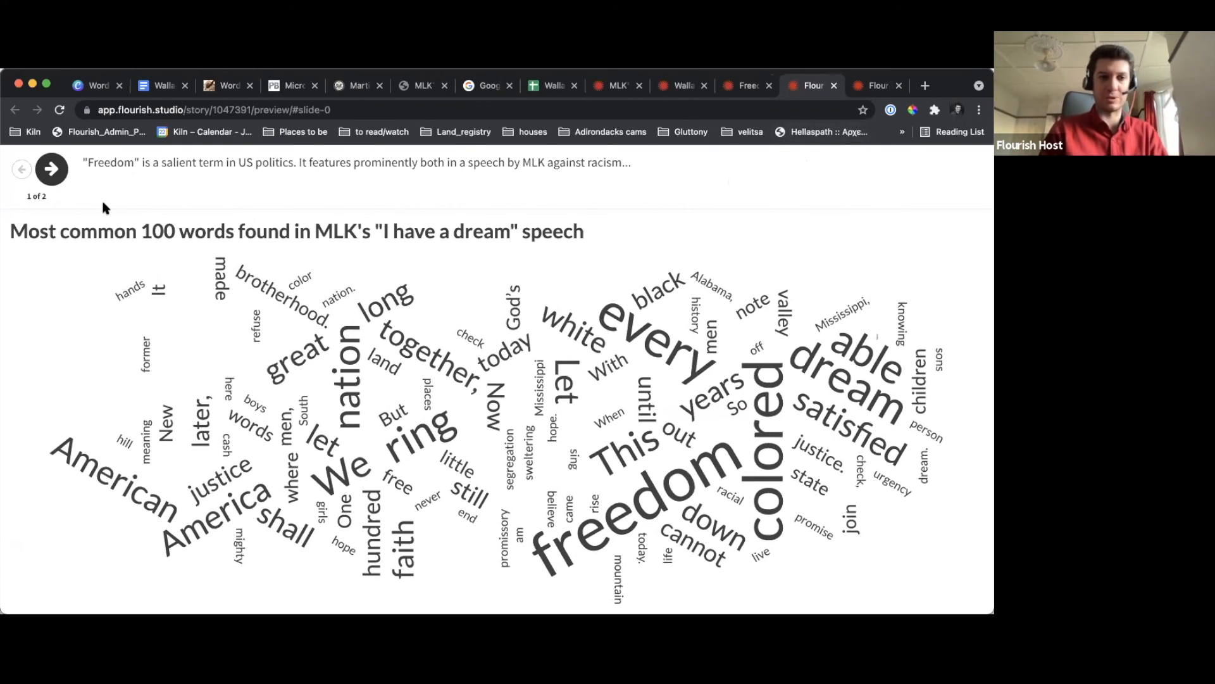
{"action": "left_click", "coordinate": [111, 108]}
{"action": "key", "text": "Return"}
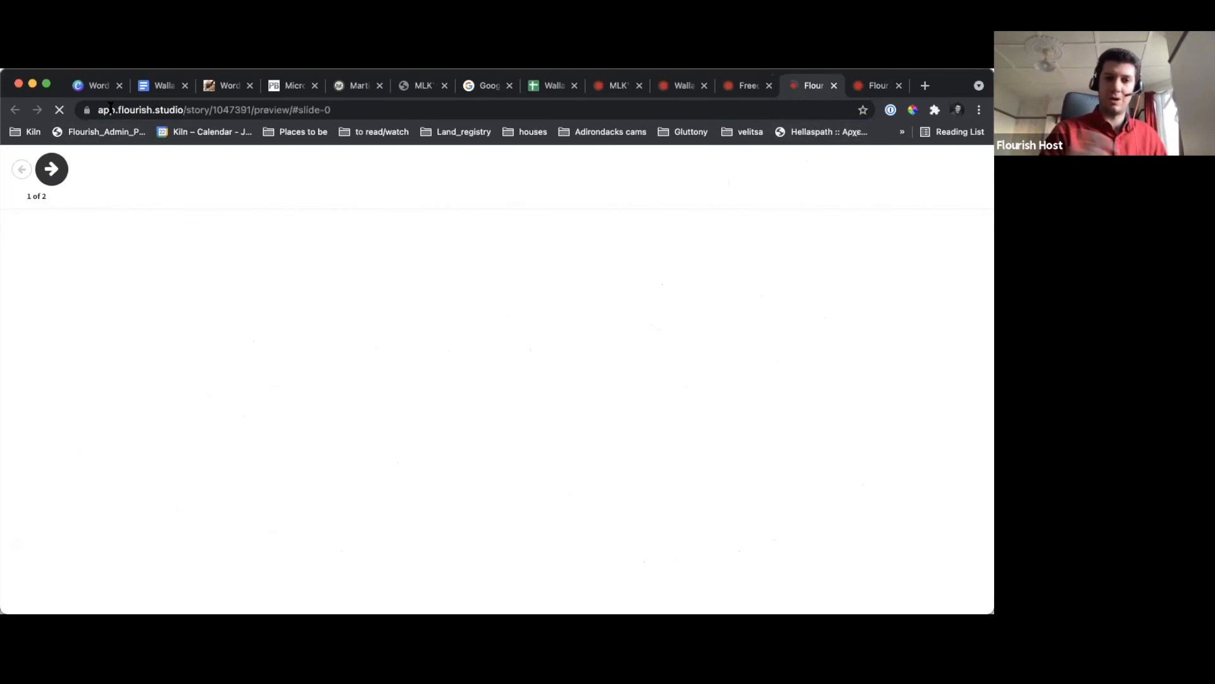